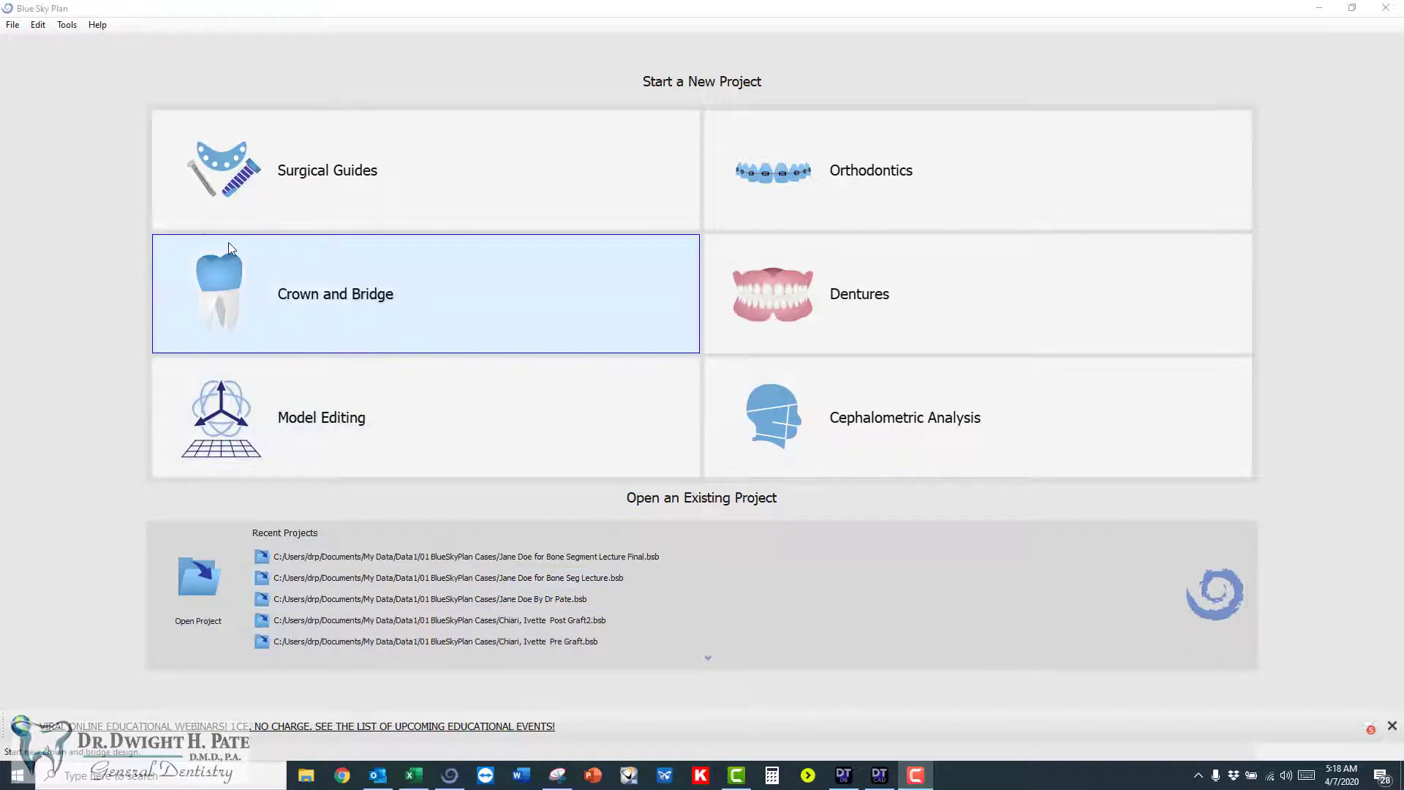
- Start a surgical guide project by importing the patient's CT scan from the Anatomy folder, using its only DICOM series at maximum quality
click(322, 171)
click(322, 171)
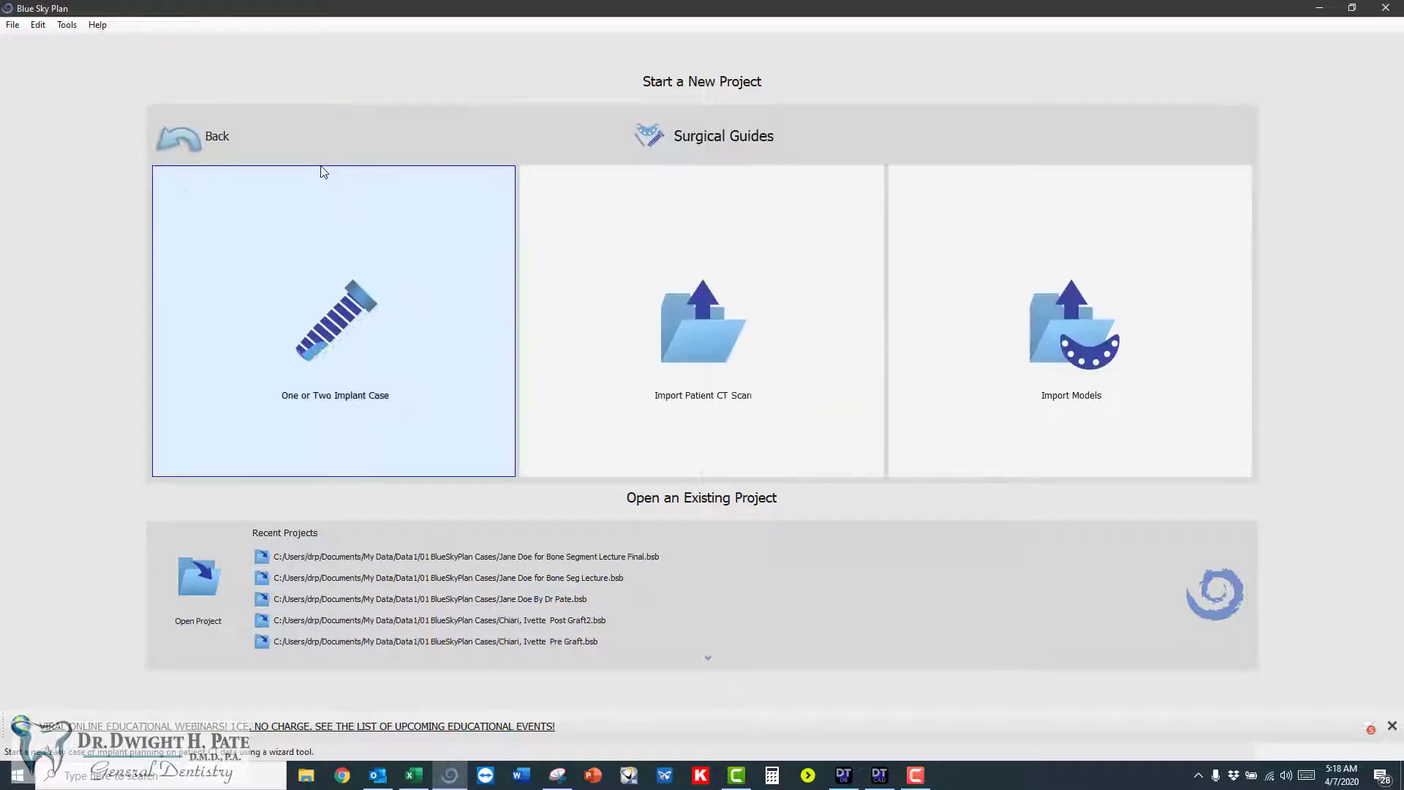
click(739, 329)
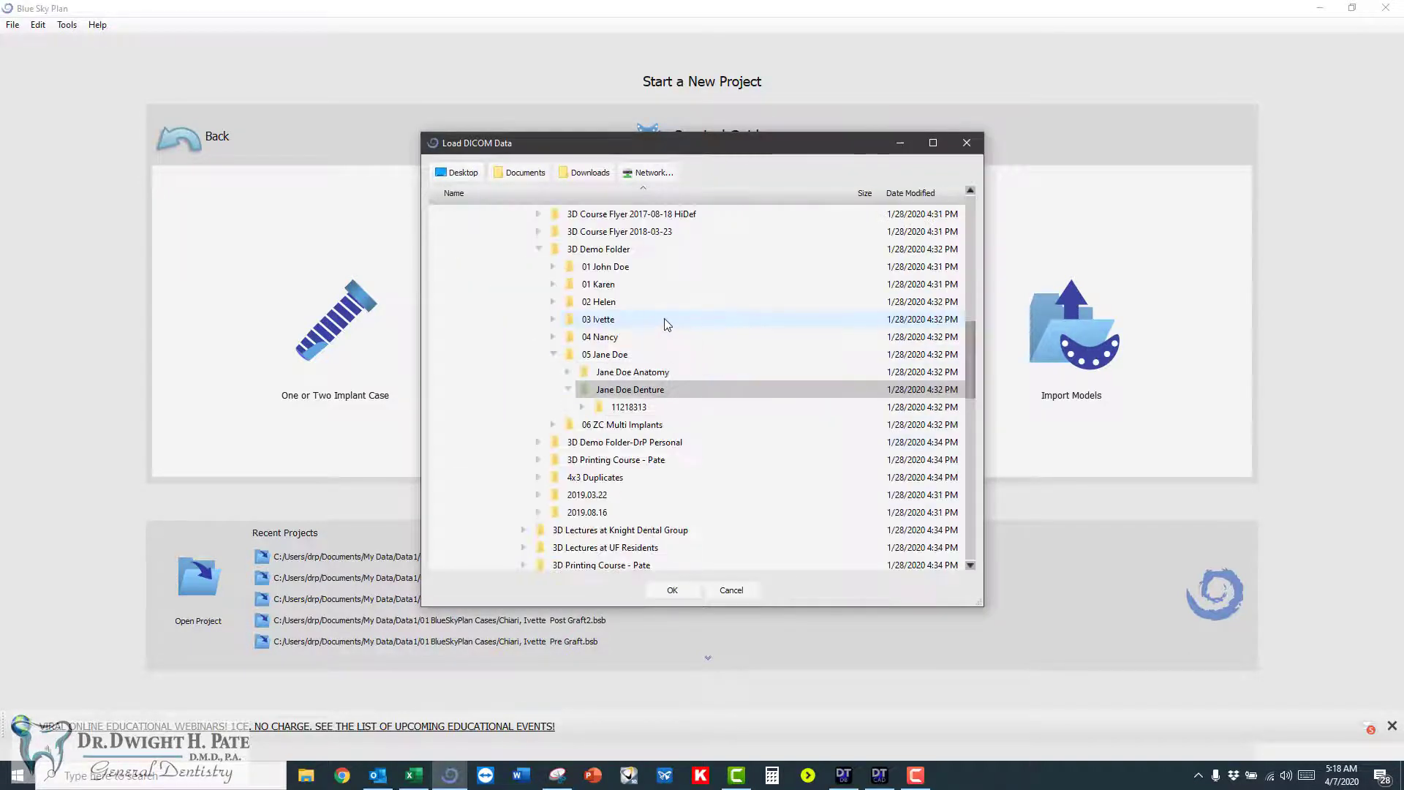
click(633, 372)
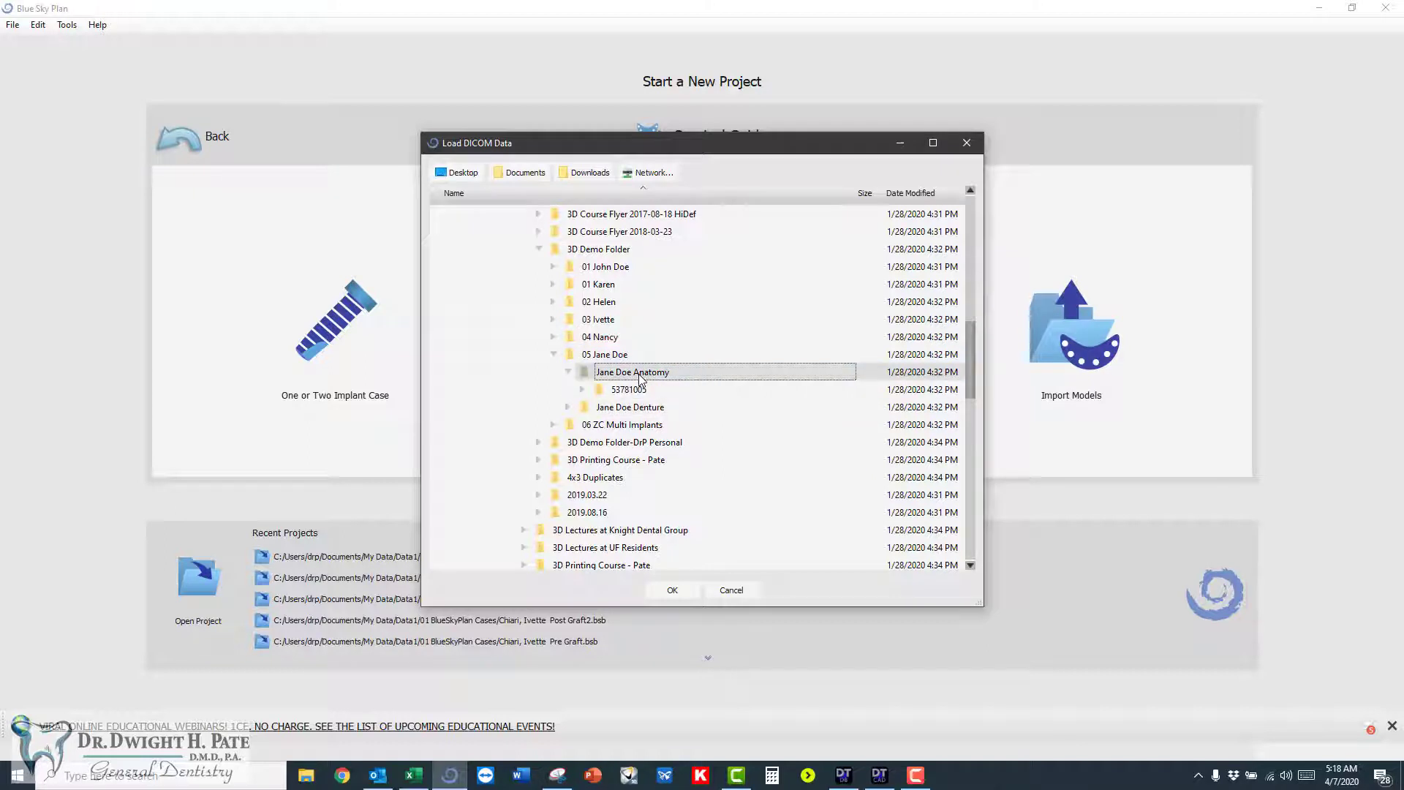
click(680, 590)
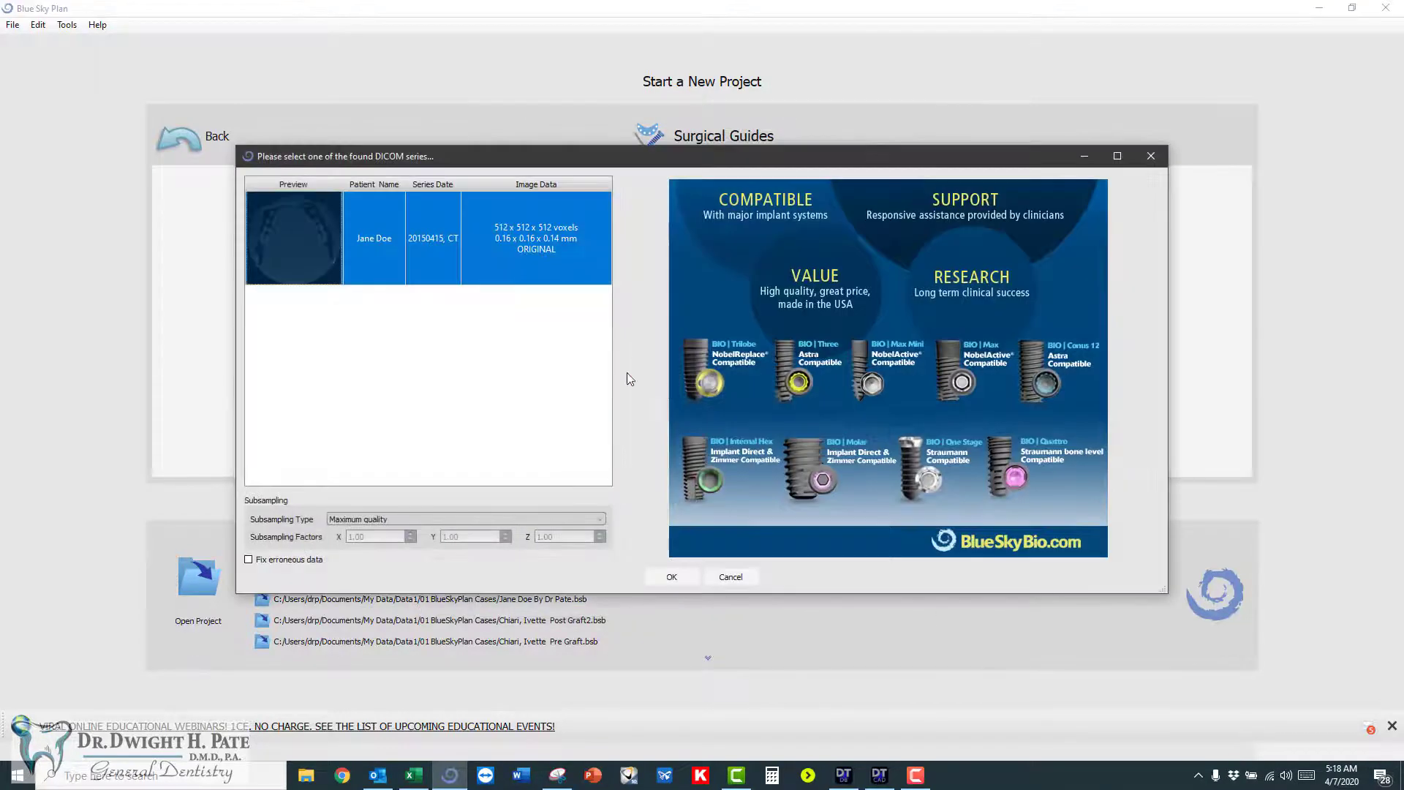
click(651, 575)
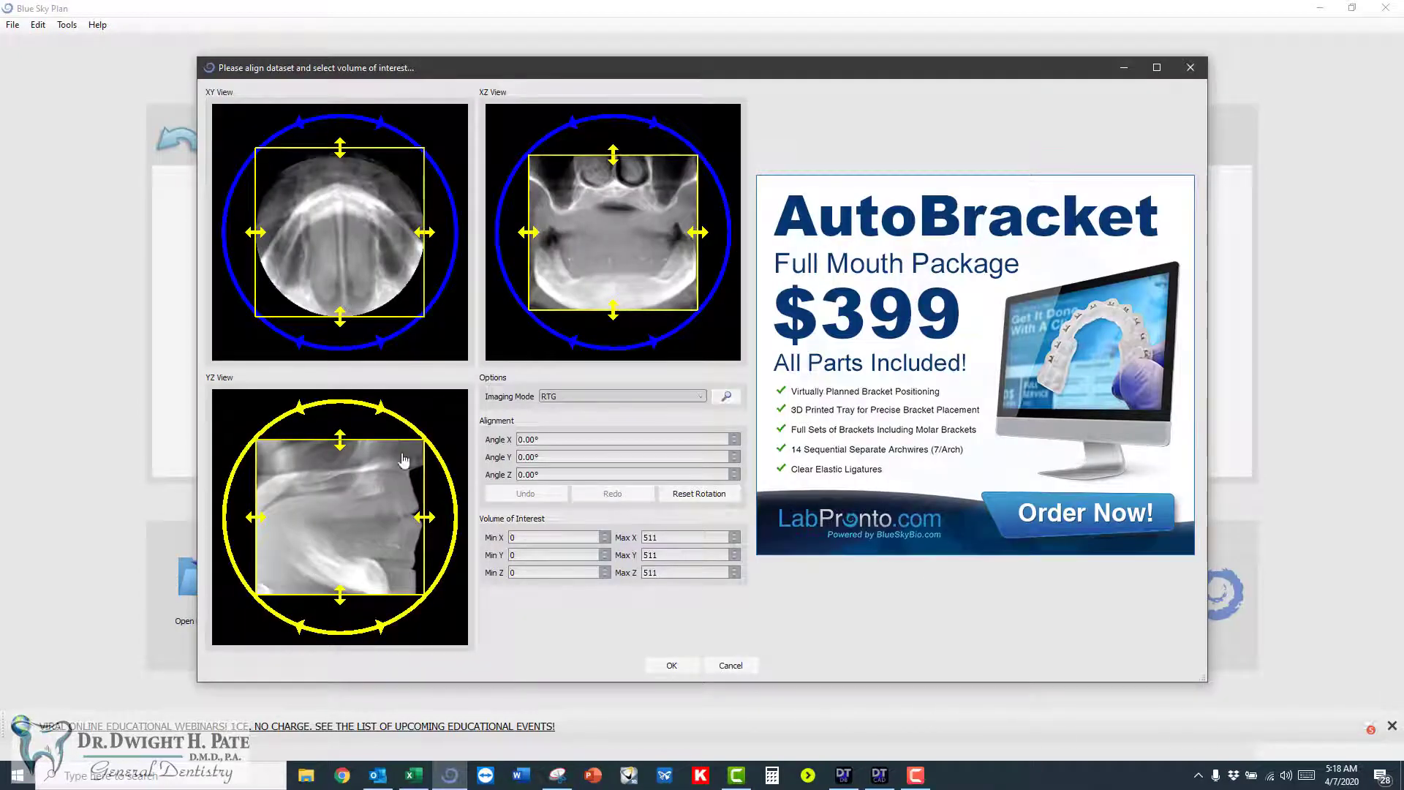
- Crop the patient scan to the lower jaw with Max Z 230 and Max Y 367, and load the volume
drag(341, 443, 347, 530)
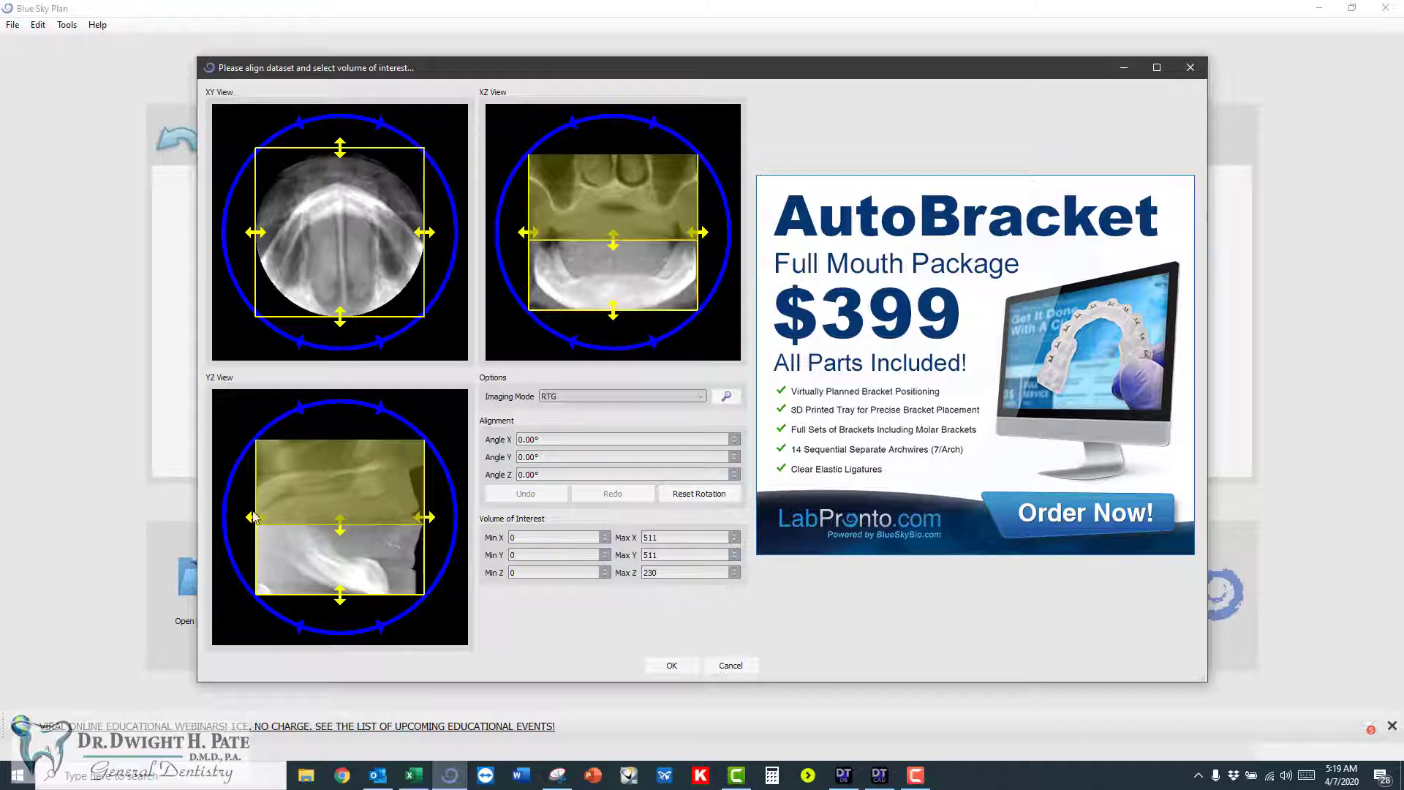
drag(257, 519, 298, 525)
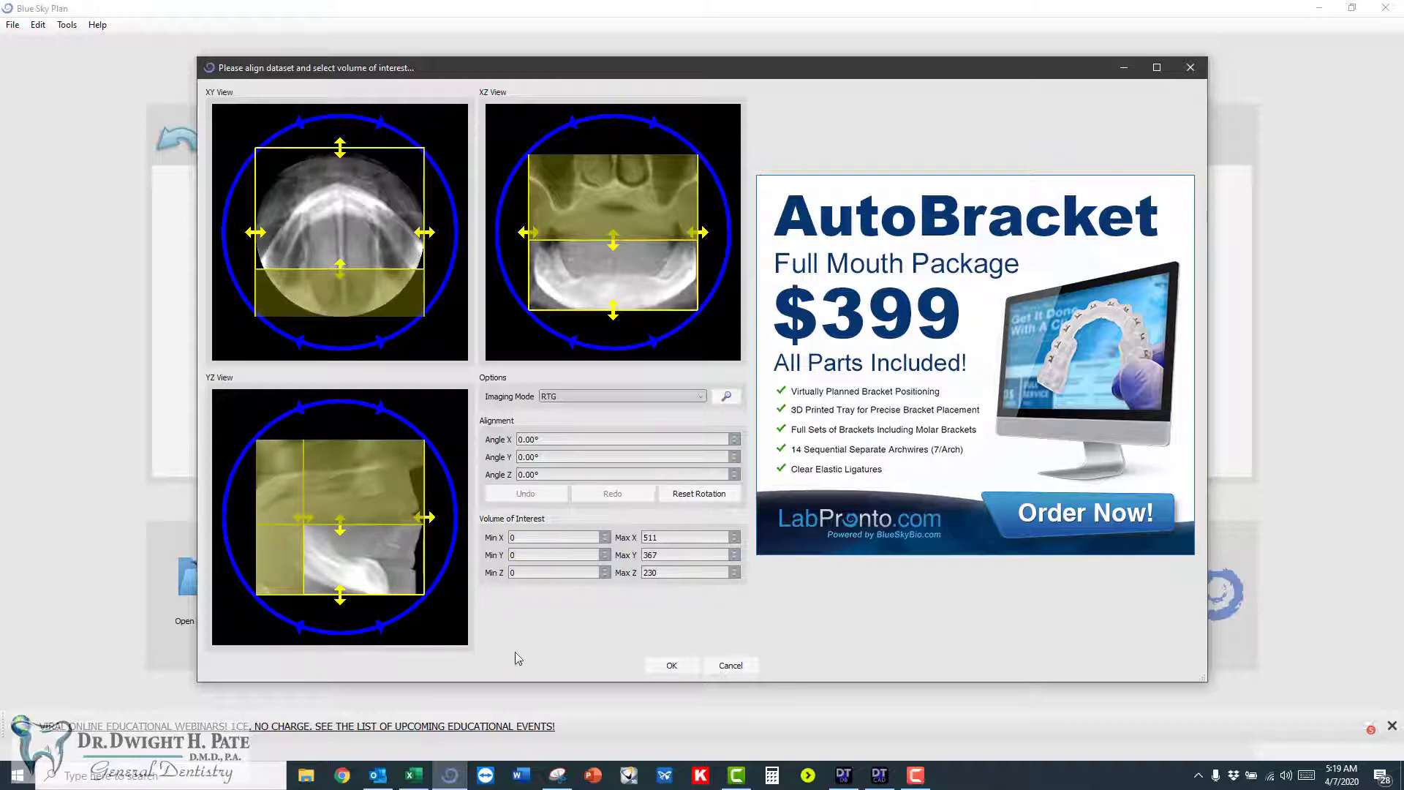
click(673, 666)
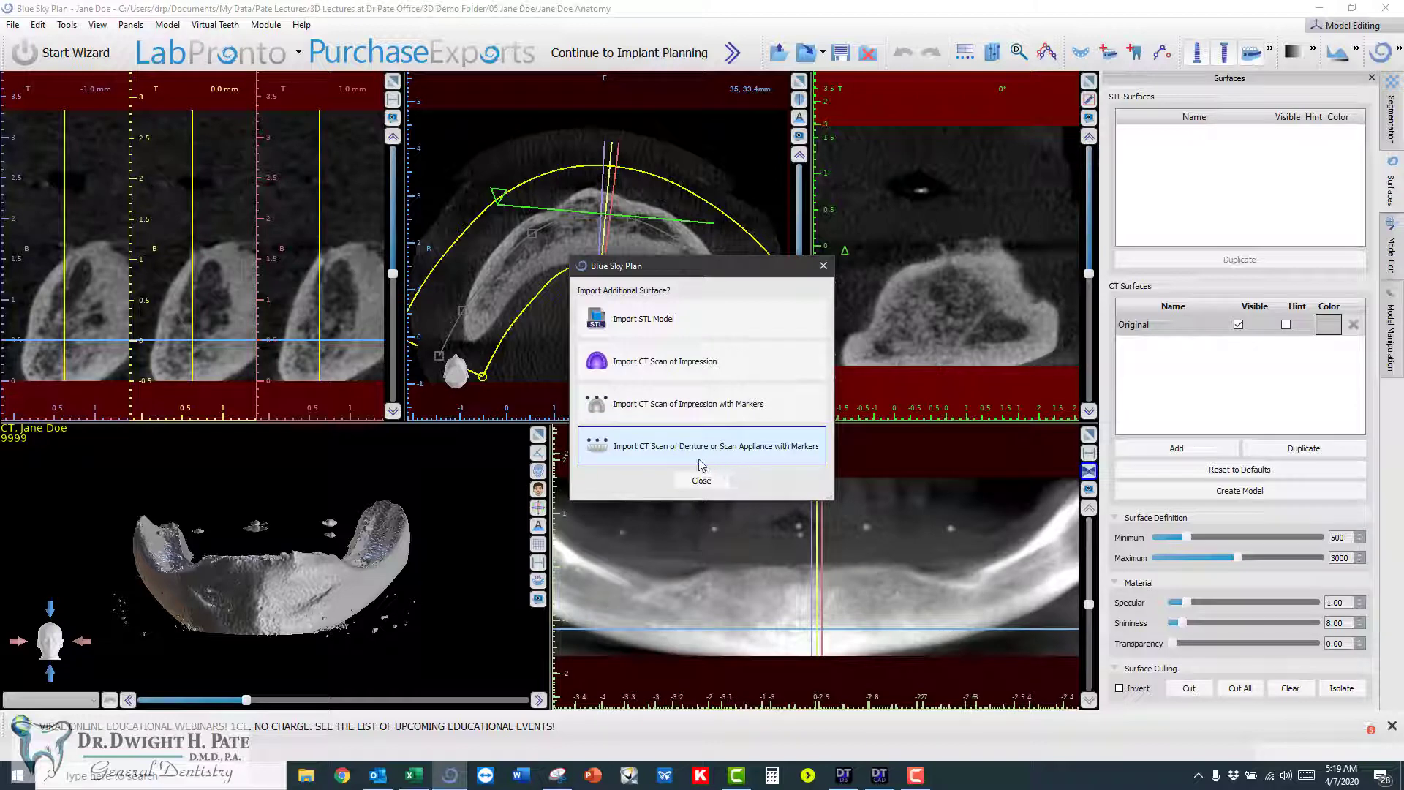
- Import an additional CT scan of the denture with markers from the patient's Denture folder, using the listed DICOM series
click(770, 460)
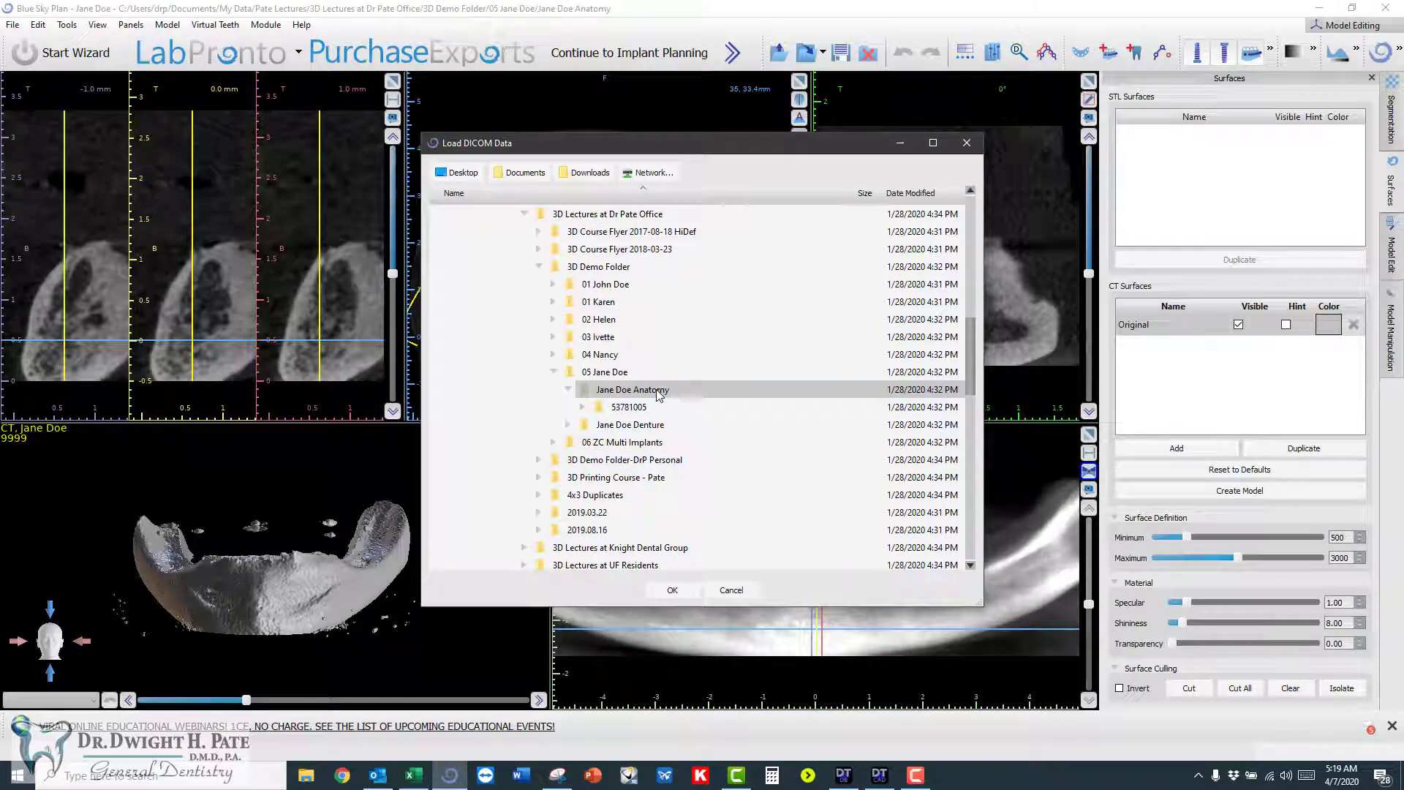
click(635, 426)
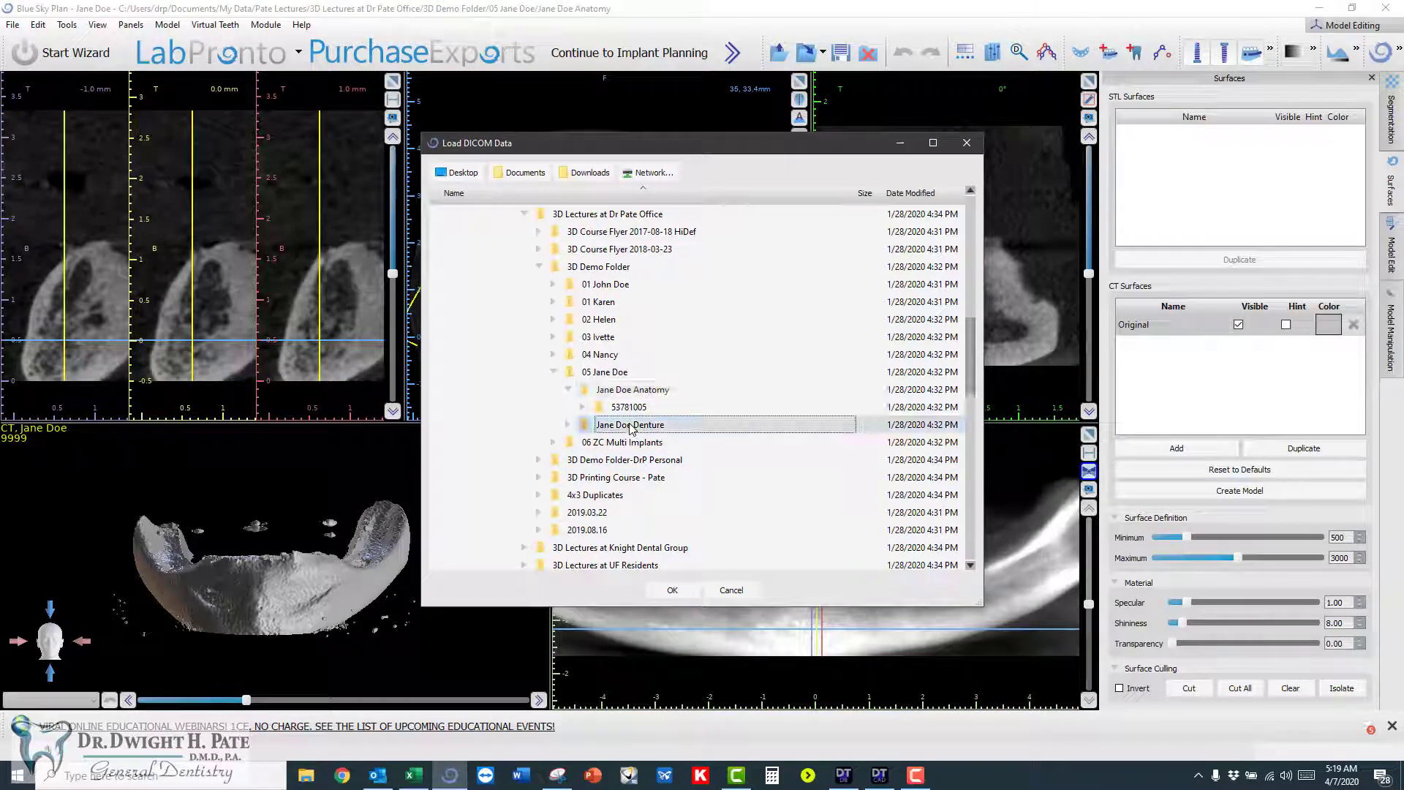
click(674, 591)
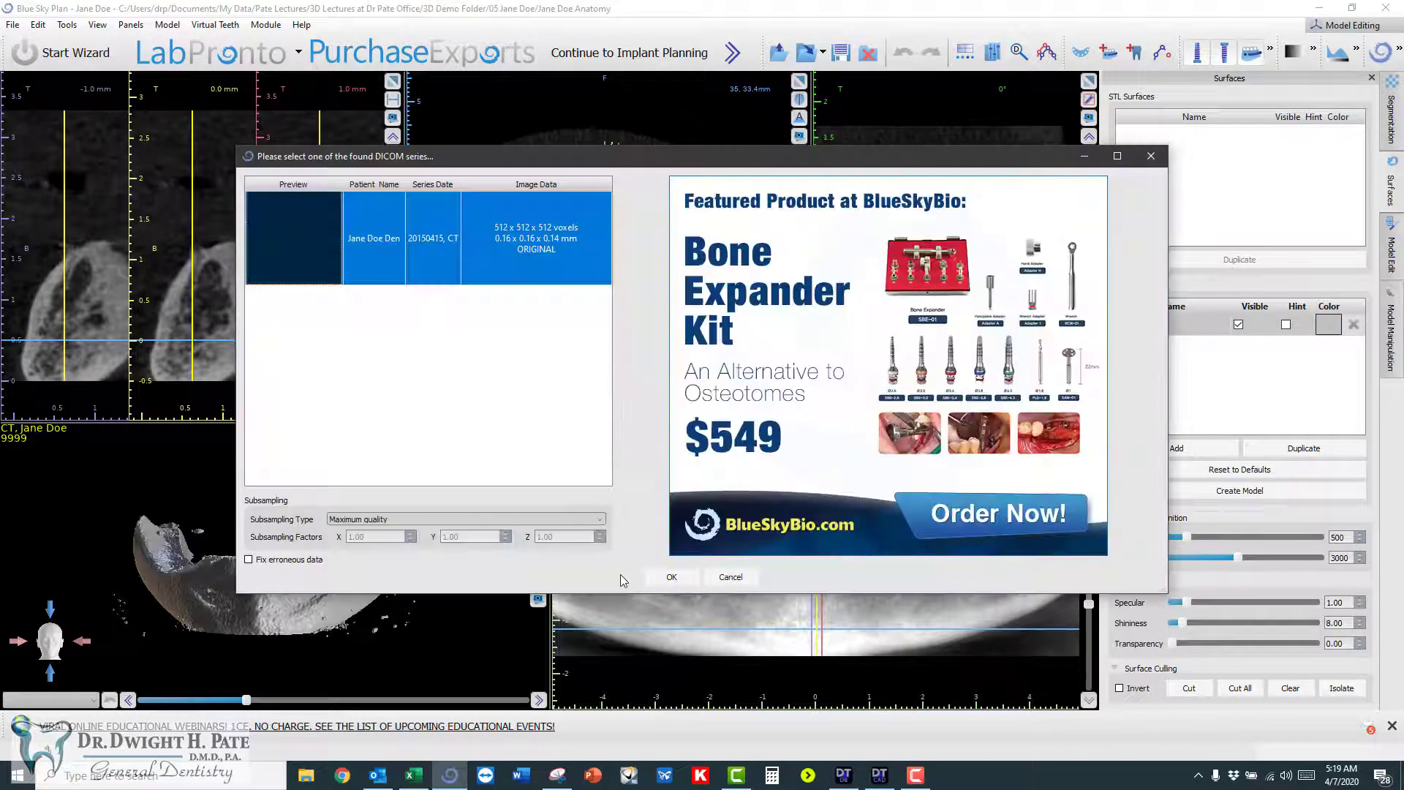
click(670, 577)
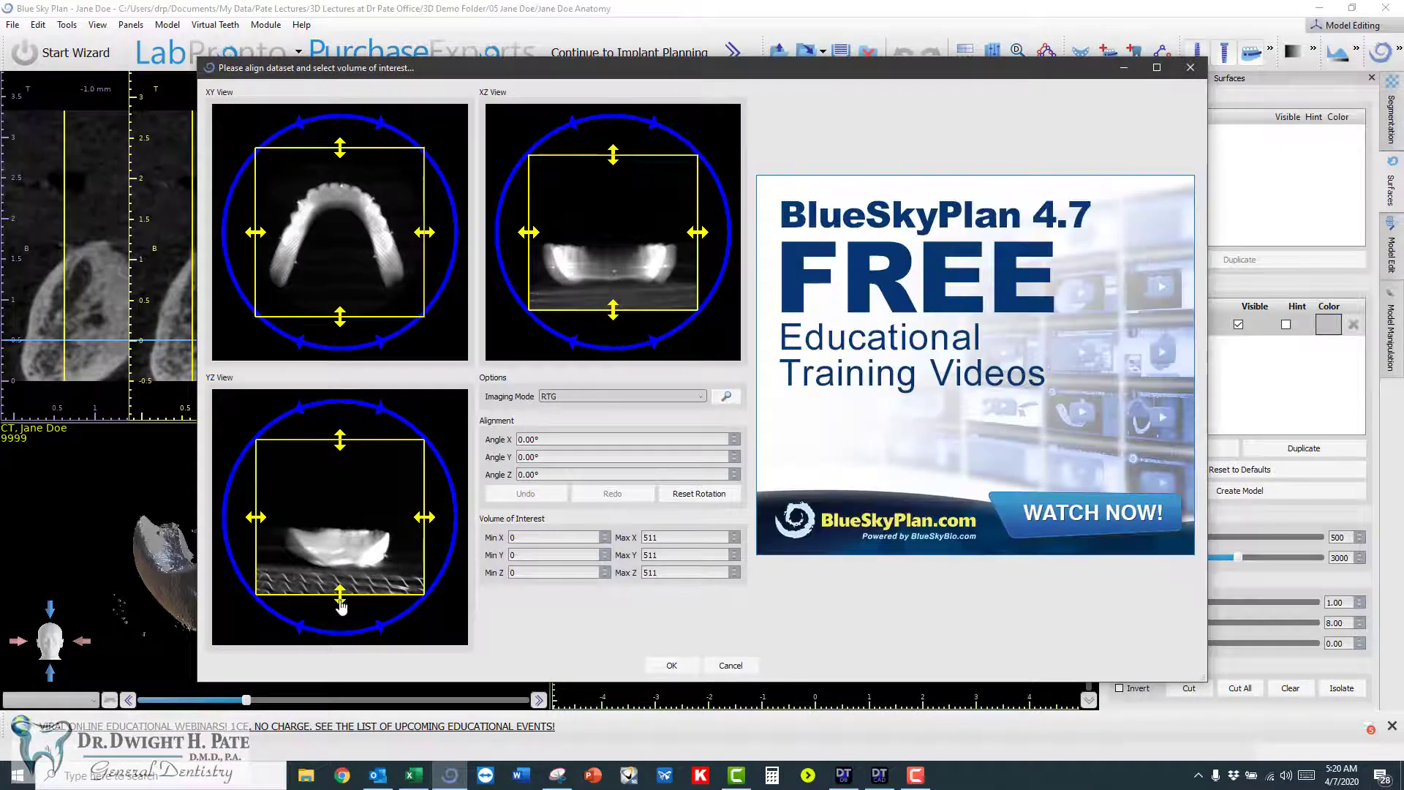
- Crop the denture scan closely around the appliance with Min Z 94, Max Z 272 and Max Y 436, trim its front margin, and load it
drag(341, 605, 345, 577)
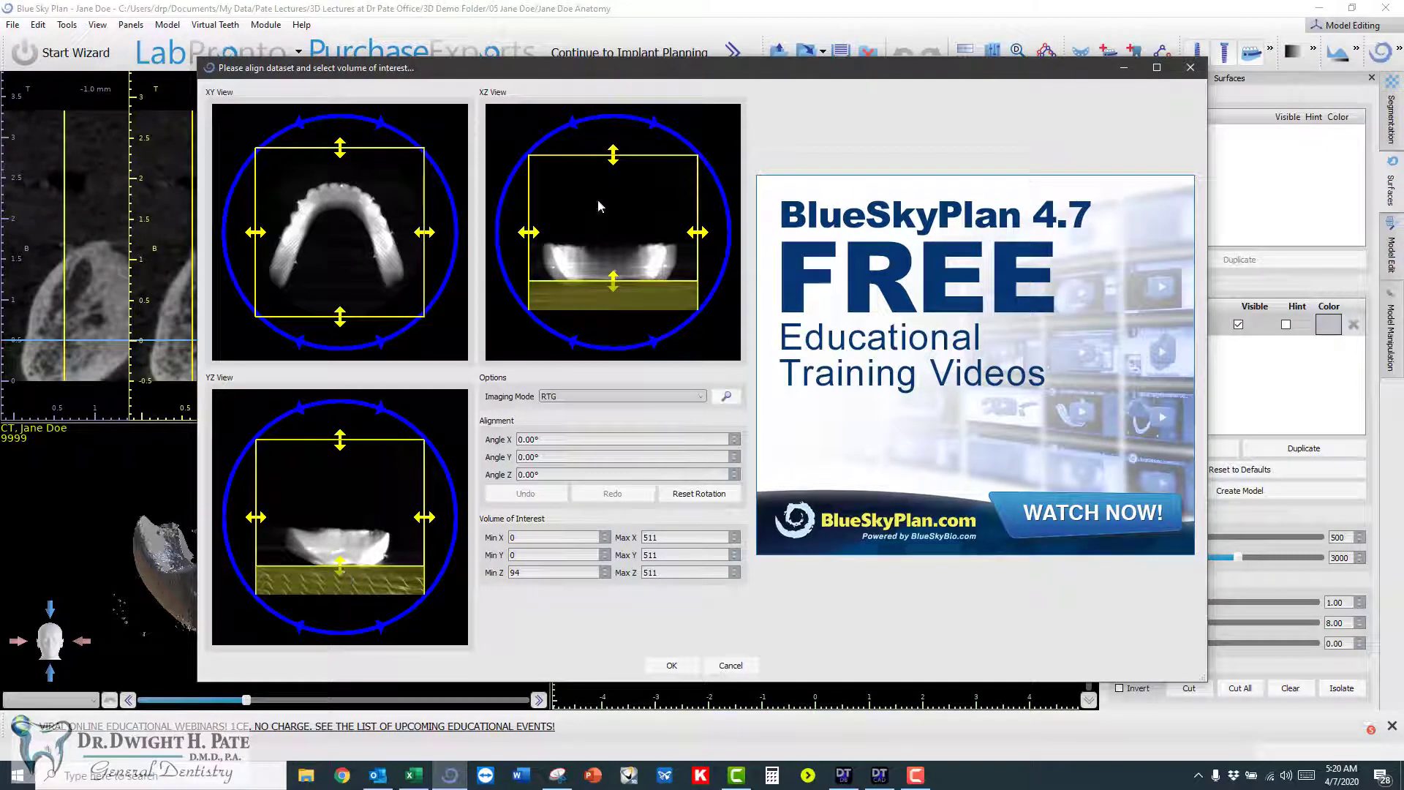
drag(616, 156, 616, 239)
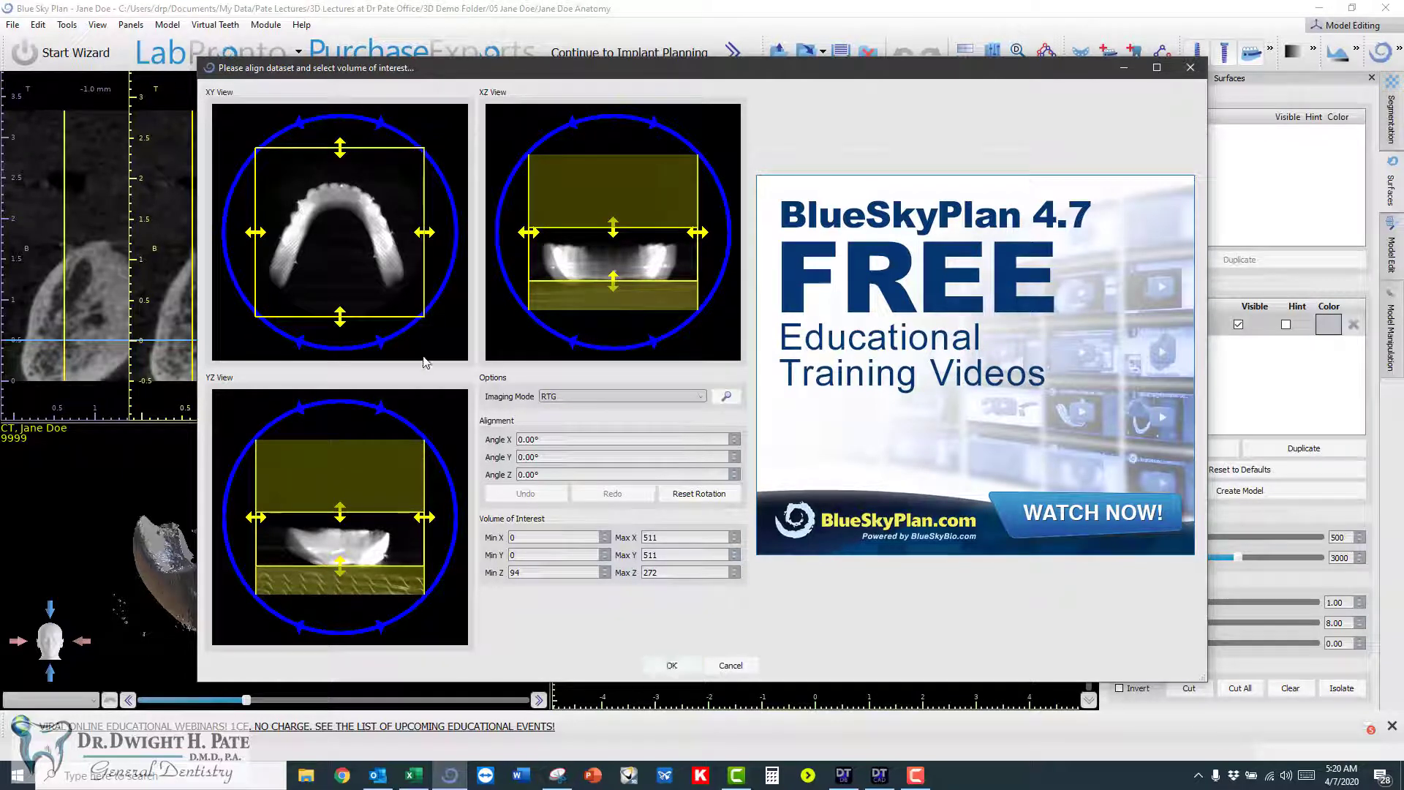
drag(339, 311, 339, 291)
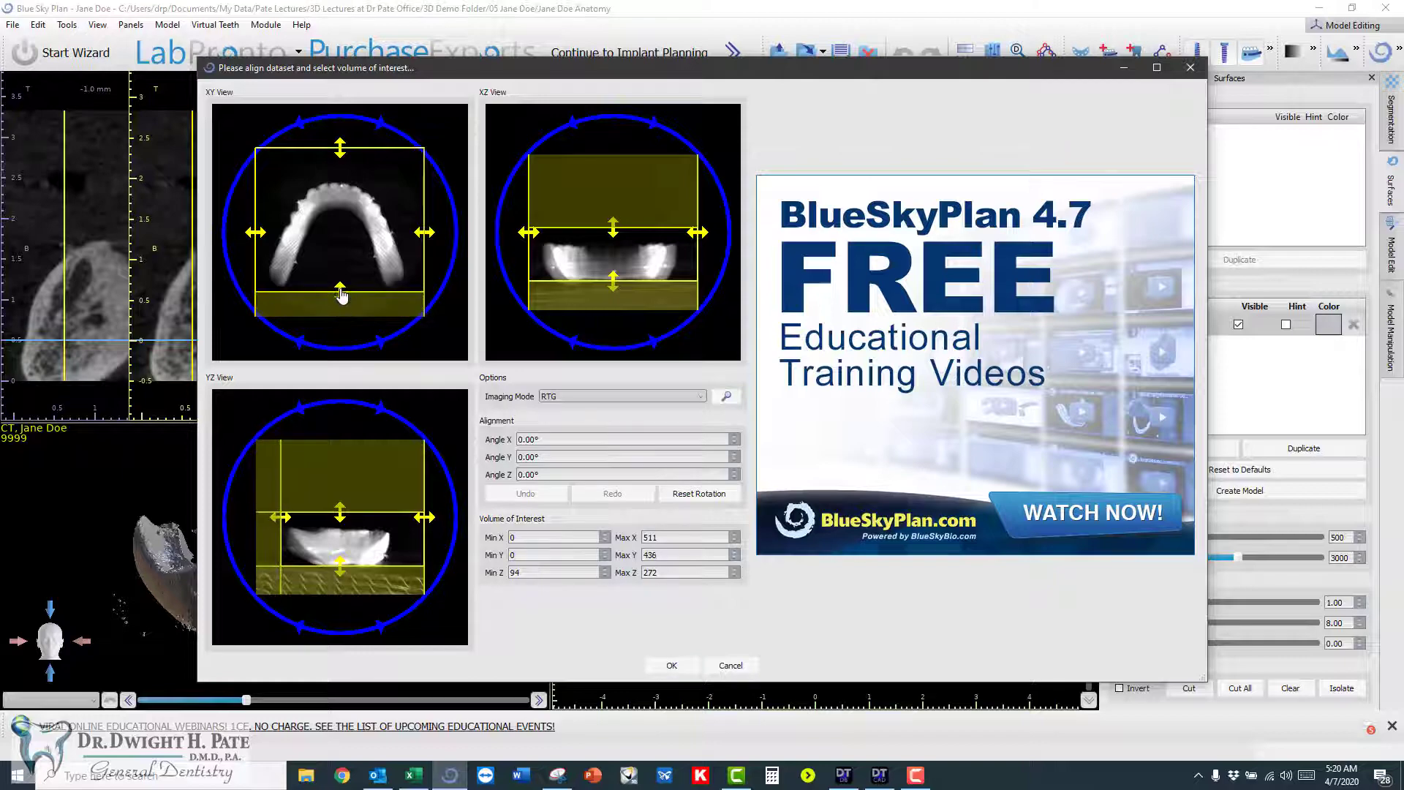
drag(339, 153, 340, 174)
click(678, 664)
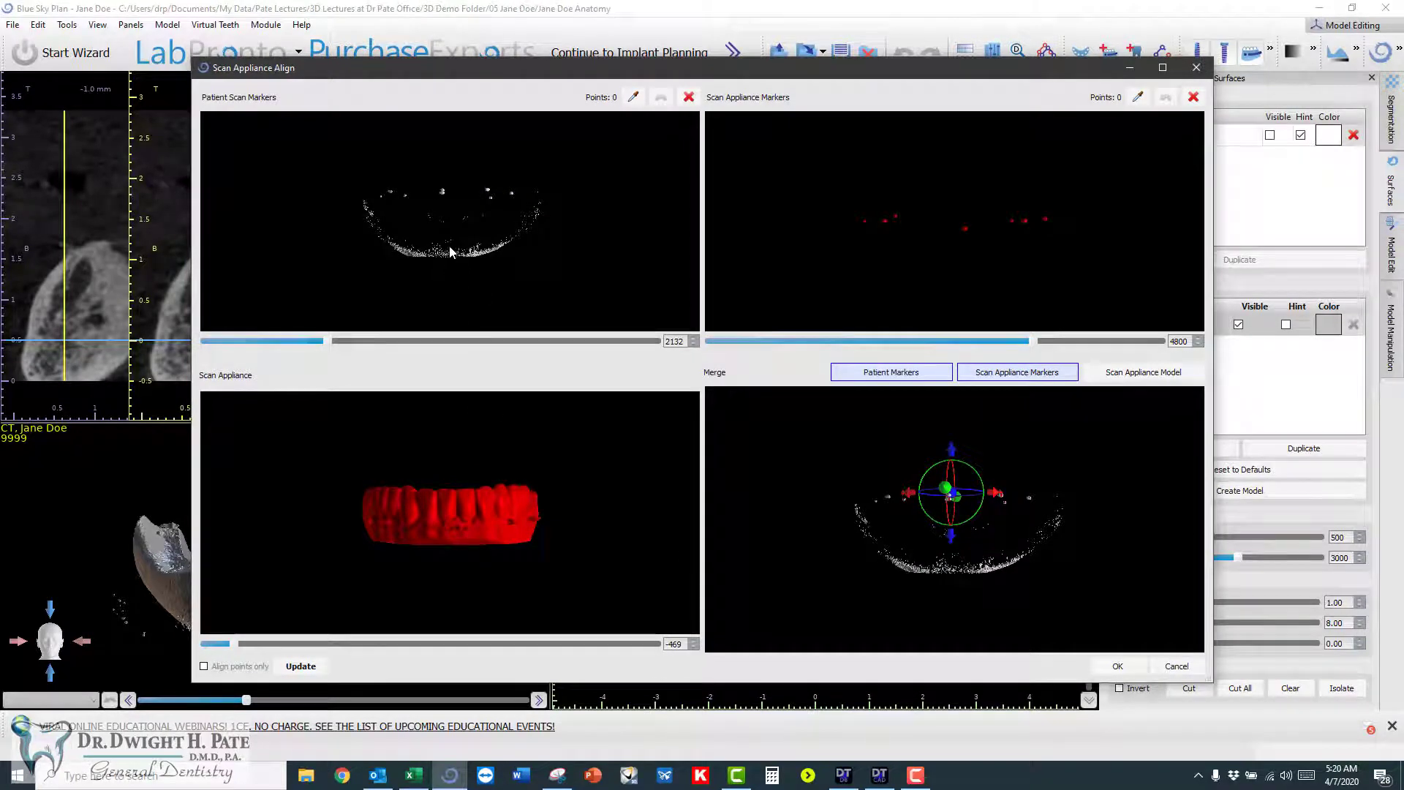
- Raise the patient scan marker threshold to 2665 and orient both marker views so the individual markers are clearly separated
drag(460, 153, 468, 343)
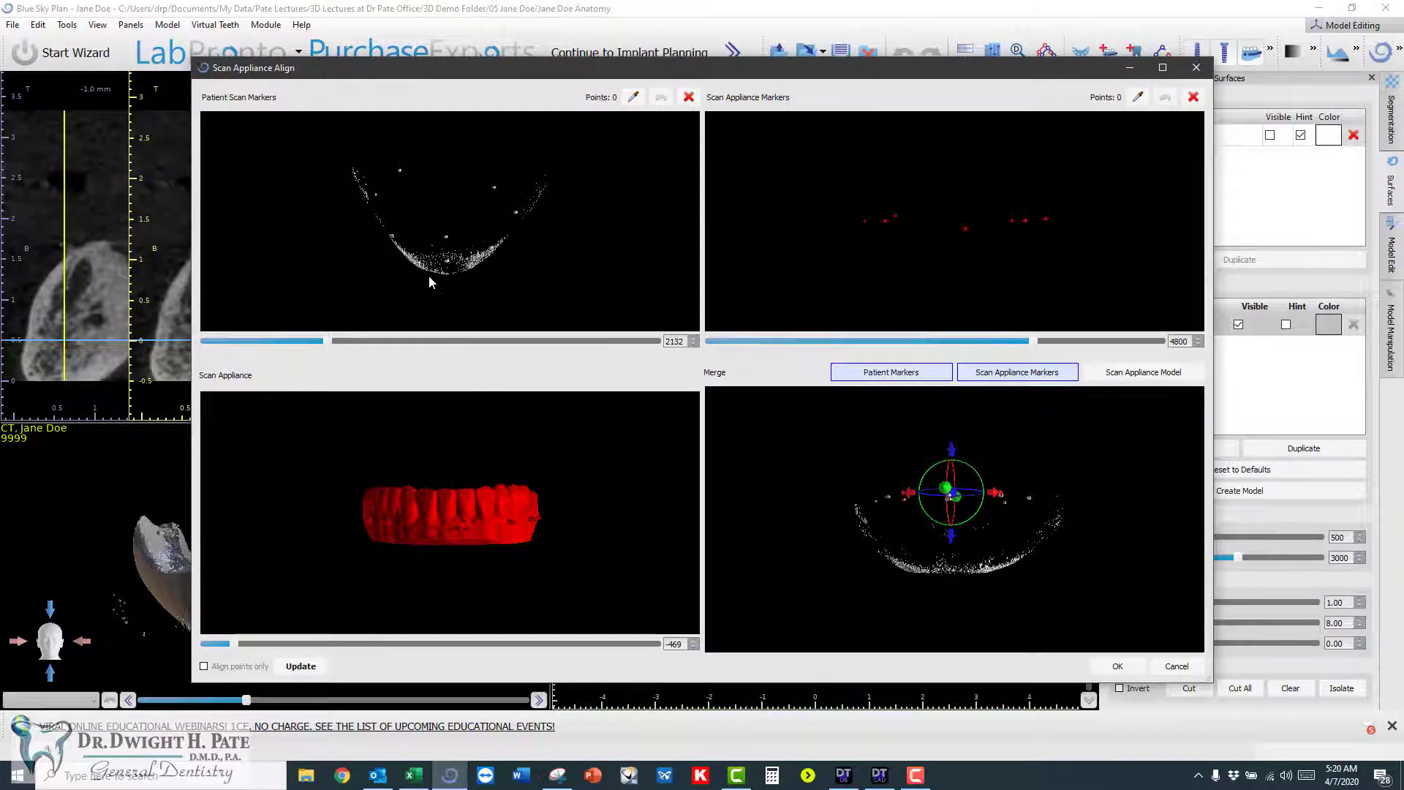
drag(329, 341, 368, 342)
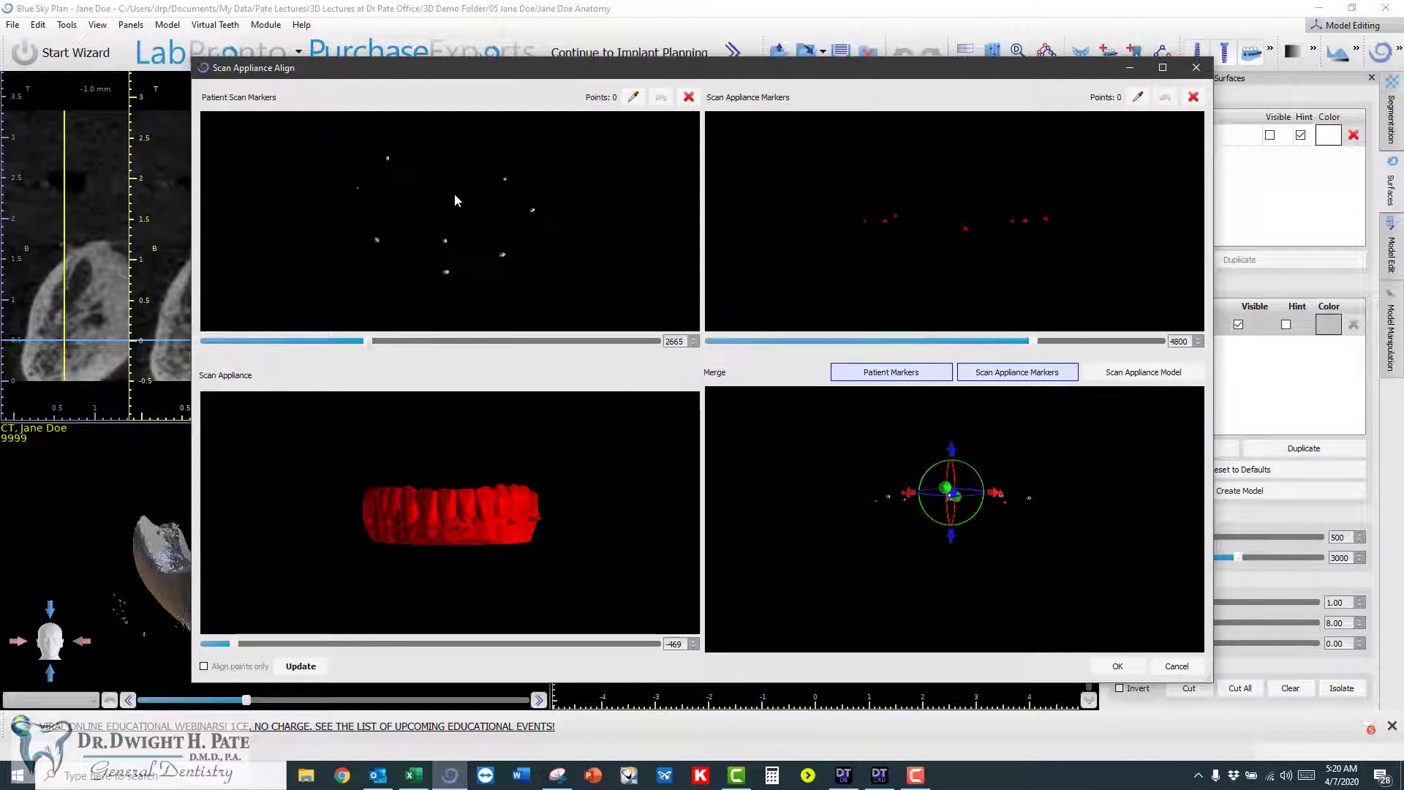
scroll(454, 196, up, 3)
mouse_move(950, 169)
mouse_down()
mouse_move(951, 306)
mouse_move(955, 189)
mouse_move(962, 261)
mouse_up()
scroll(943, 206, up, 2)
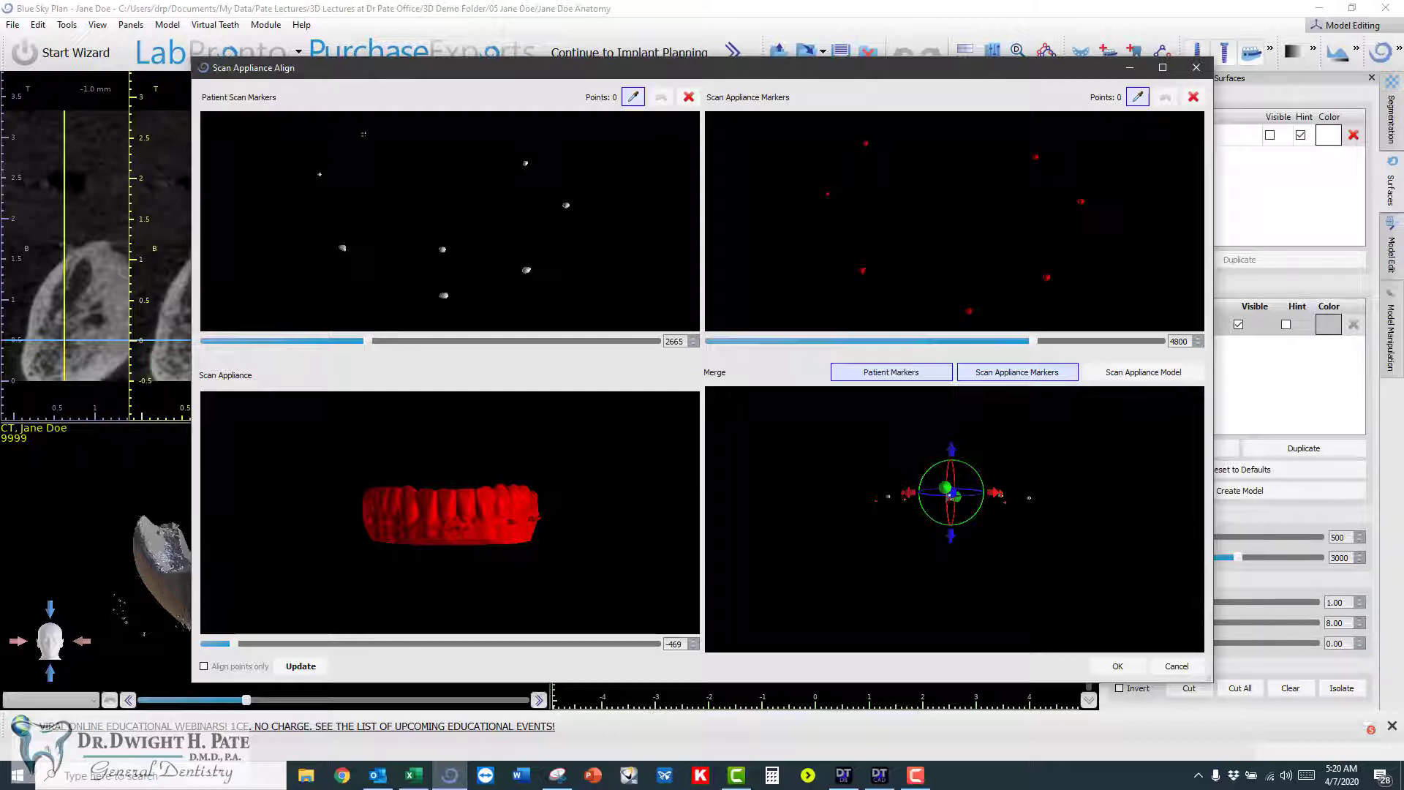
- Place seven corresponding points on the markers in both the patient scan and the scan appliance, and accept the alignment
click(363, 134)
click(827, 194)
click(862, 270)
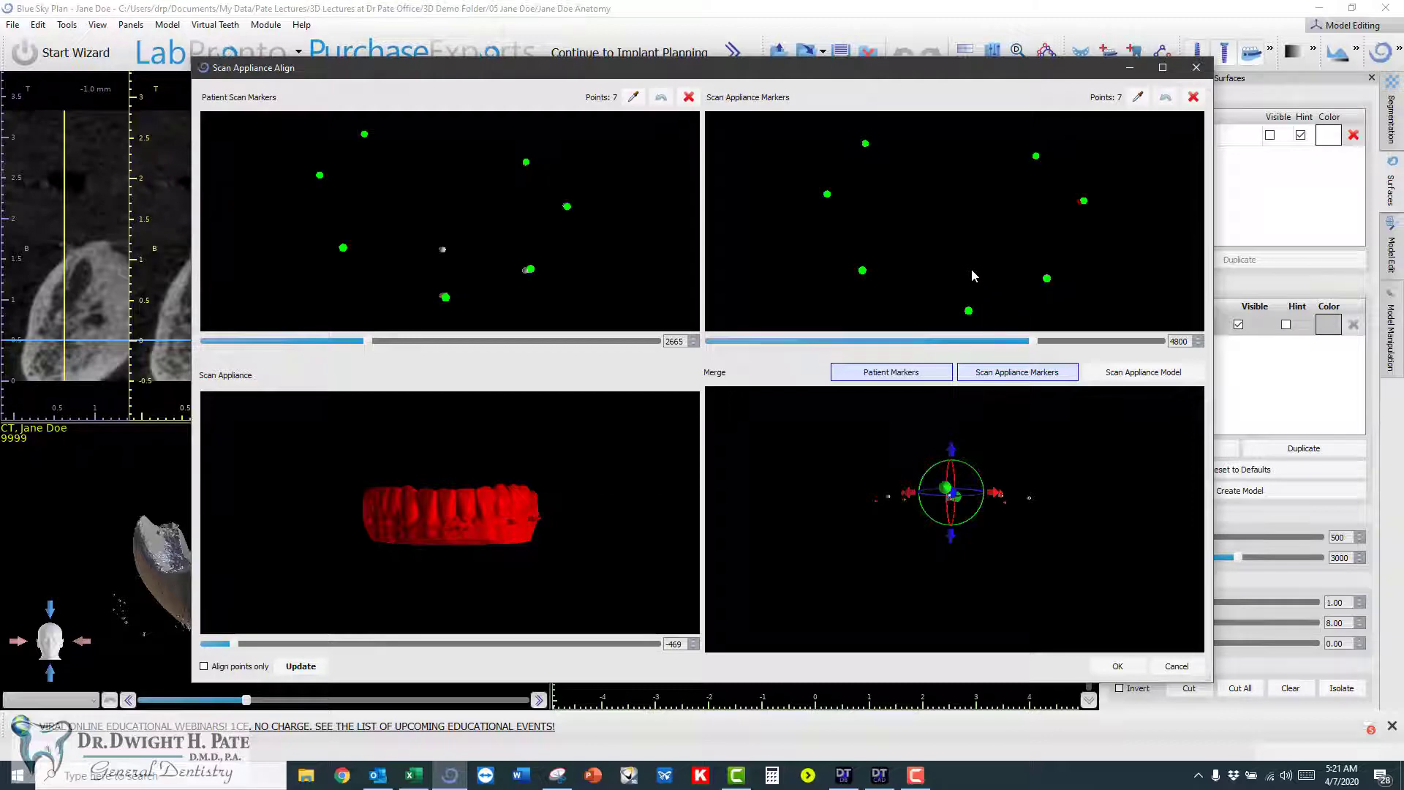
click(1117, 666)
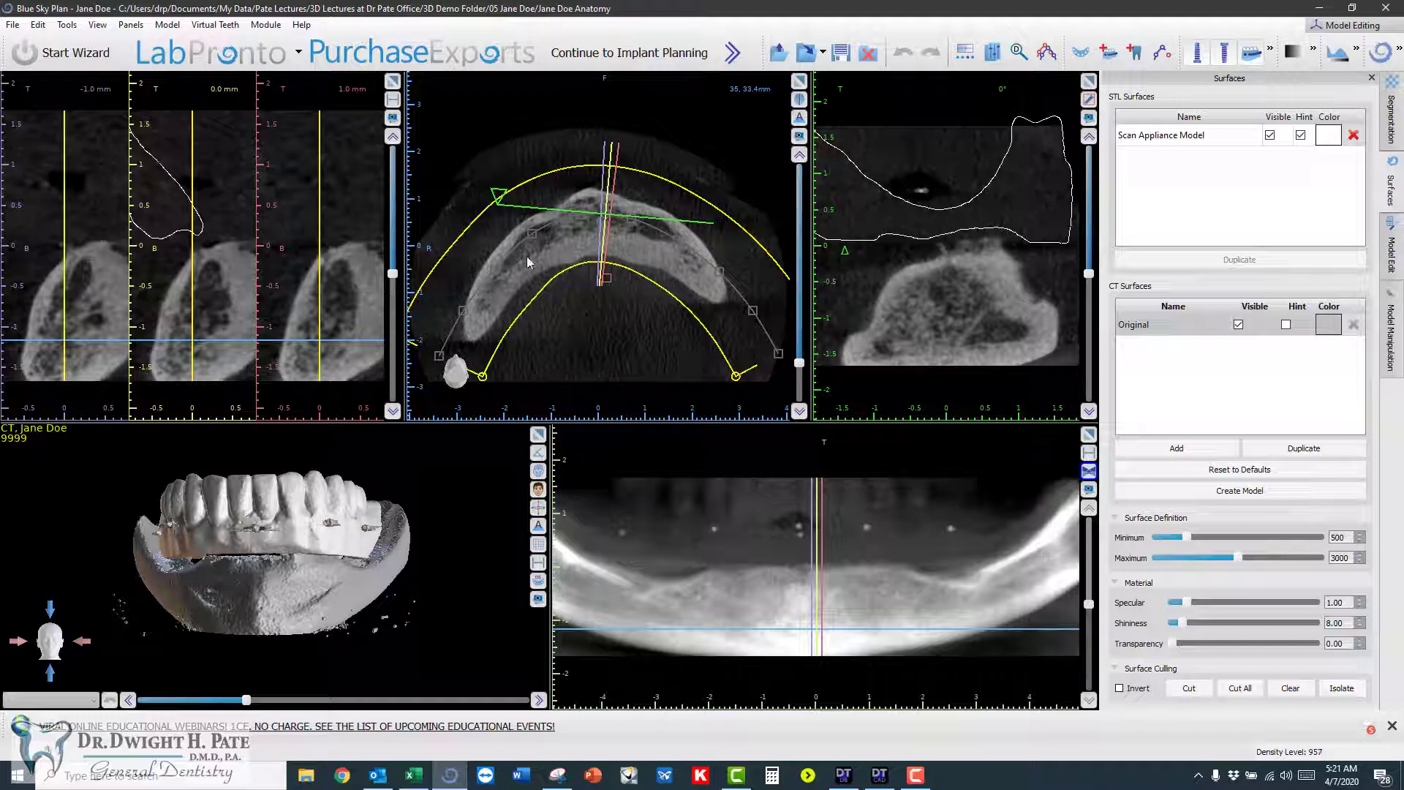
- Switch from model editing to the Surgical Guide module in Advanced mode
click(267, 25)
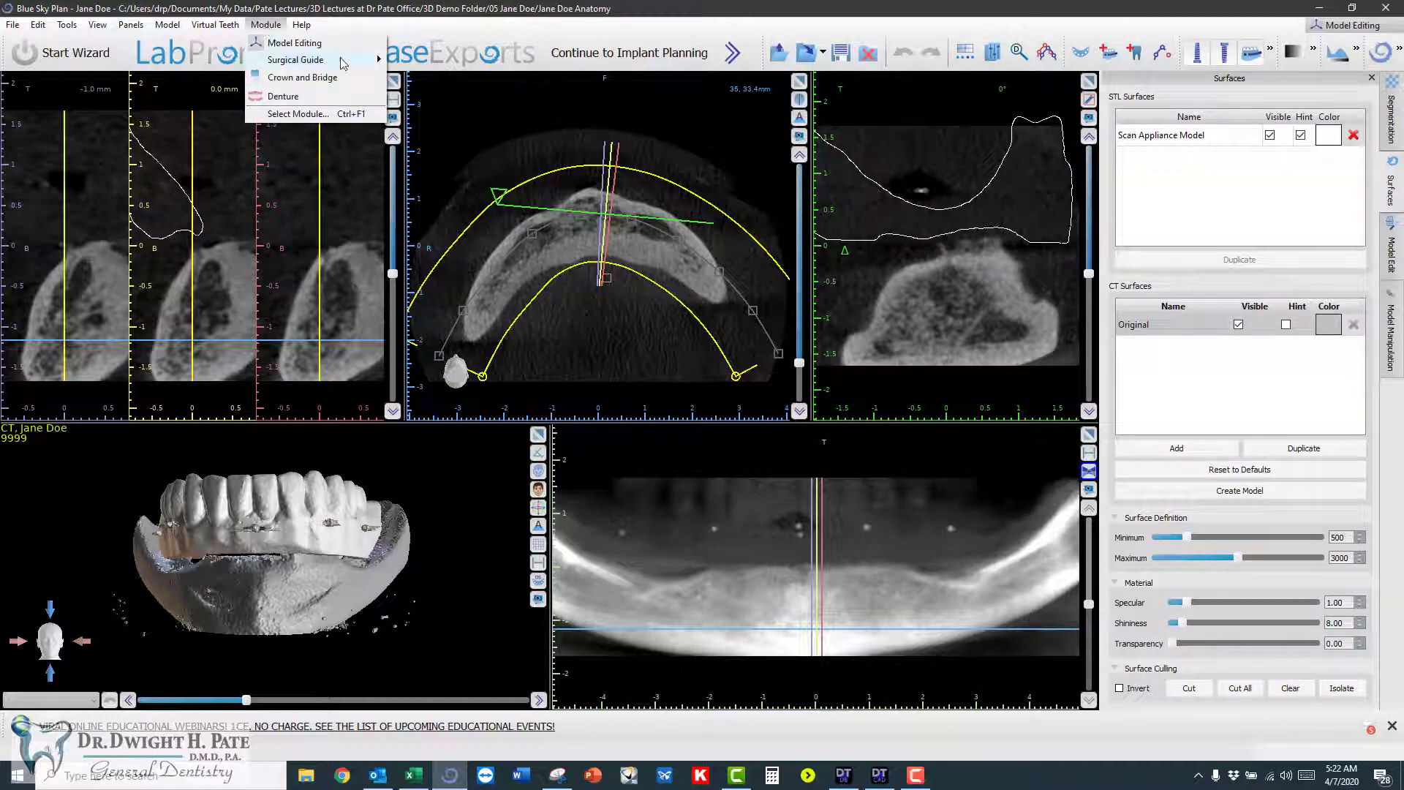
mouse_move(321, 60)
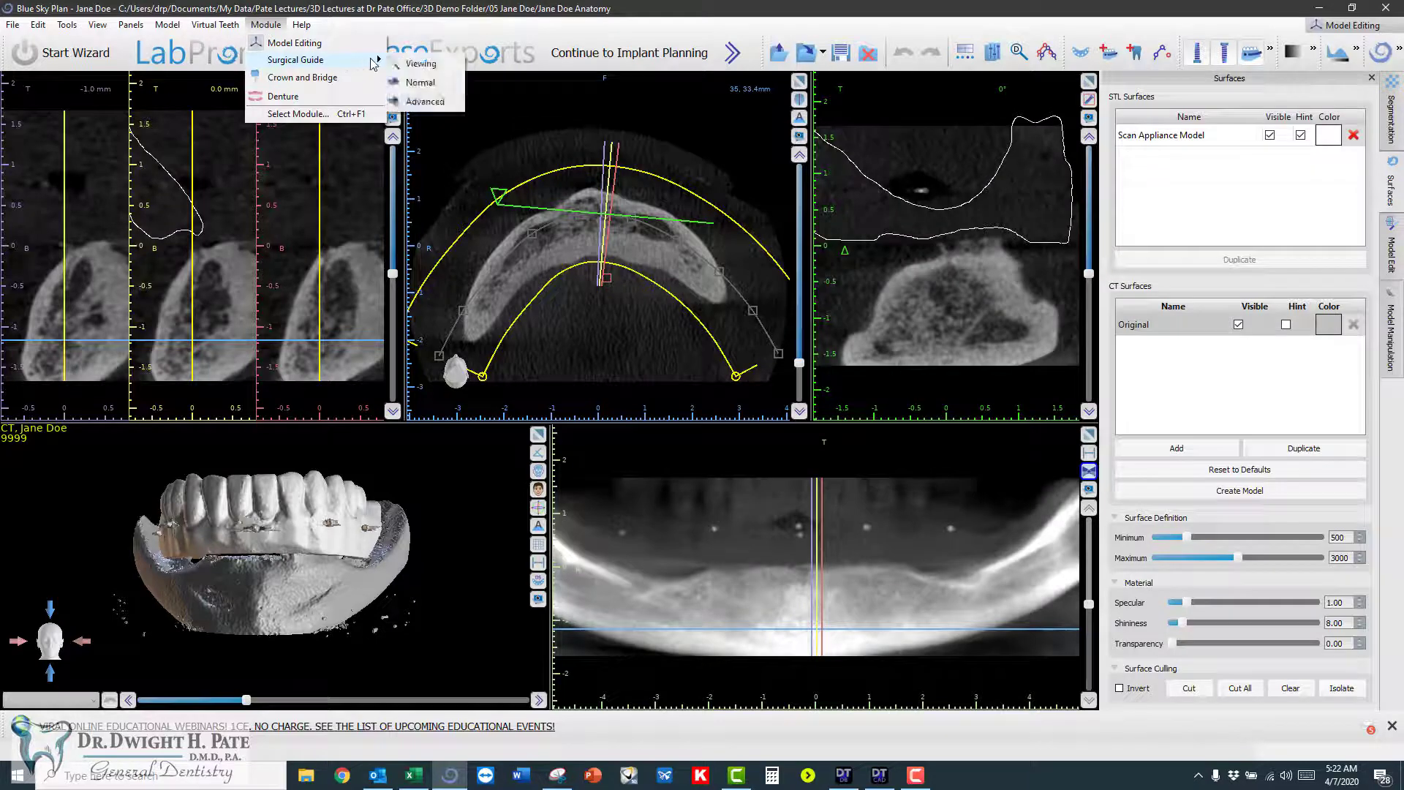
click(424, 102)
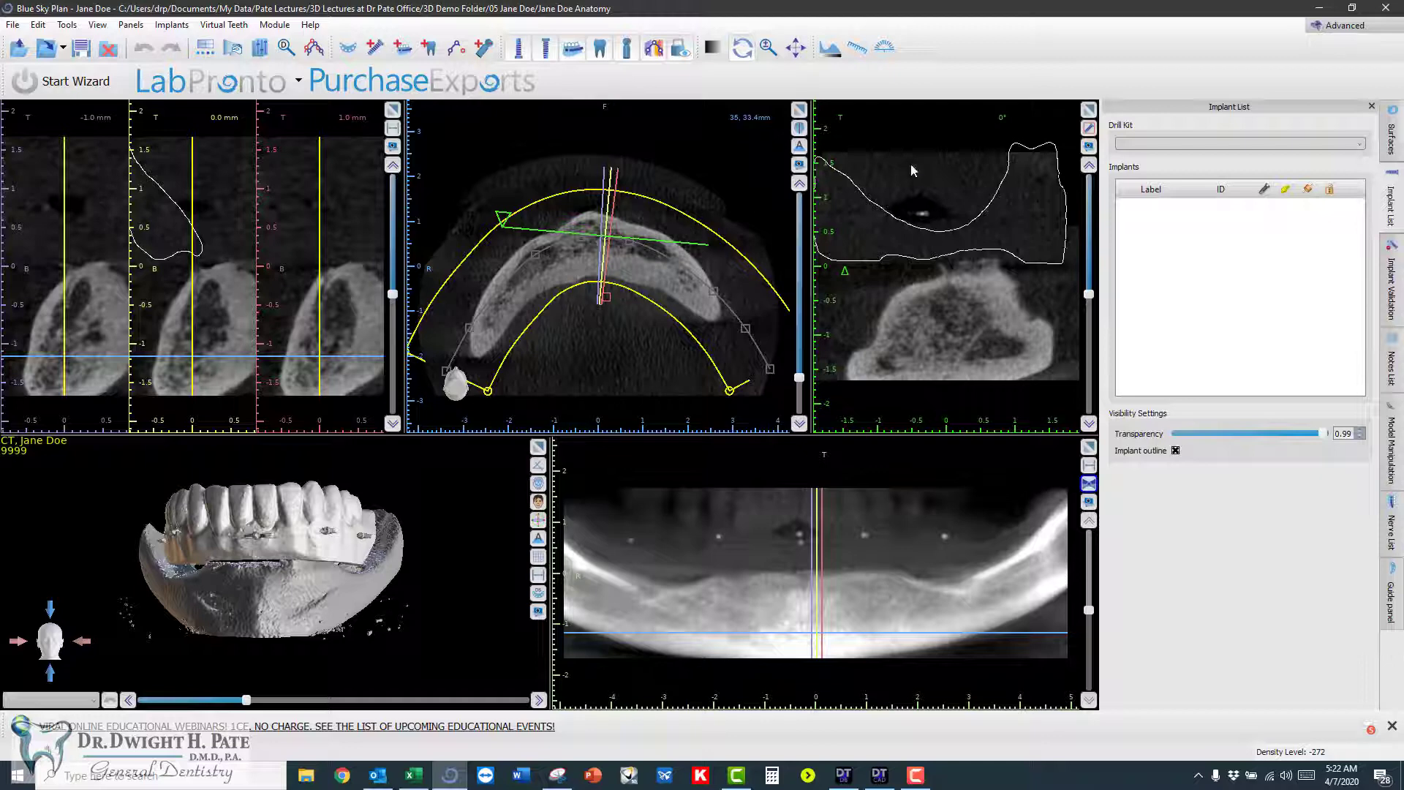
- Add a mandibular BioHorizons Tapered Plus Laser-Lok RBT implant, TLXP3810 with 10.50 mm length, and place it in the front of the lower jaw
click(373, 48)
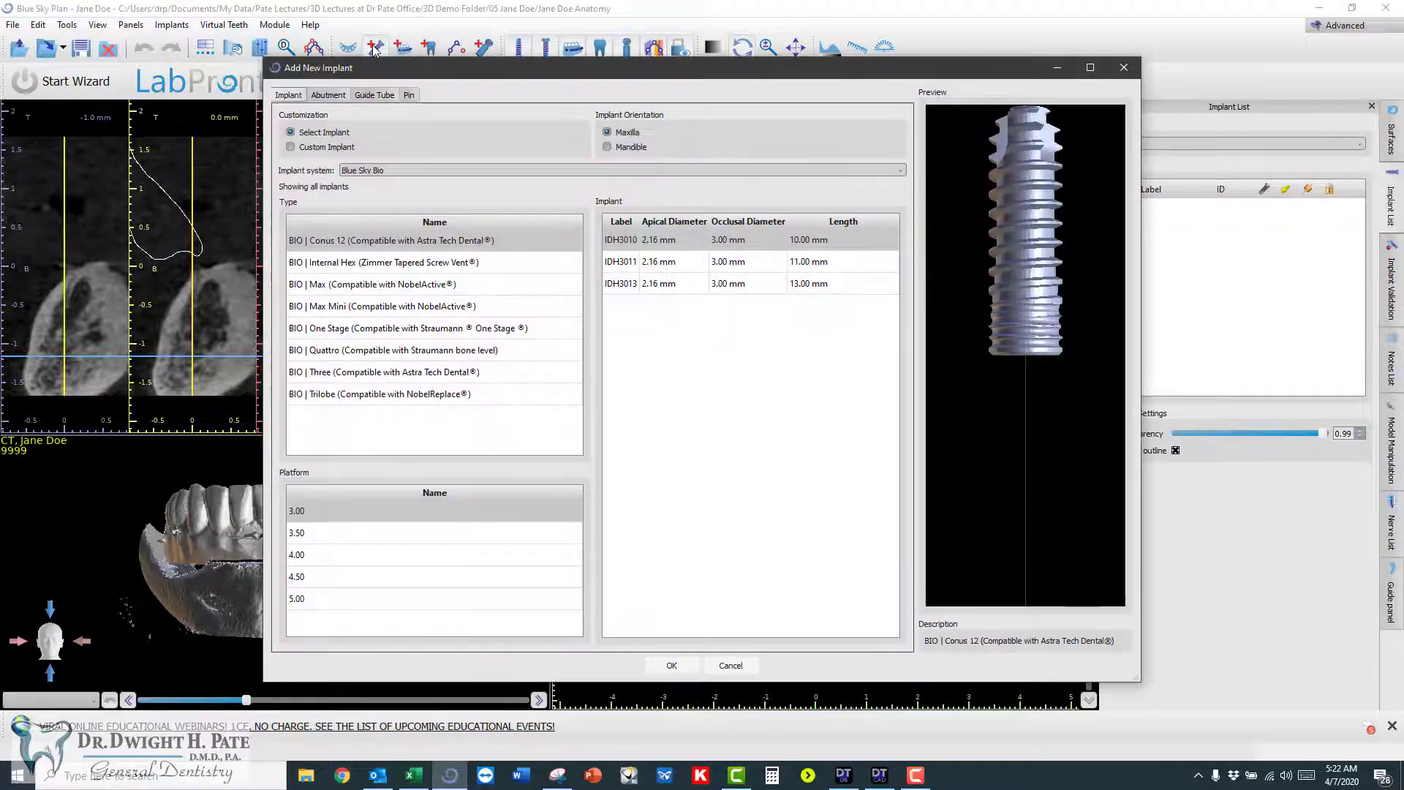
click(607, 147)
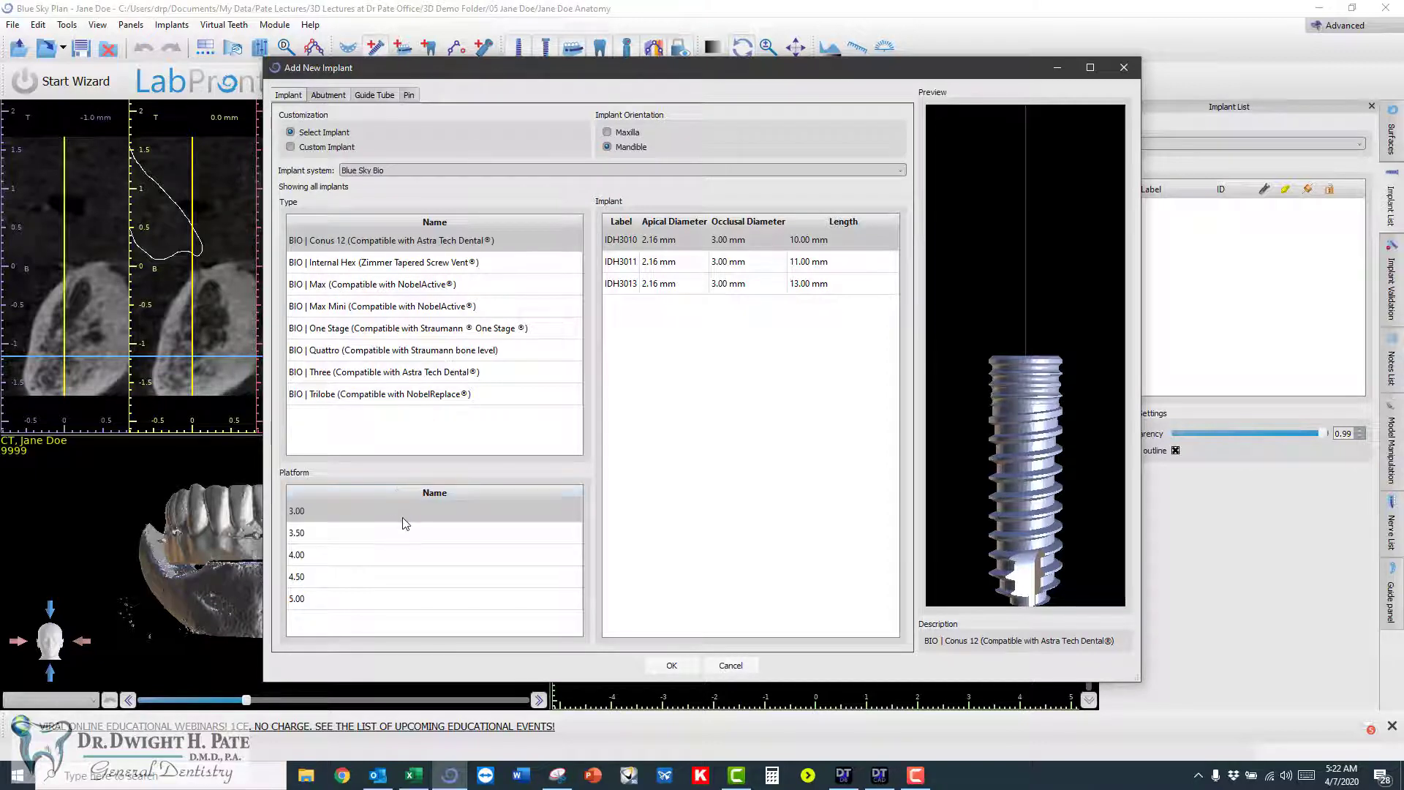
click(414, 169)
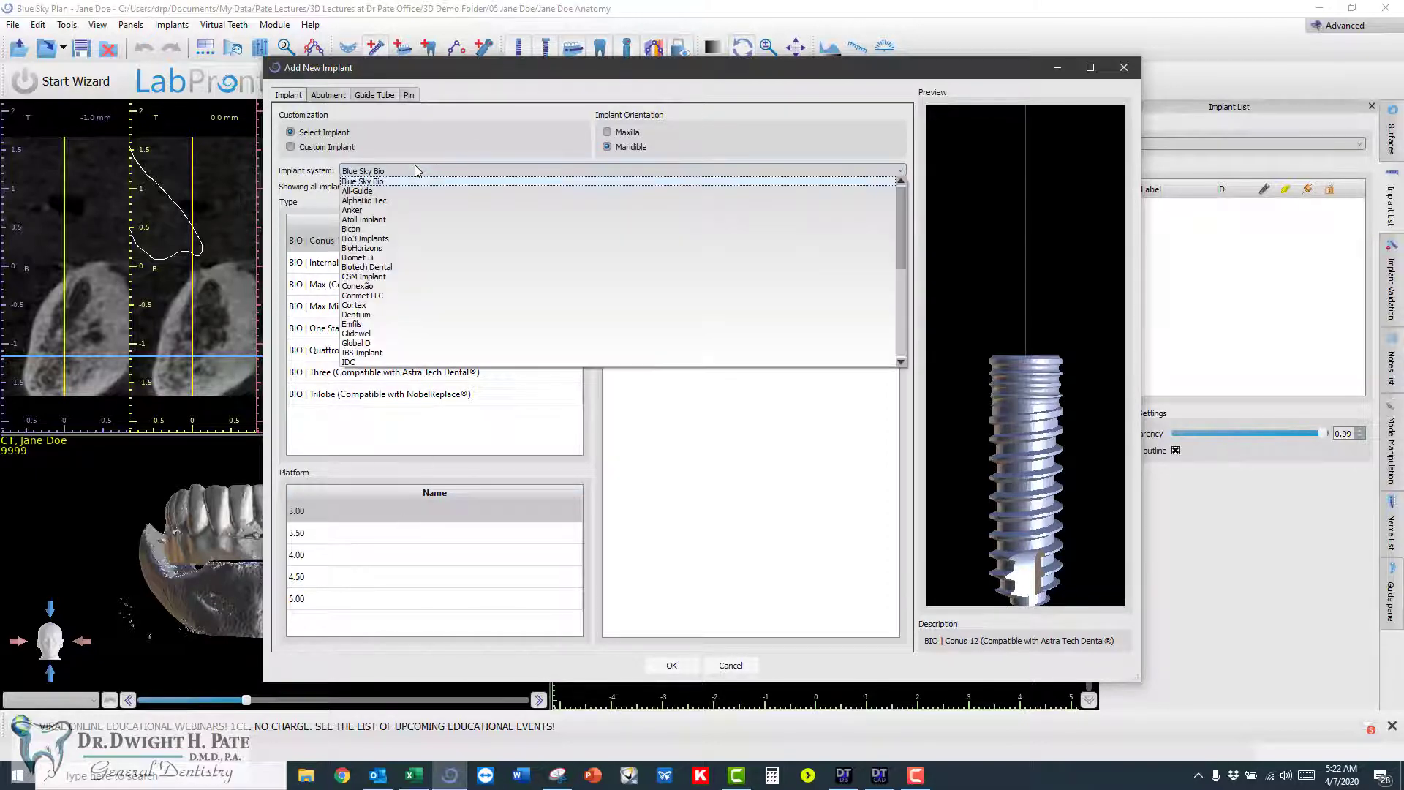
click(369, 248)
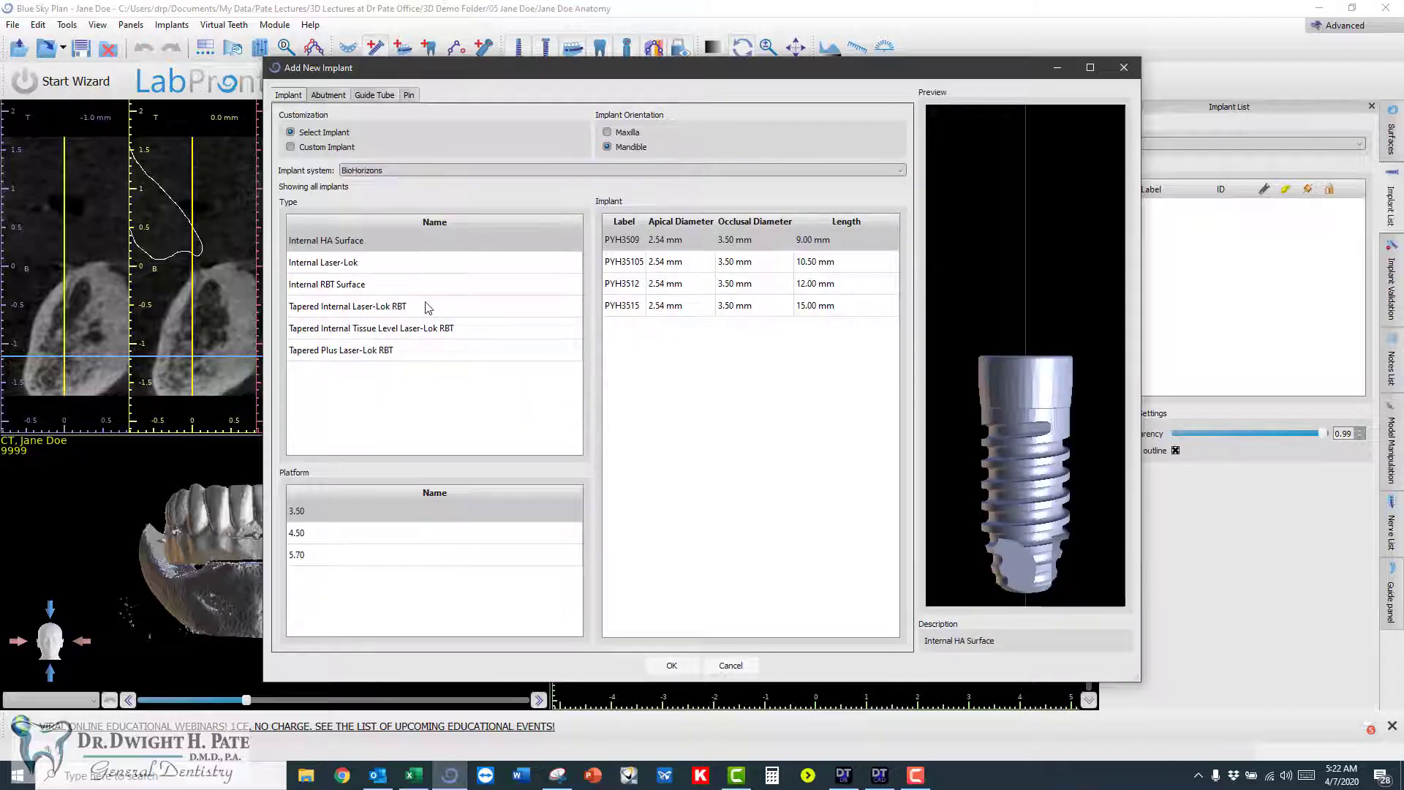
click(361, 352)
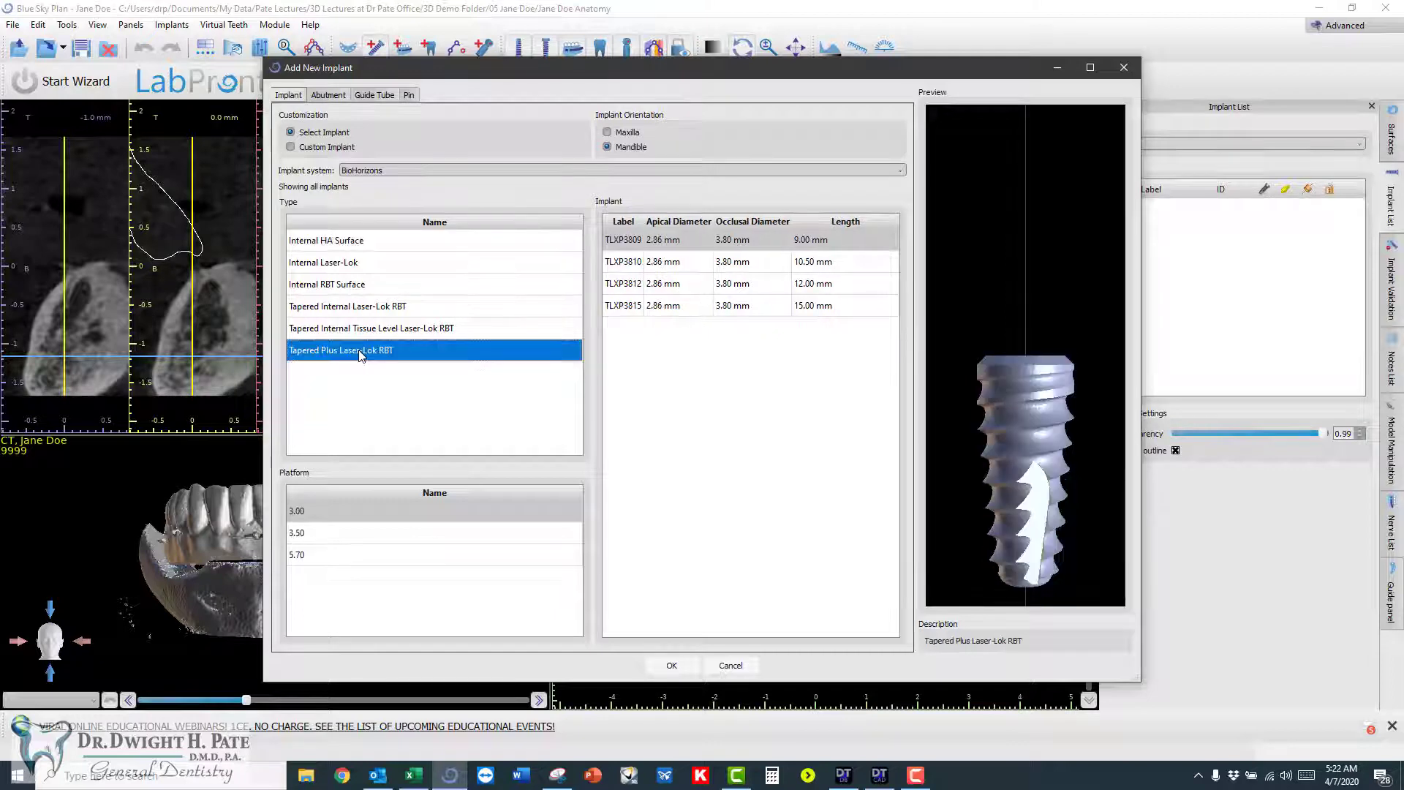
click(633, 269)
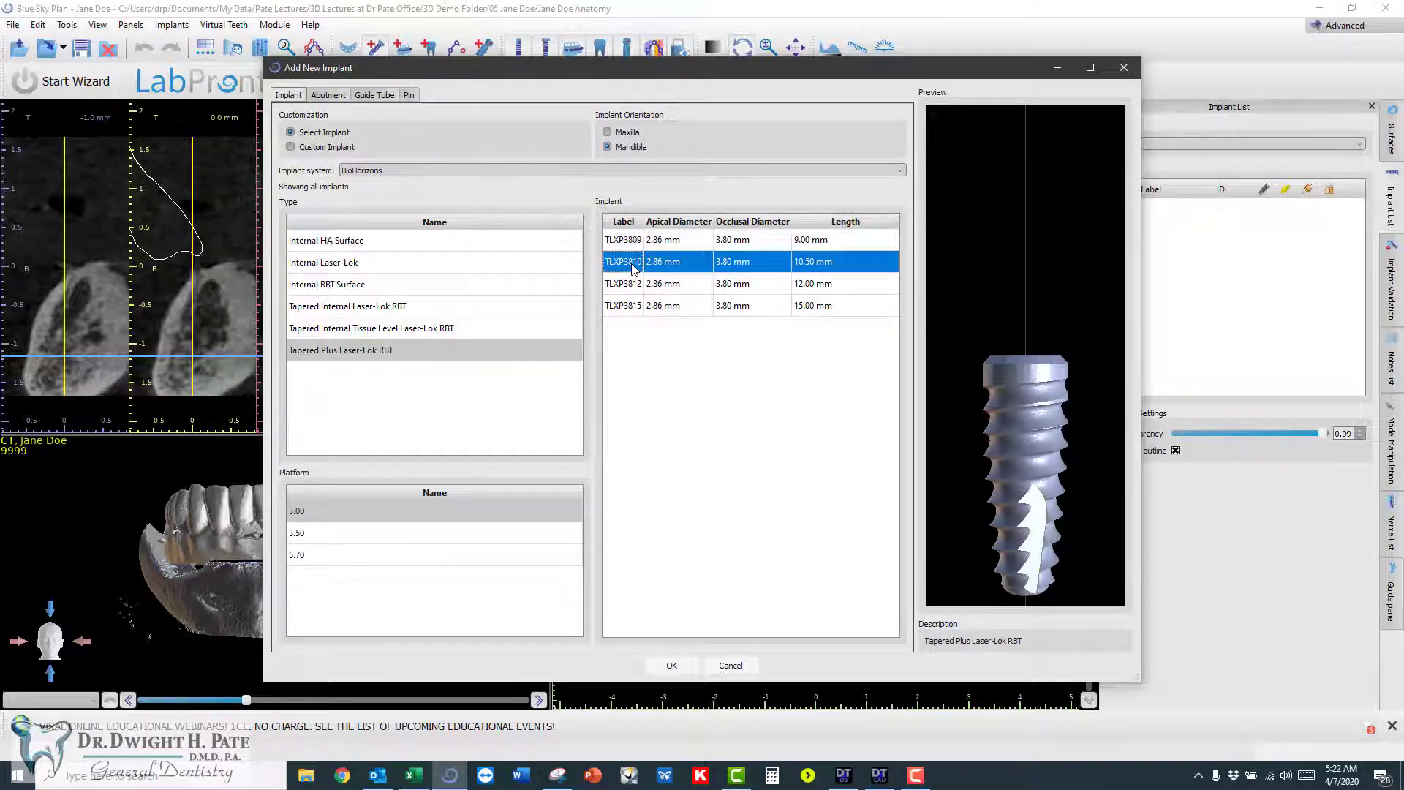
click(672, 666)
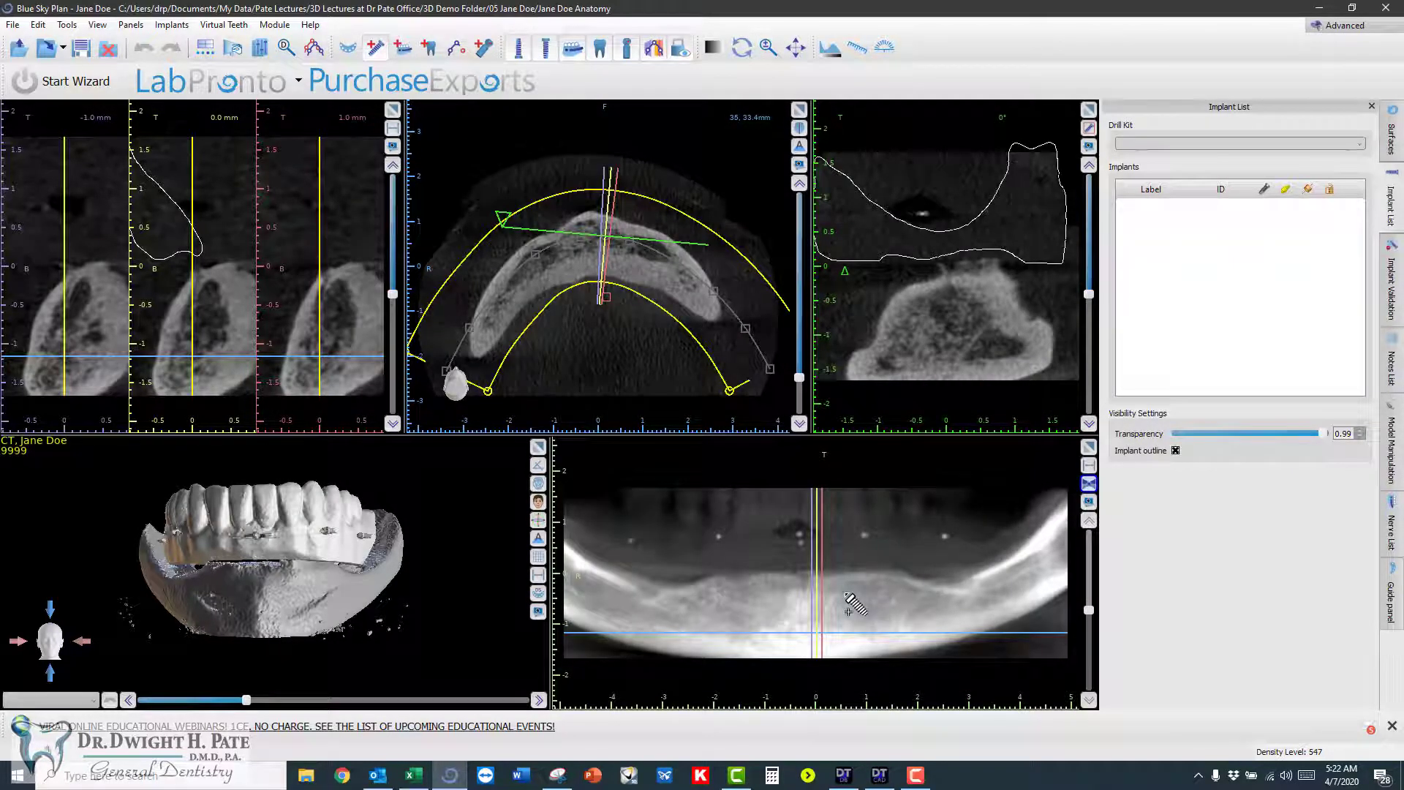
click(297, 591)
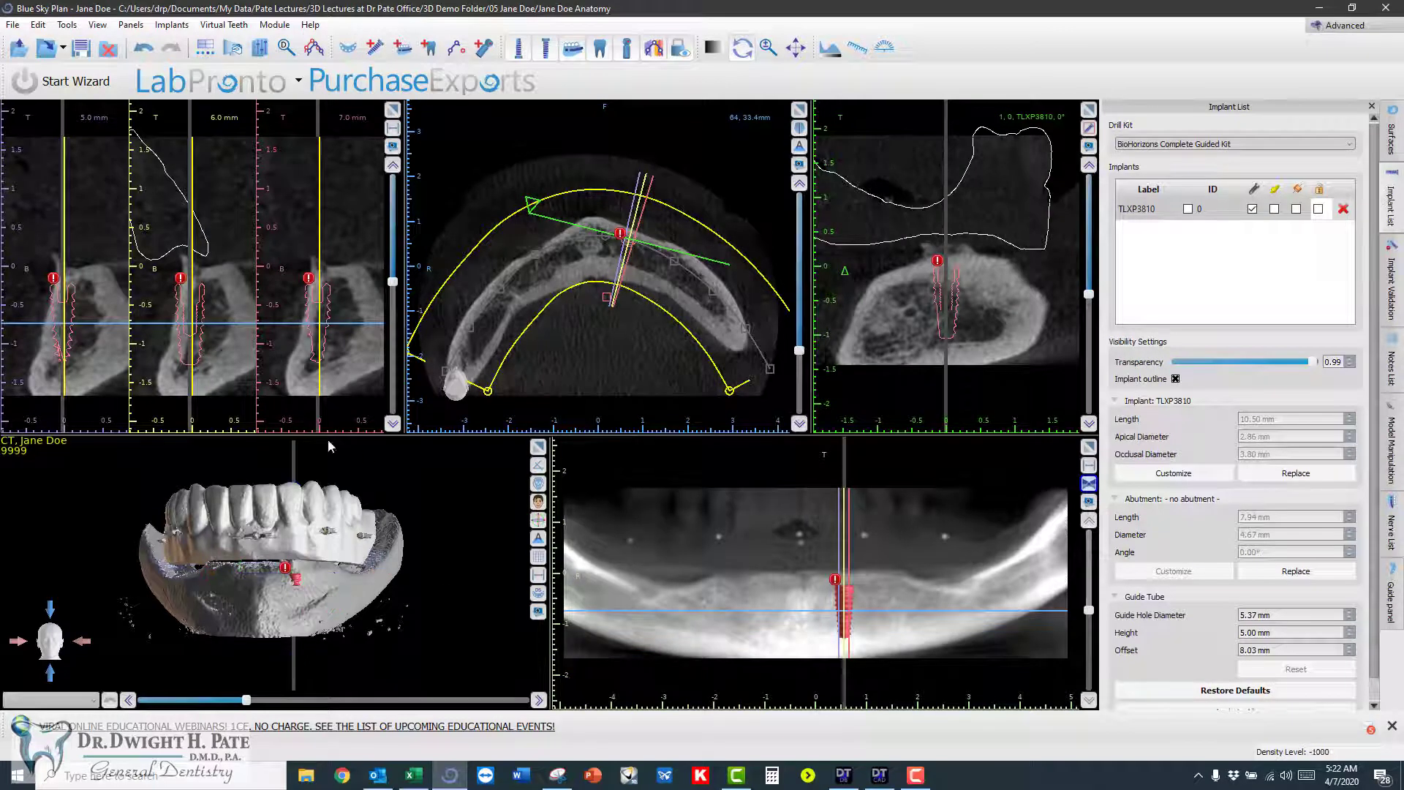
- Tilt the implant in the cross-sectional view so its axis follows the slope of the jawbone
mouse_move(169, 358)
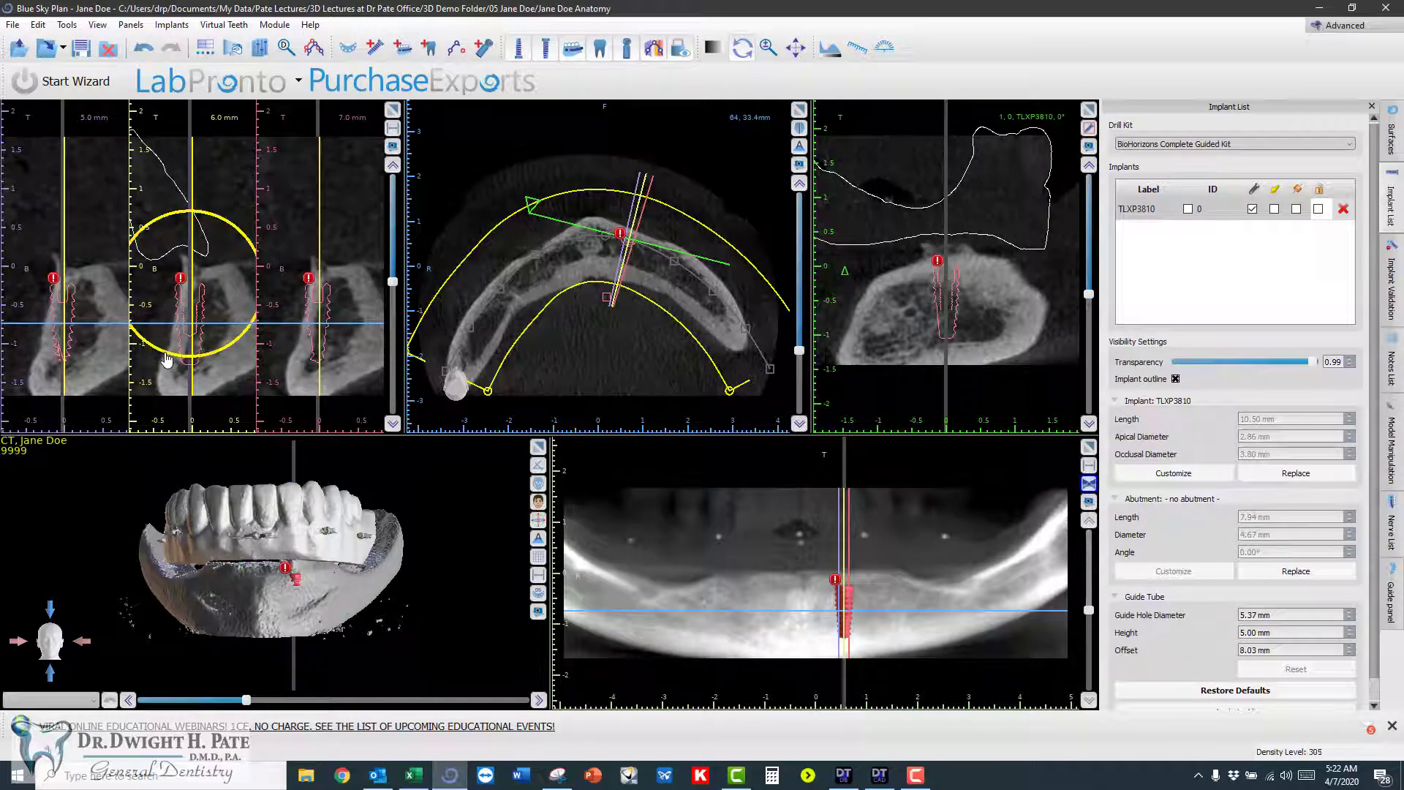
drag(169, 358, 219, 322)
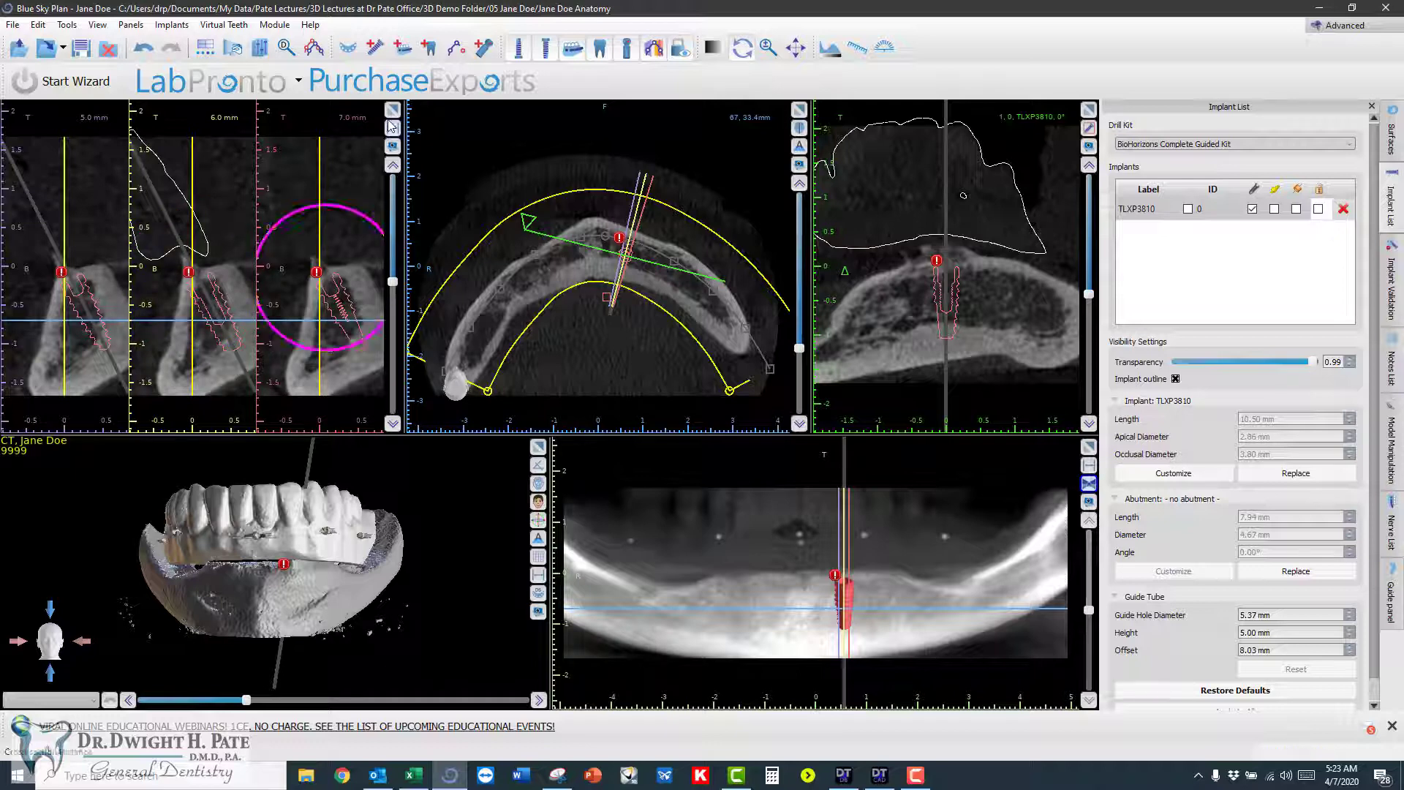
right_drag(217, 182, 217, 198)
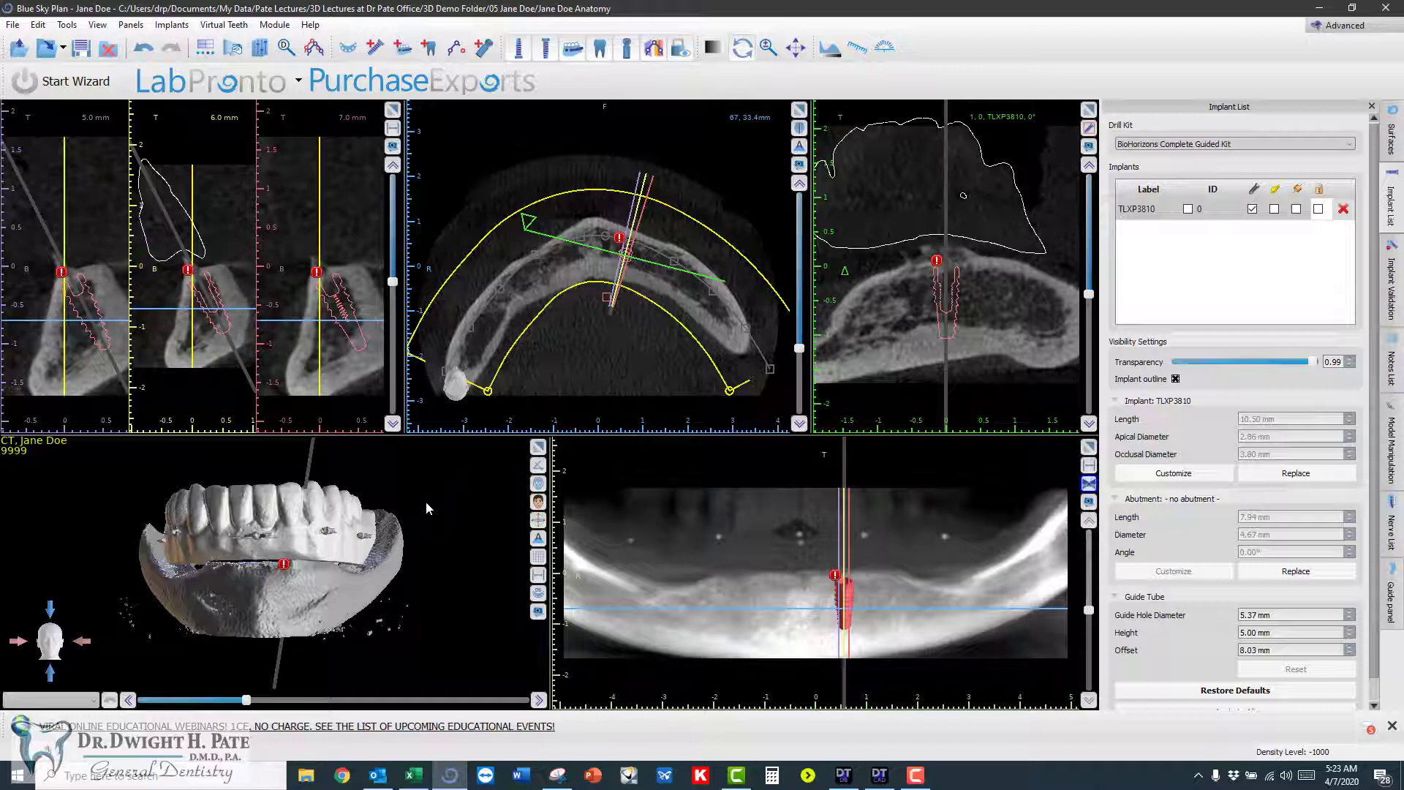
- Tilt the implant in the cross-section running along the ridge so its apex leans away from the jaw's midline
drag(384, 461, 123, 571)
drag(438, 525, 462, 547)
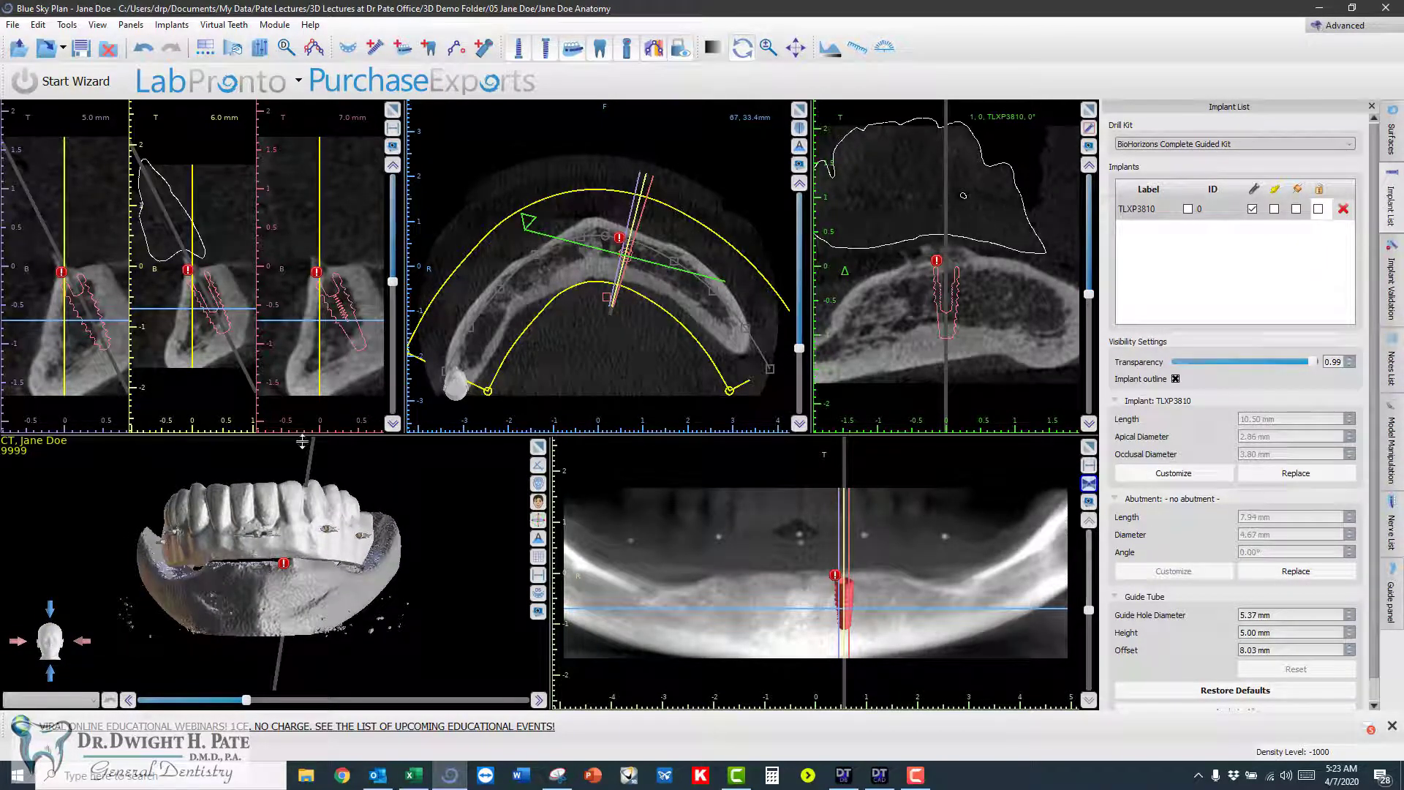
click(296, 574)
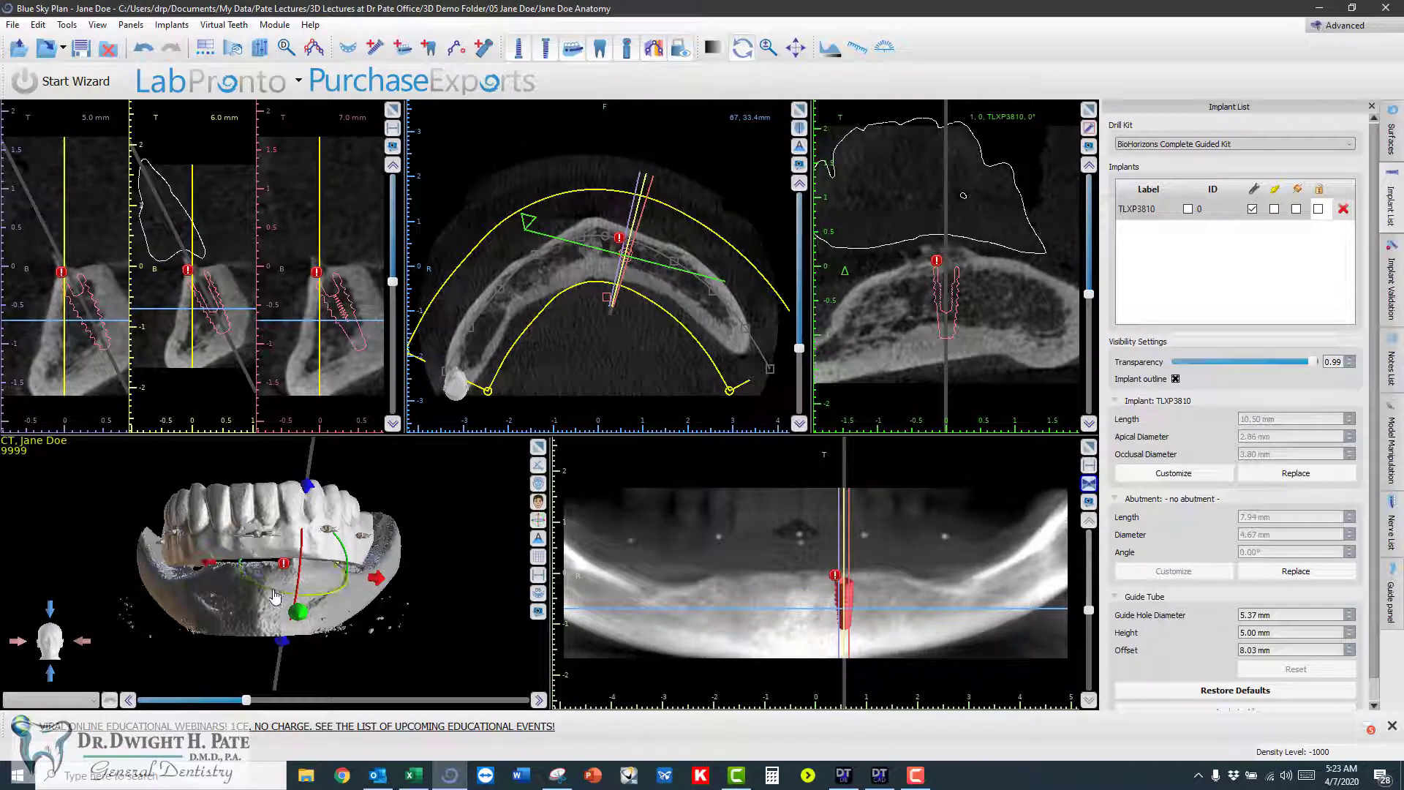
drag(275, 596, 302, 603)
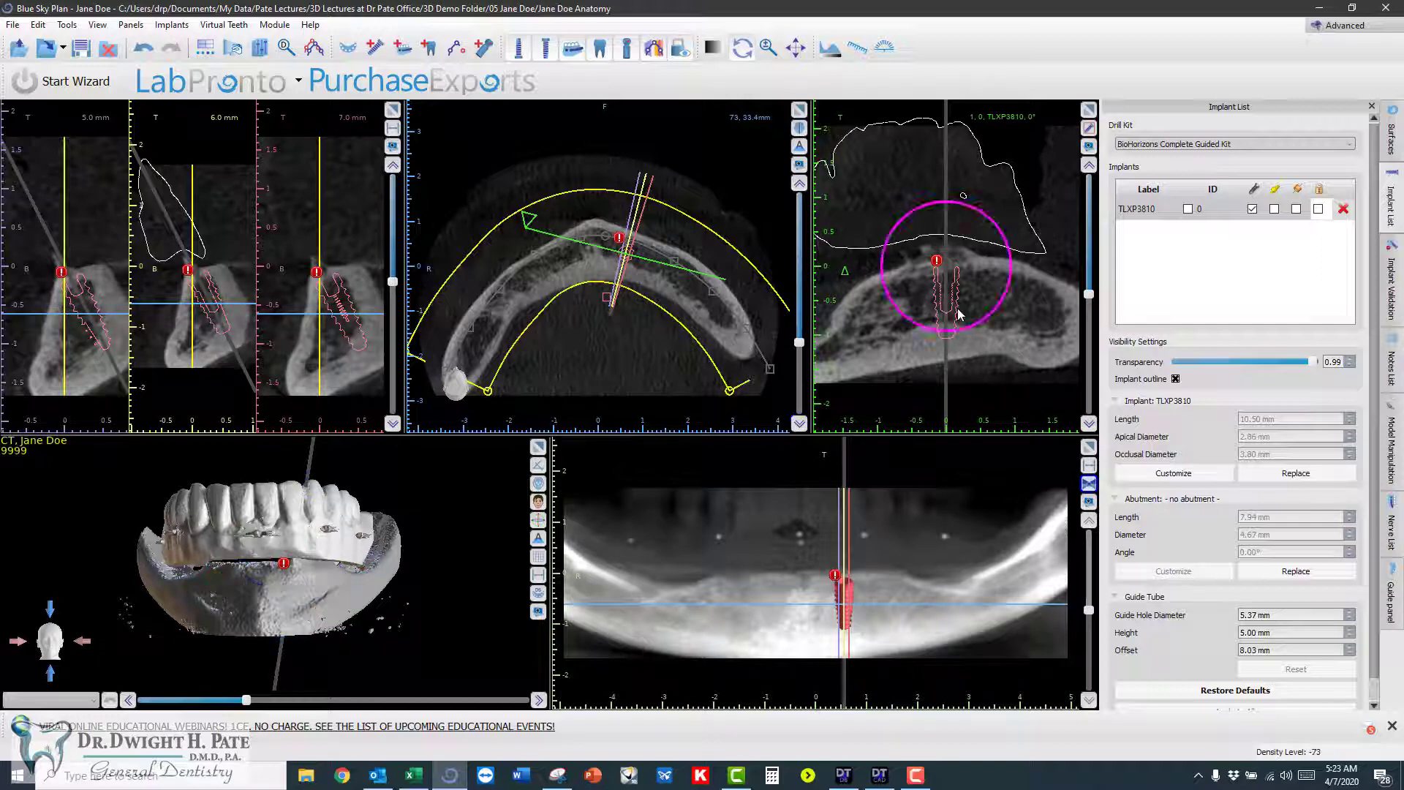
scroll(960, 314, down, 5)
scroll(959, 314, up, 8)
scroll(959, 315, down, 3)
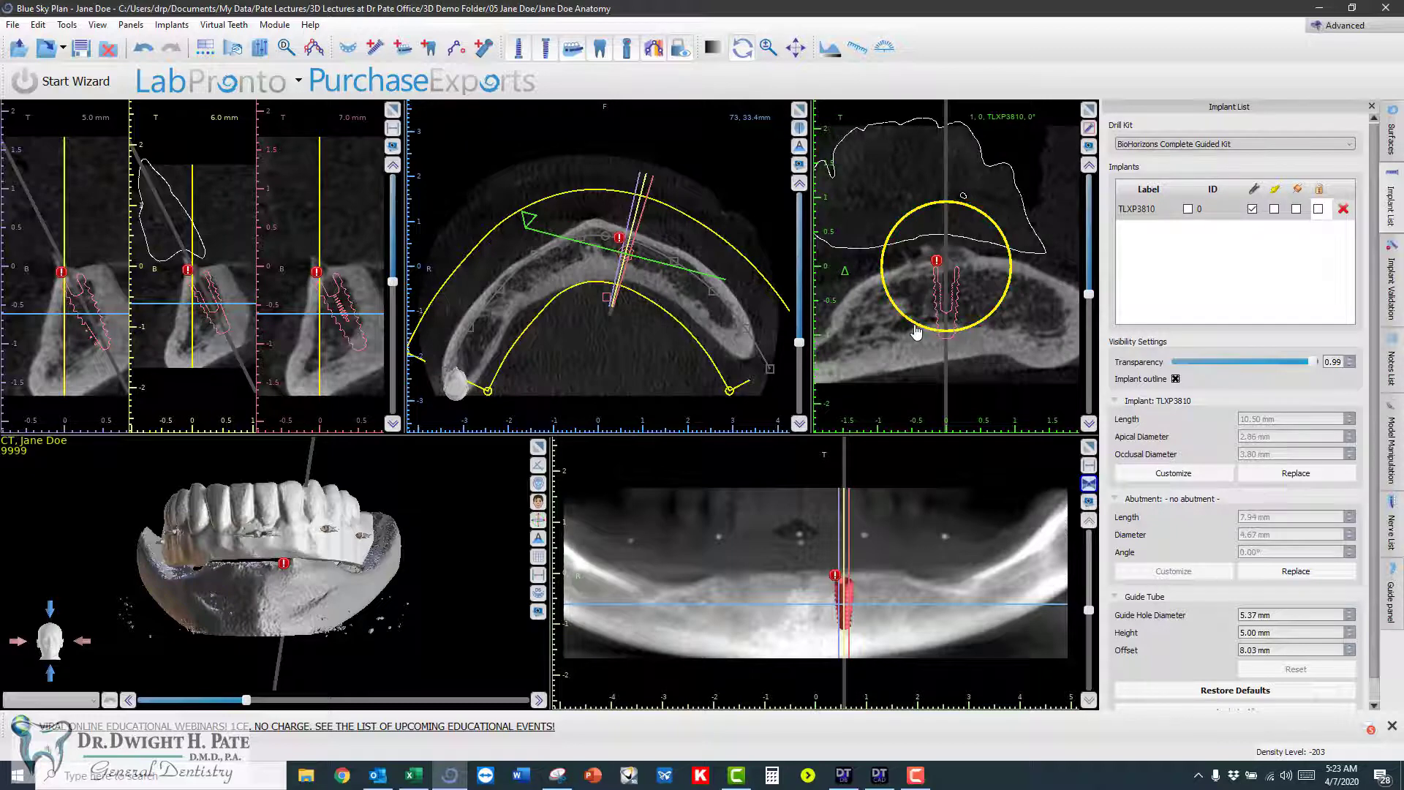
drag(916, 332, 926, 338)
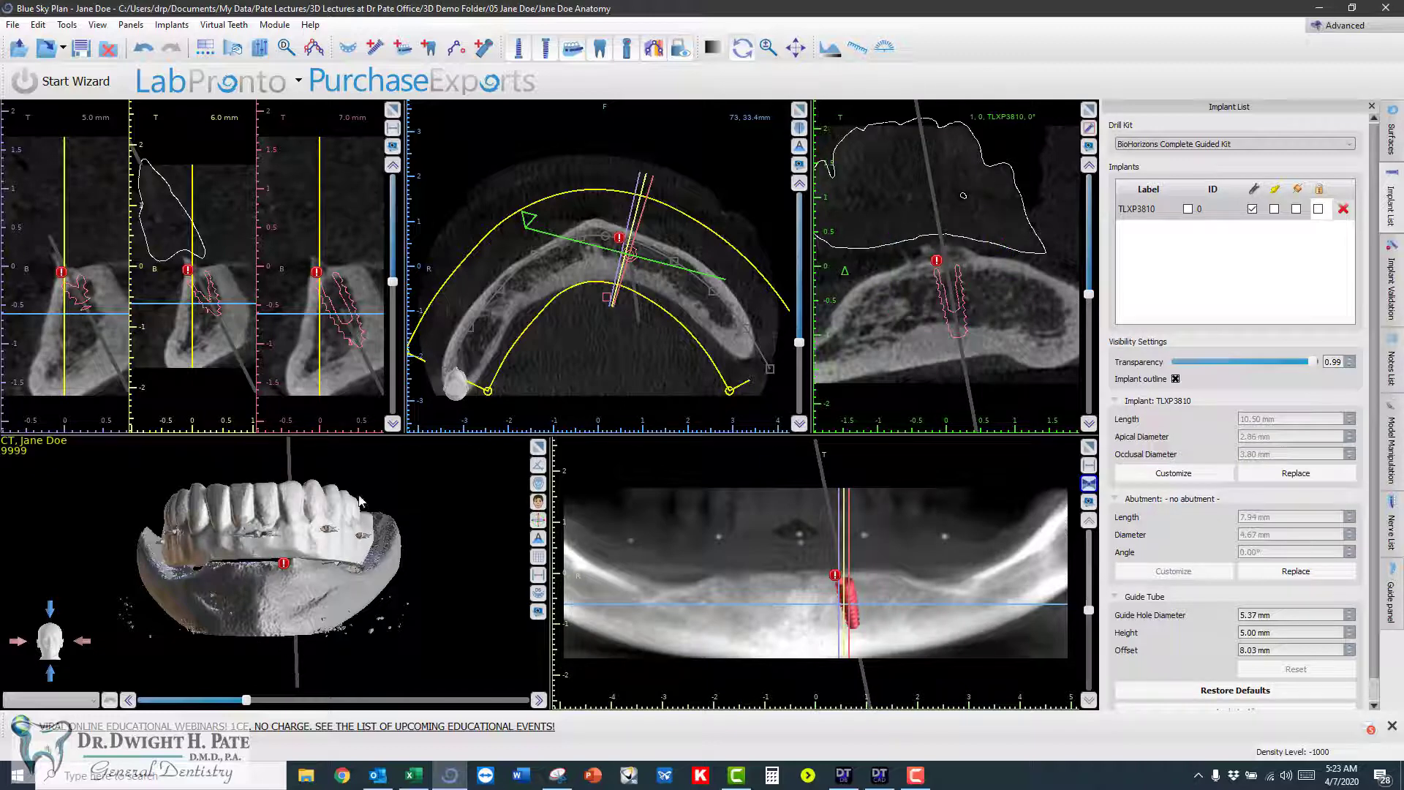
- Turn the implant cross-section perpendicular to the ridge and tilt the implant further to follow the slope of the bone
scroll(1024, 331, down, 8)
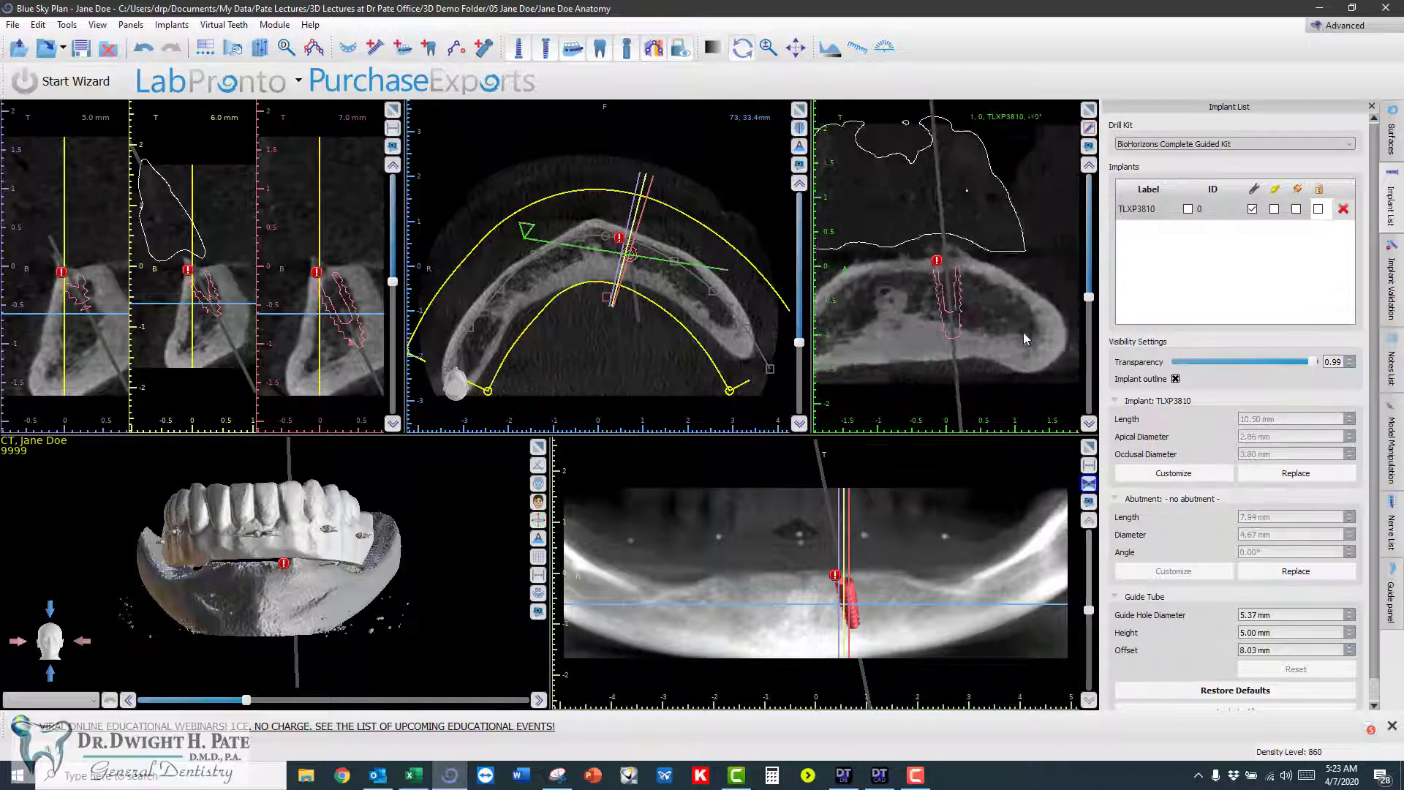
scroll(1023, 332, down, 1)
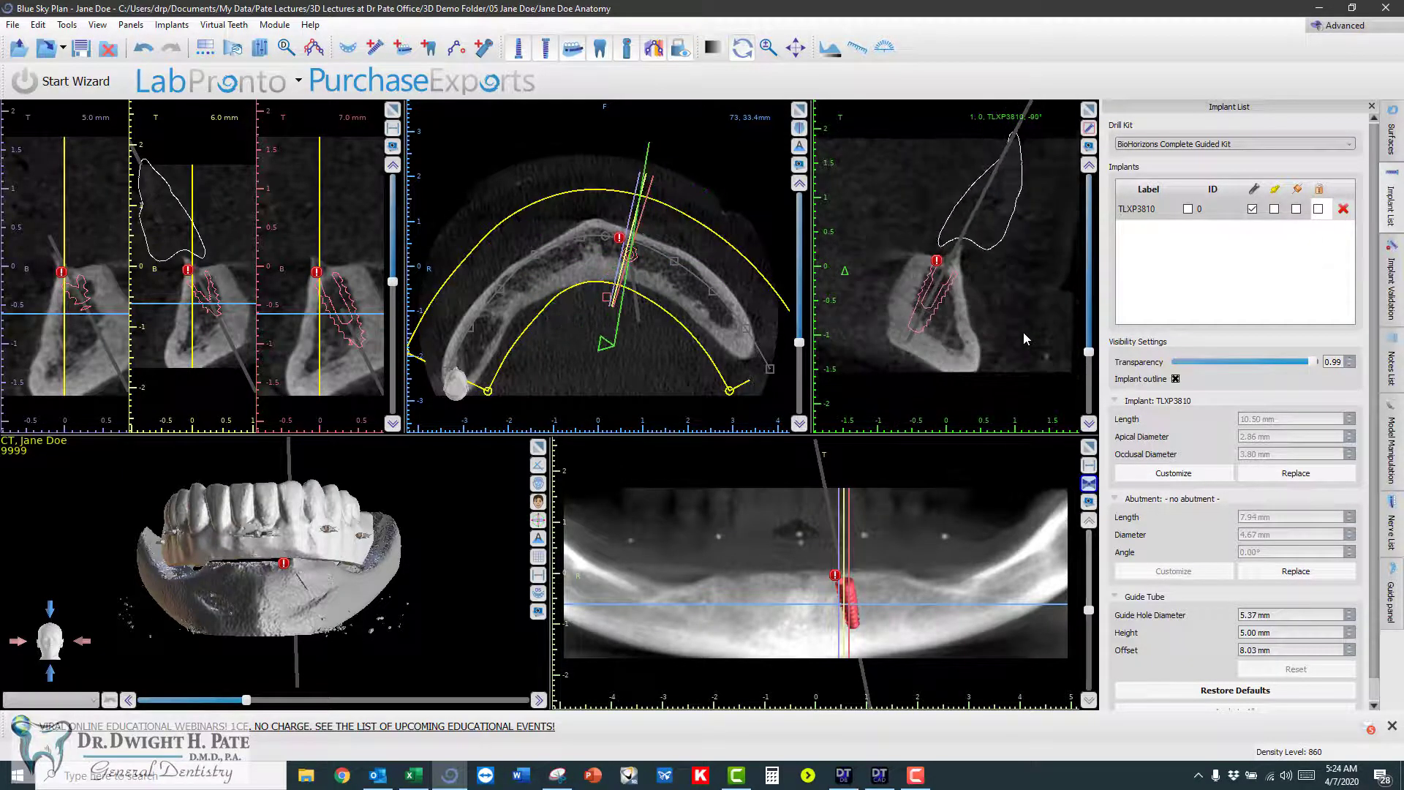
mouse_move(918, 332)
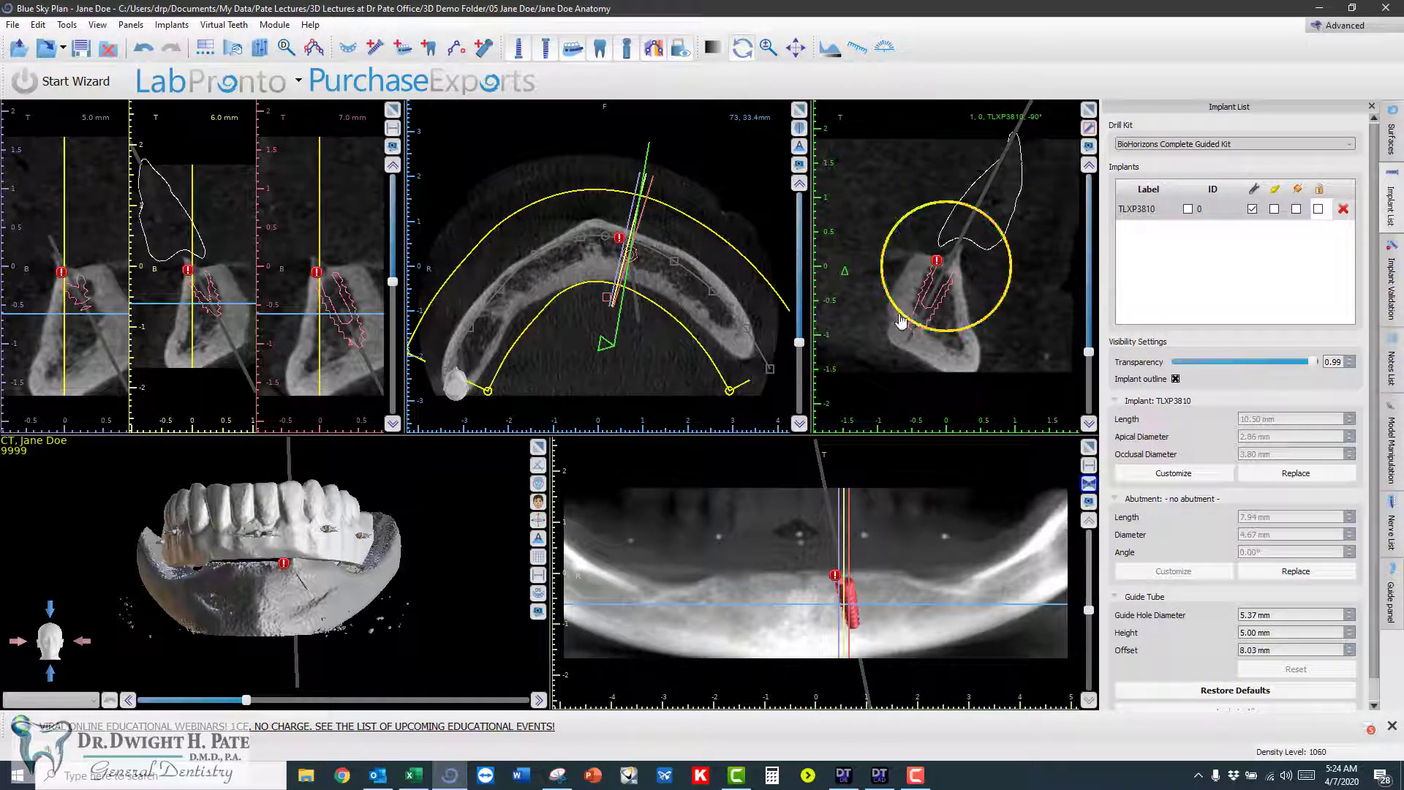
drag(899, 322, 897, 316)
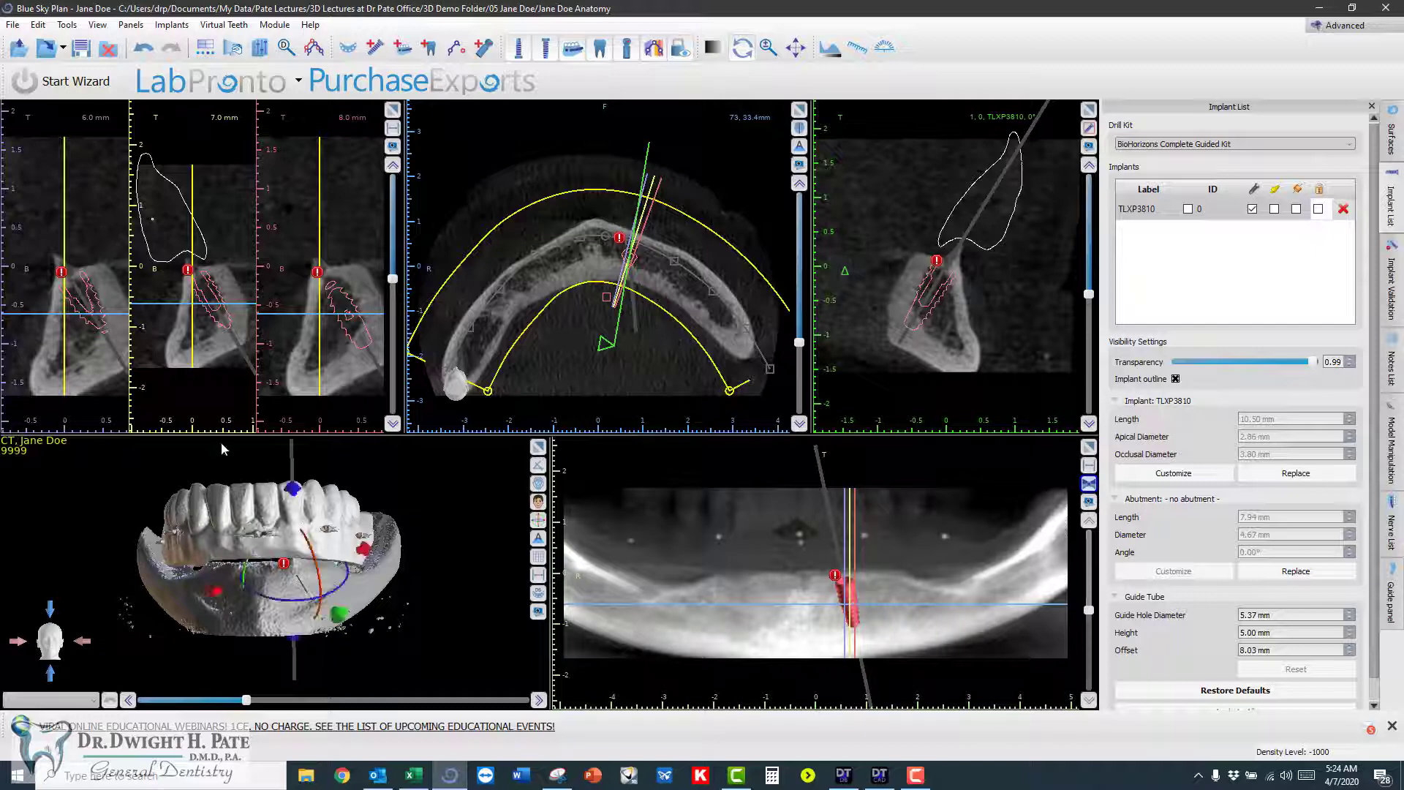
drag(240, 445, 303, 500)
drag(244, 555, 231, 486)
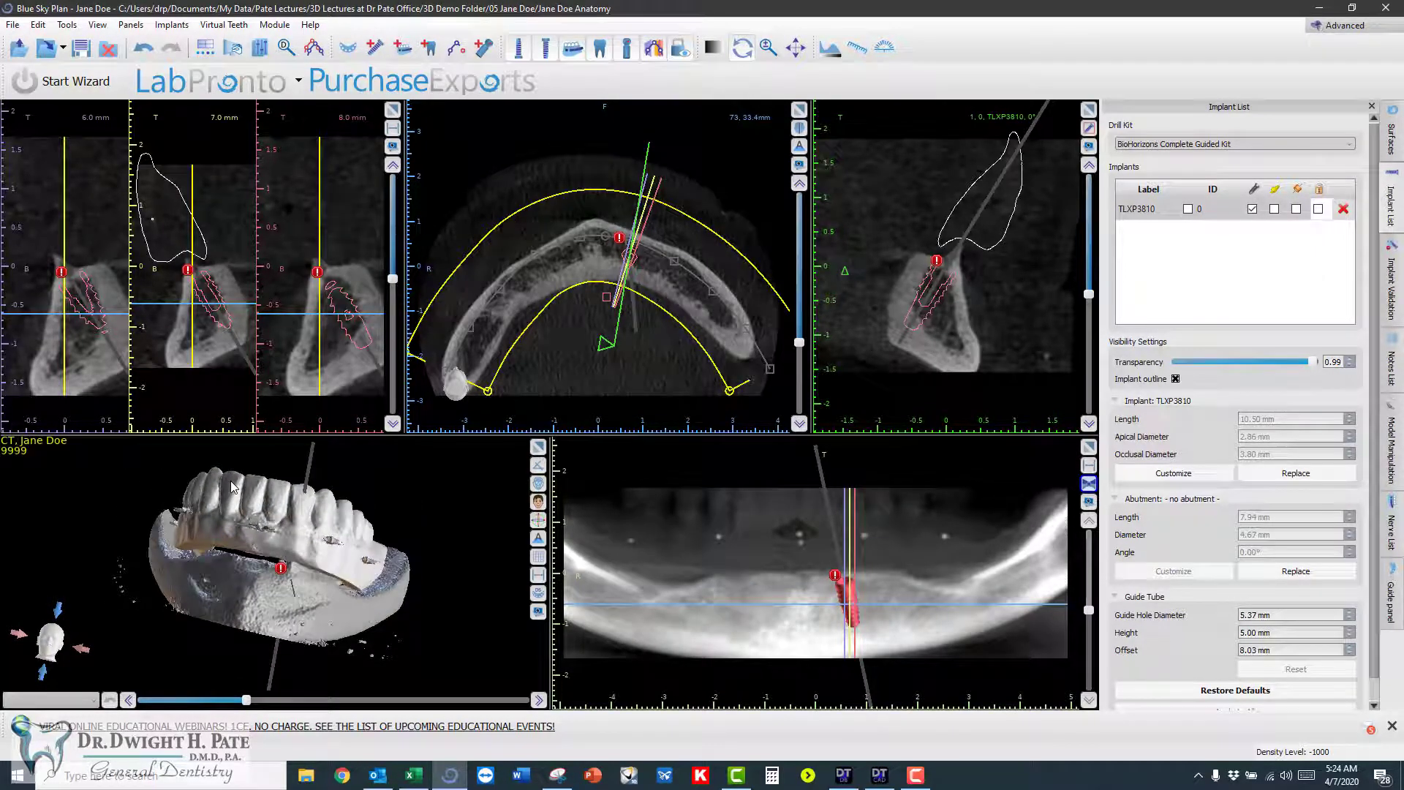
- Duplicate the TLXP3810 implant and place the copy across the midline in the front of the lower jaw
right_click(633, 262)
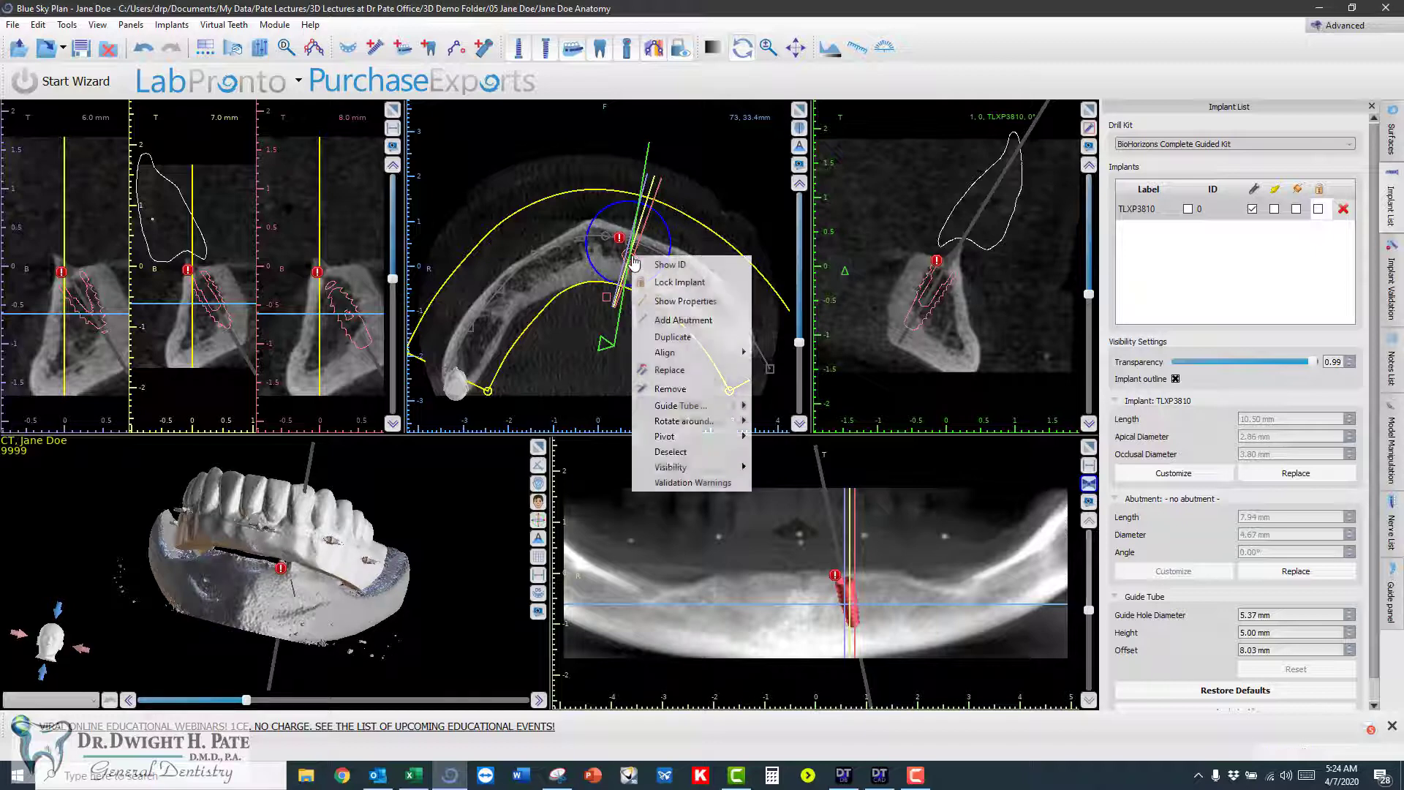
click(684, 342)
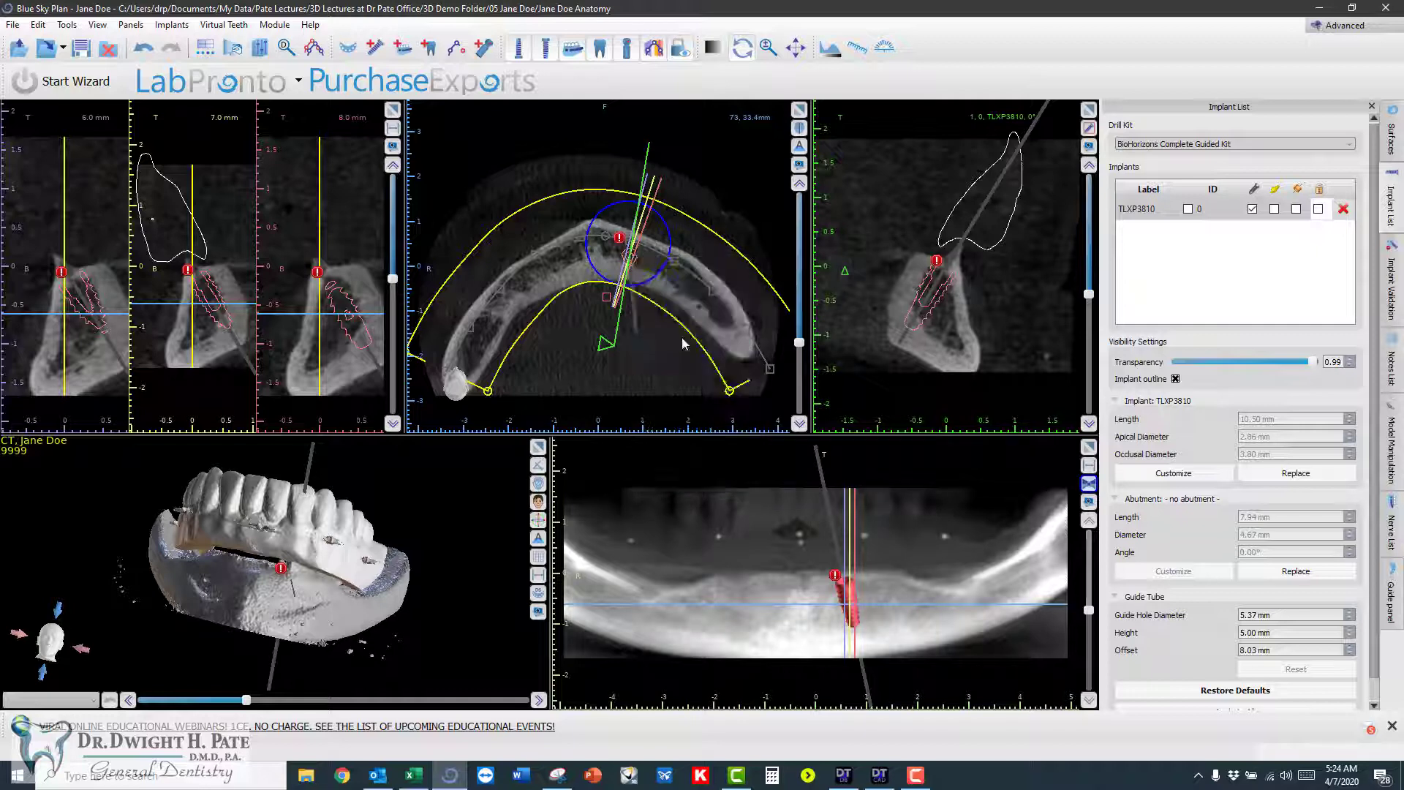
drag(629, 265, 560, 263)
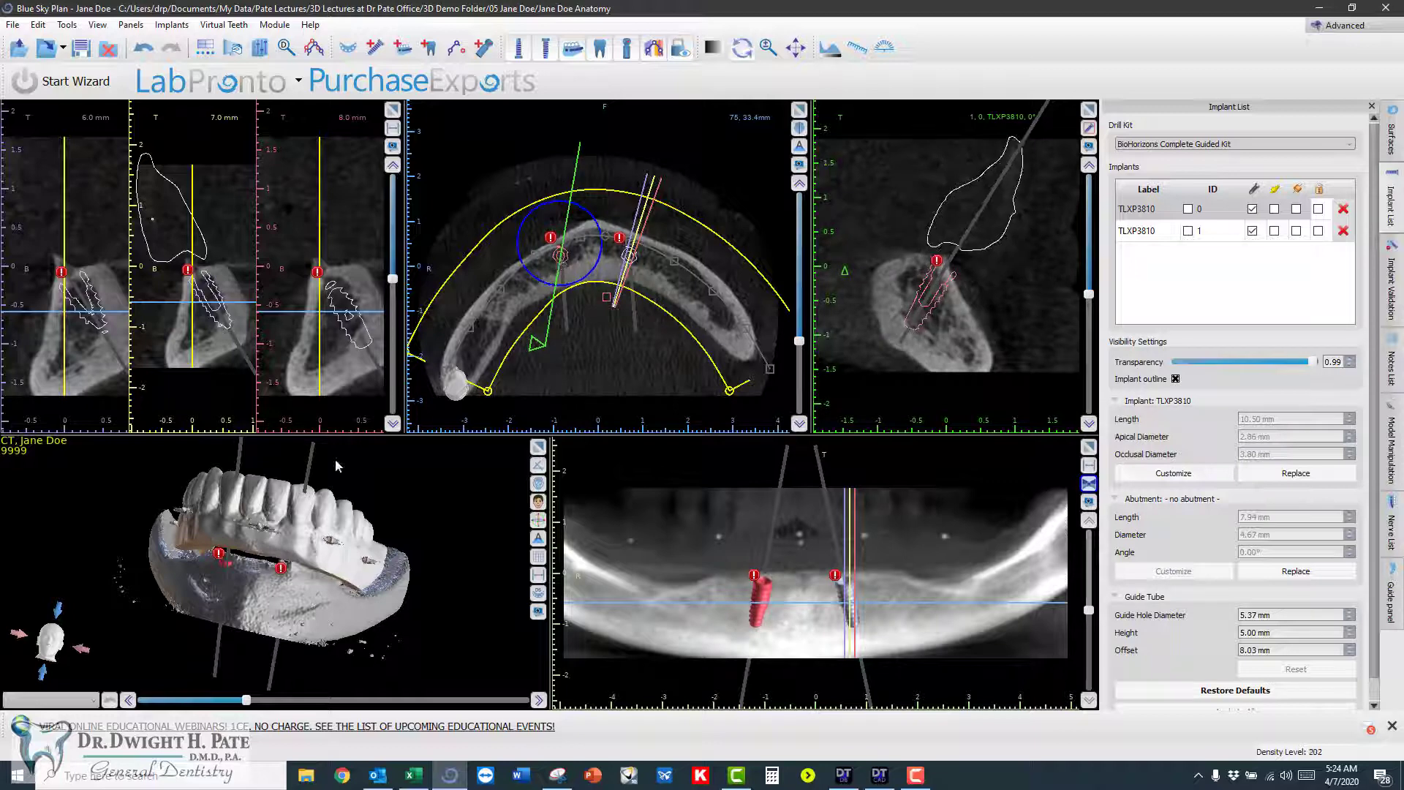
- Fine-tune the duplicated implant's position and angulation within the bone in the axial and cross-sectional views
drag(160, 620, 222, 662)
click(561, 266)
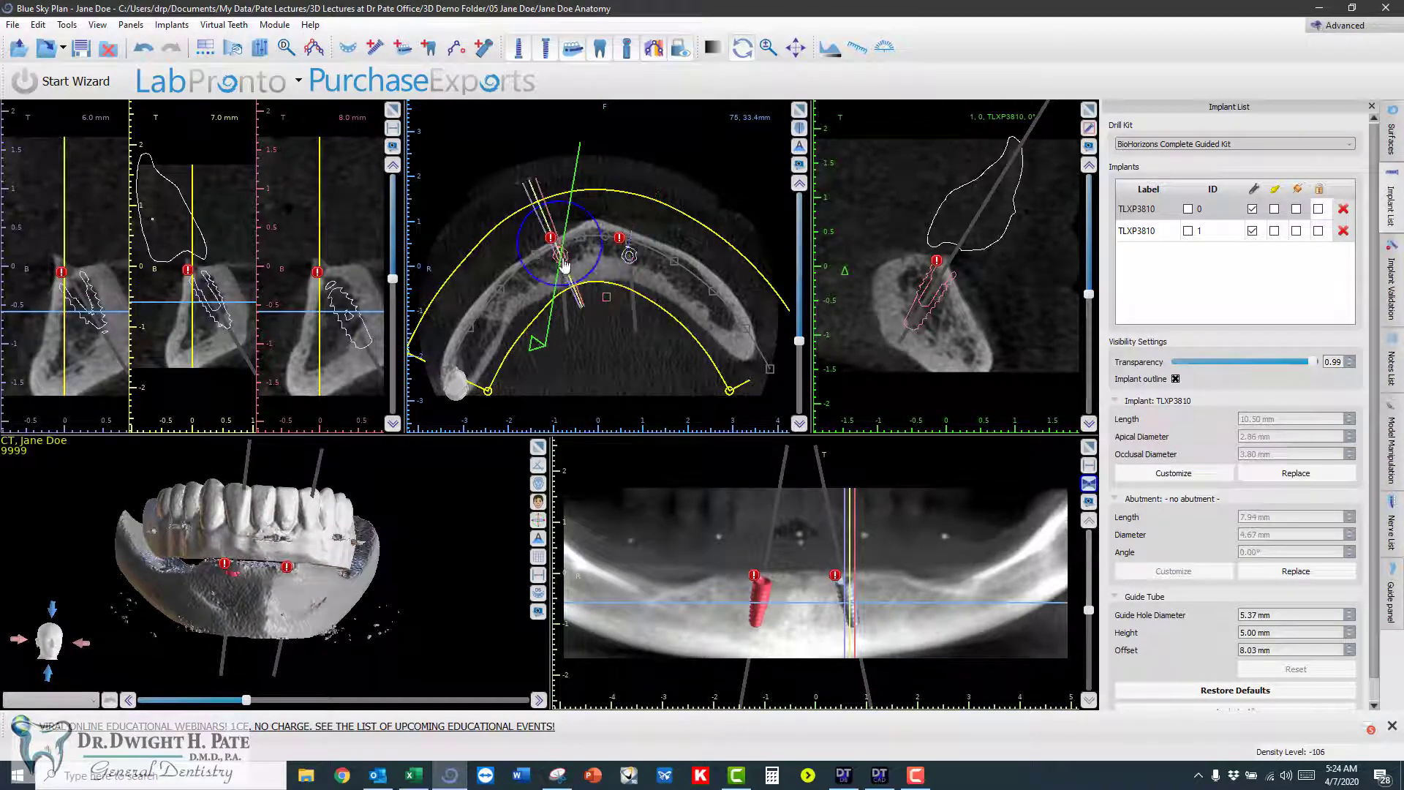
drag(561, 266, 564, 267)
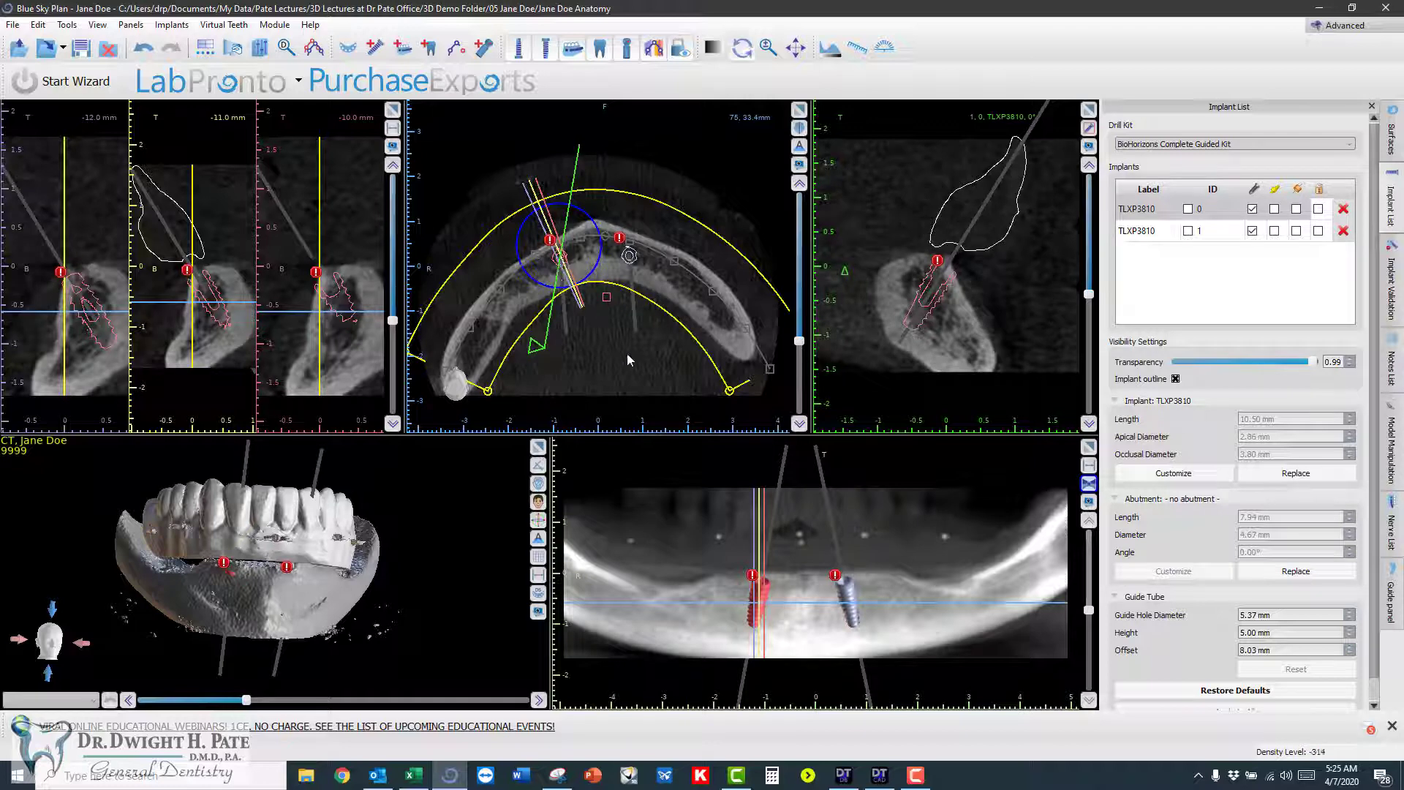
drag(916, 307, 917, 308)
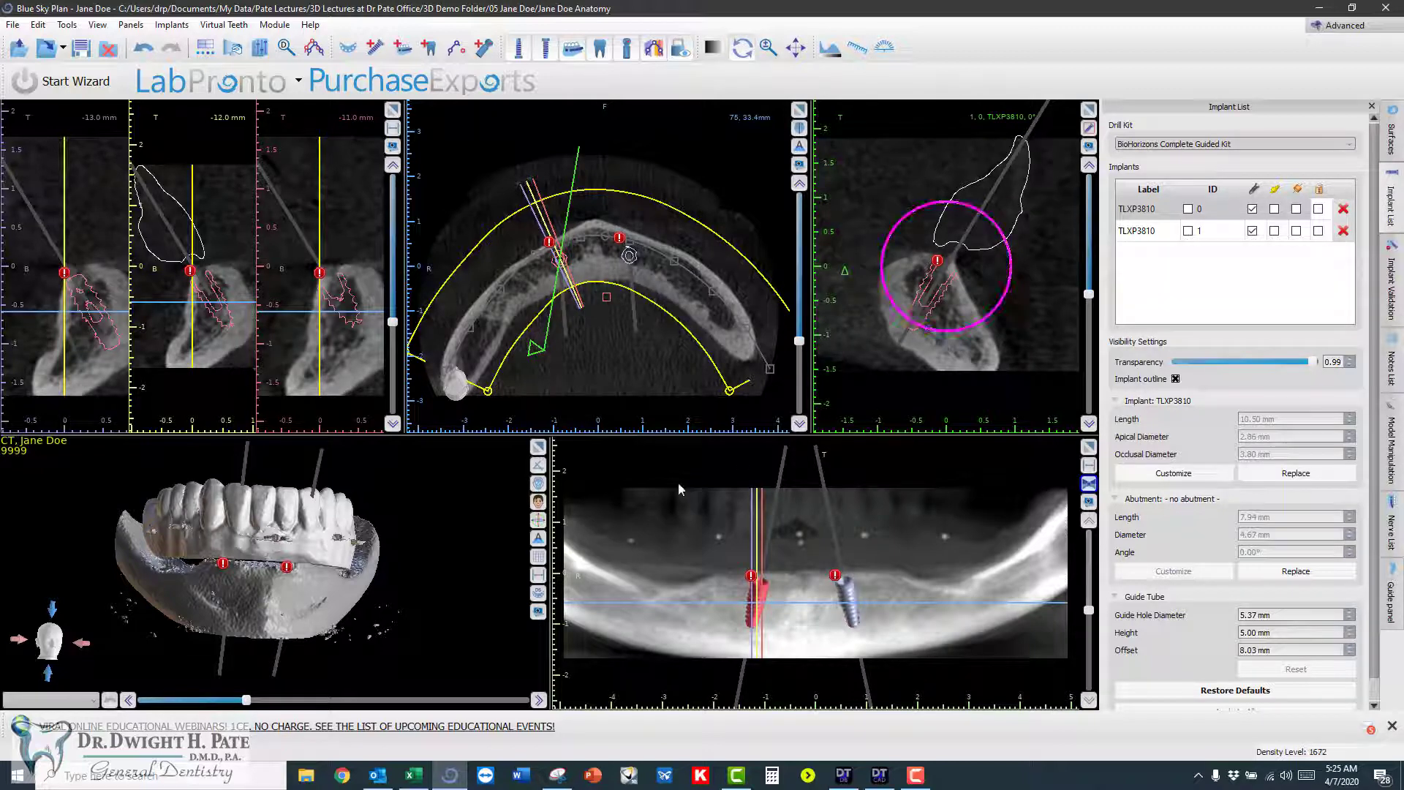
- Examine both implants' positions and axes relative to the denture and jawbone from several angles in the 3D model
drag(100, 484, 497, 501)
drag(409, 533, 79, 634)
drag(358, 616, 423, 565)
drag(358, 455, 144, 575)
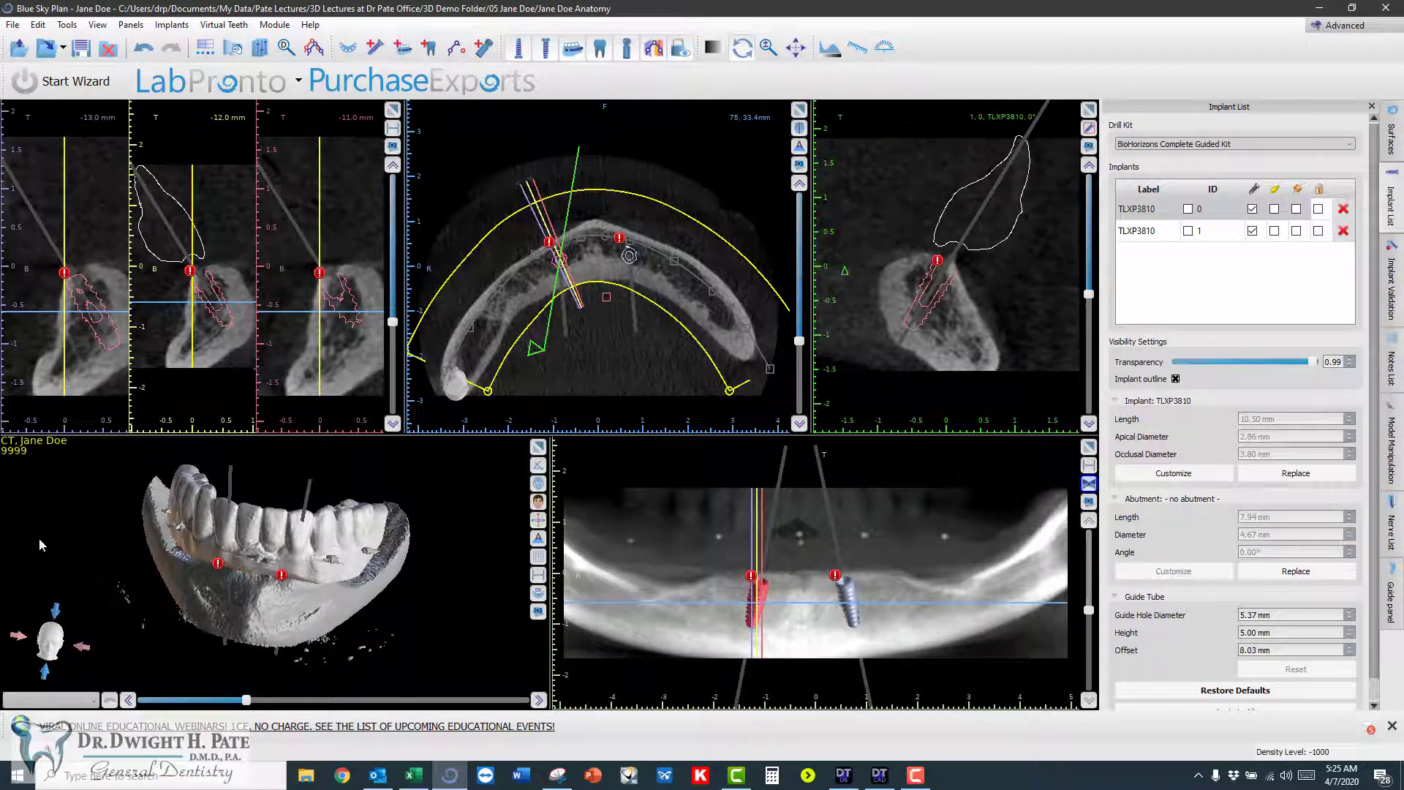
drag(38, 538, 71, 470)
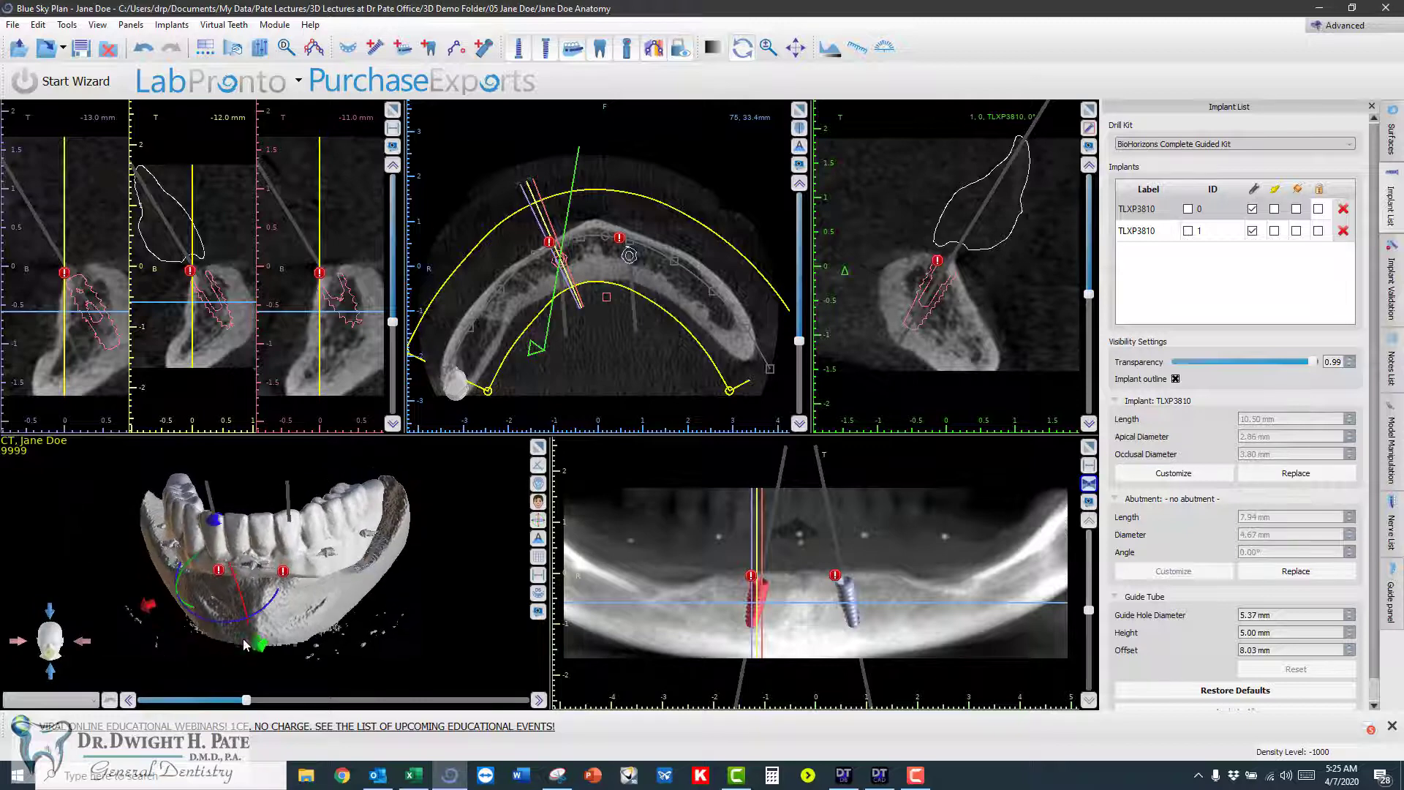
mouse_move(235, 668)
mouse_down()
mouse_move(253, 585)
mouse_move(261, 661)
mouse_up()
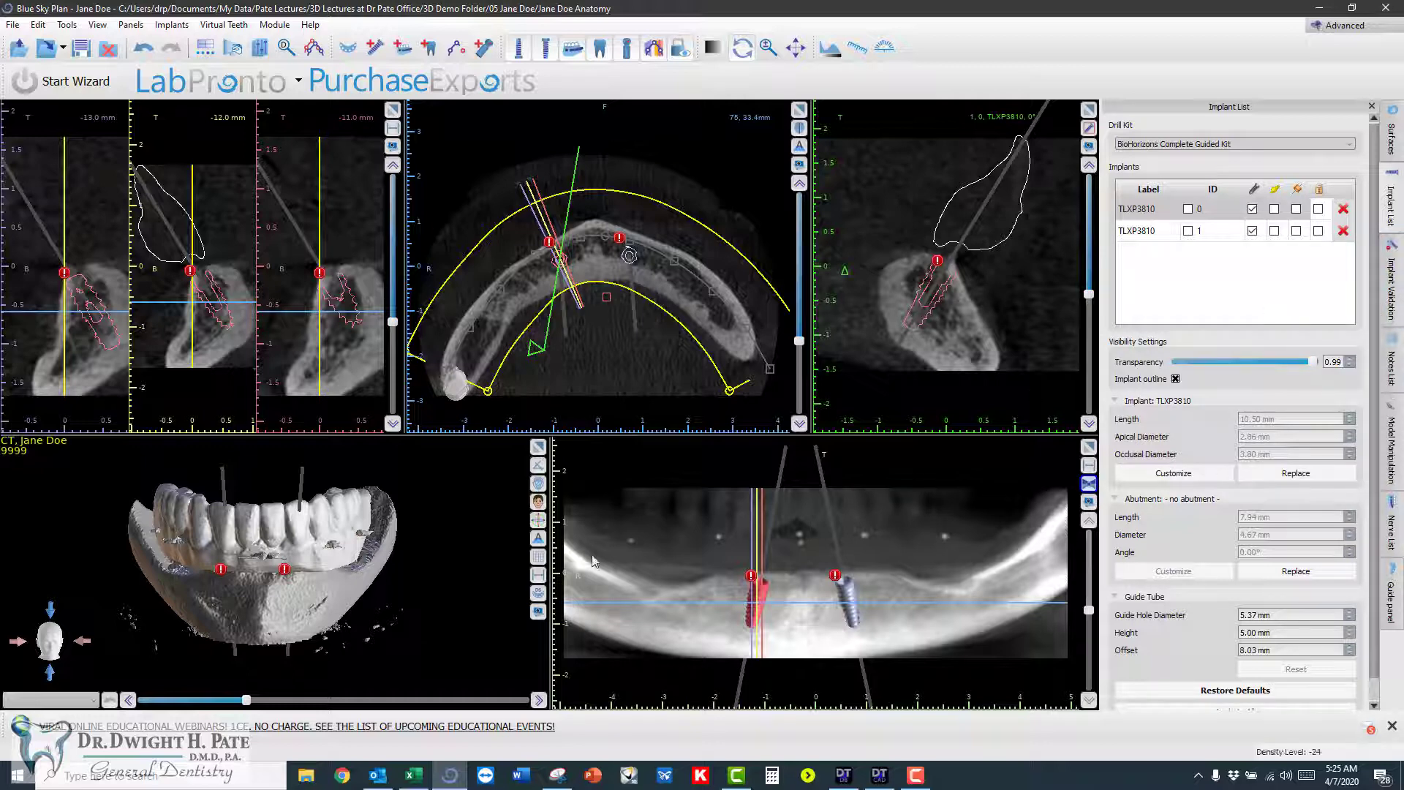
- Review the validation warnings for both implants and change the drill kit to Custom Kit
click(1391, 292)
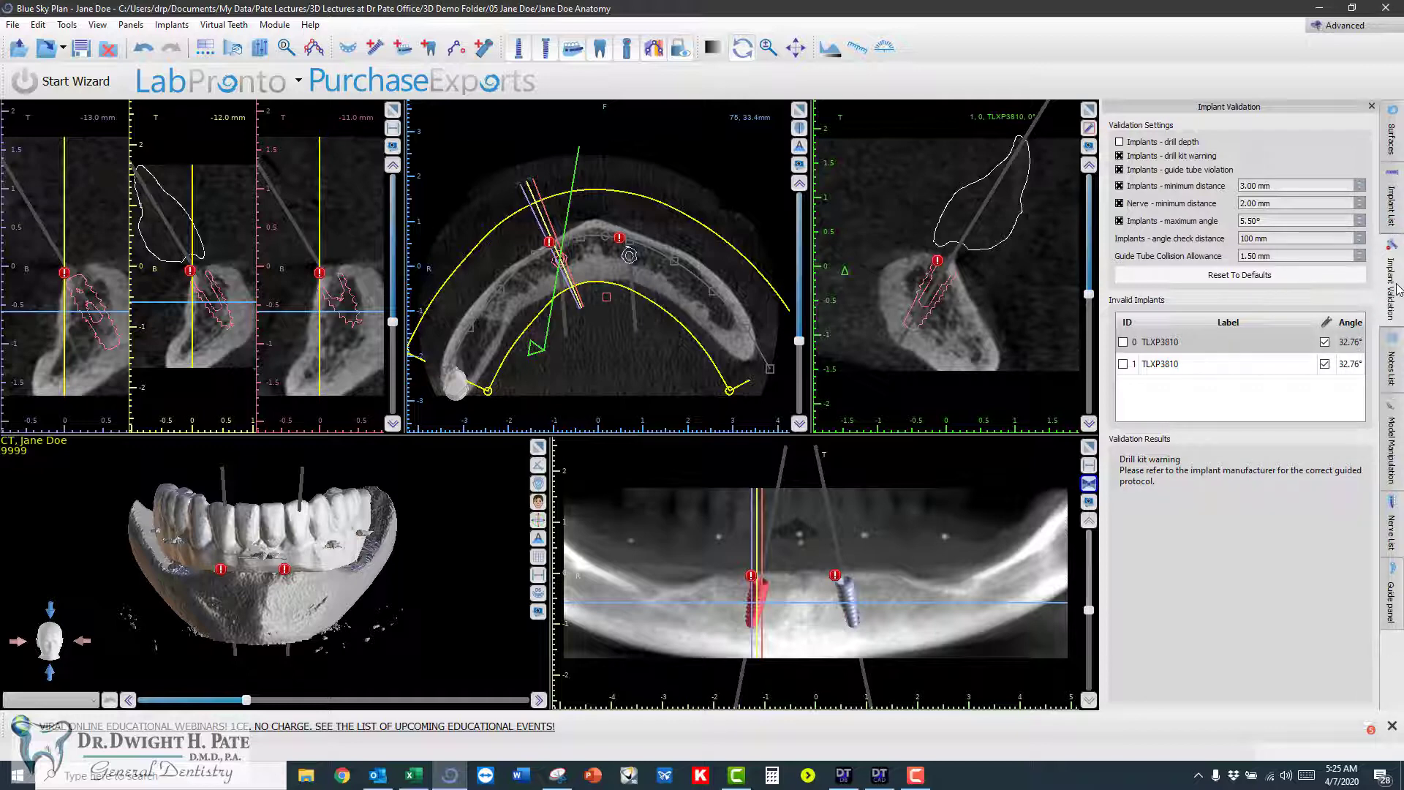
click(1392, 212)
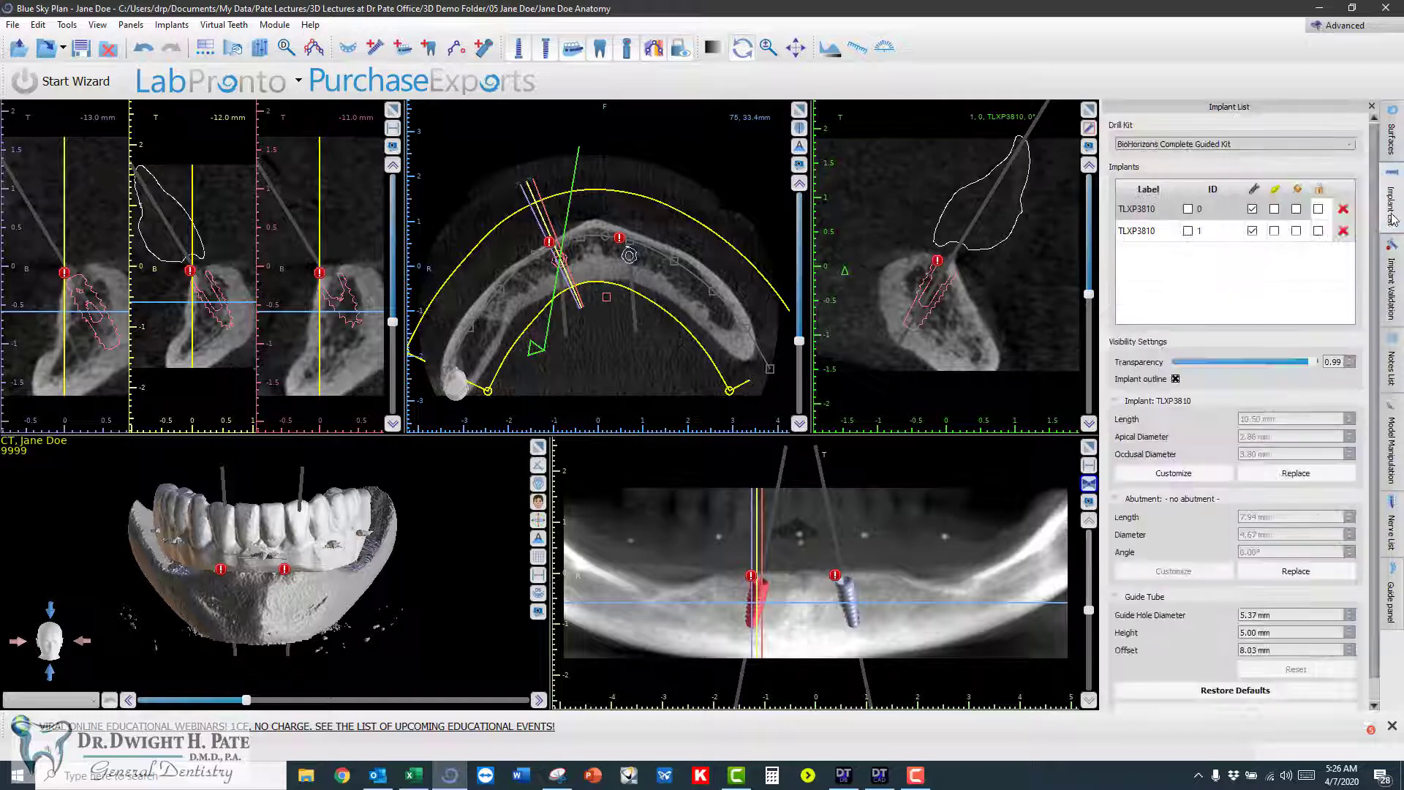
click(1204, 146)
click(1129, 193)
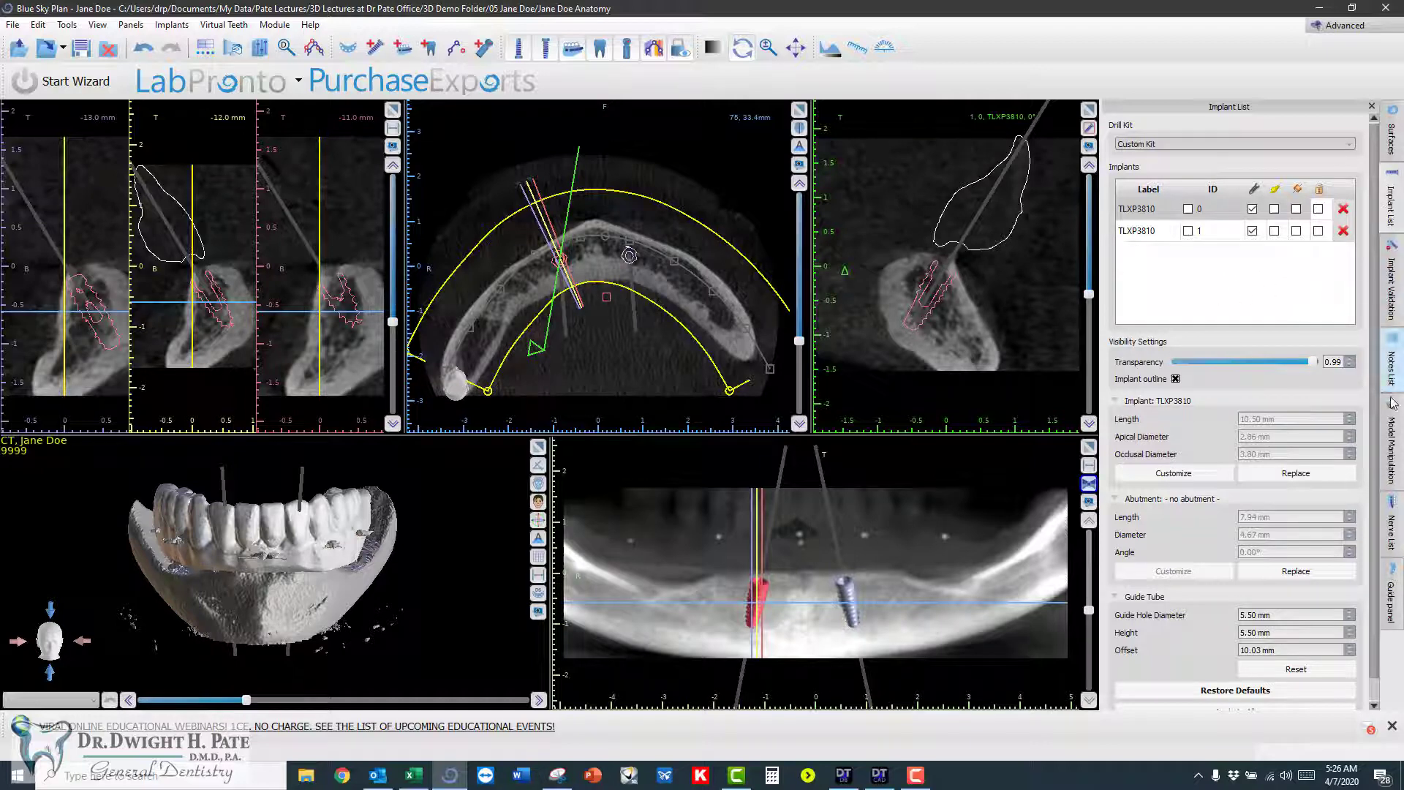
- Set the maximum angle between implants in the validation settings to 0.00°
click(1392, 287)
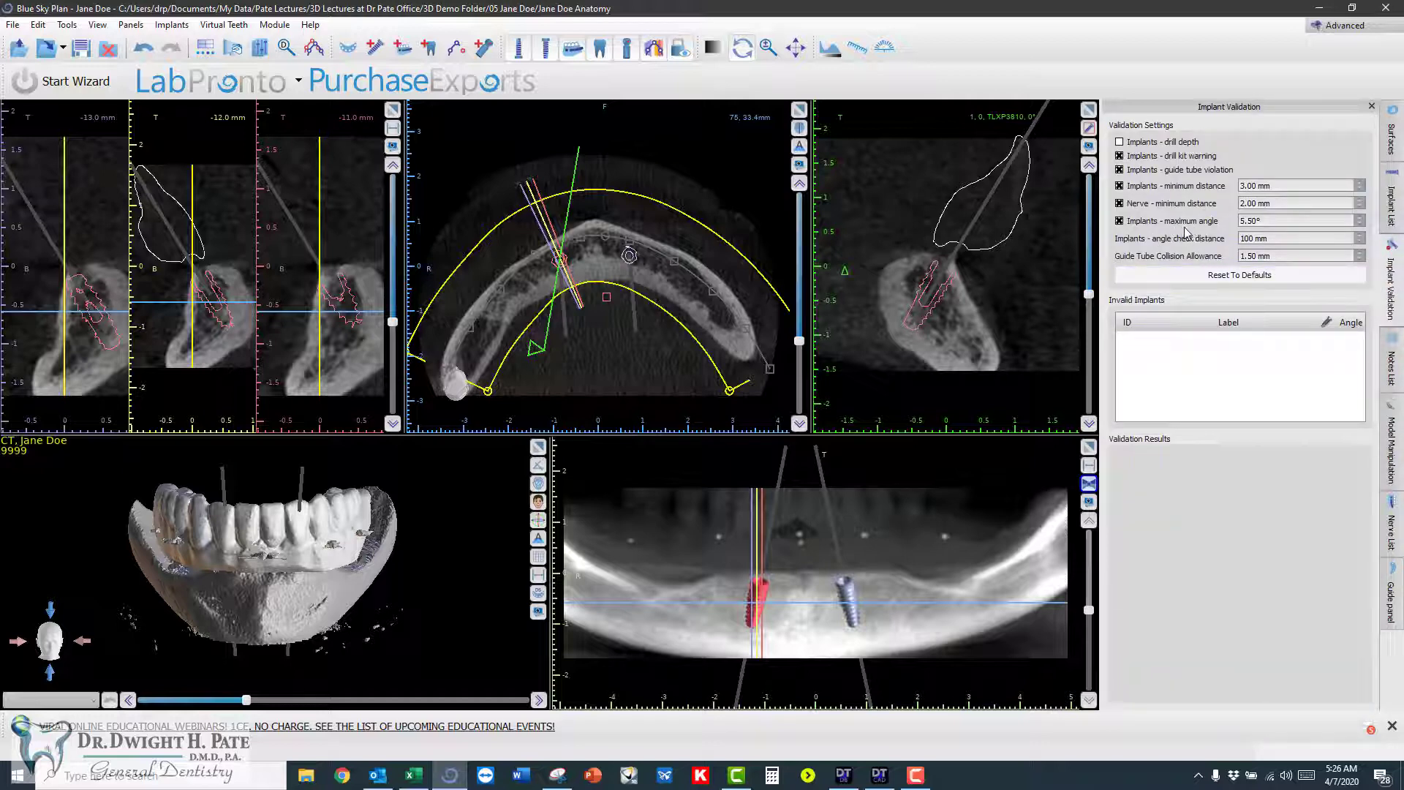
drag(1265, 220, 1196, 228)
text(0)
click(1210, 370)
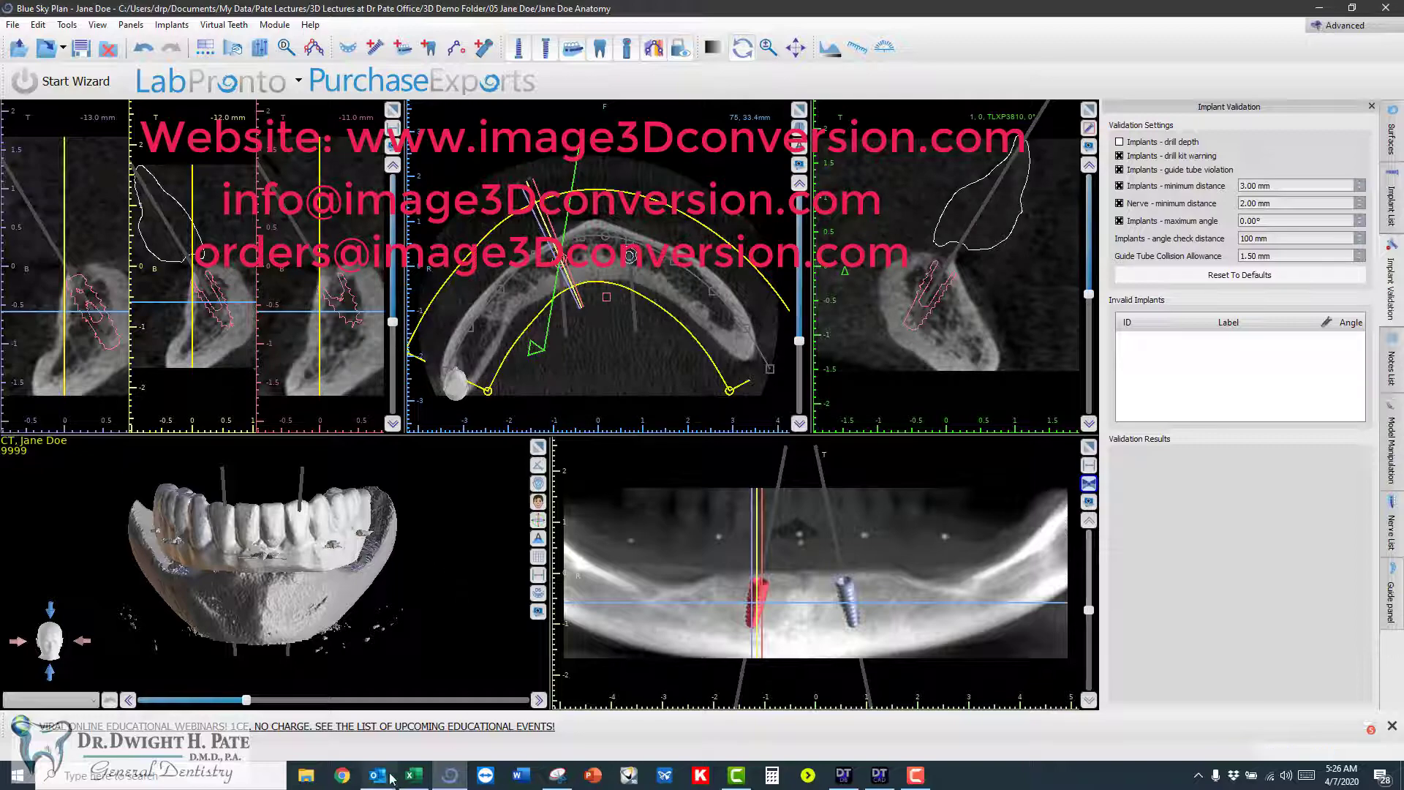
- Open the sample patient's Bone Segment Lecture Final .bsb project from the 01 BlueSkyPlan Cases folder under My Data, Data1
click(305, 777)
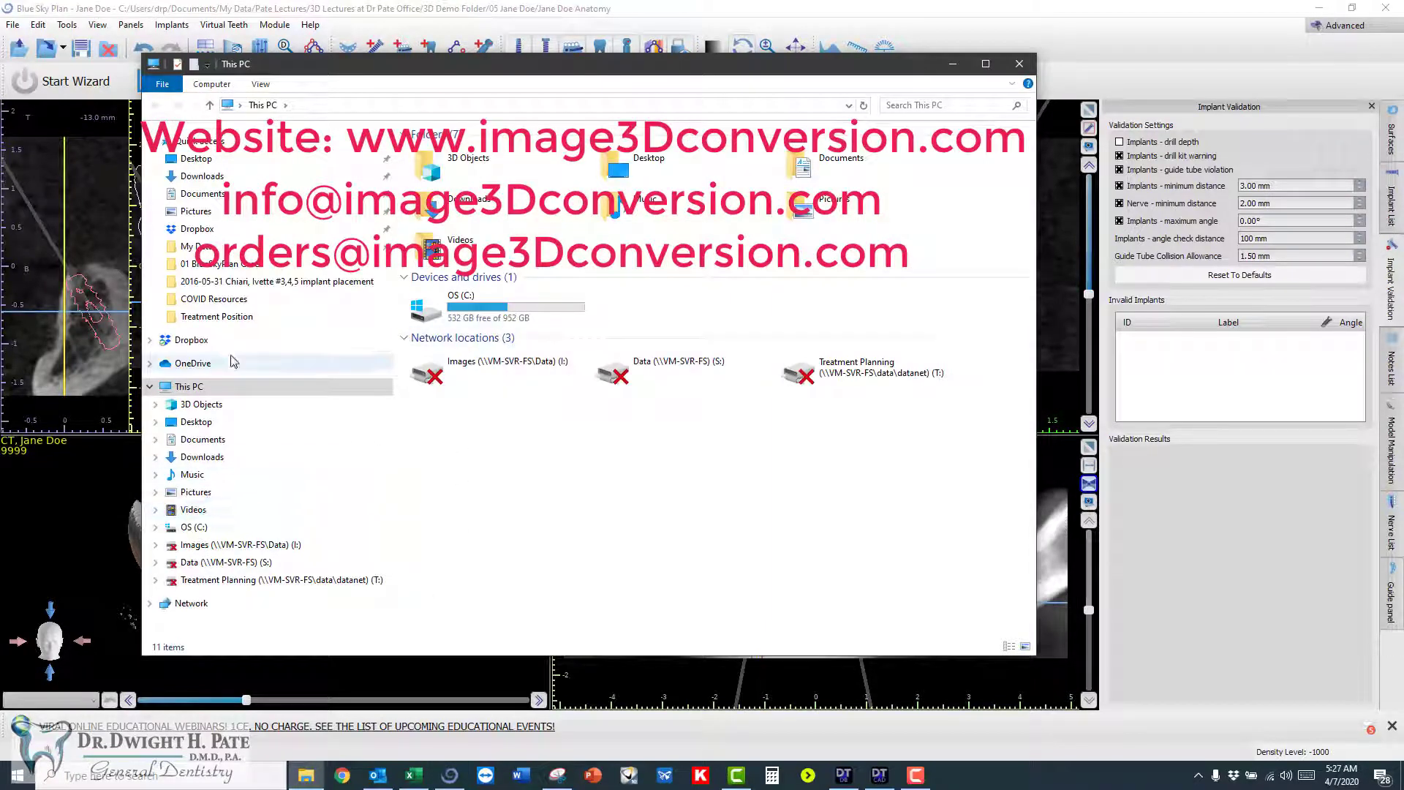
click(205, 247)
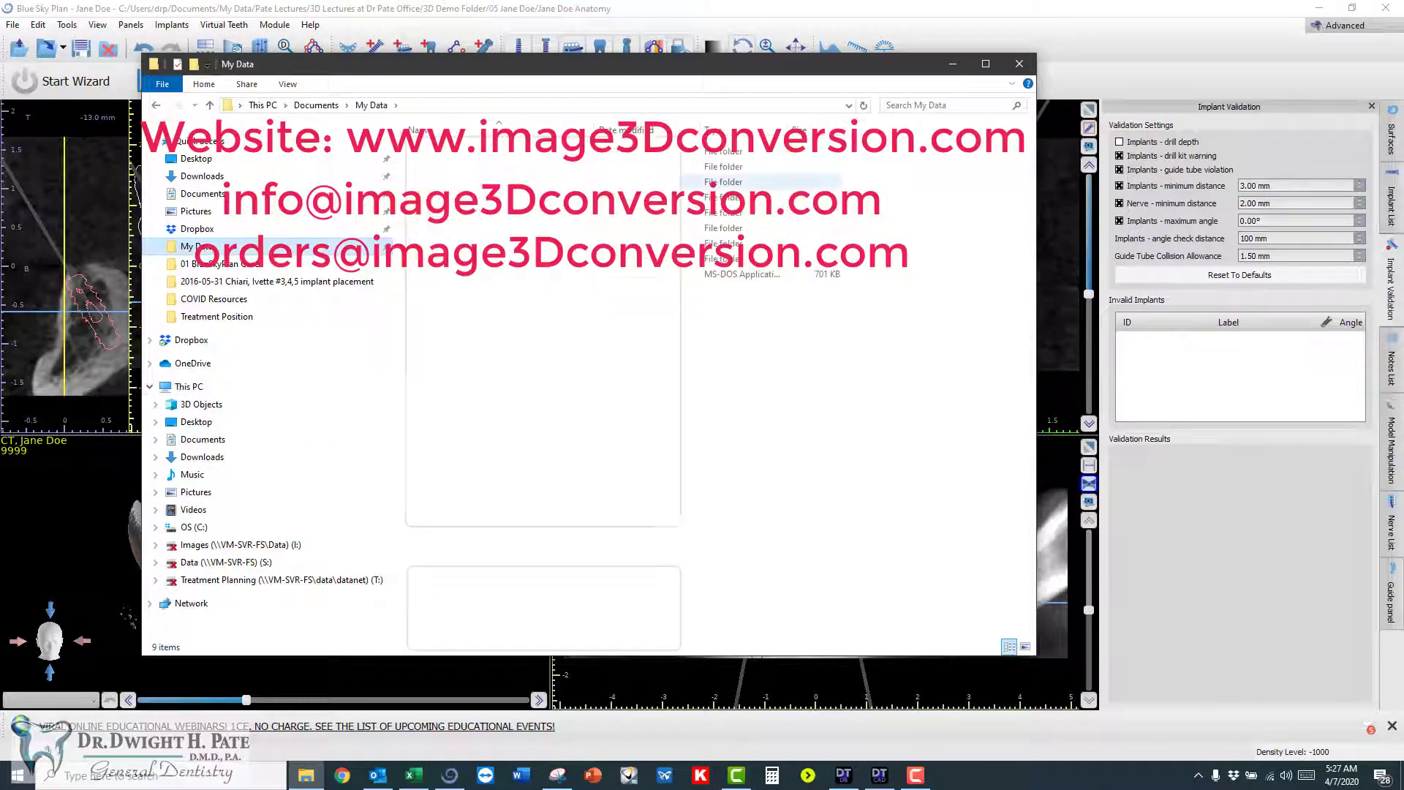
click(467, 167)
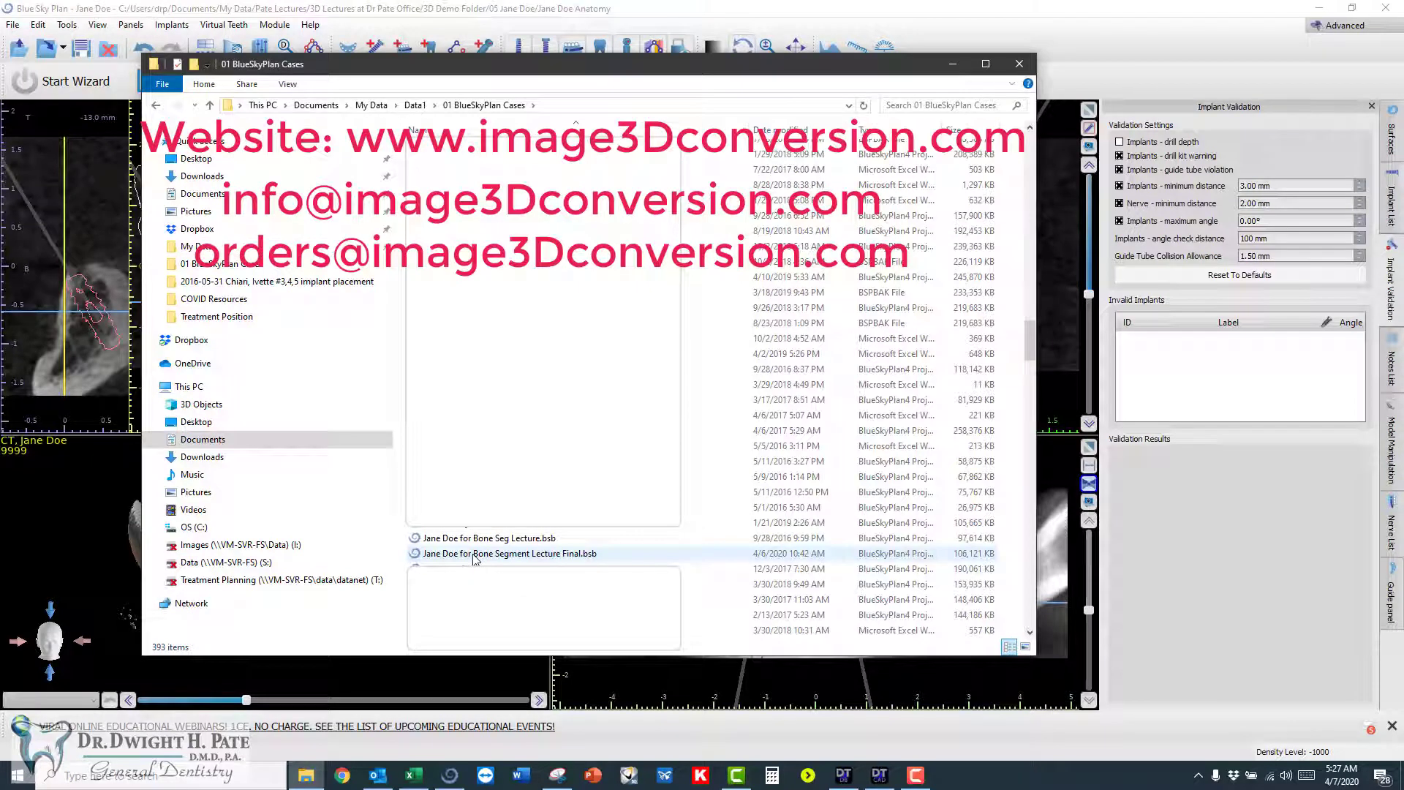
click(475, 554)
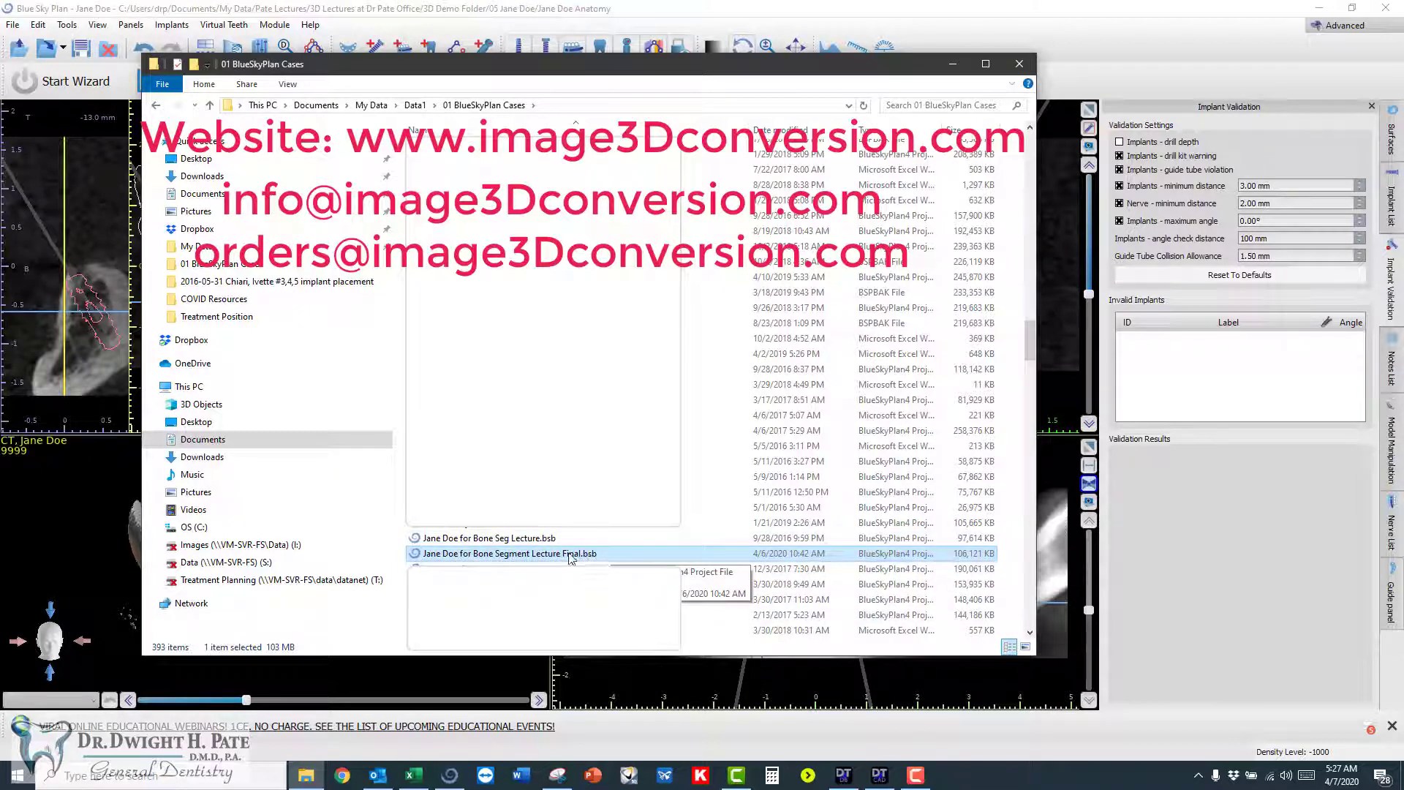
double_click(613, 556)
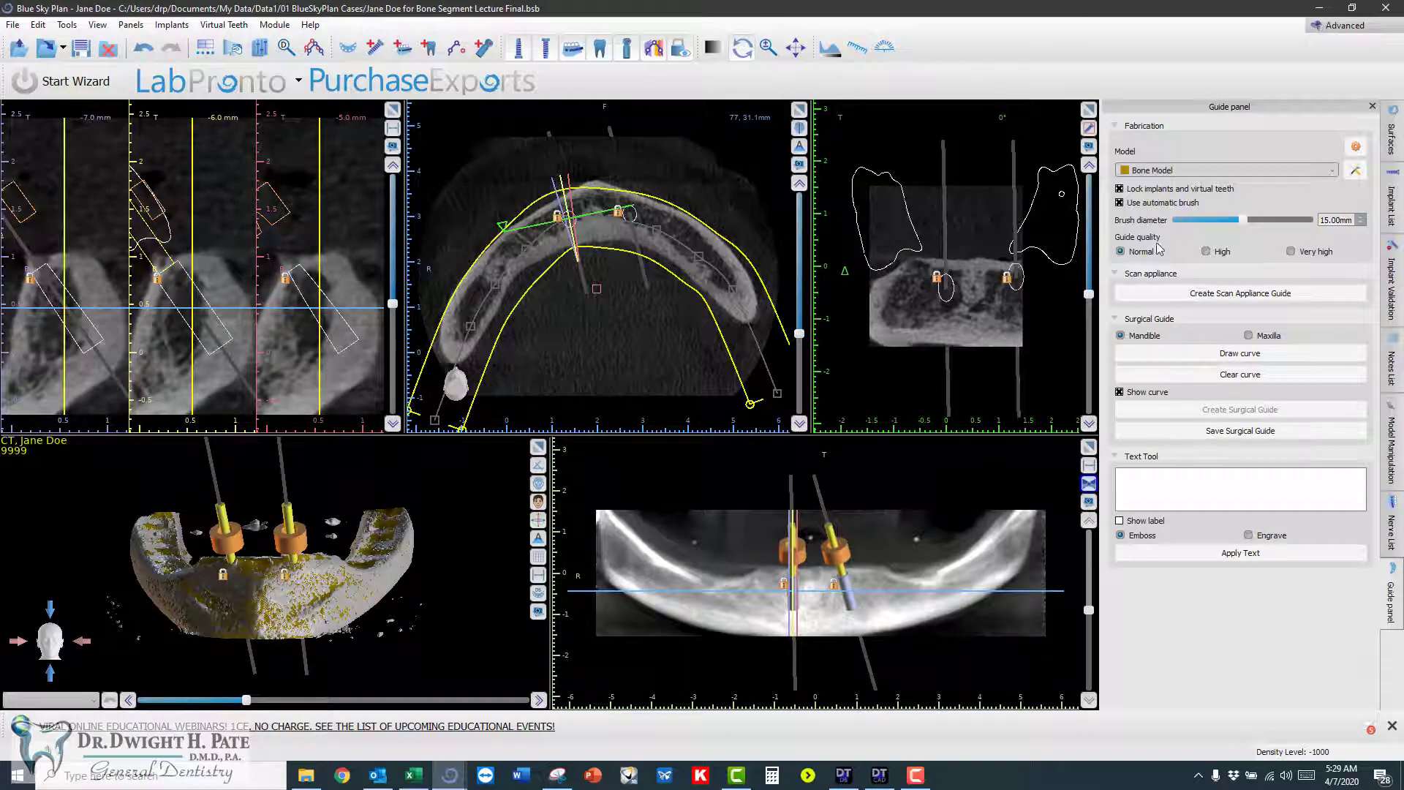
- Select custom implant 0 and look up the guide sleeve outer diameter for 3.0/3.4/3.8 implants in Excel's 01 Blank Data Sheet workbook
click(1393, 207)
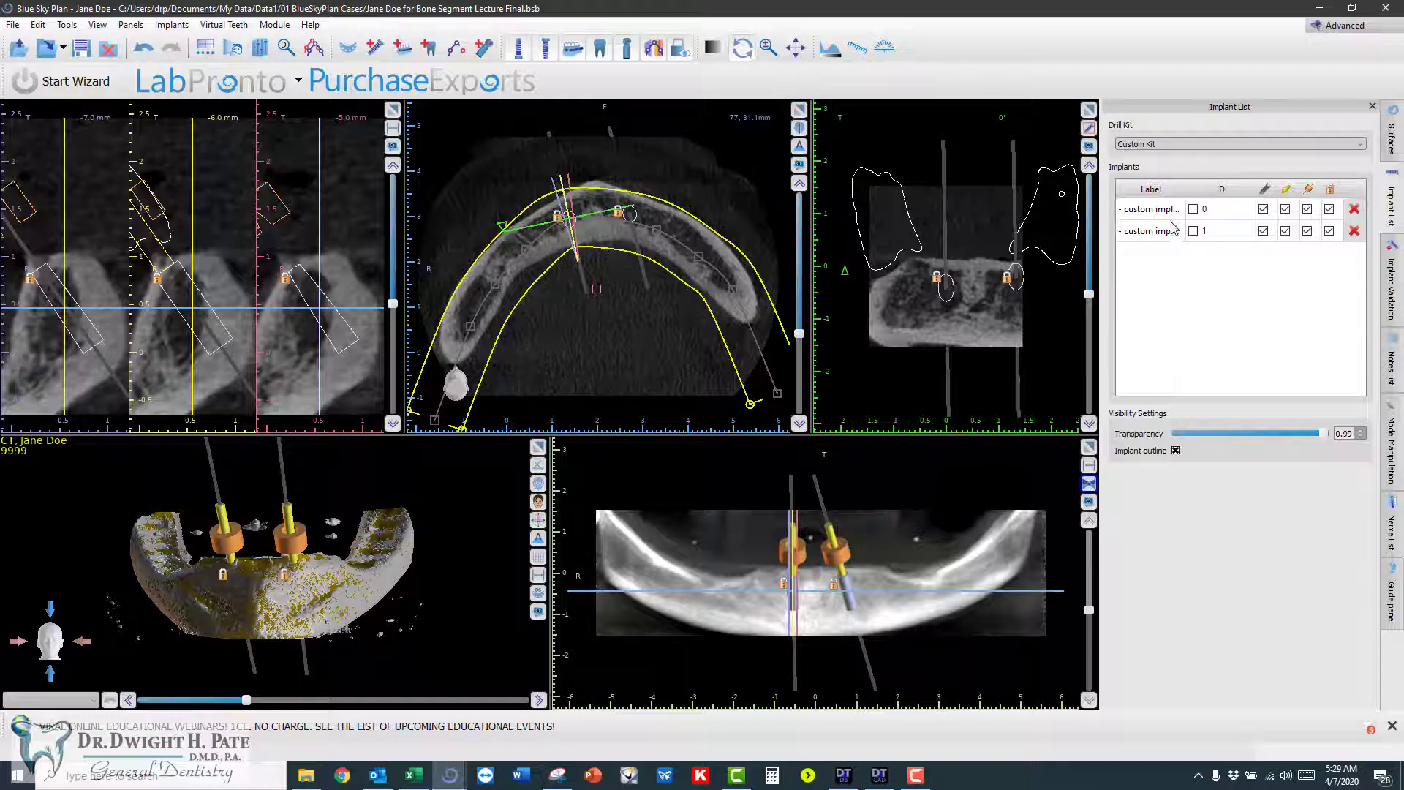
click(1130, 210)
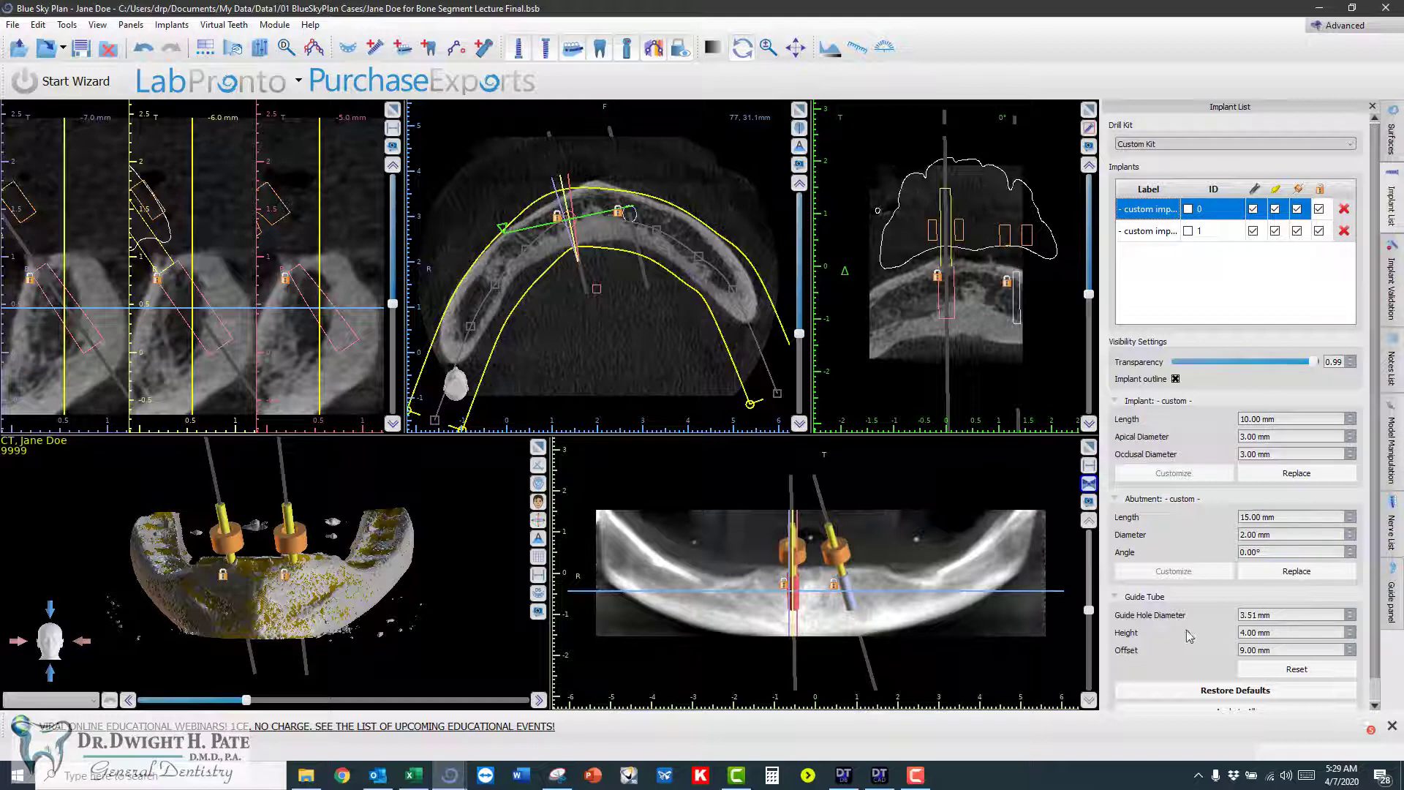
right_click(408, 779)
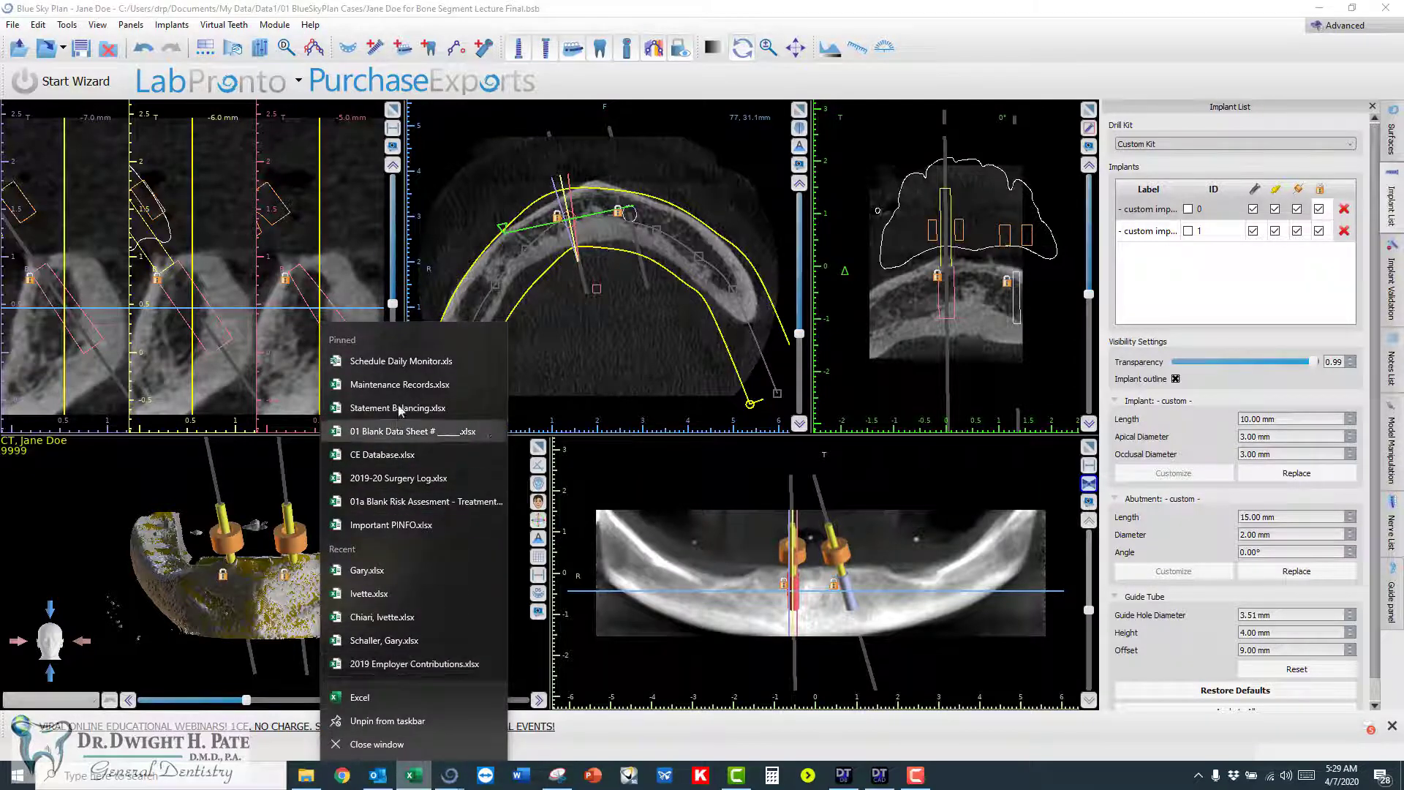
click(404, 431)
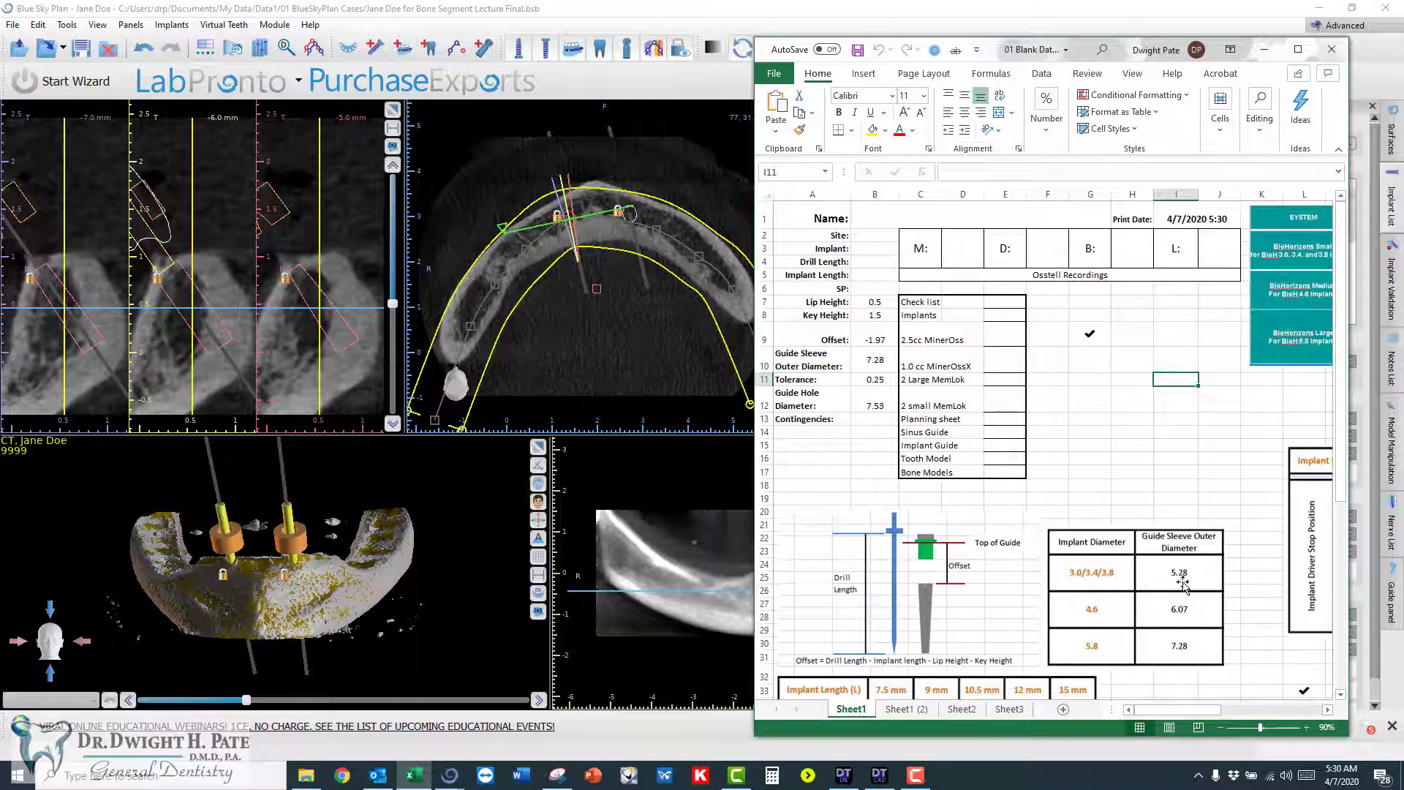
click(697, 654)
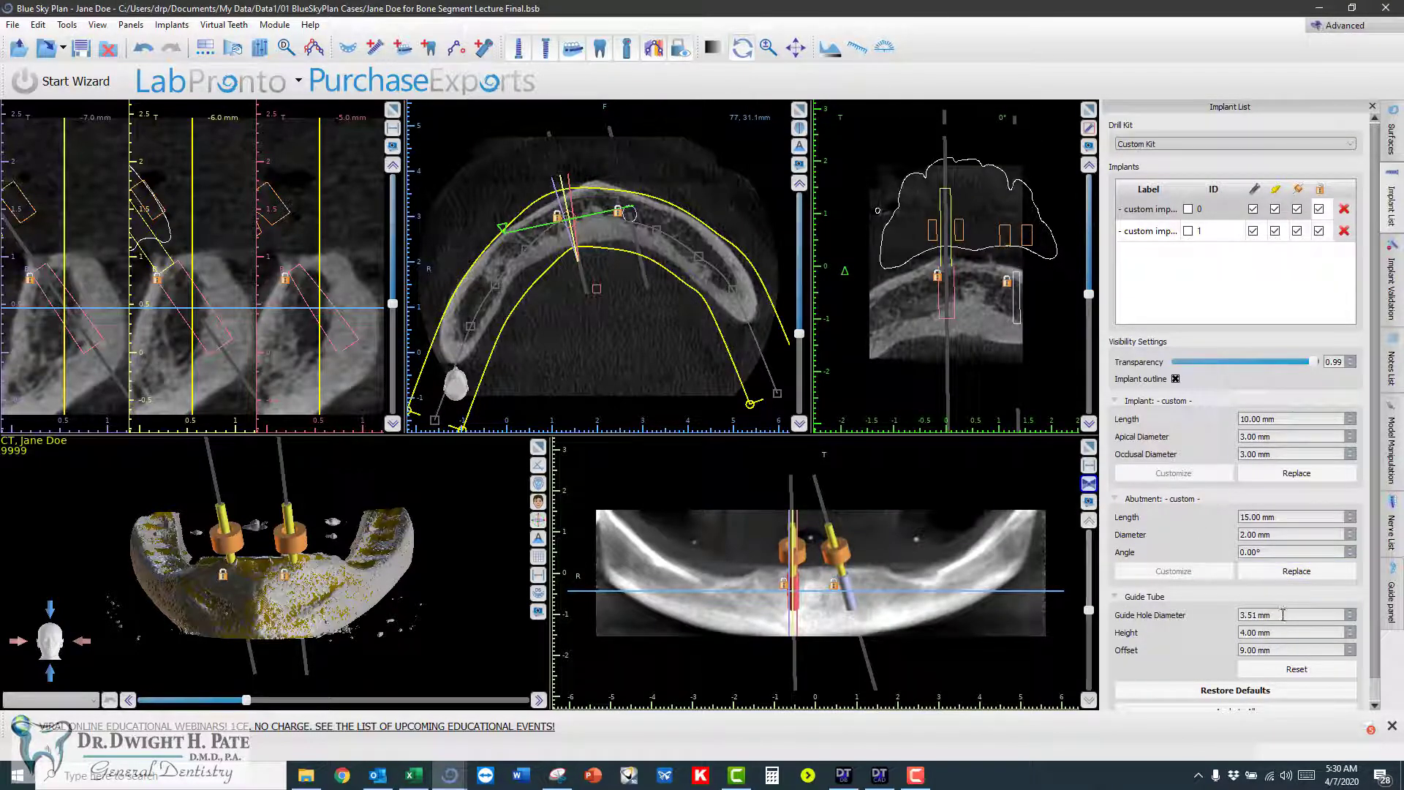
- Set custom implant 0's guide hole diameter to 5.48 mm and its guide tube height to 5.50 mm
drag(1274, 614, 1167, 619)
text(5)
drag(1286, 633, 1224, 632)
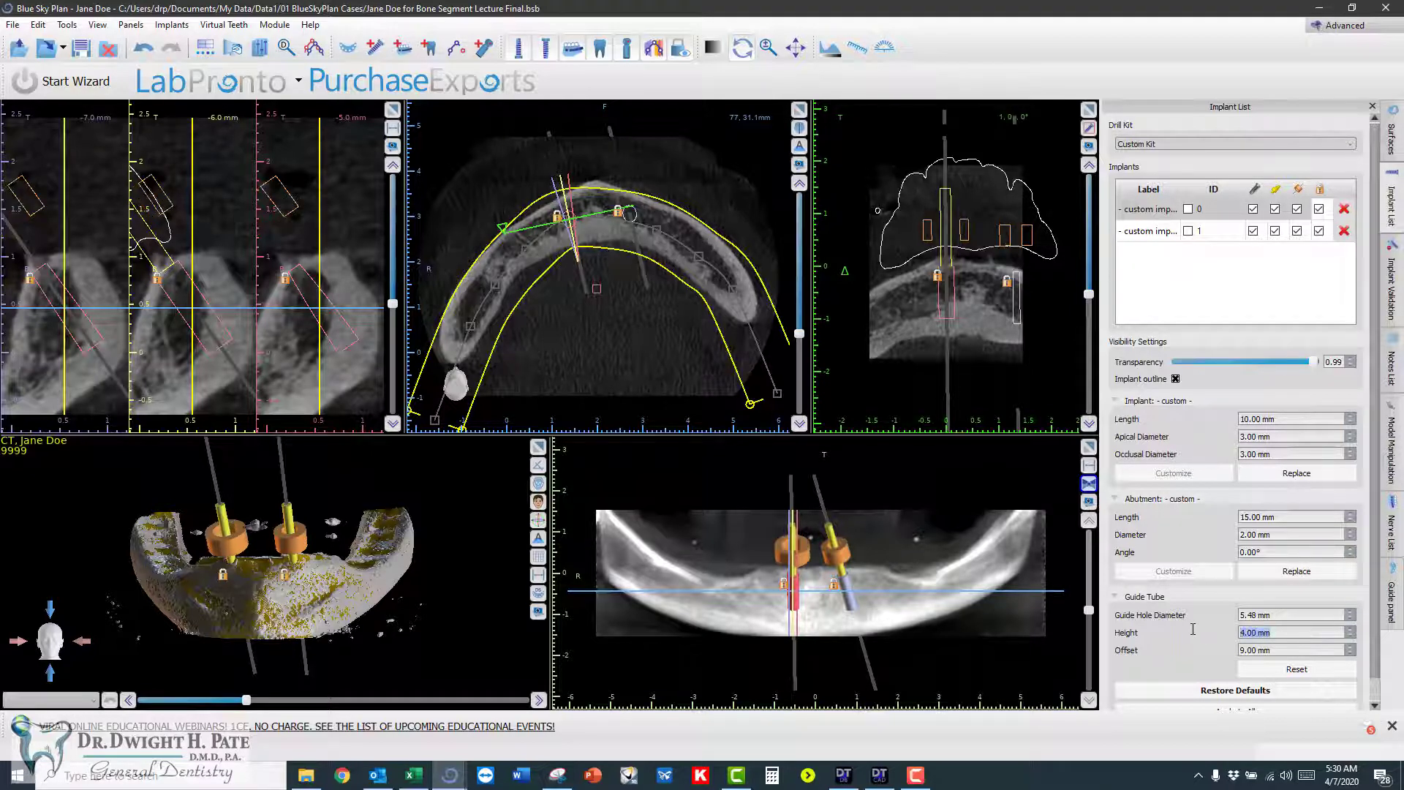
text(5.5)
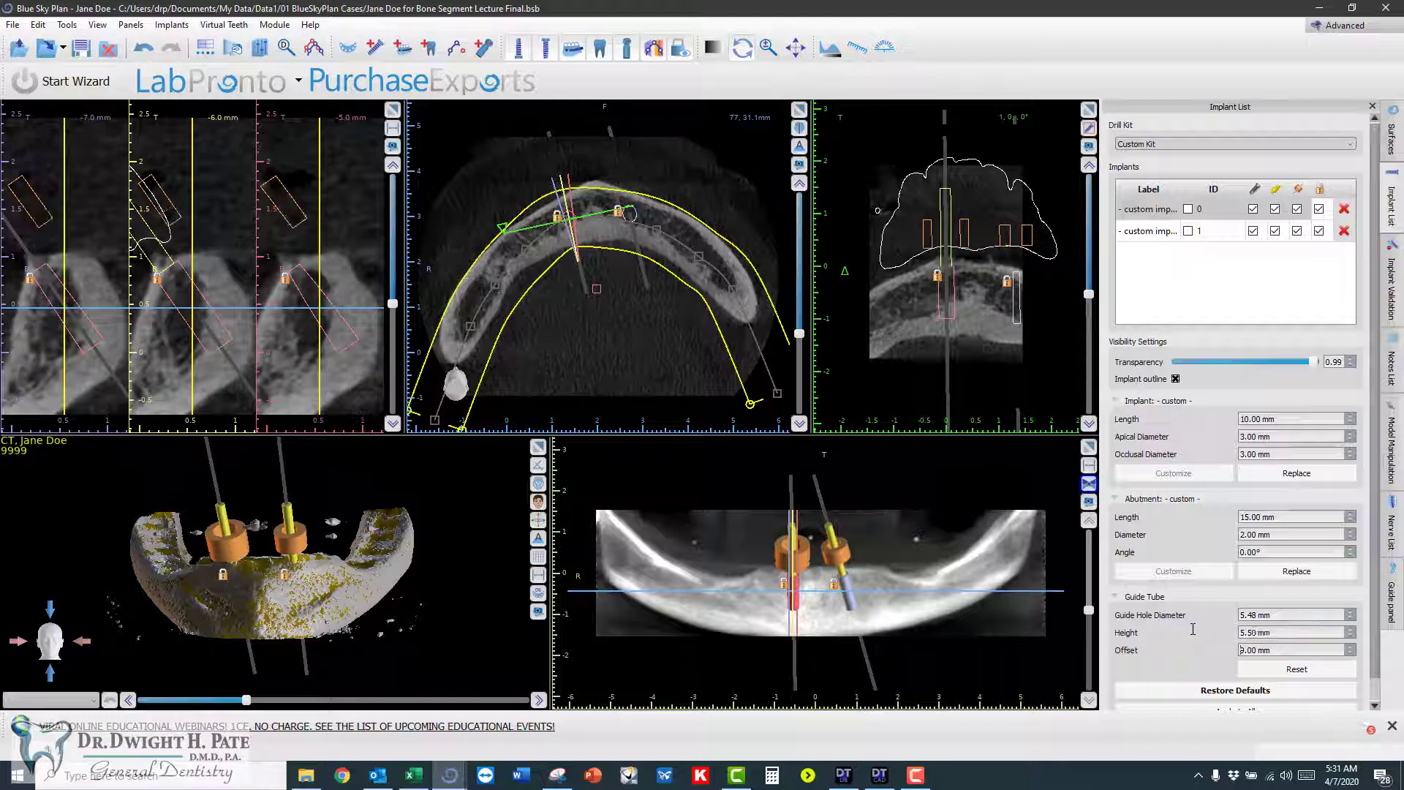
key(Tab)
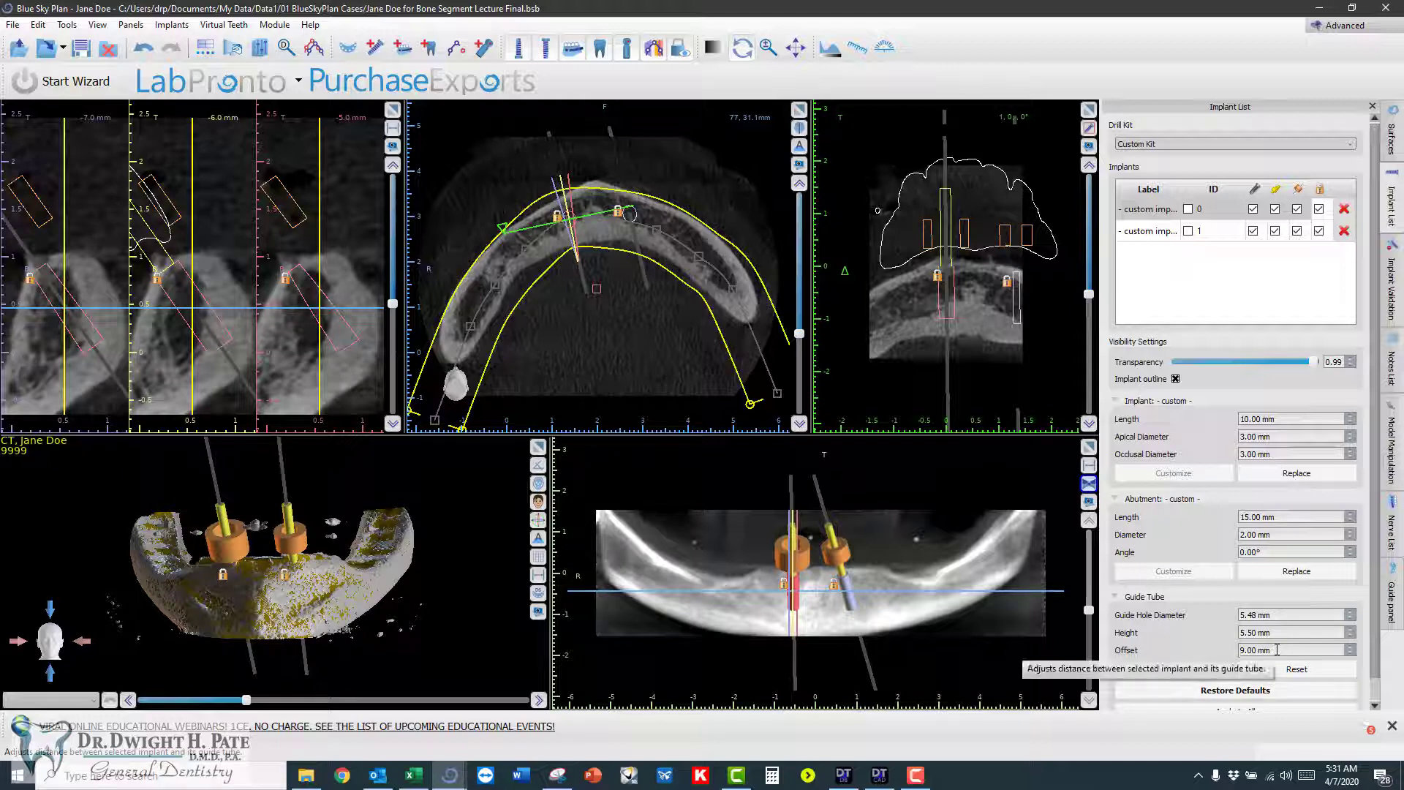
- Set custom implant 0's guide tube offset to 8.50 mm and apply the settings to all implants
click(1277, 649)
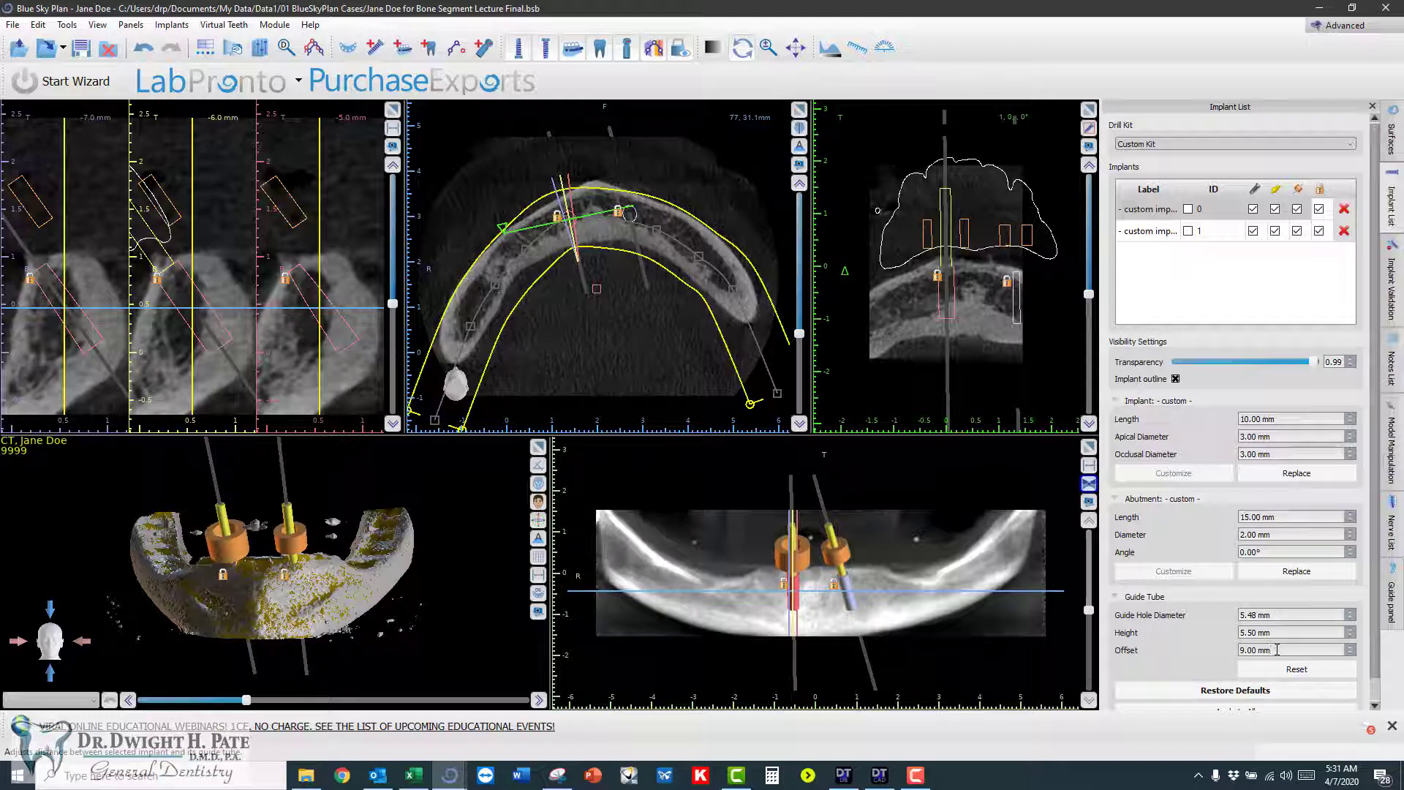
drag(1276, 652, 1177, 654)
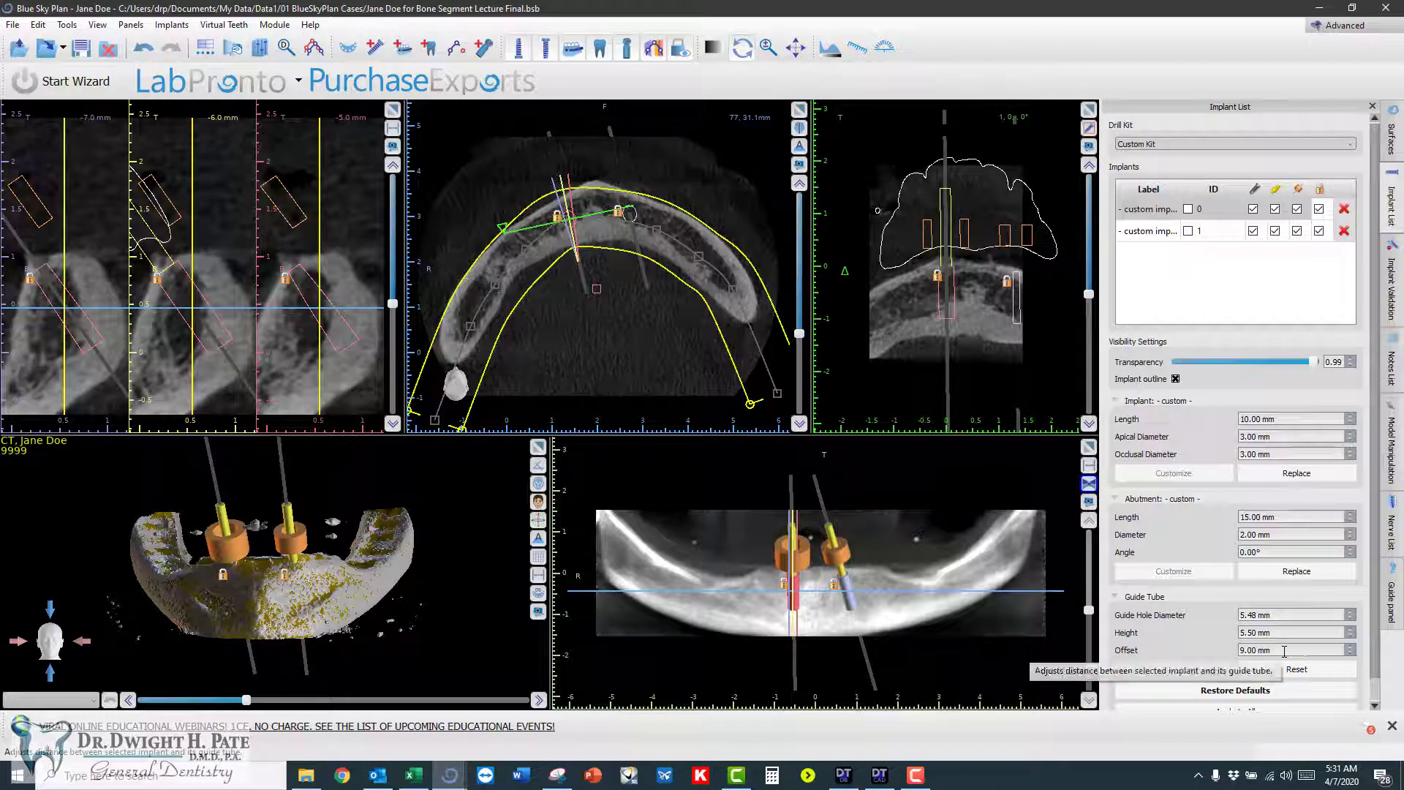
drag(1284, 650, 1154, 650)
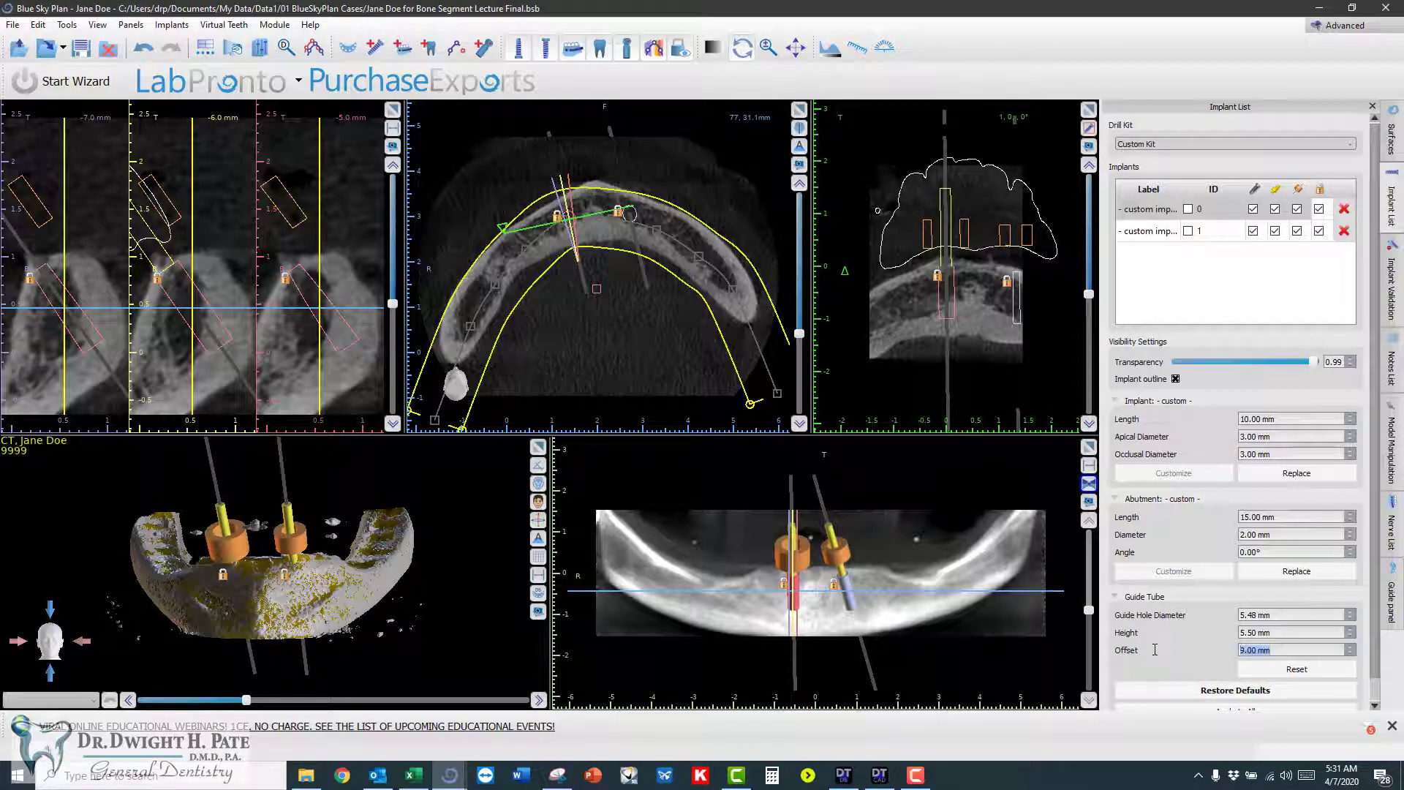
text(8.5)
drag(205, 679, 199, 585)
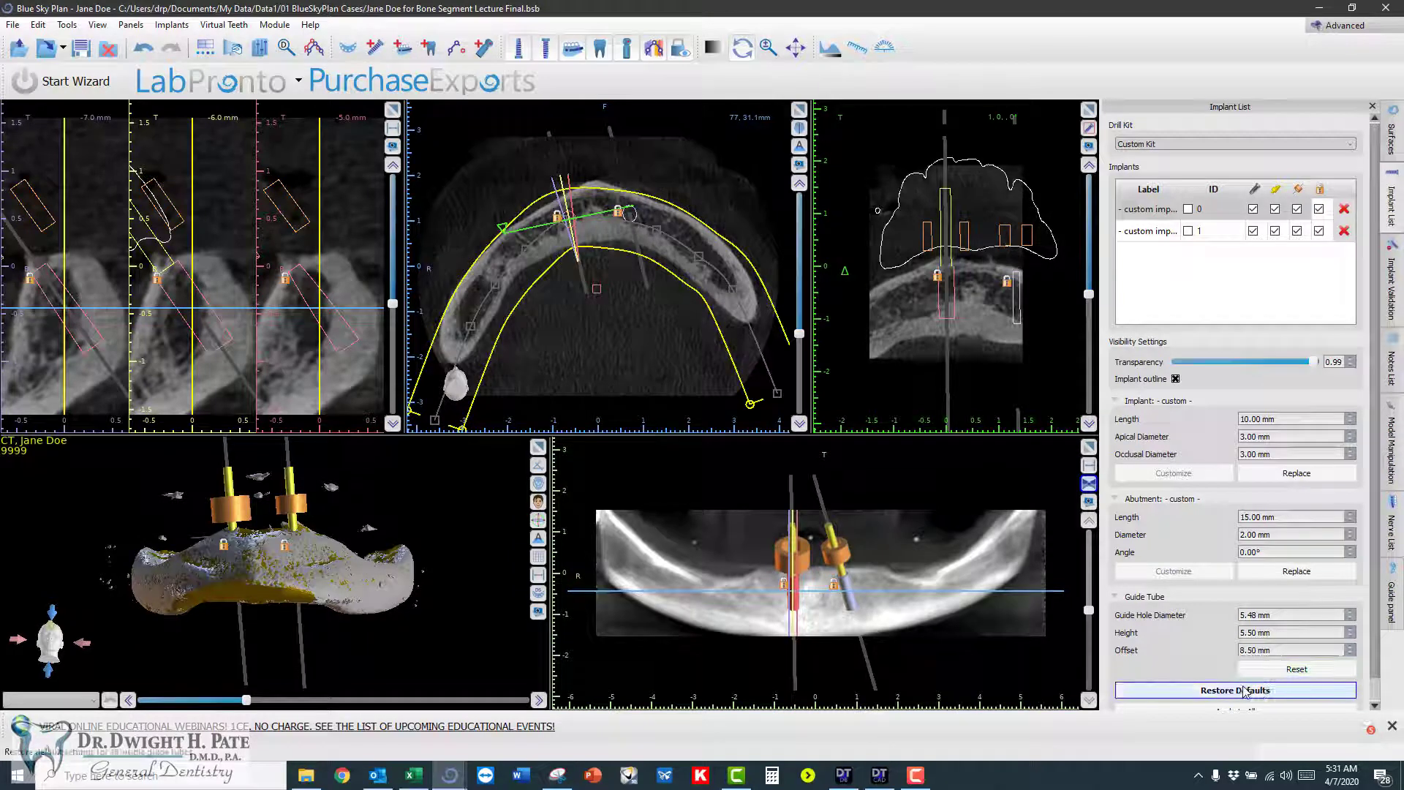
scroll(1243, 687, down, 1)
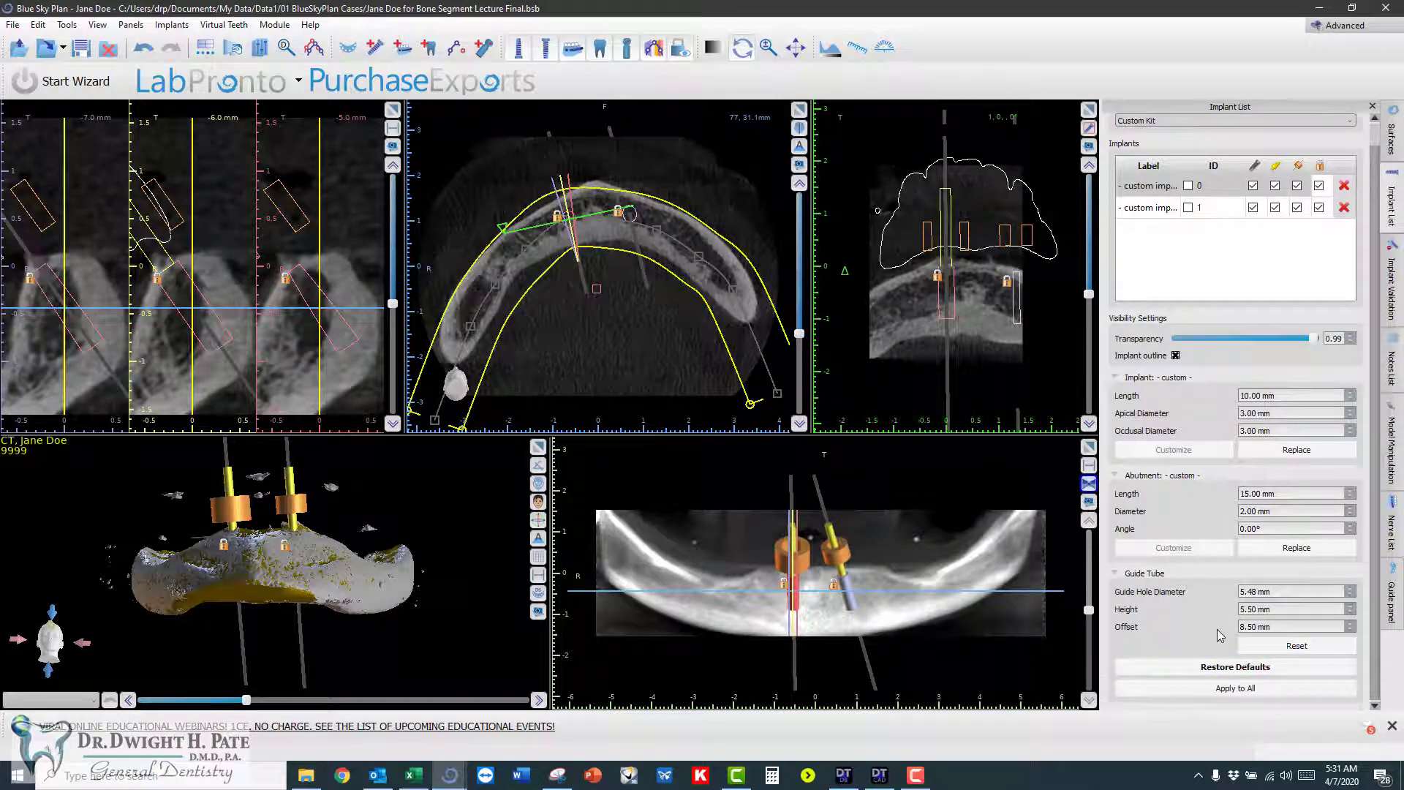
click(1237, 689)
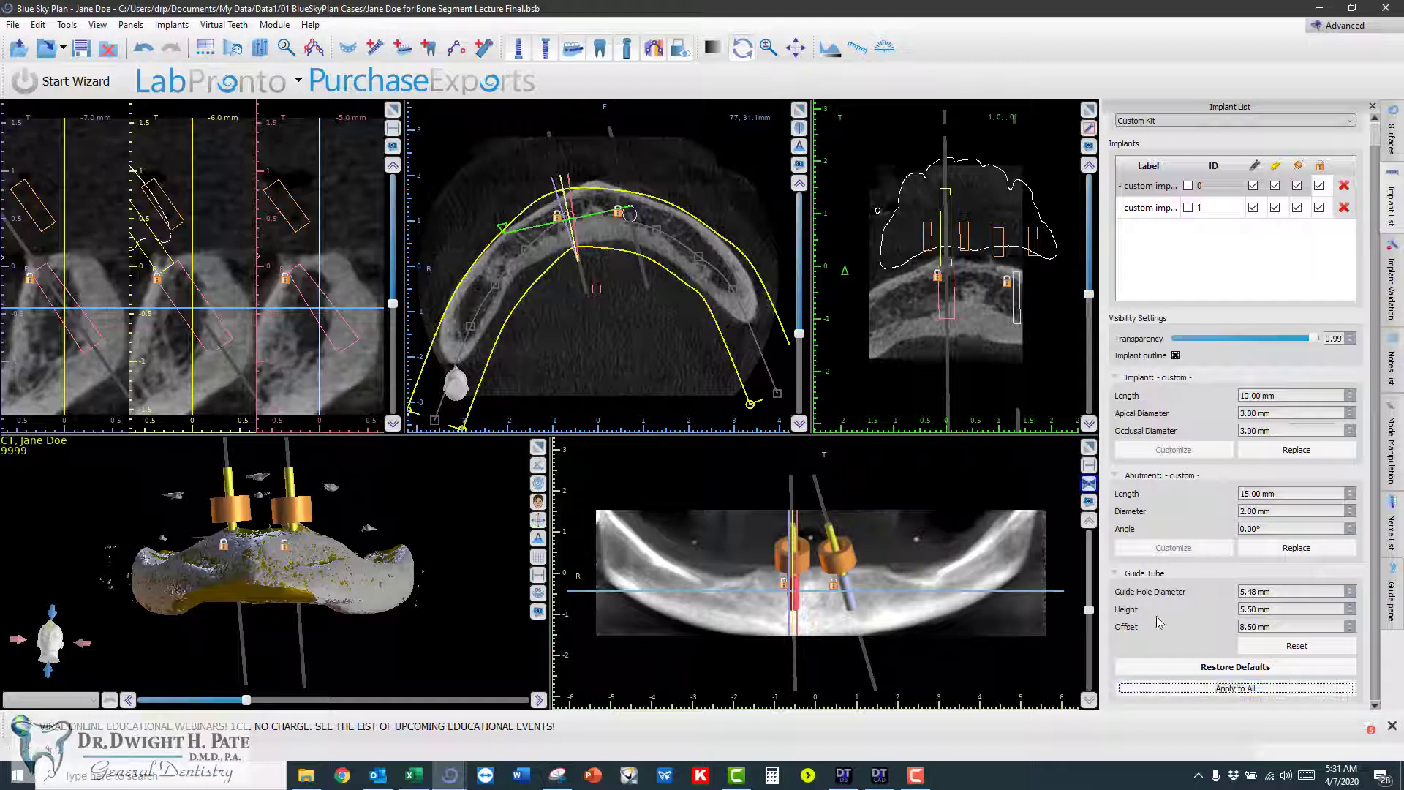
- Hide the Original CT surface, leaving the Bone Model displayed with the implants and guide tubes
drag(391, 636, 354, 621)
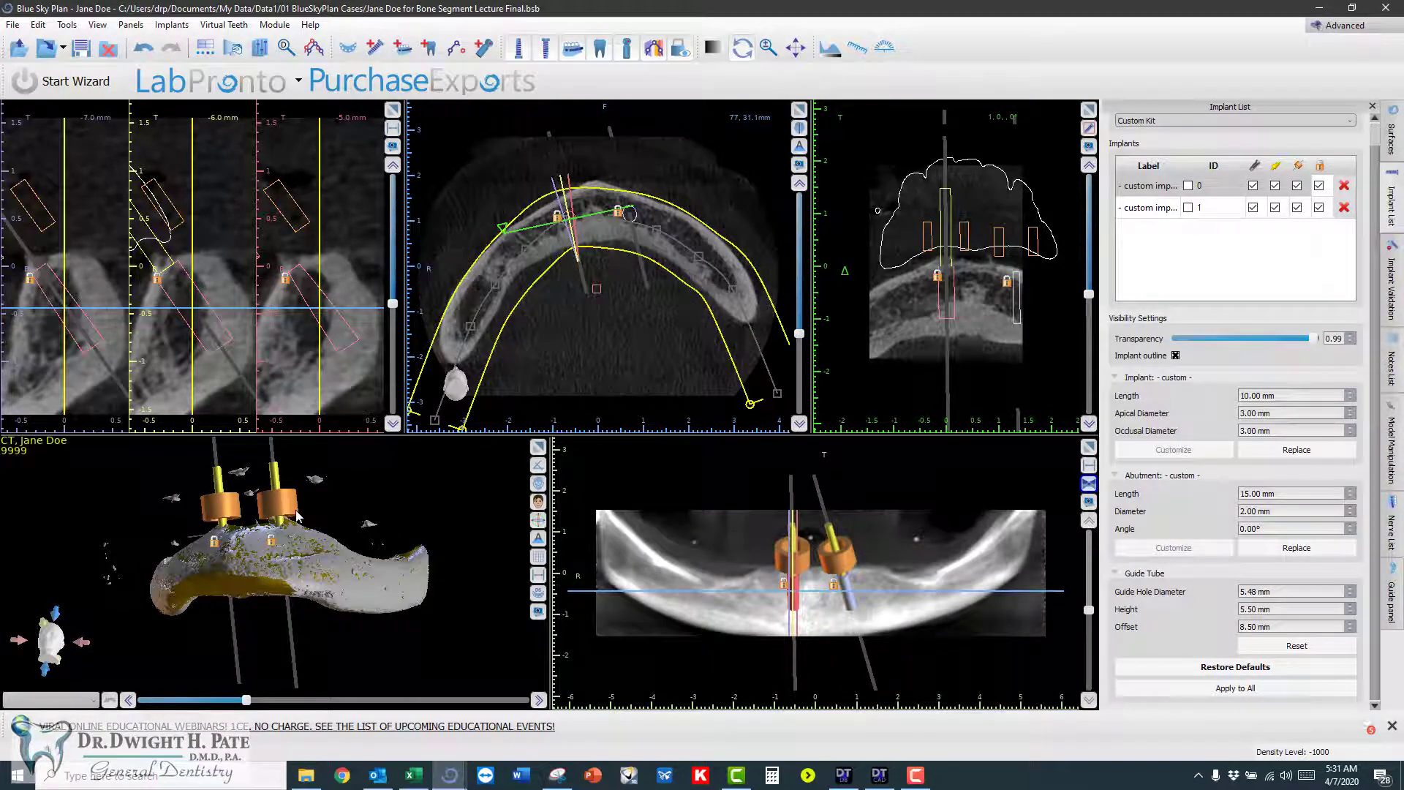
scroll(297, 515, up, 3)
drag(302, 519, 327, 544)
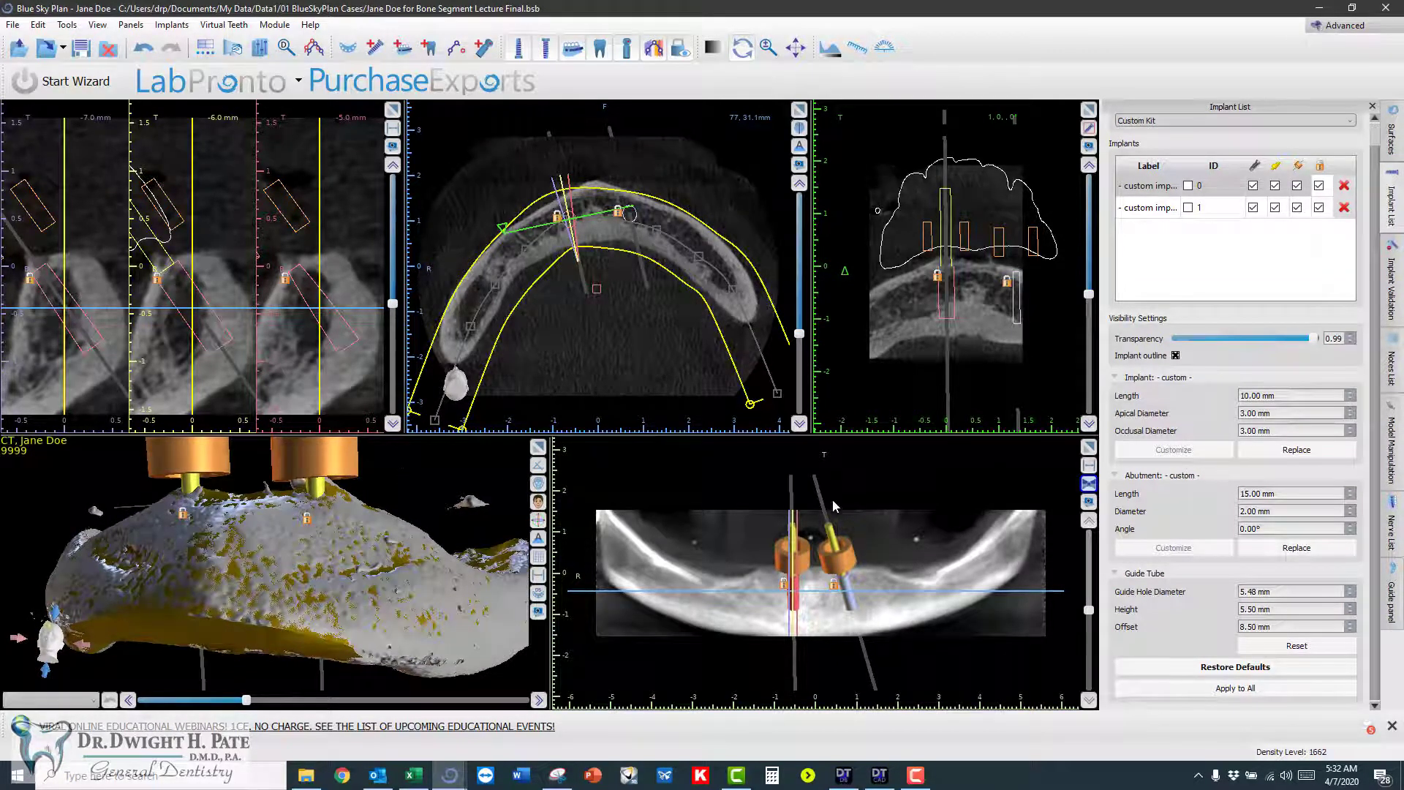
click(1391, 135)
click(1238, 339)
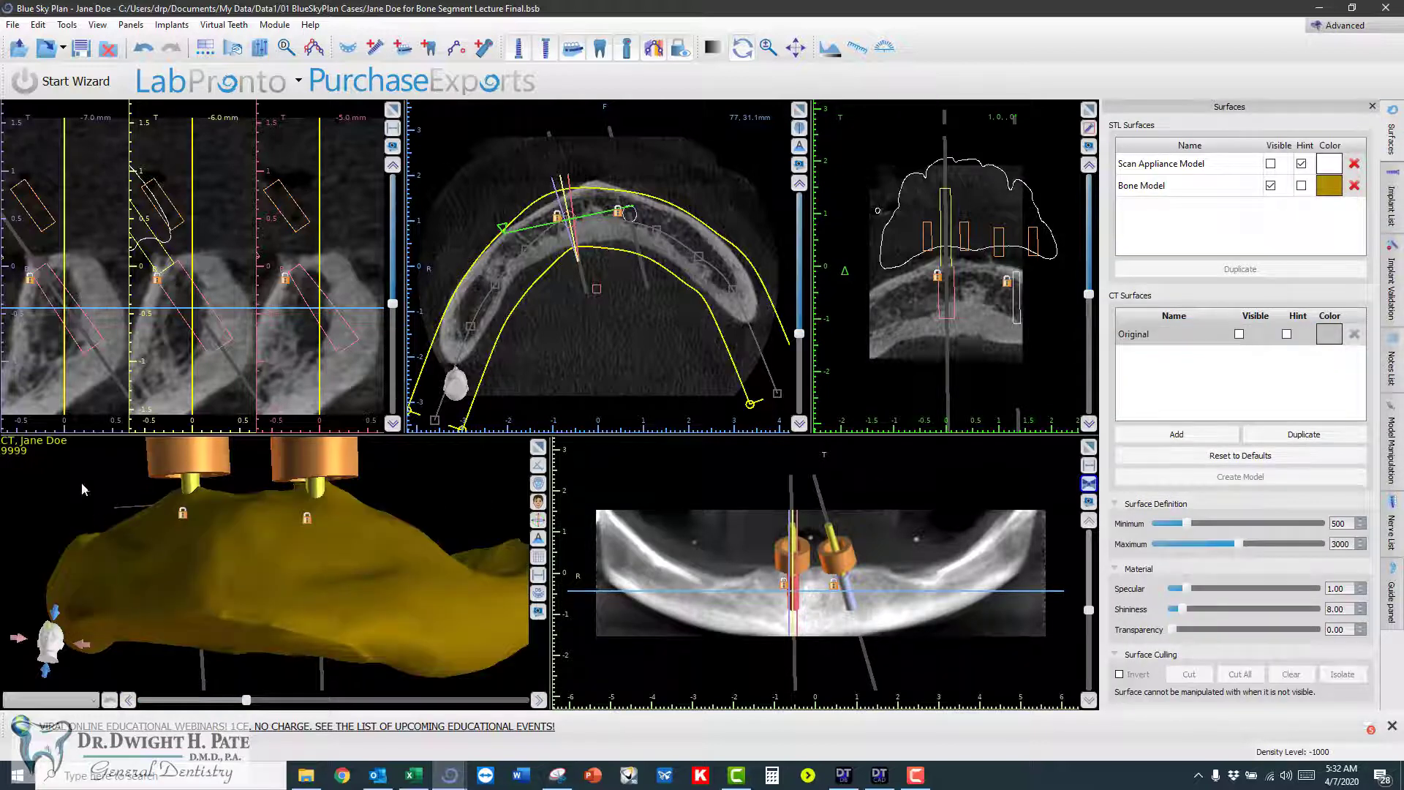
drag(81, 481, 278, 417)
drag(444, 629, 517, 624)
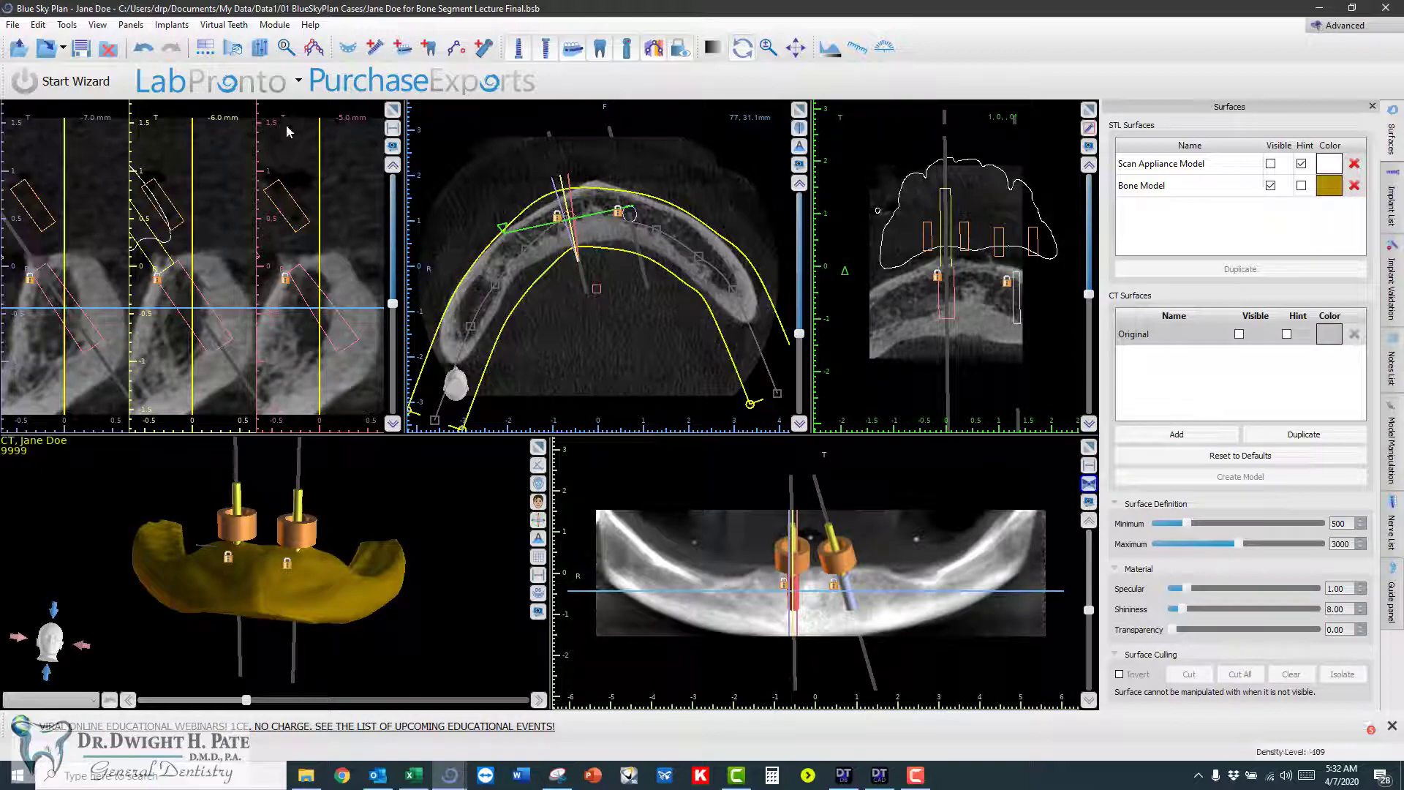
- Add a custom mandible implant 25 mm long with 2 mm apical and occlusal diameters, placing it at the front of the jaw
click(376, 49)
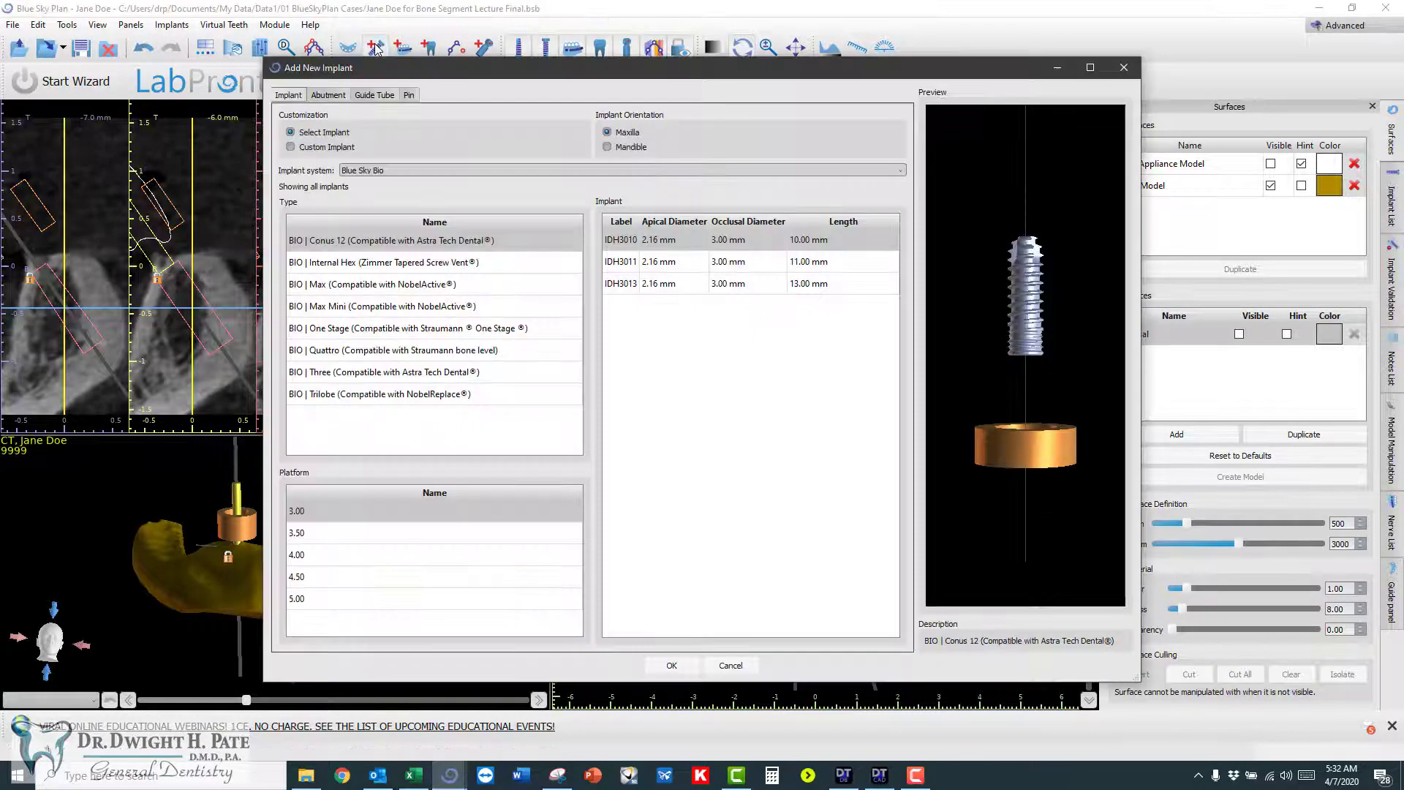
click(621, 147)
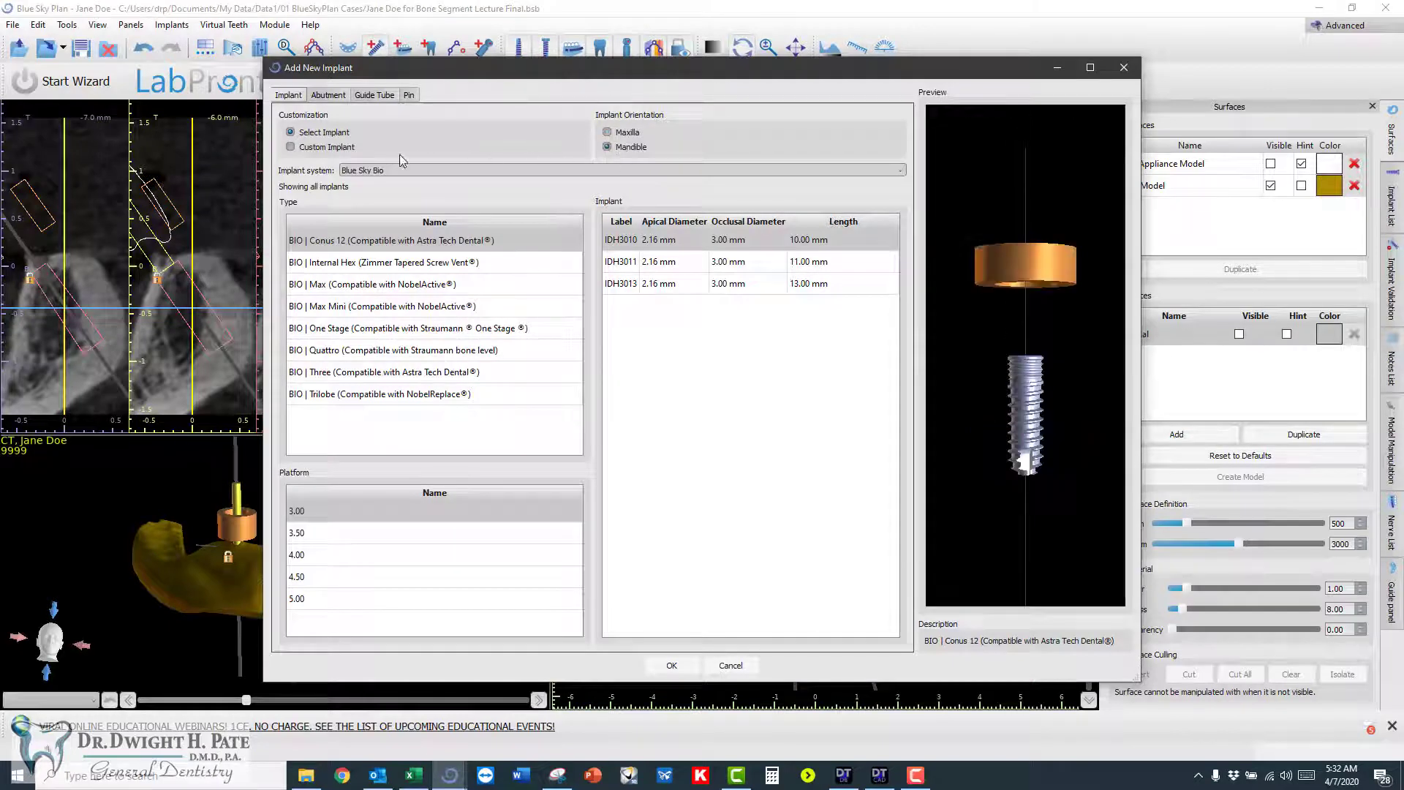
click(291, 149)
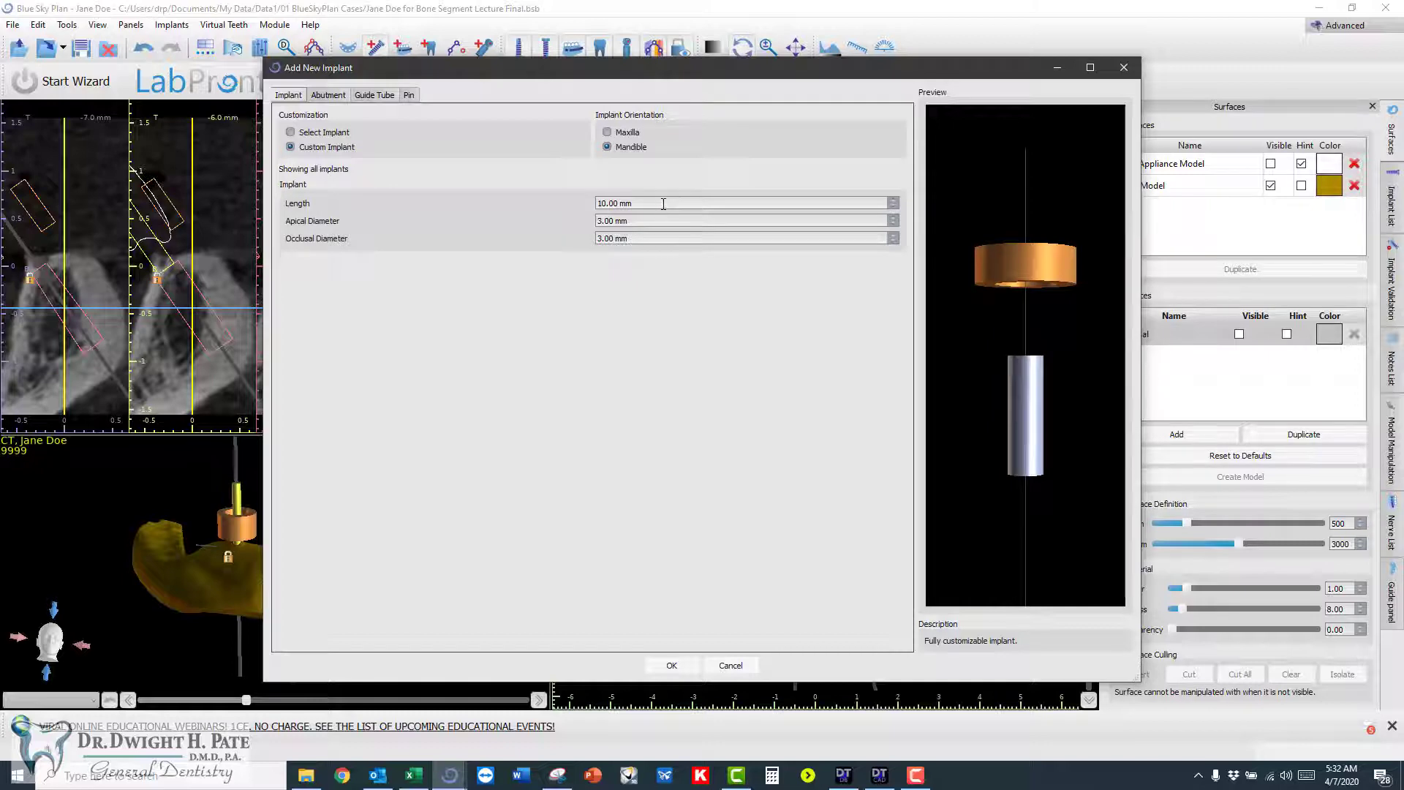
drag(658, 203, 543, 204)
text(25)
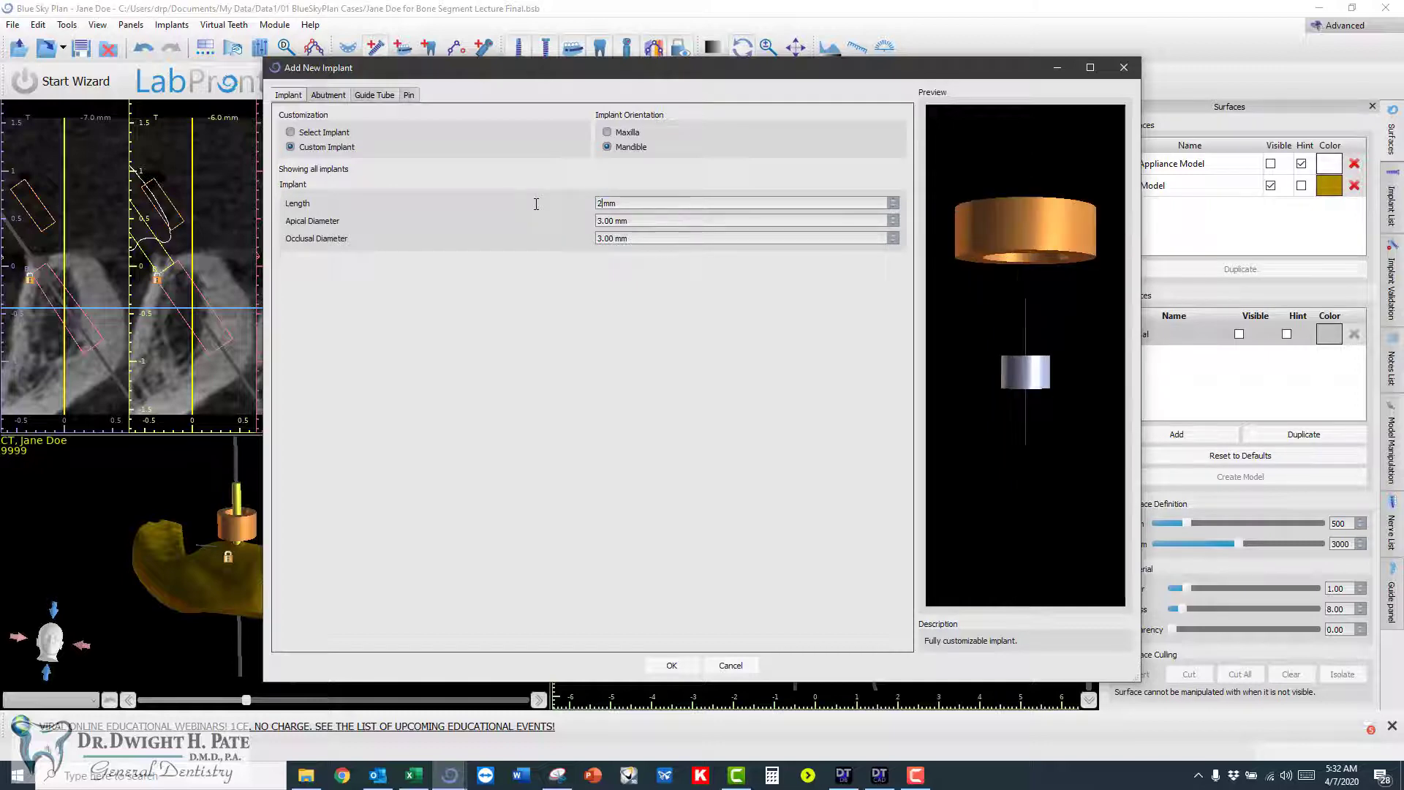
drag(645, 224, 504, 219)
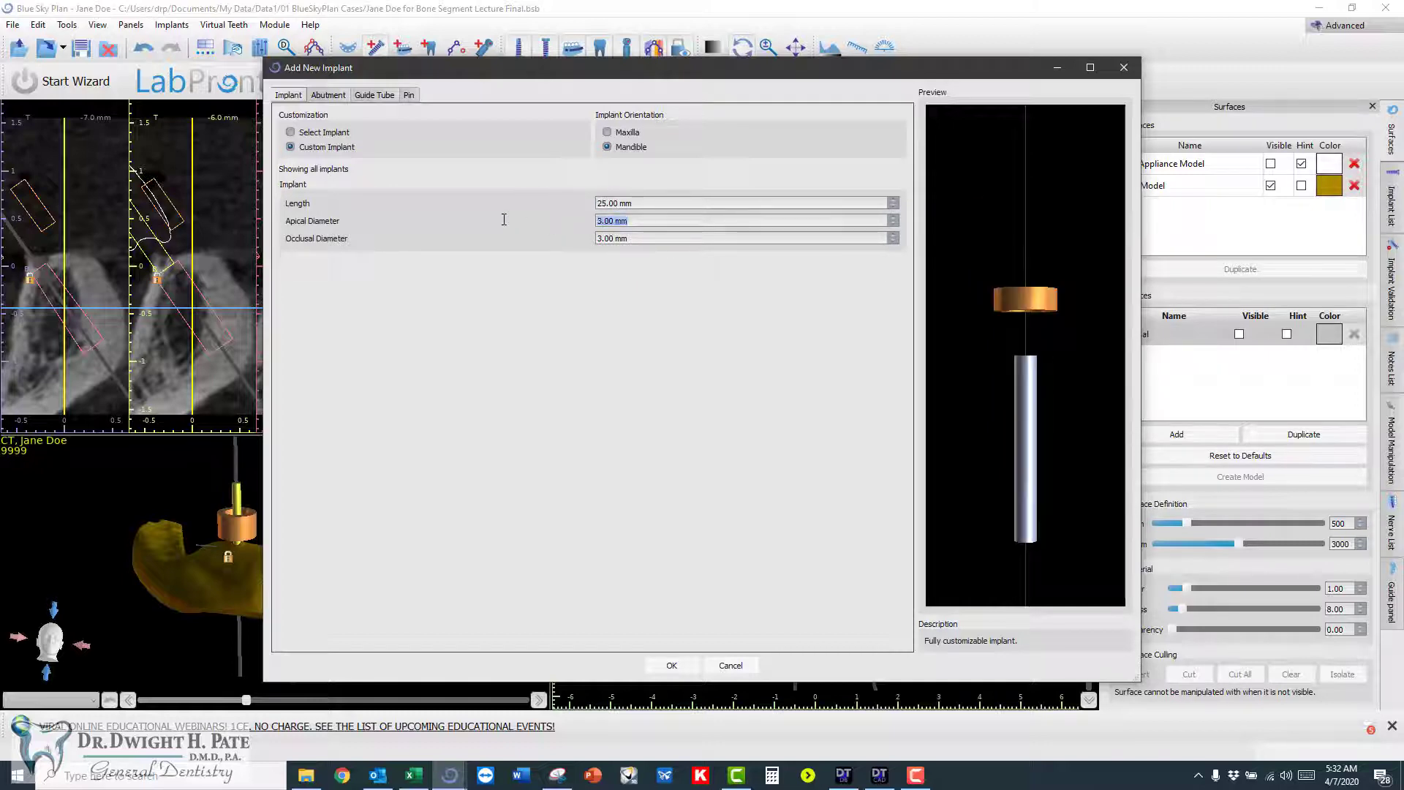
text(2)
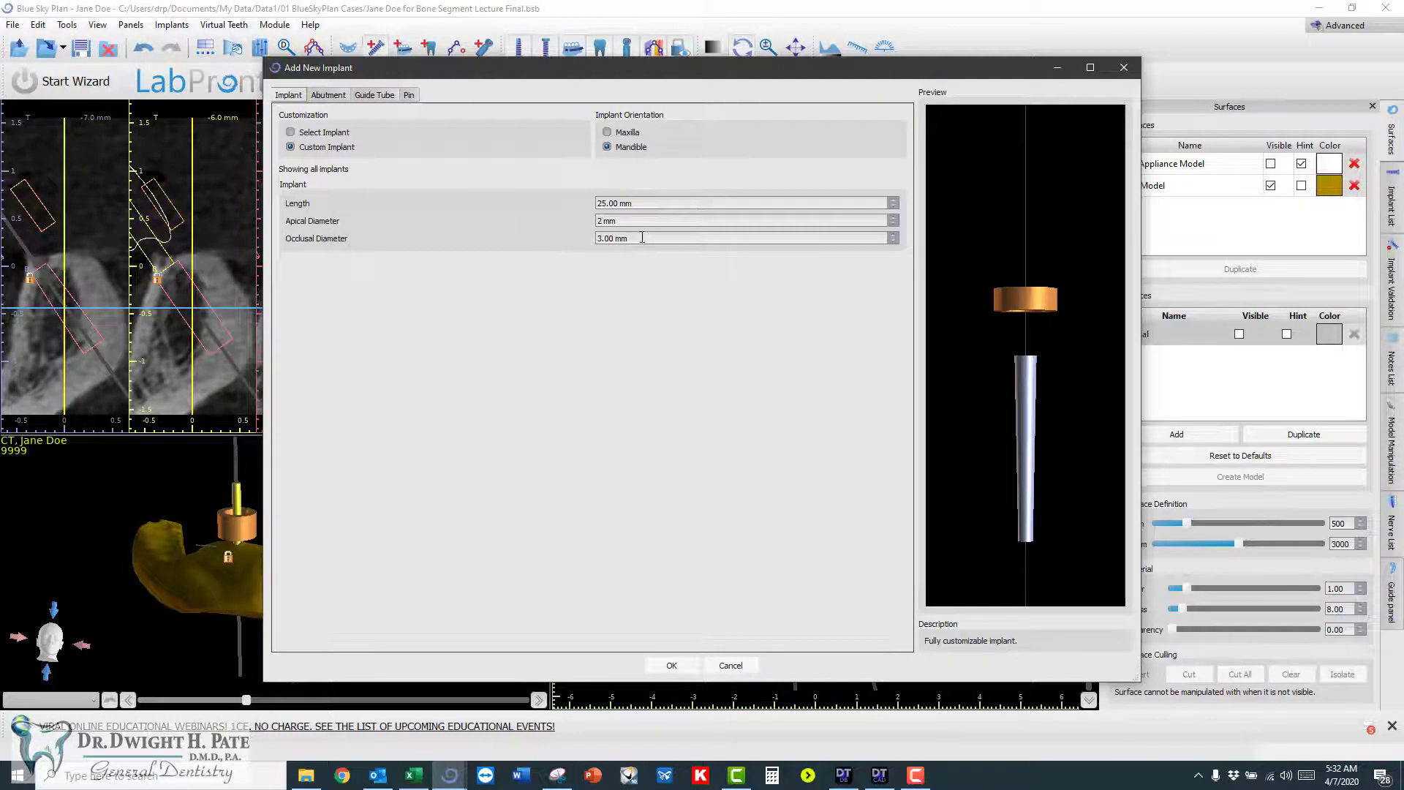
drag(642, 236, 563, 235)
text(2)
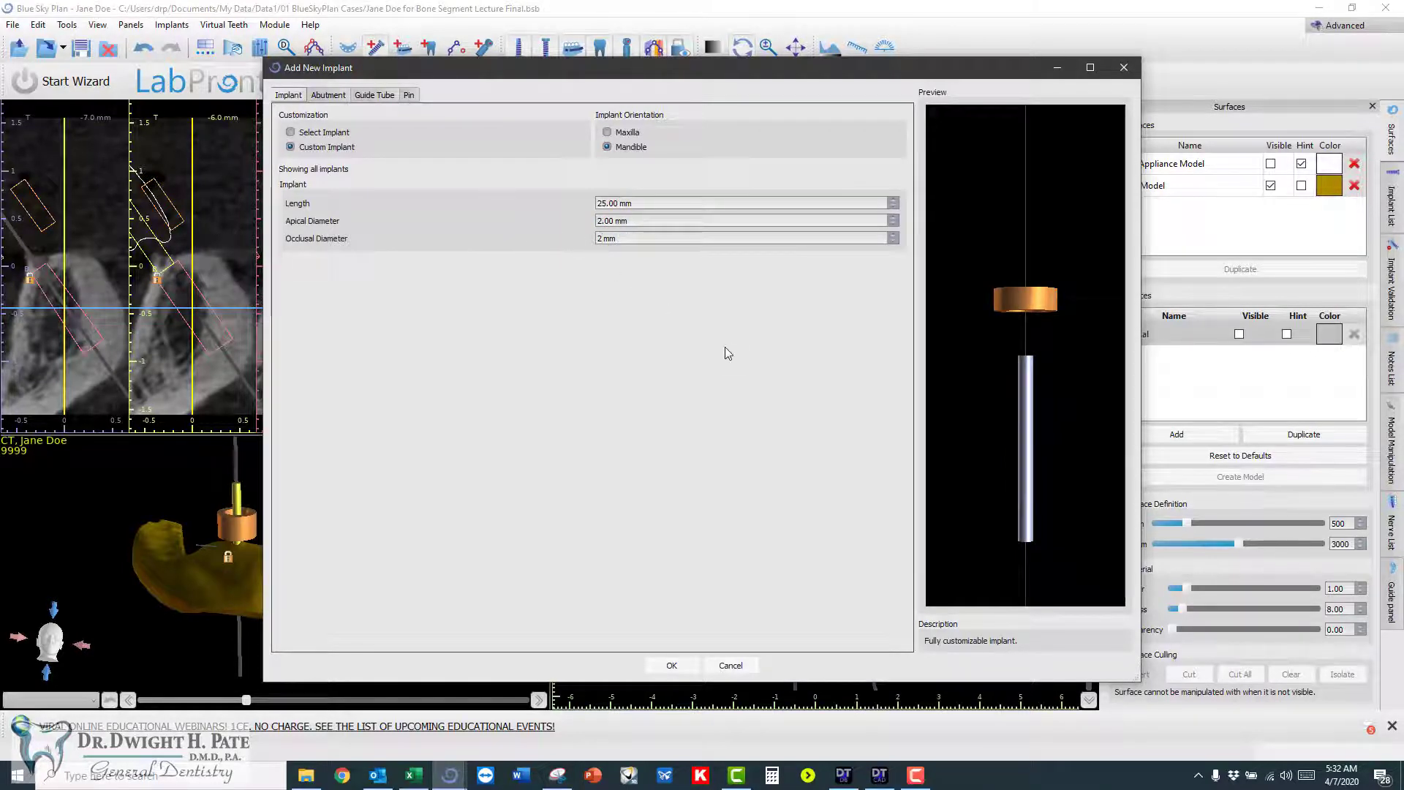
click(672, 666)
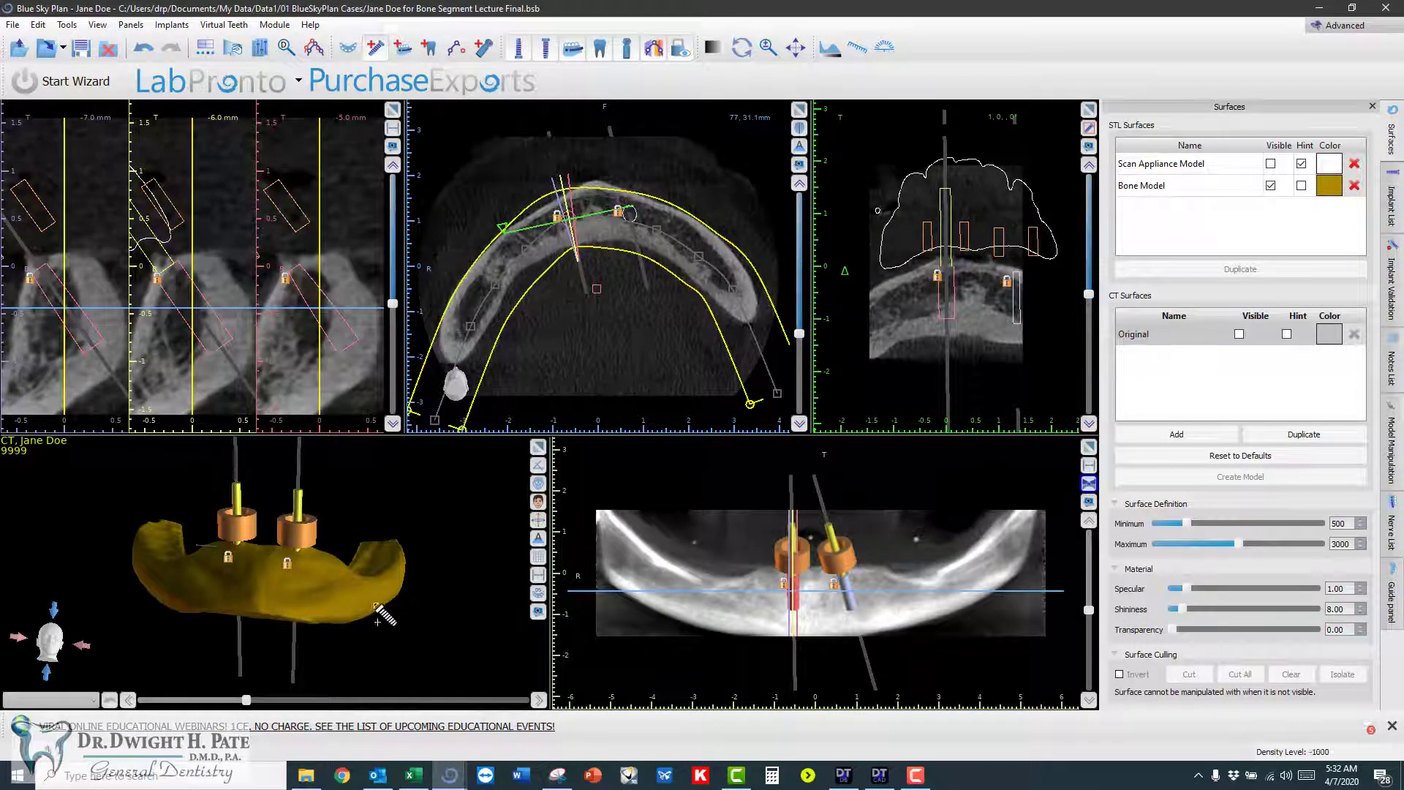
click(287, 576)
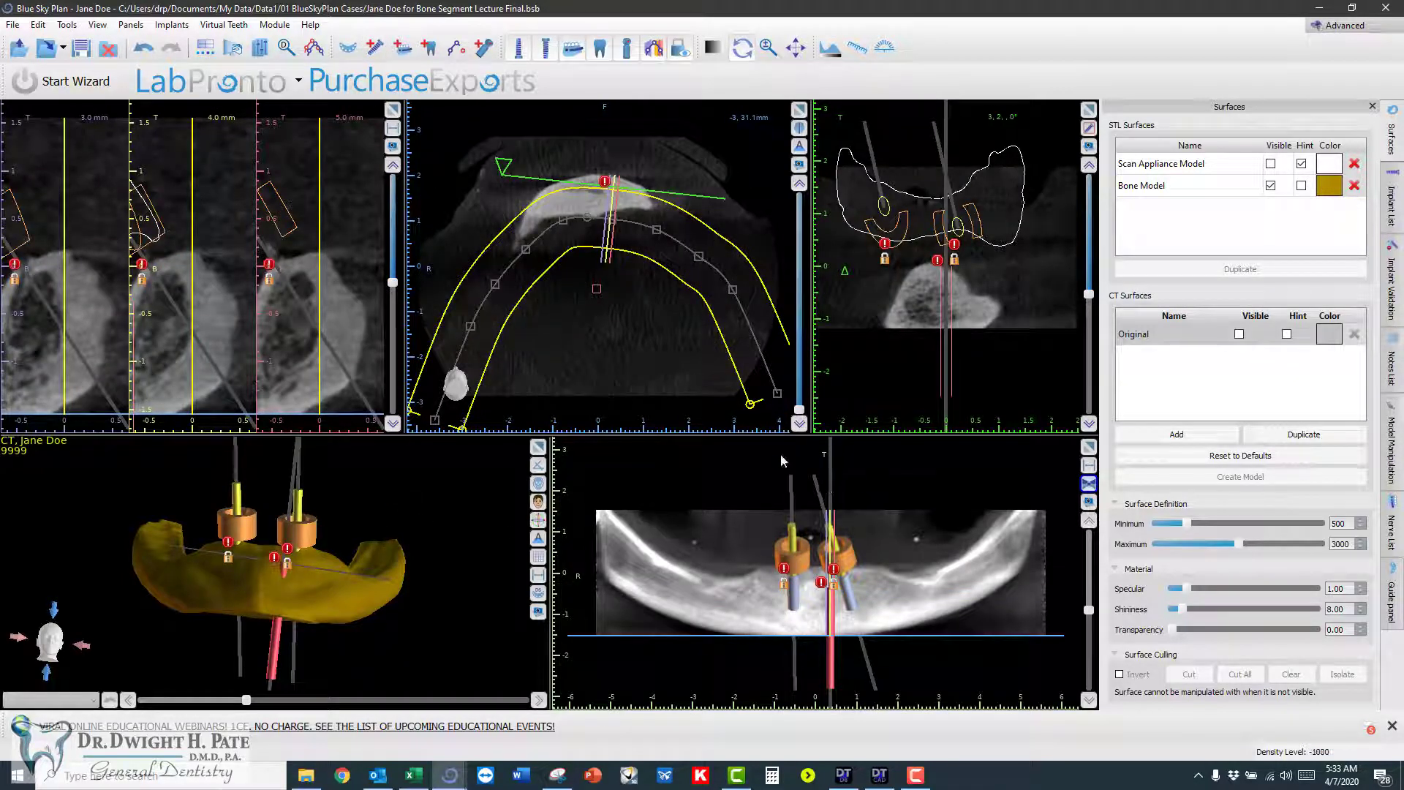
- Enlarge the 3D view and display the guide tube of custom implant 2
click(537, 448)
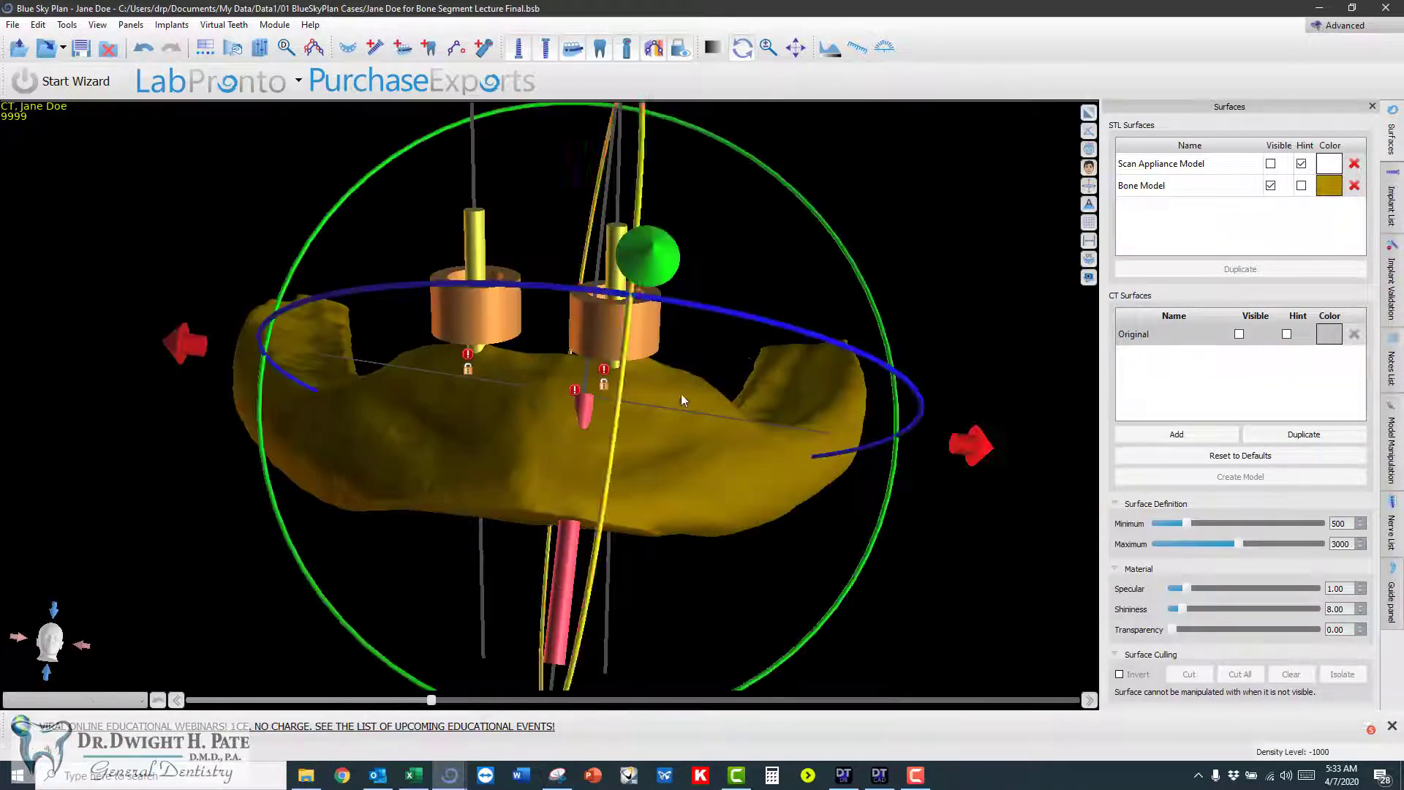
drag(934, 173, 814, 179)
drag(765, 315, 645, 278)
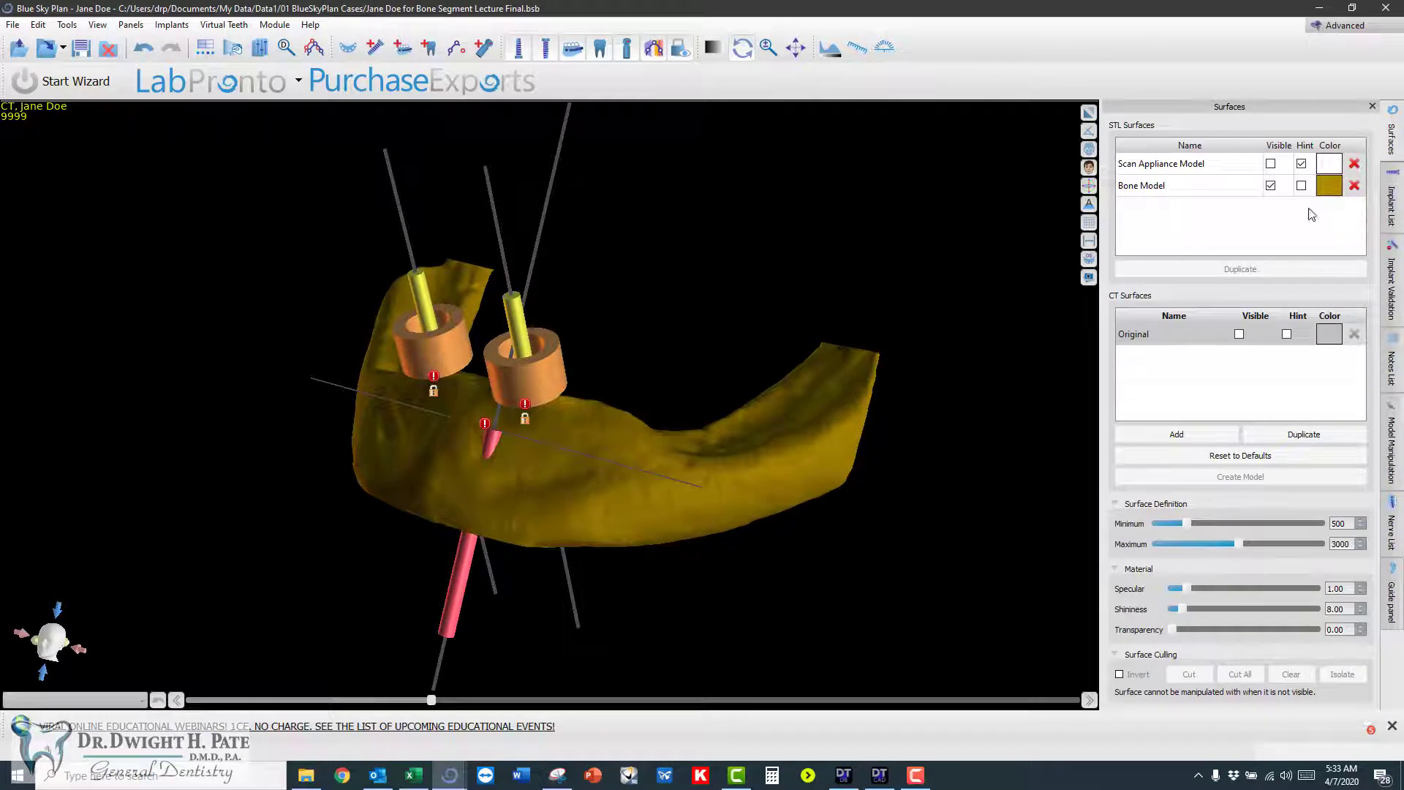
click(1391, 222)
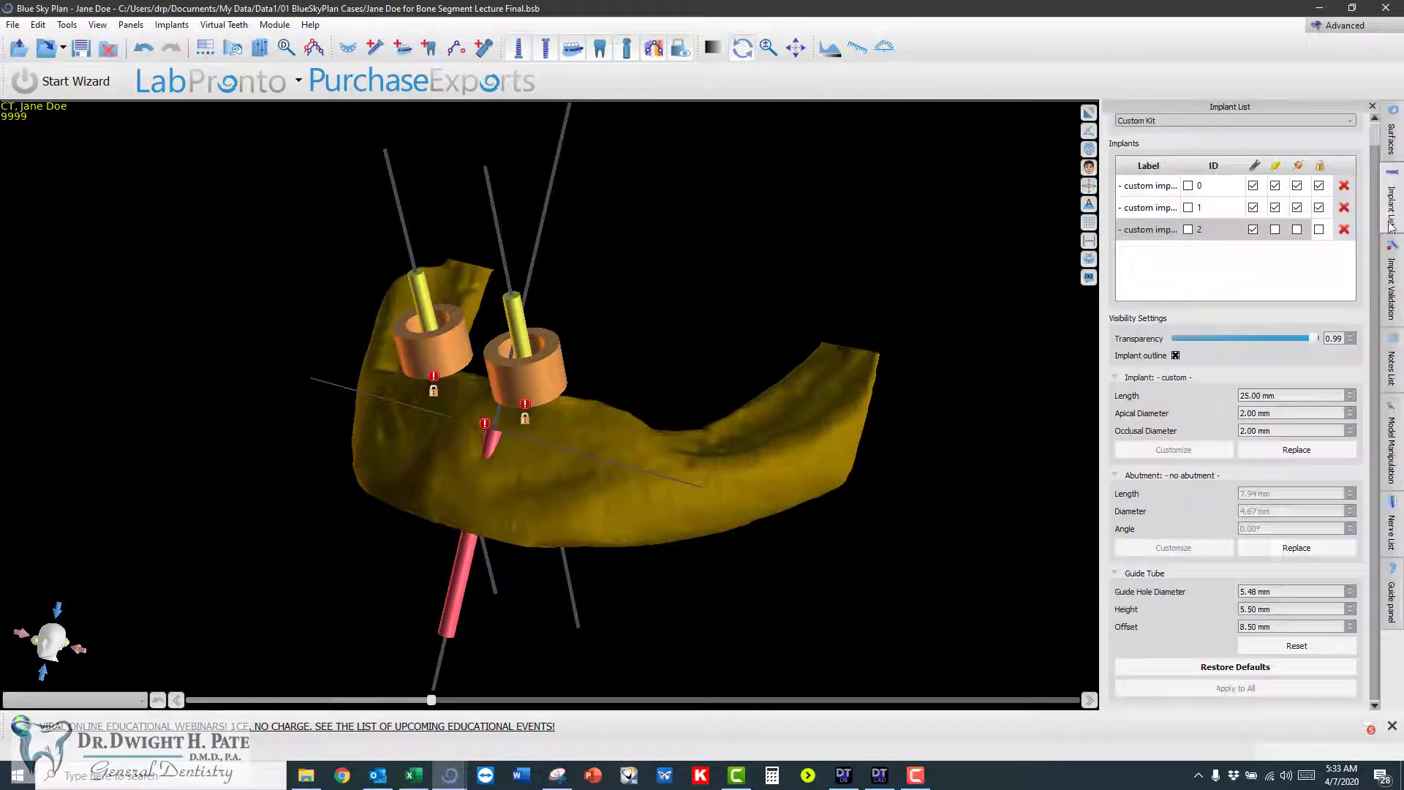
click(1298, 231)
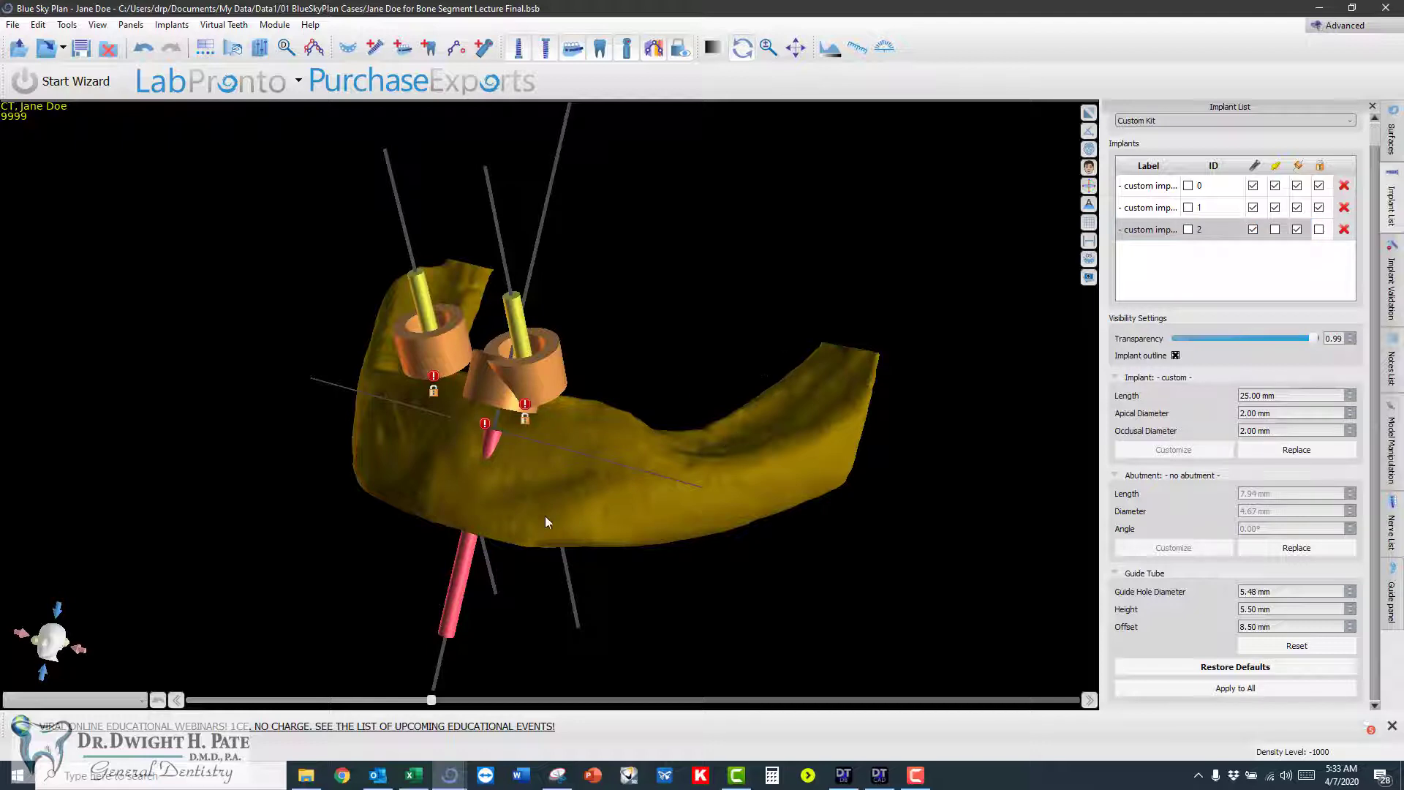
- Rotate custom implant 2 about its head so it enters the jawbone from the front instead of vertically
click(464, 587)
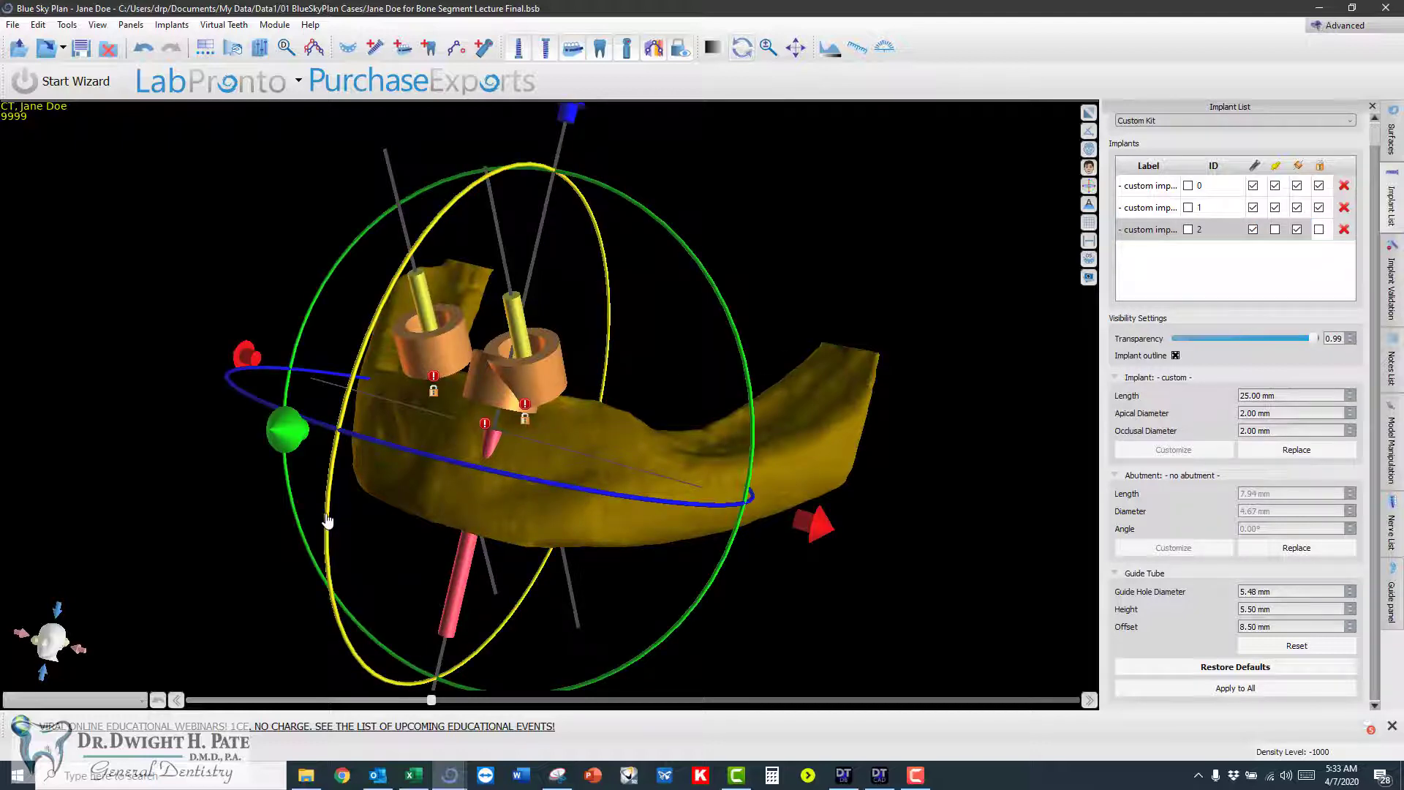
drag(326, 524, 416, 753)
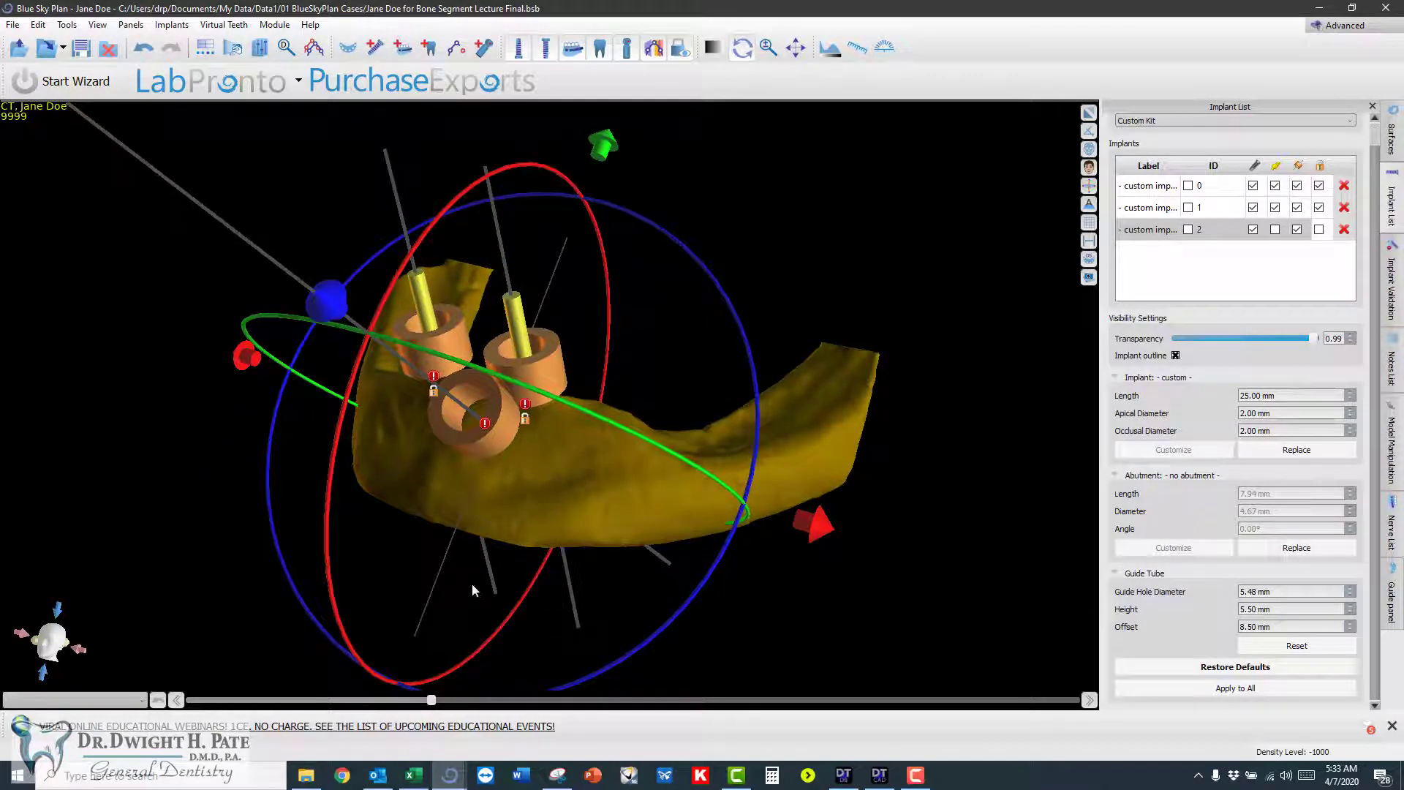
click(1030, 471)
drag(919, 510, 593, 611)
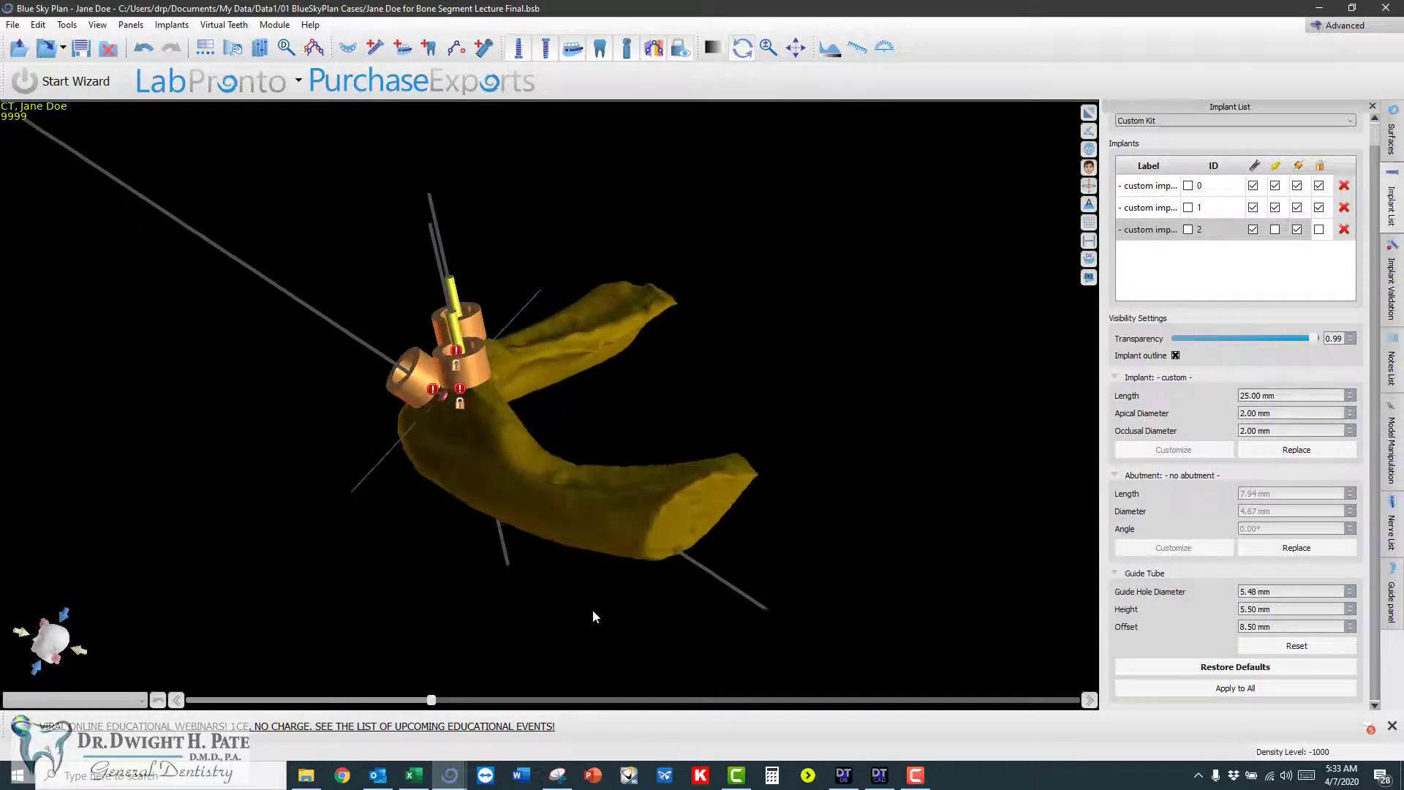
- Slide custom implant 2 outward along its axis until only its tip reaches the front of the jawbone
click(353, 355)
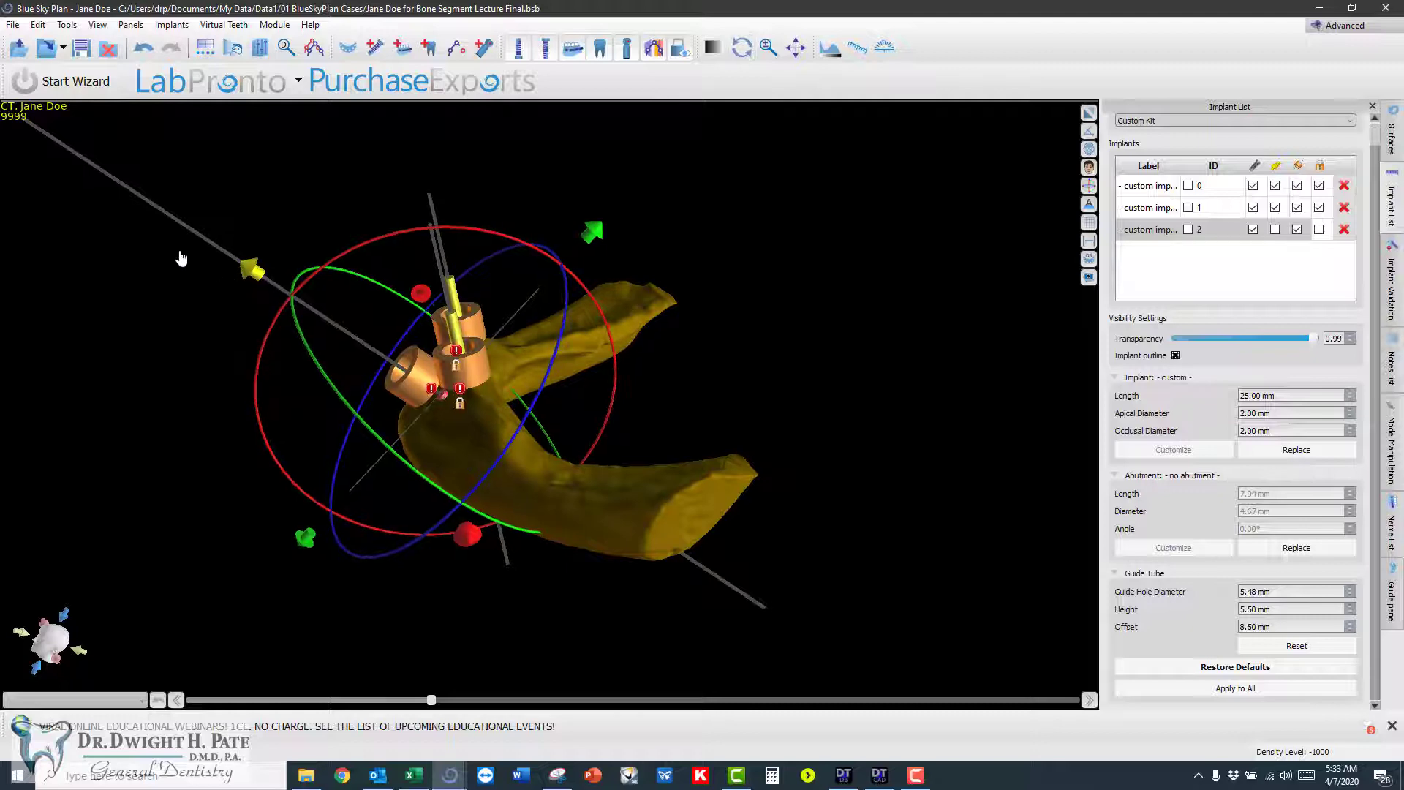
drag(181, 258, 100, 239)
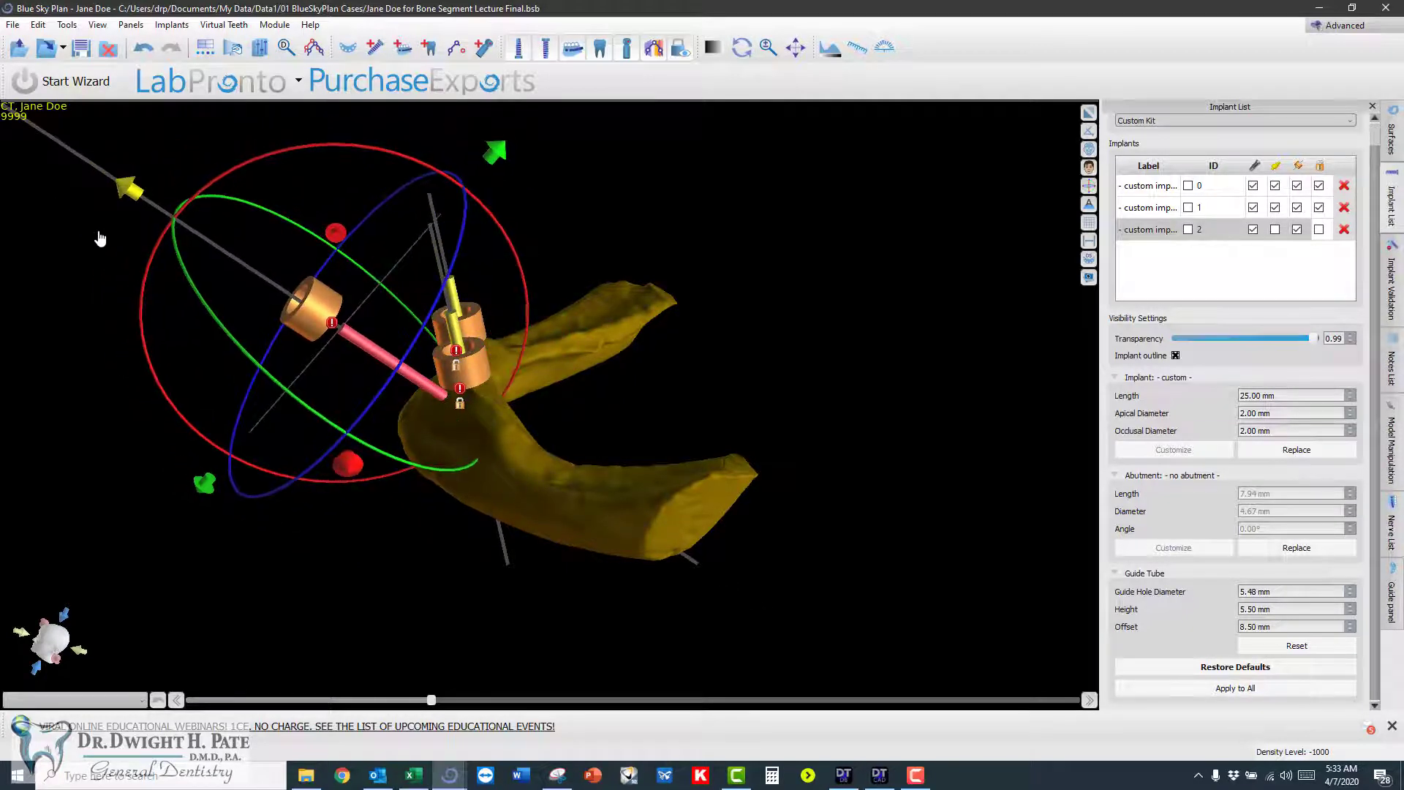
click(741, 48)
drag(709, 329, 276, 571)
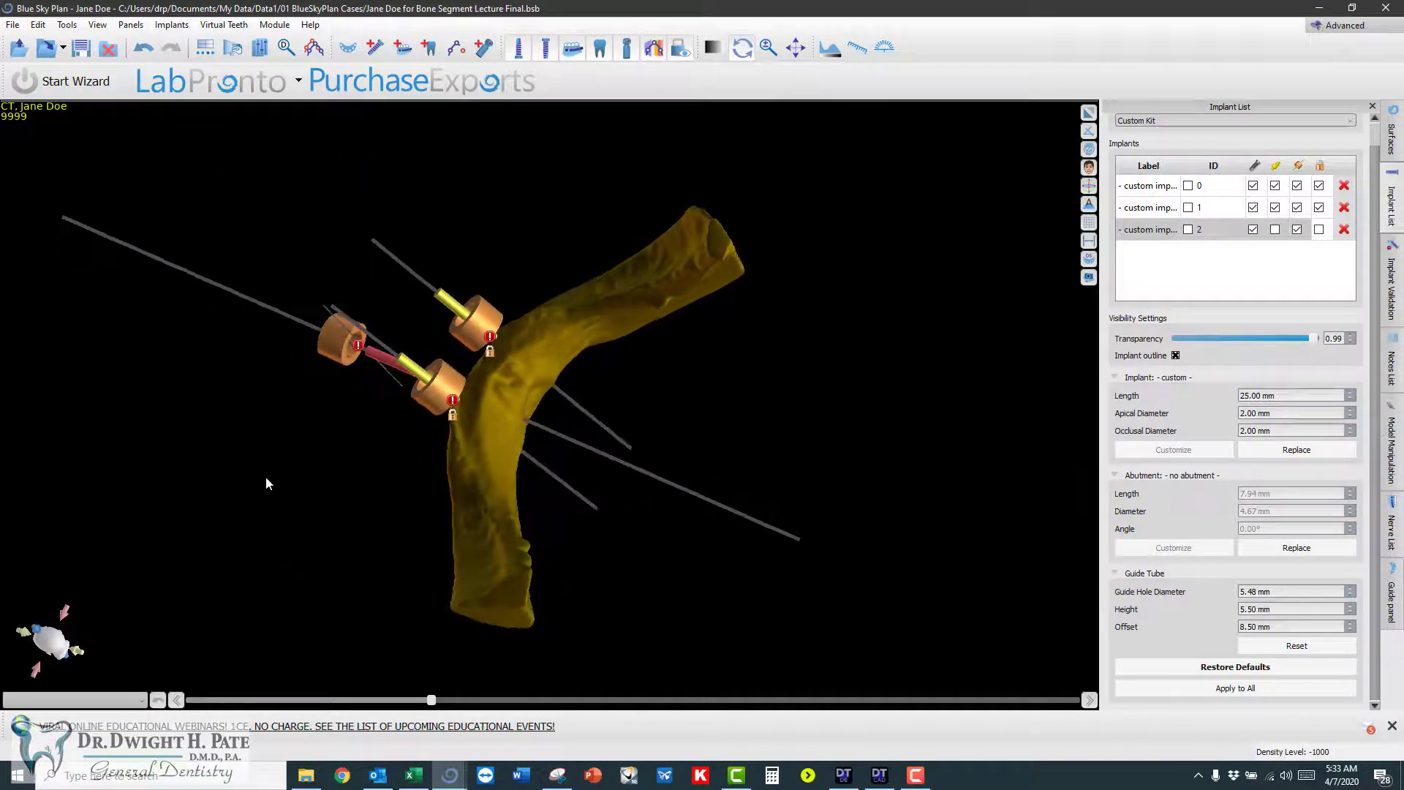
drag(332, 367, 960, 287)
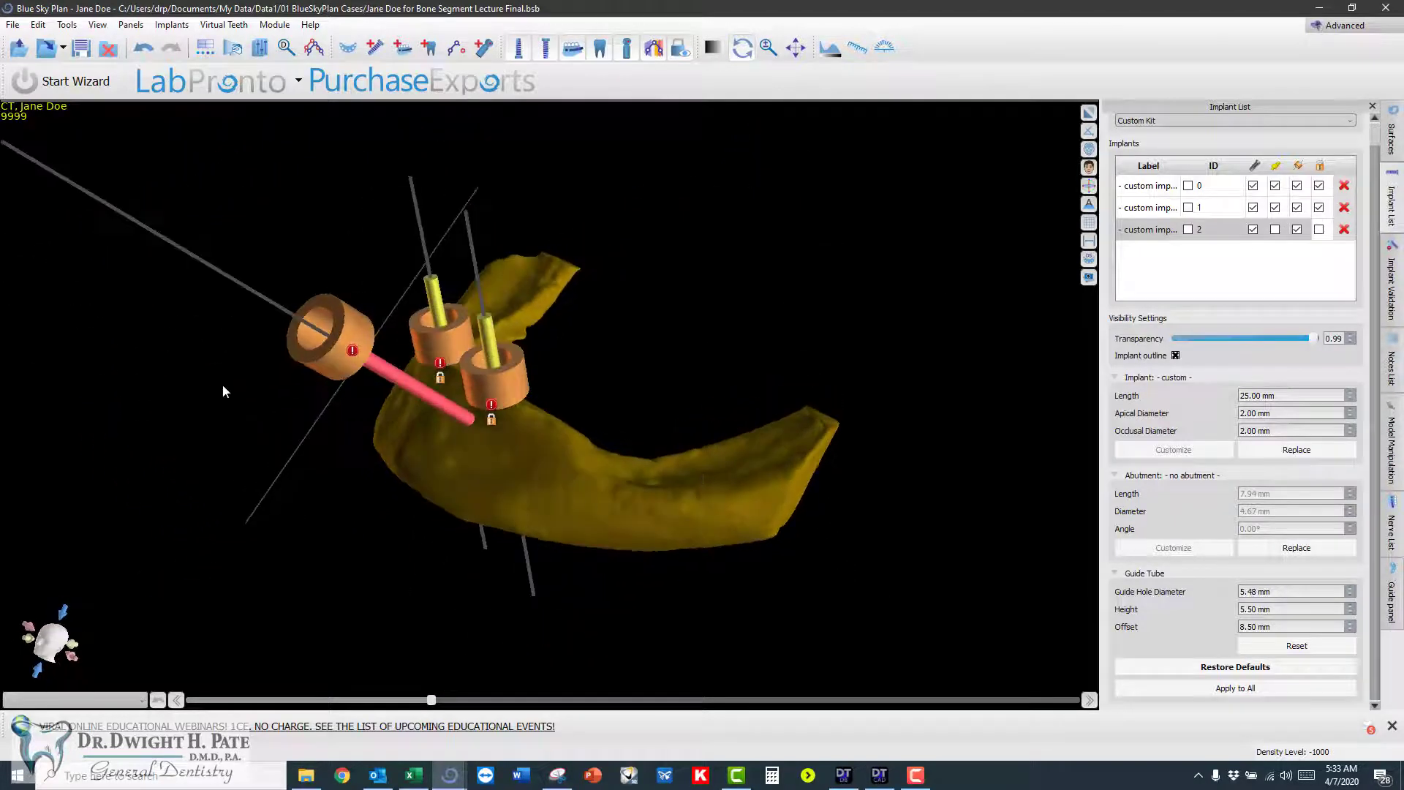
drag(223, 391, 486, 652)
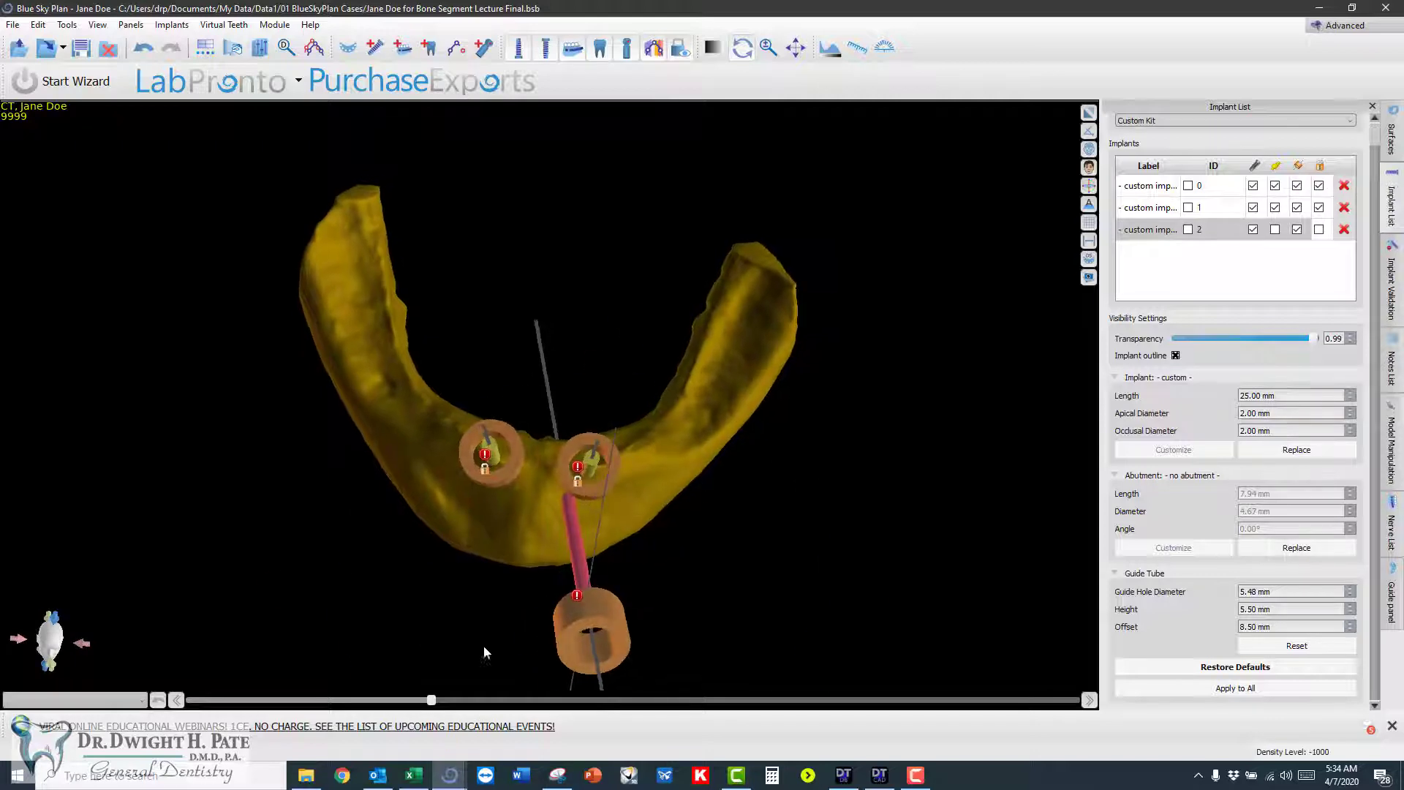
mouse_move(614, 613)
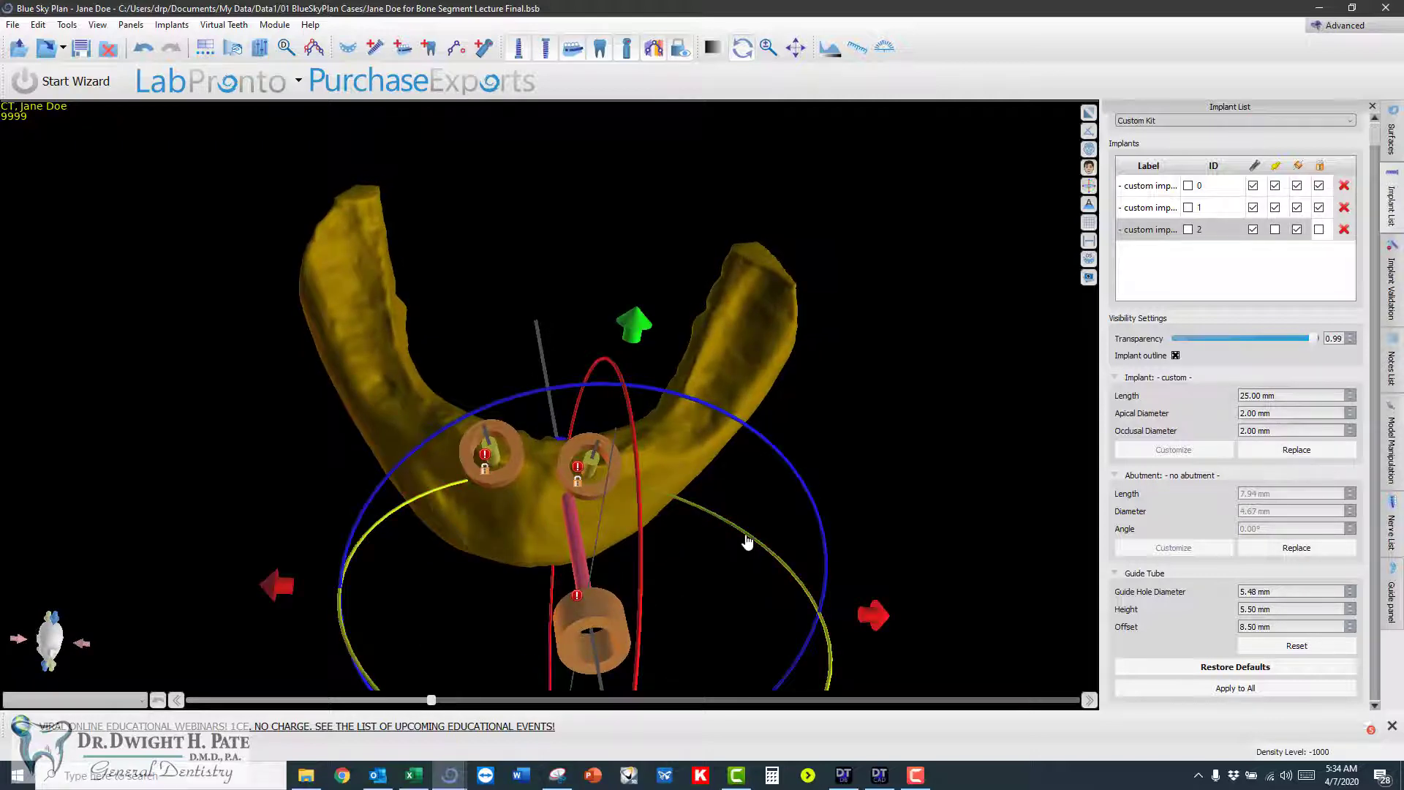
- Rotate custom implant 2 slightly sideways about its head and inspect its angle against the jawbone in 3D
drag(747, 542, 746, 538)
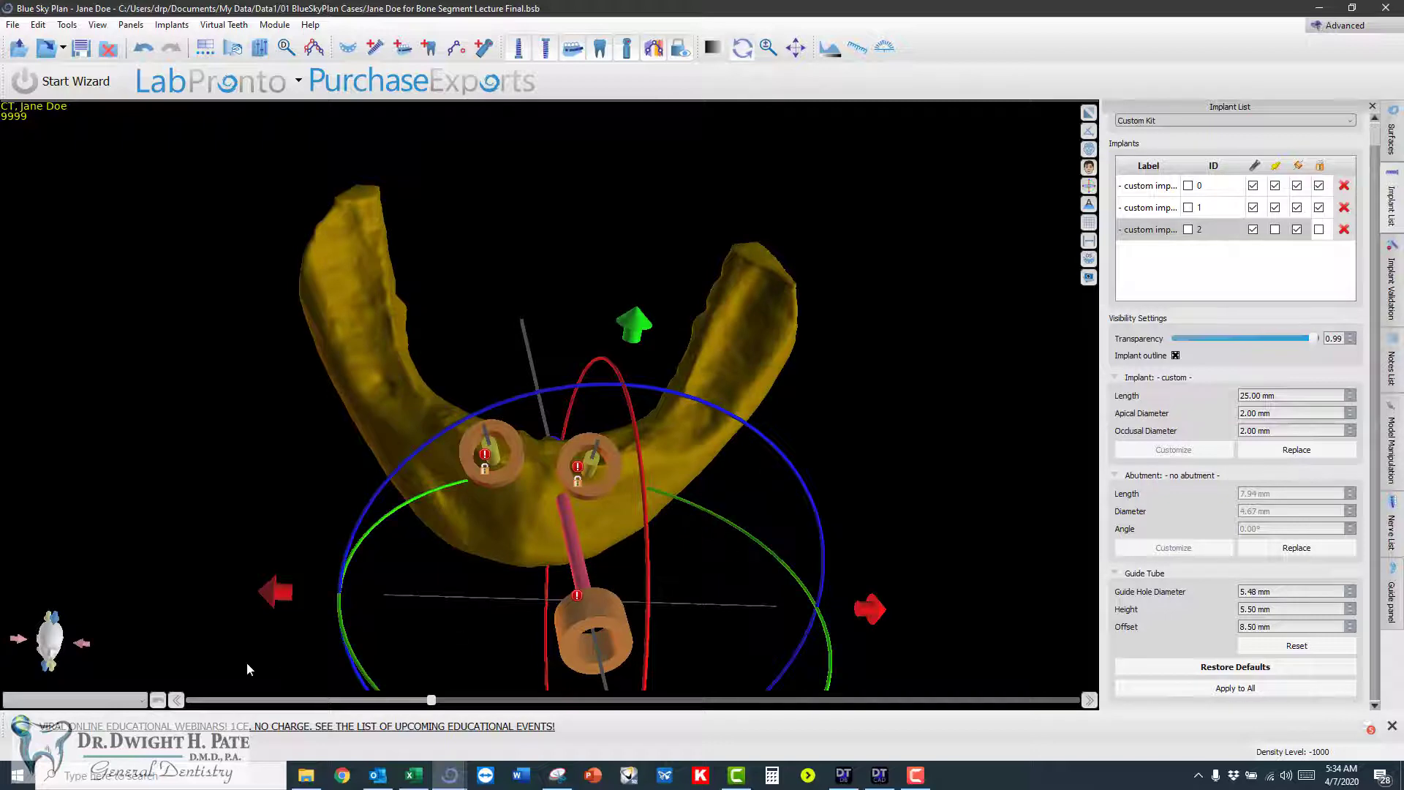
scroll(278, 644, up, 5)
scroll(299, 616, down, 5)
drag(256, 682, 432, 375)
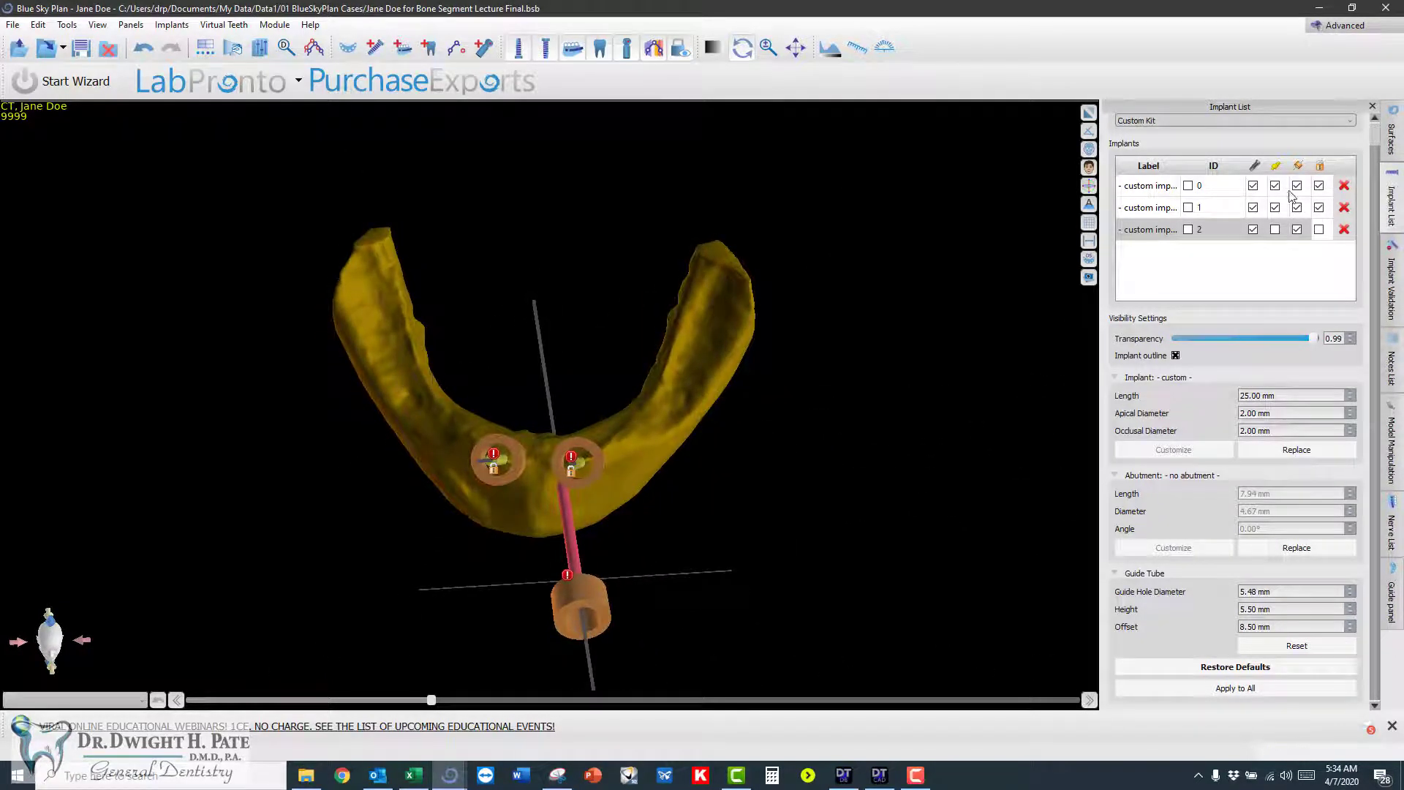
- Hide the bone model, examine the clearance between custom implant 2 and the two implants from several angles, and show the bone again
click(1391, 137)
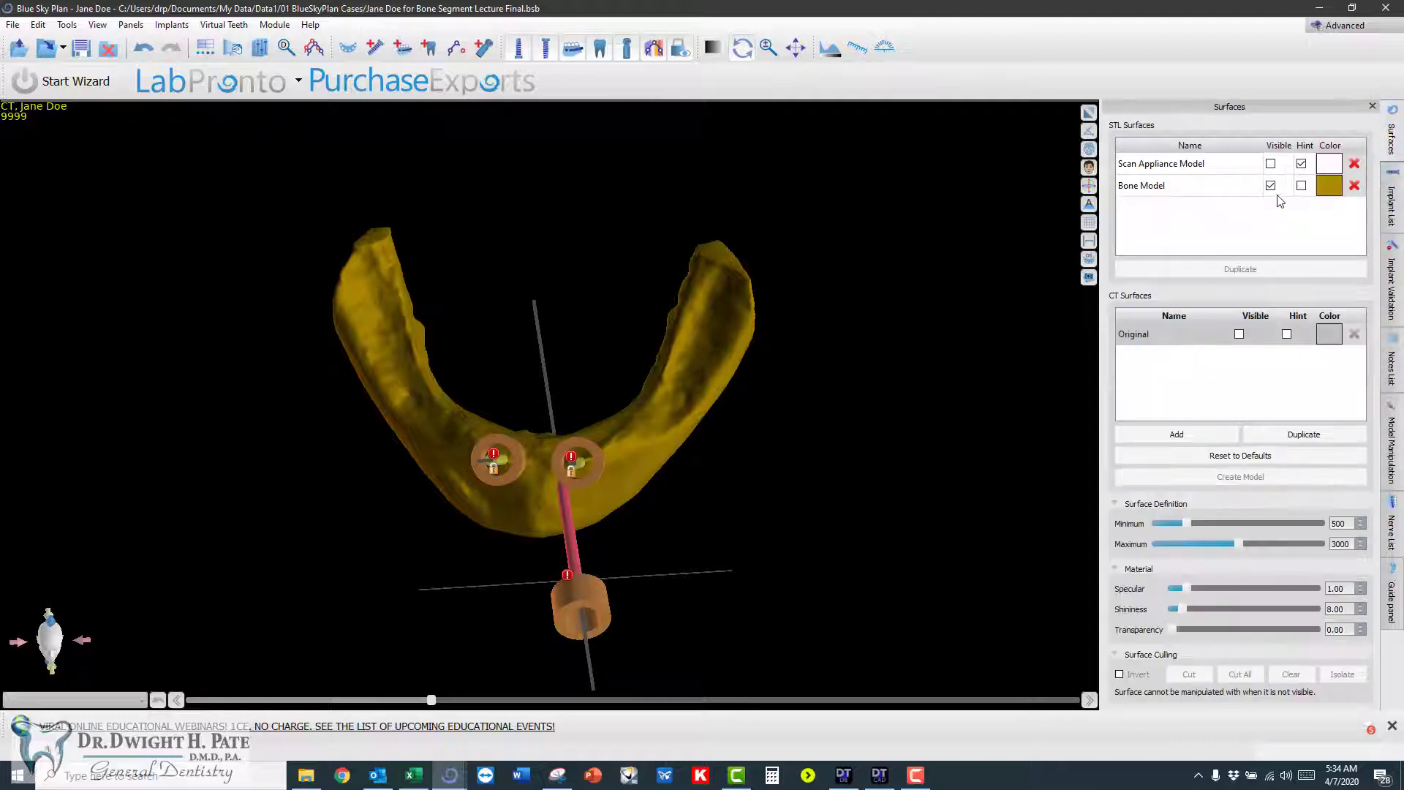
click(1270, 186)
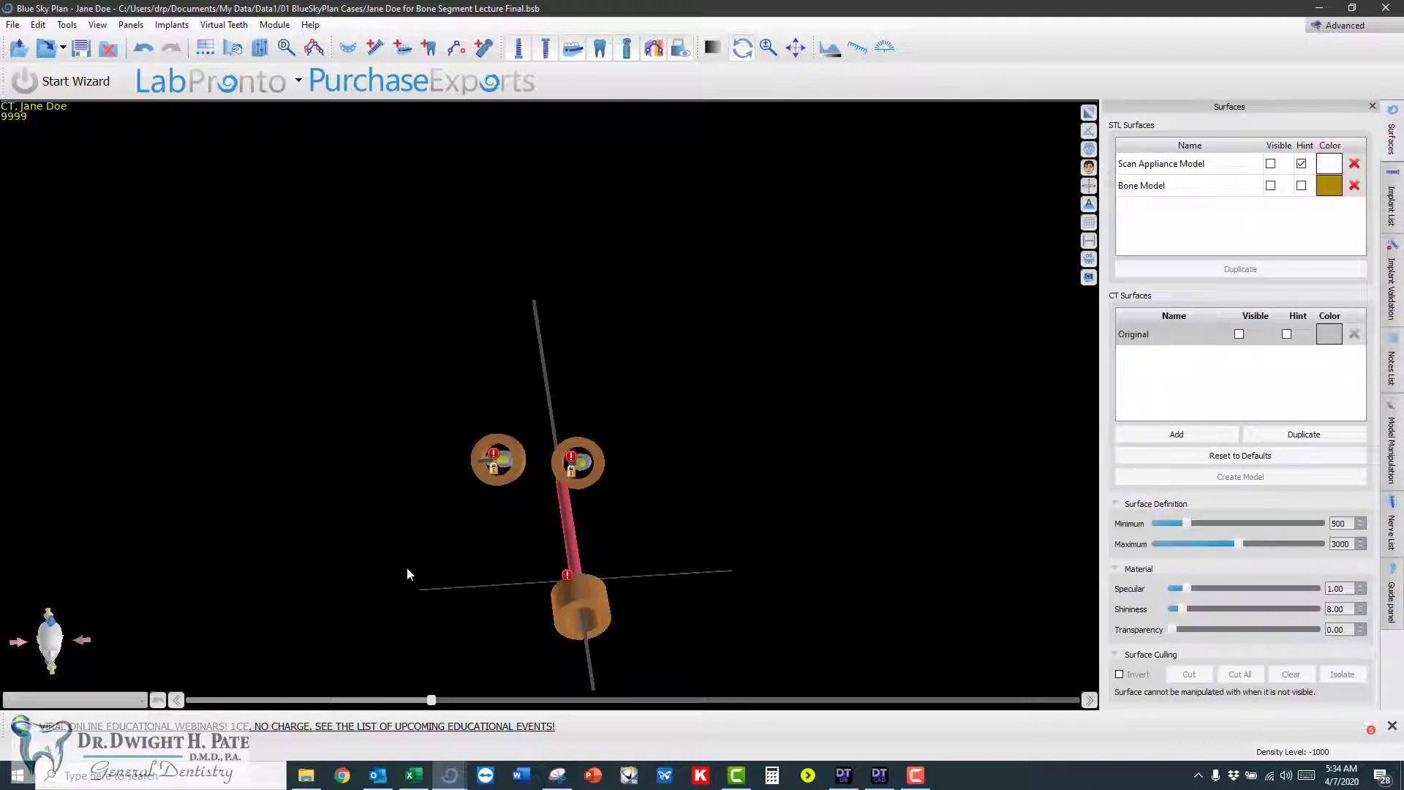
drag(406, 574, 583, 595)
drag(436, 492, 484, 350)
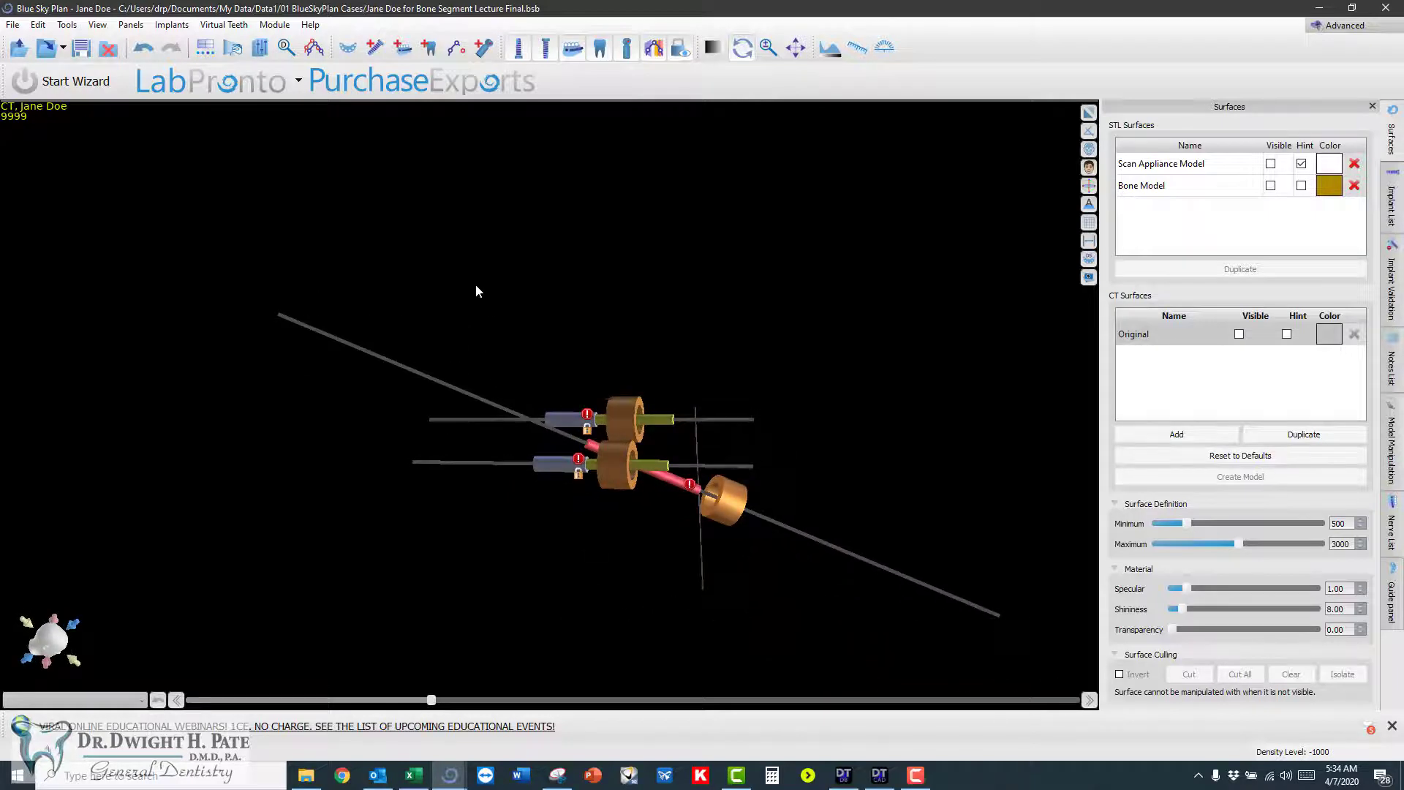
drag(476, 287, 756, 184)
drag(802, 574, 210, 541)
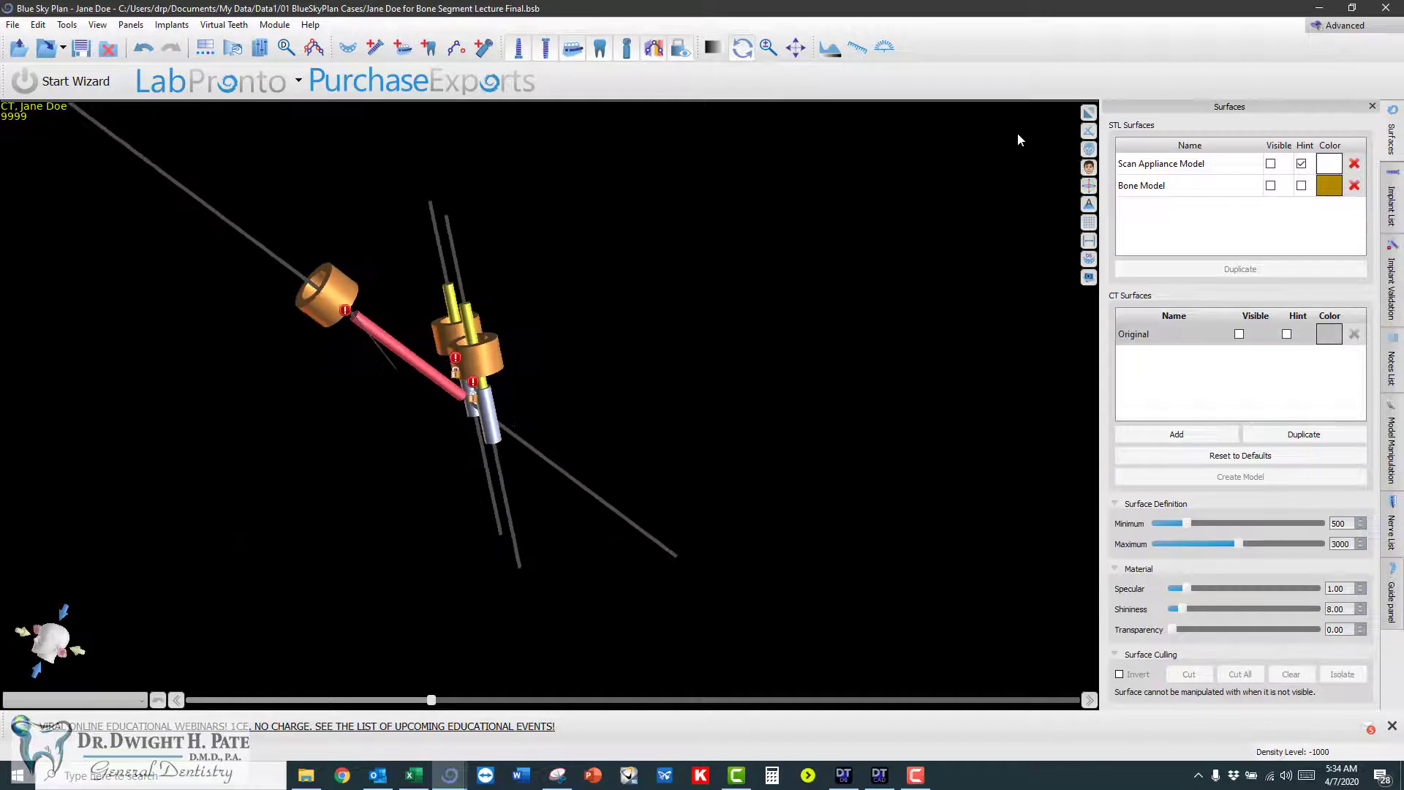
click(1271, 186)
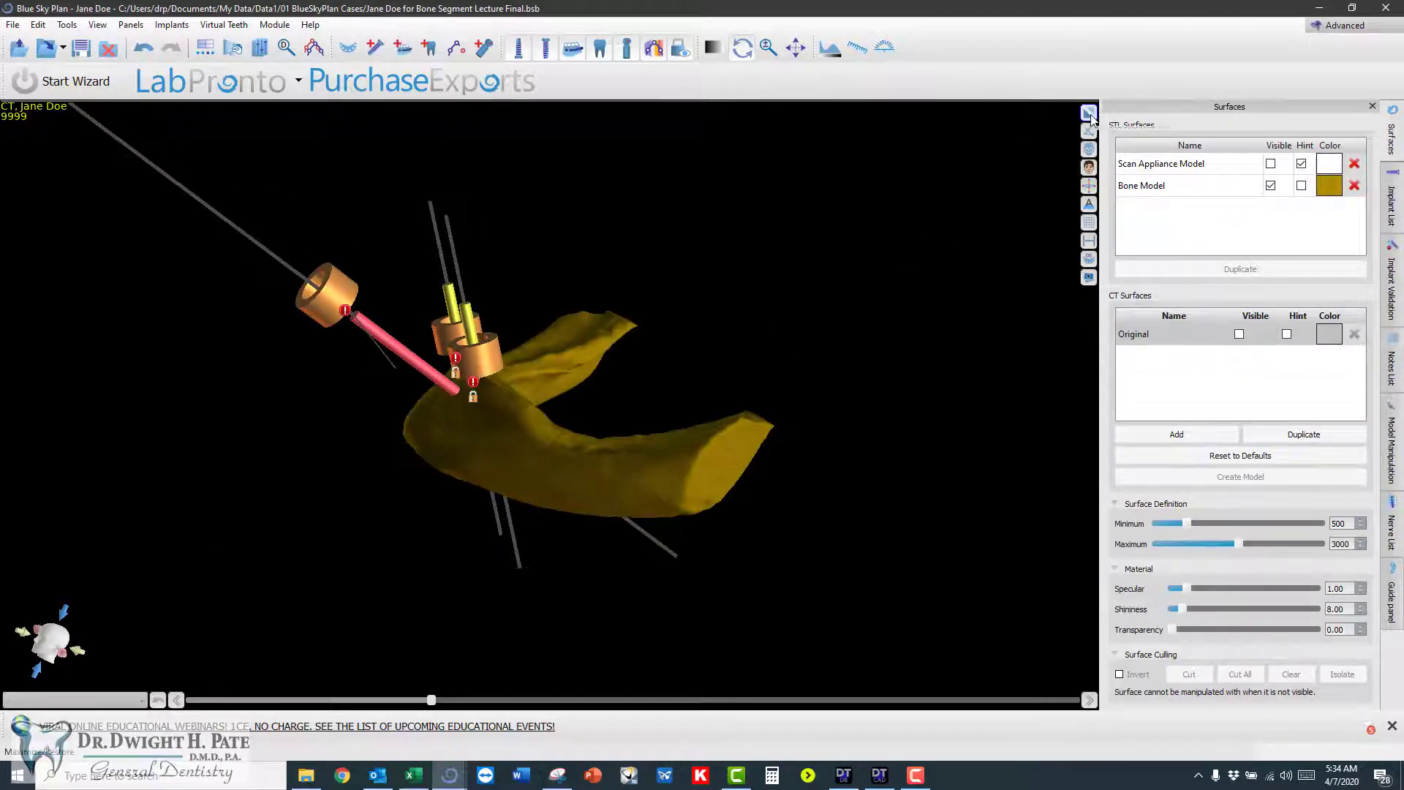
- Restore the multi-view layout and turn the oblique slice to show custom implant 2 lengthwise with the jawbone cross-section
click(1088, 113)
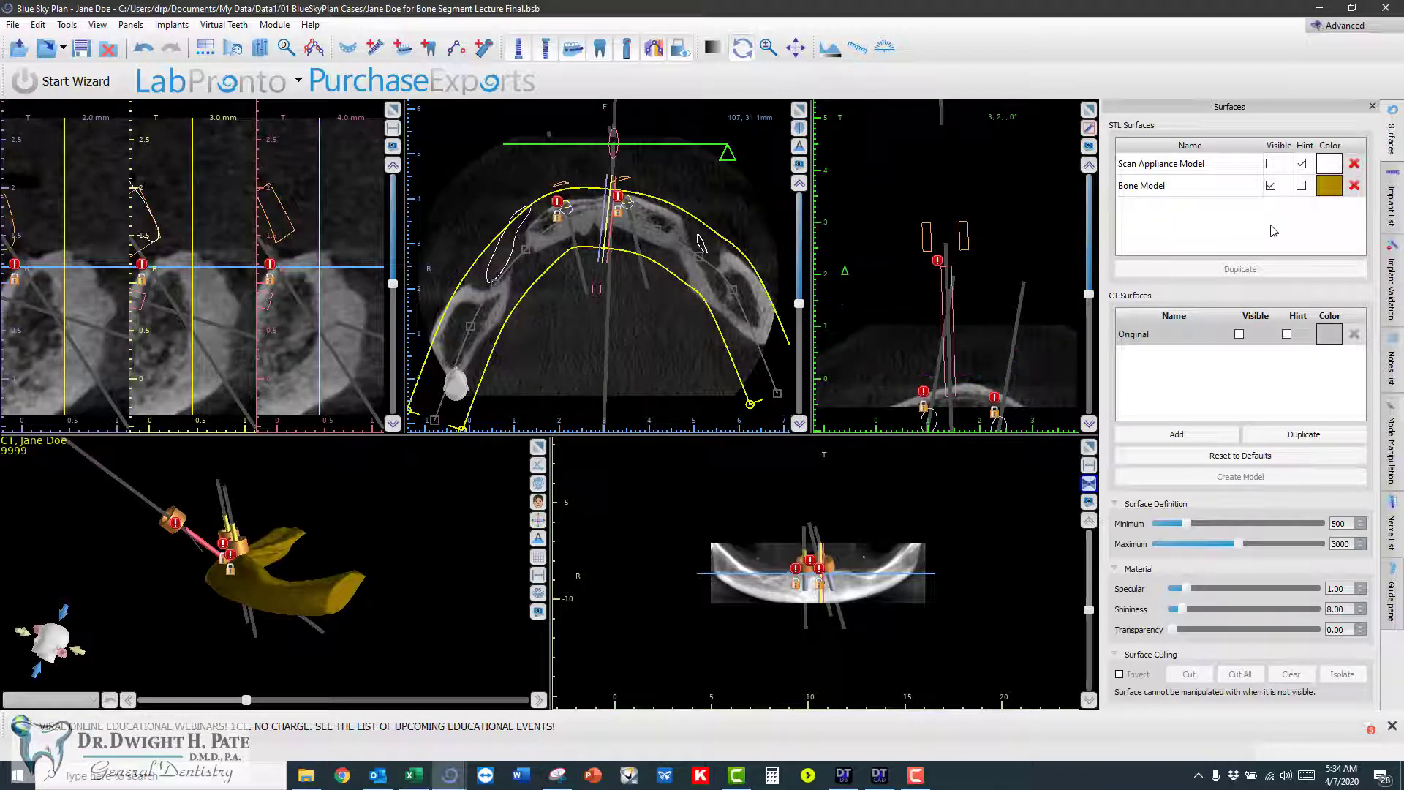
click(1391, 199)
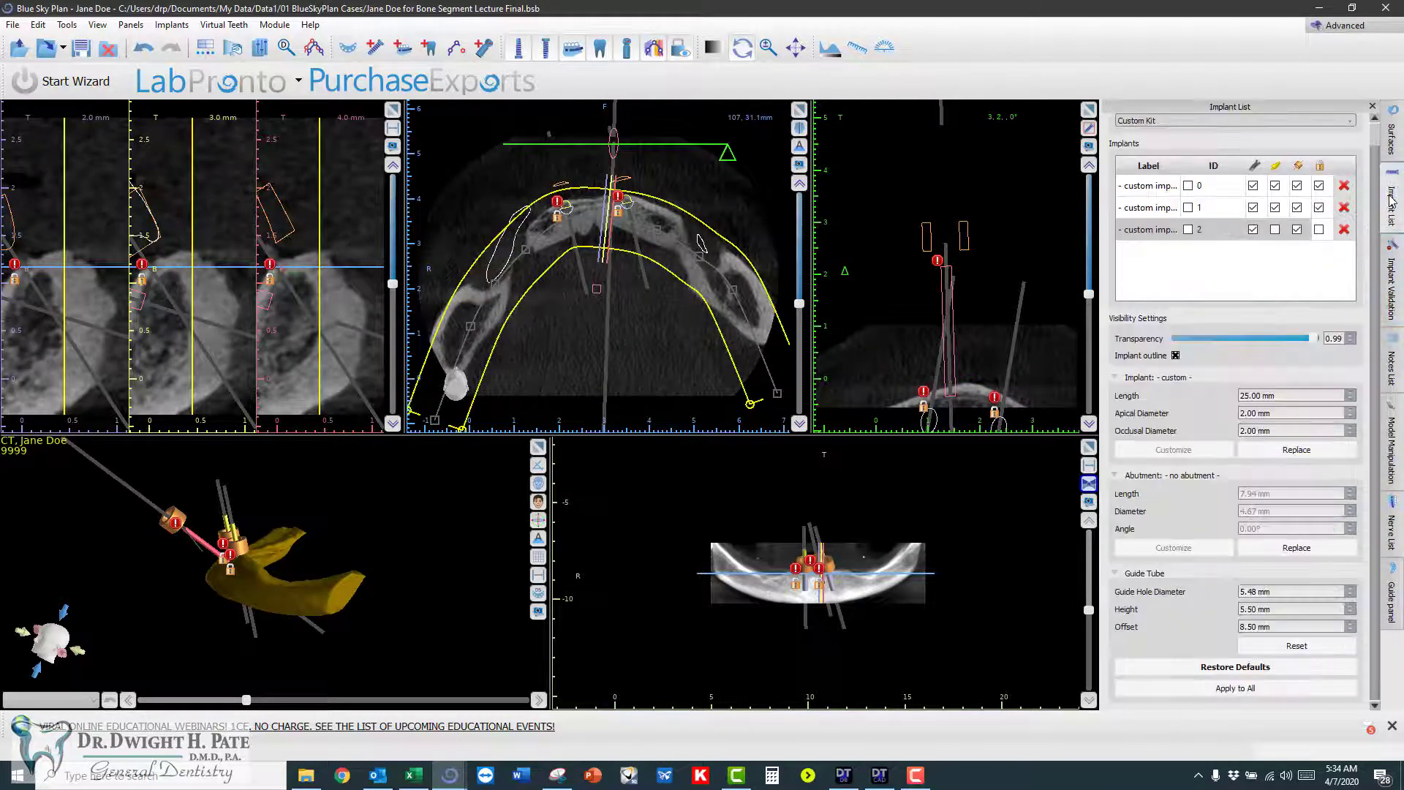
click(1164, 230)
drag(963, 295, 981, 218)
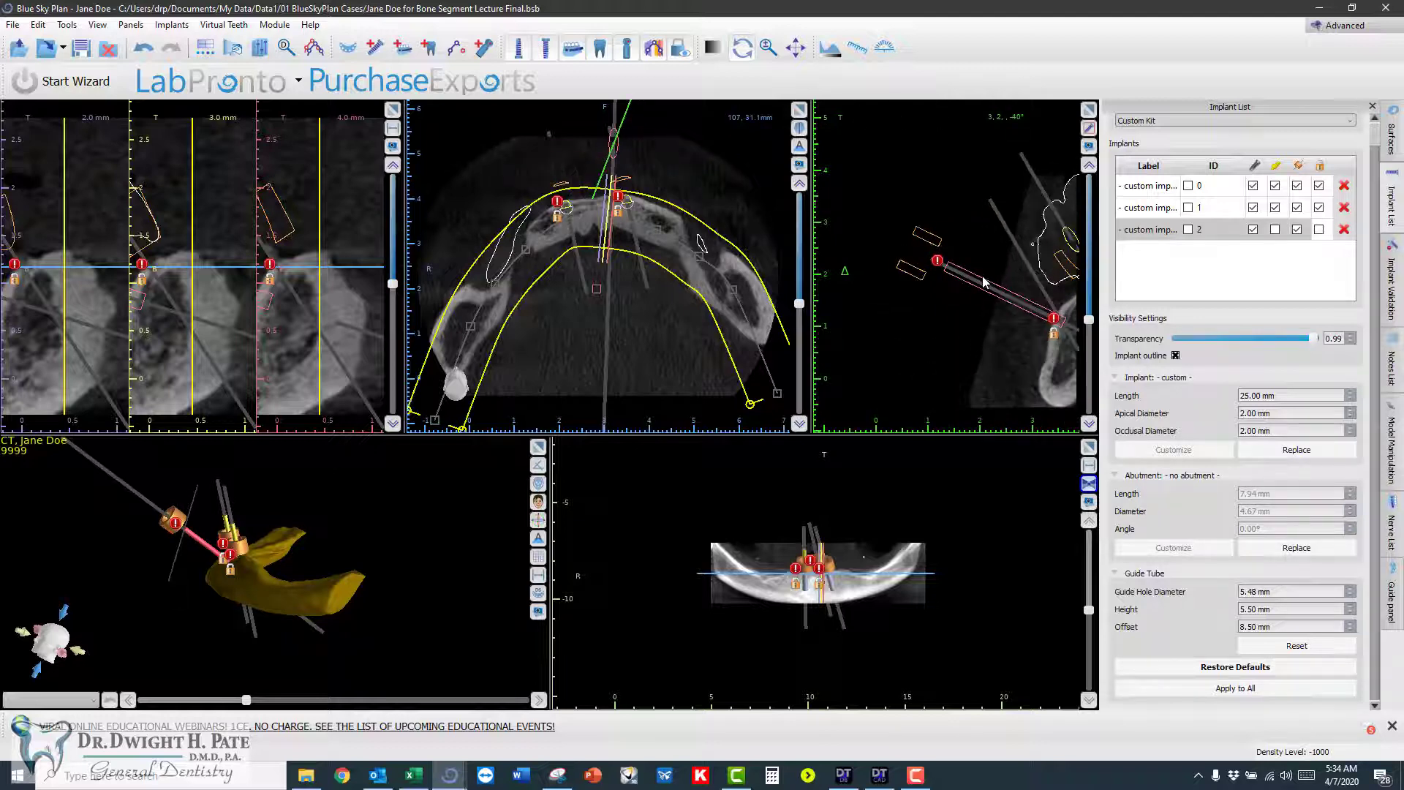
middle_drag(981, 218, 906, 202)
scroll(906, 201, down, 4)
scroll(907, 201, up, 3)
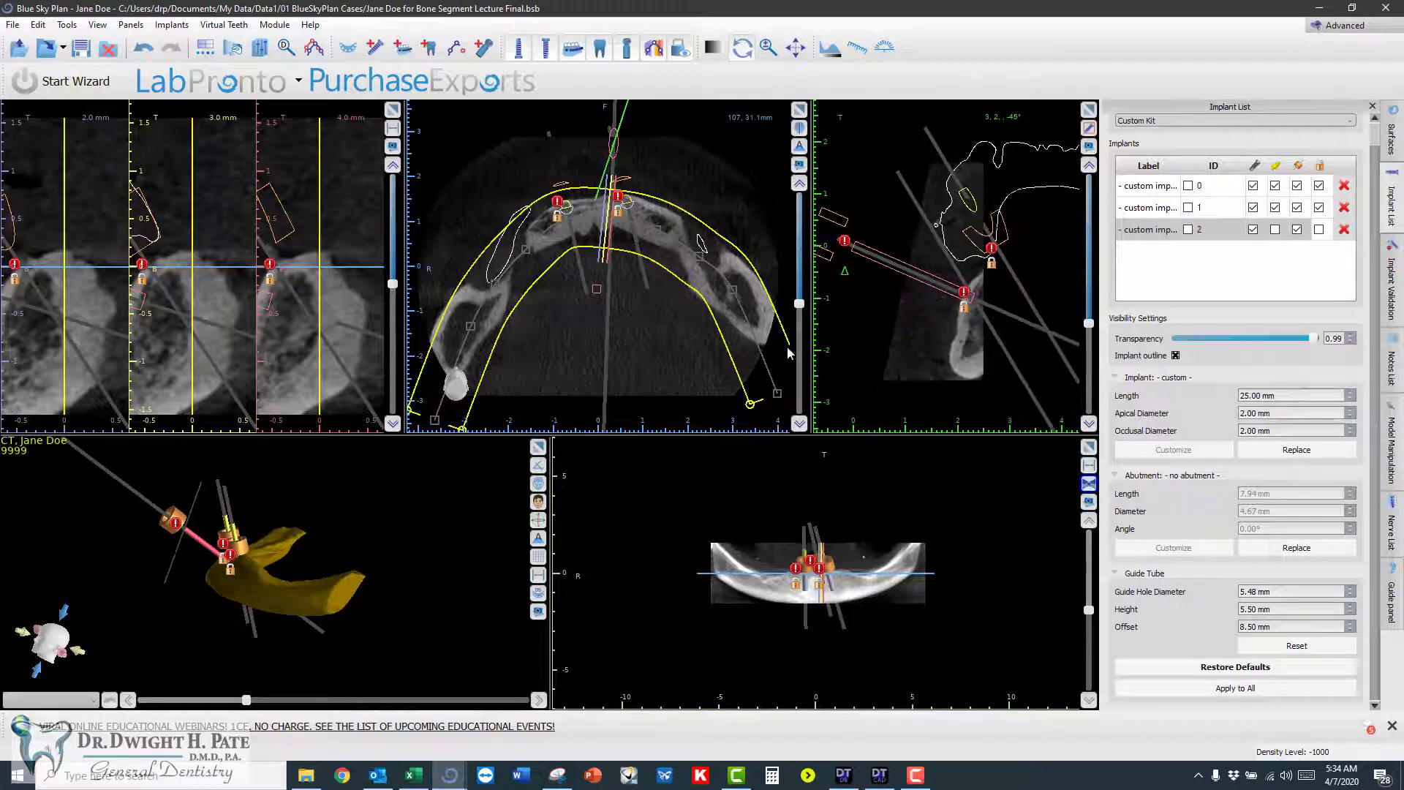
- Widen the panoramic curve's band and slide custom implant 2 along its axis deeper into the front of the jawbone
drag(750, 411, 710, 430)
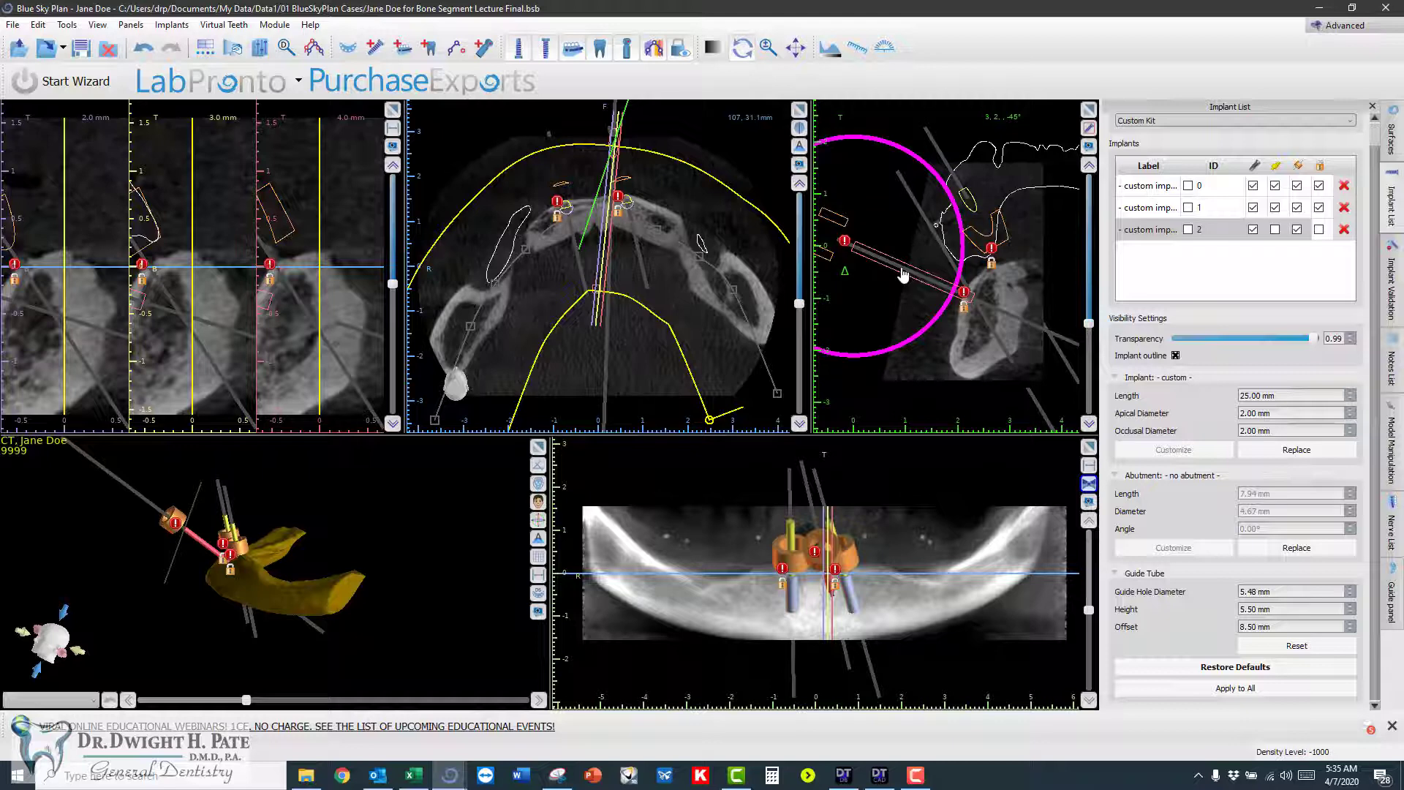
drag(903, 275, 935, 283)
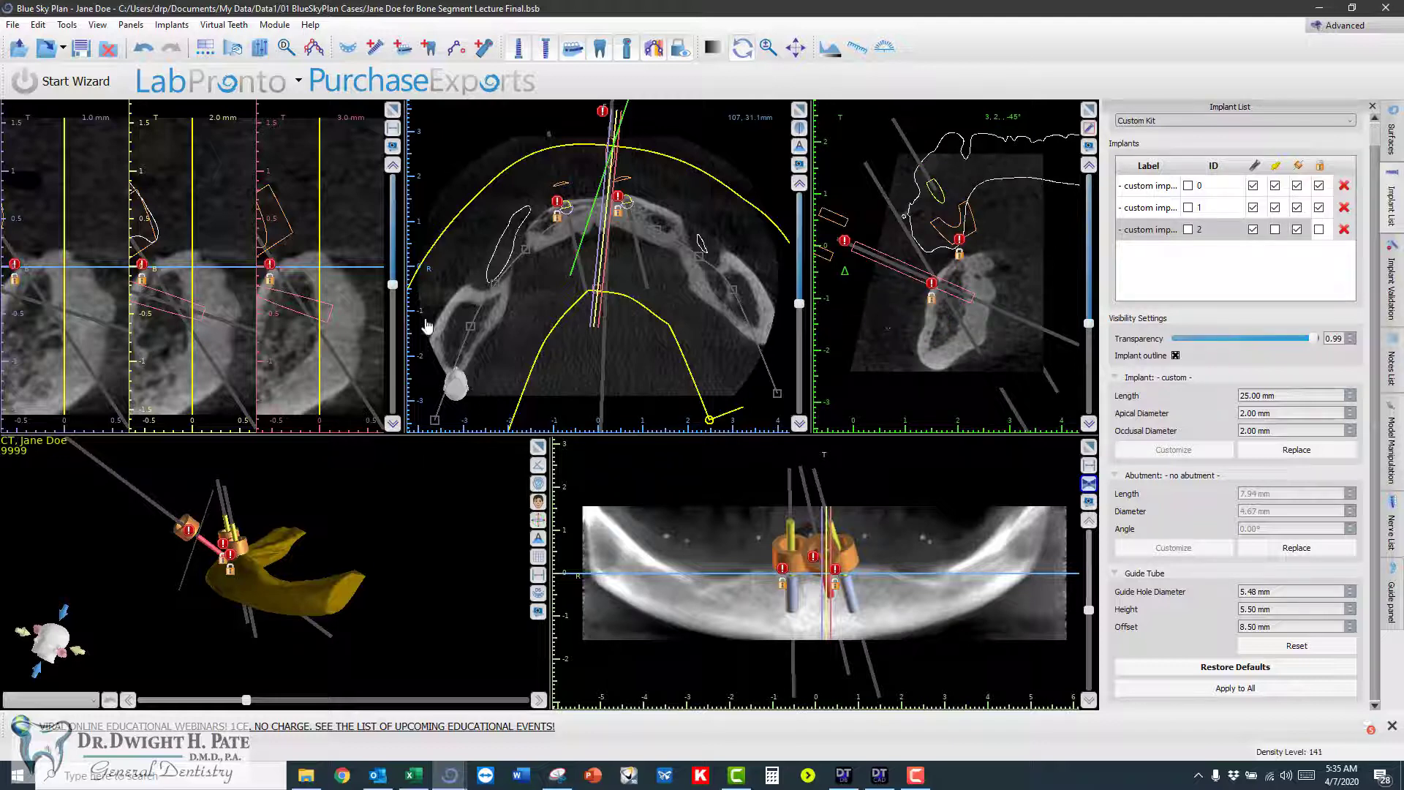
- Examine custom implant 2's path relative to the bone and neighbouring implants through the cross-sections and the 3D view
right_drag(211, 249, 213, 276)
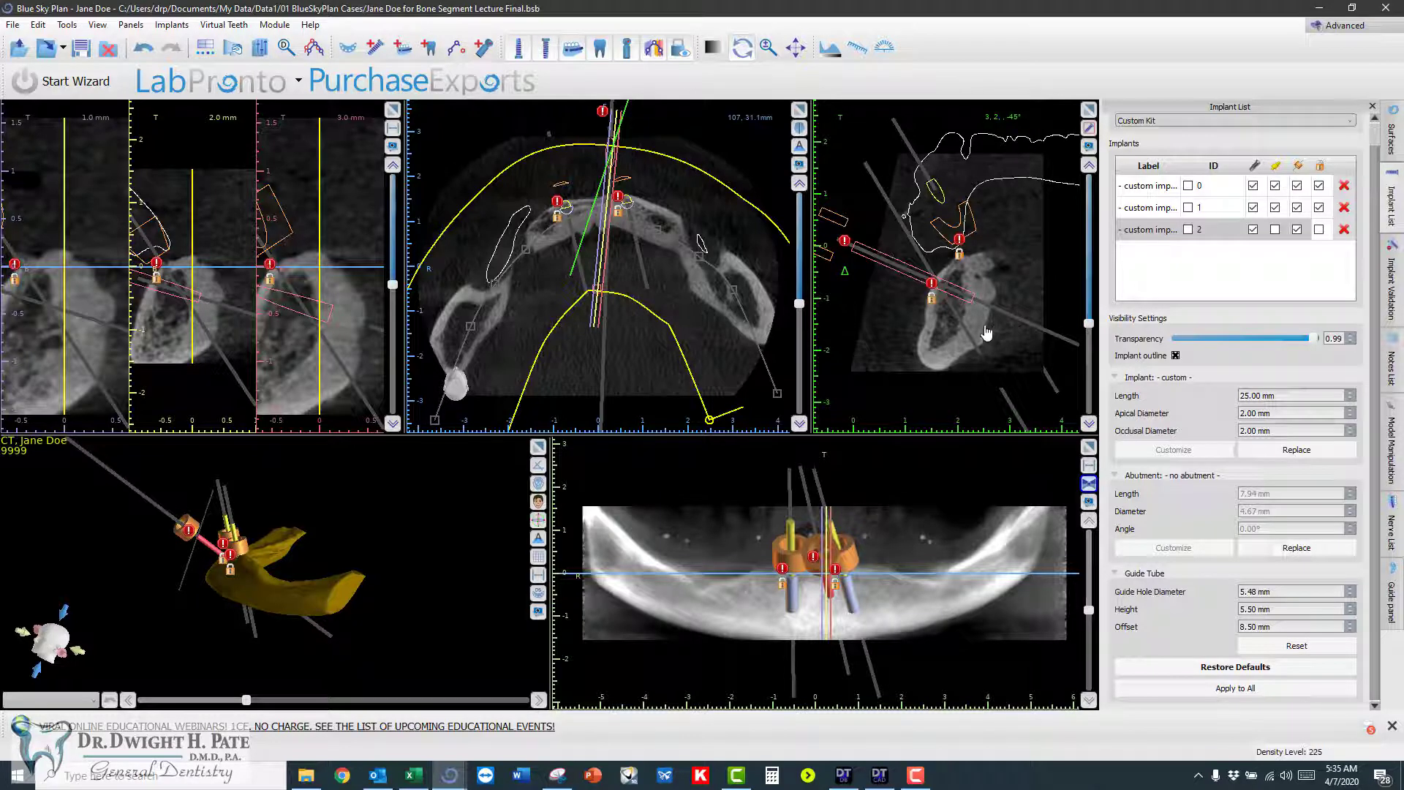
scroll(208, 302, down, 3)
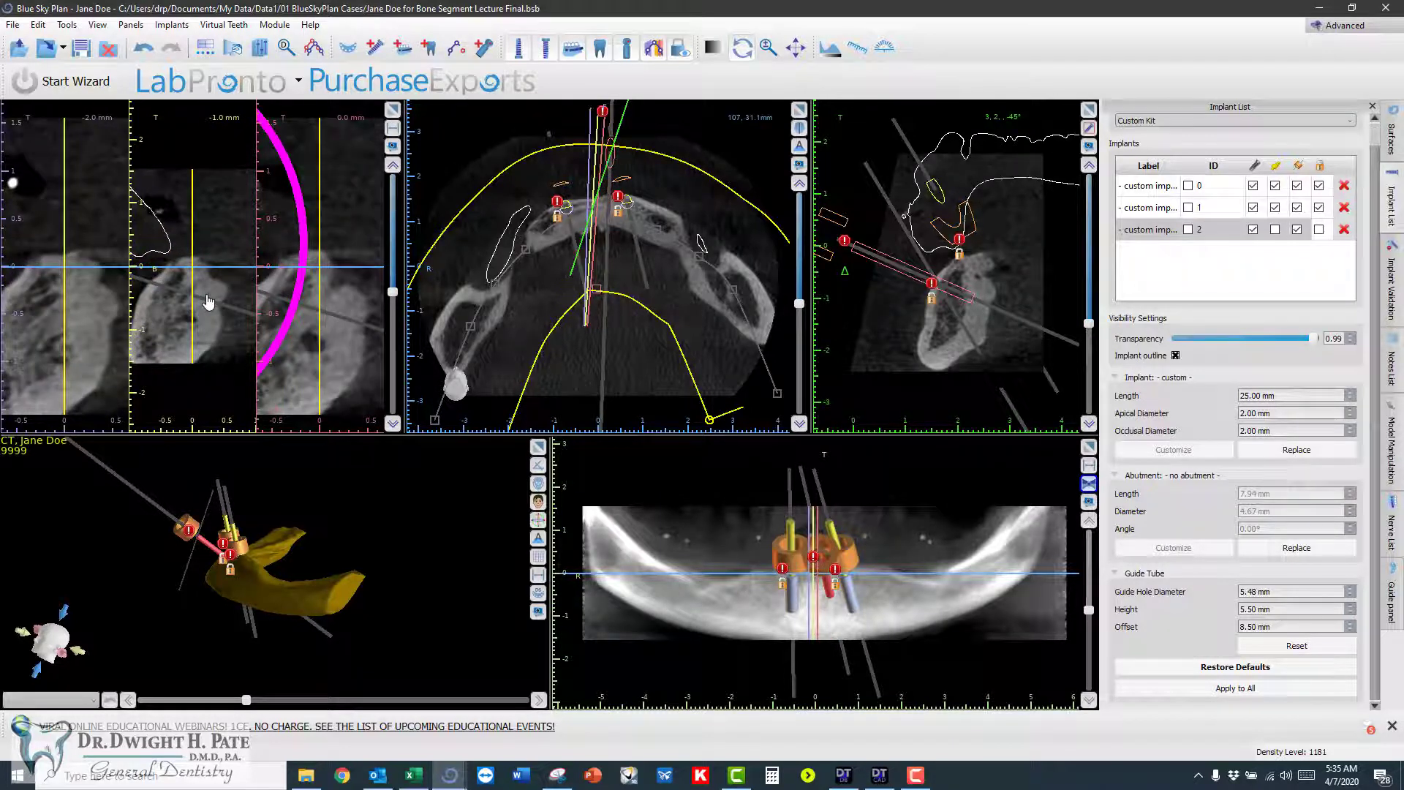
scroll(208, 302, up, 2)
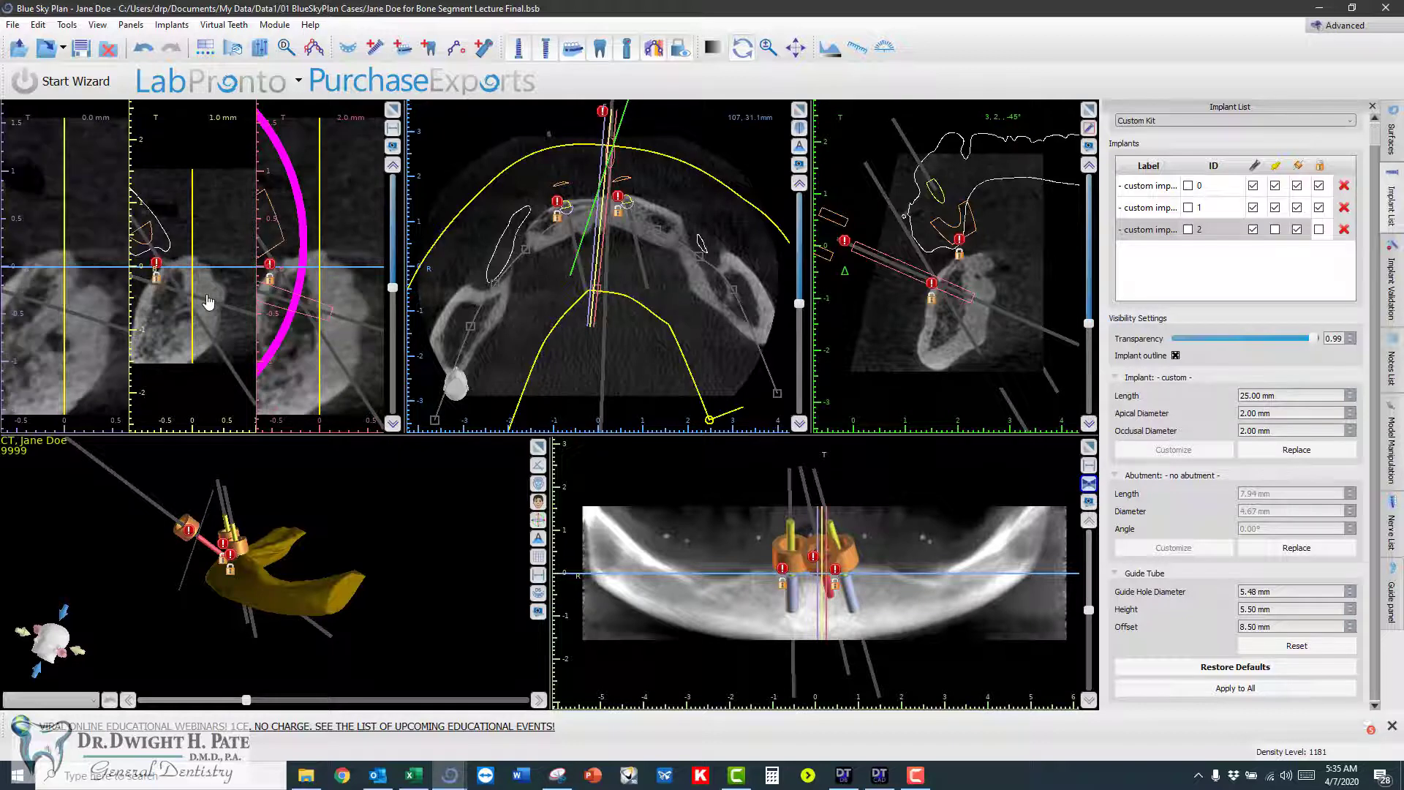
scroll(209, 302, up, 1)
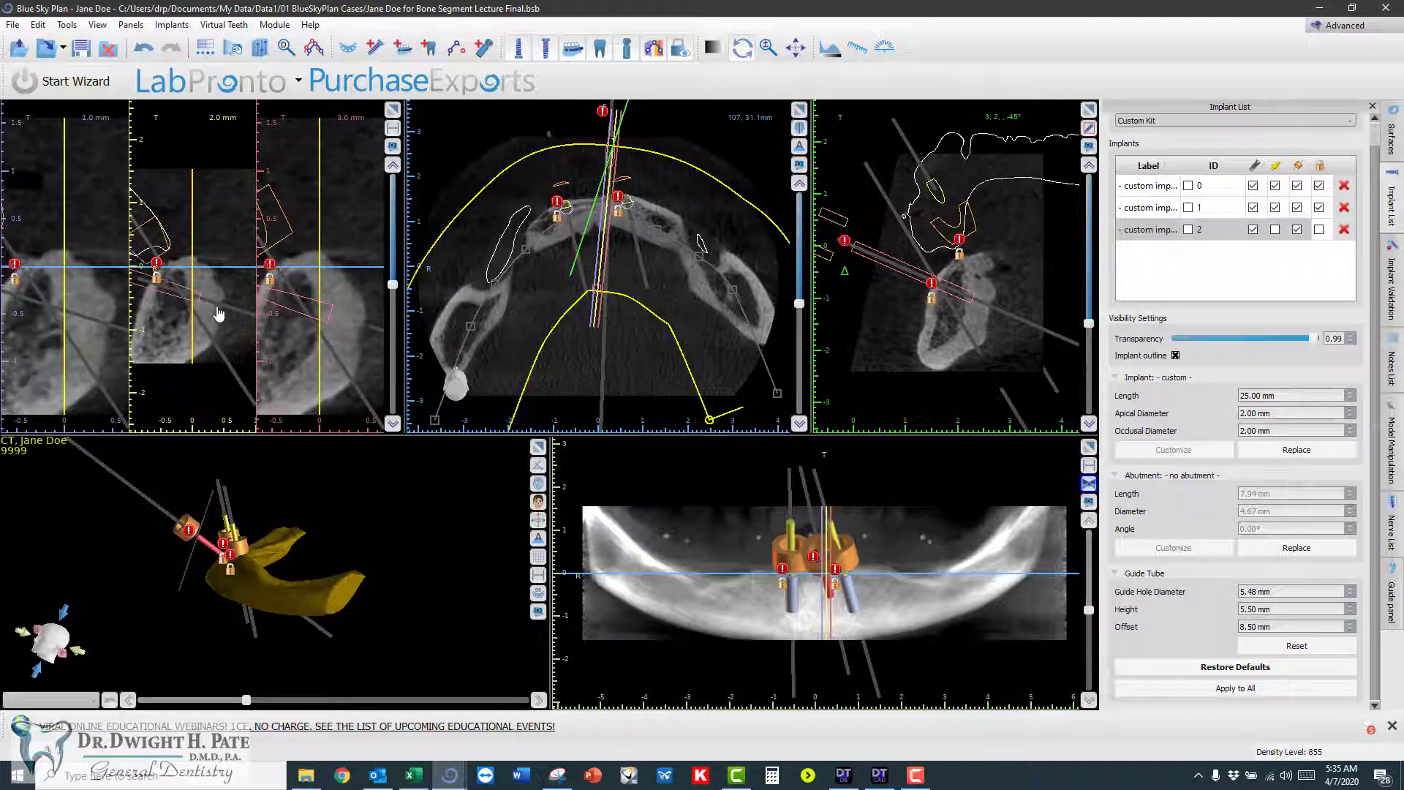
scroll(218, 314, up, 1)
scroll(218, 314, up, 3)
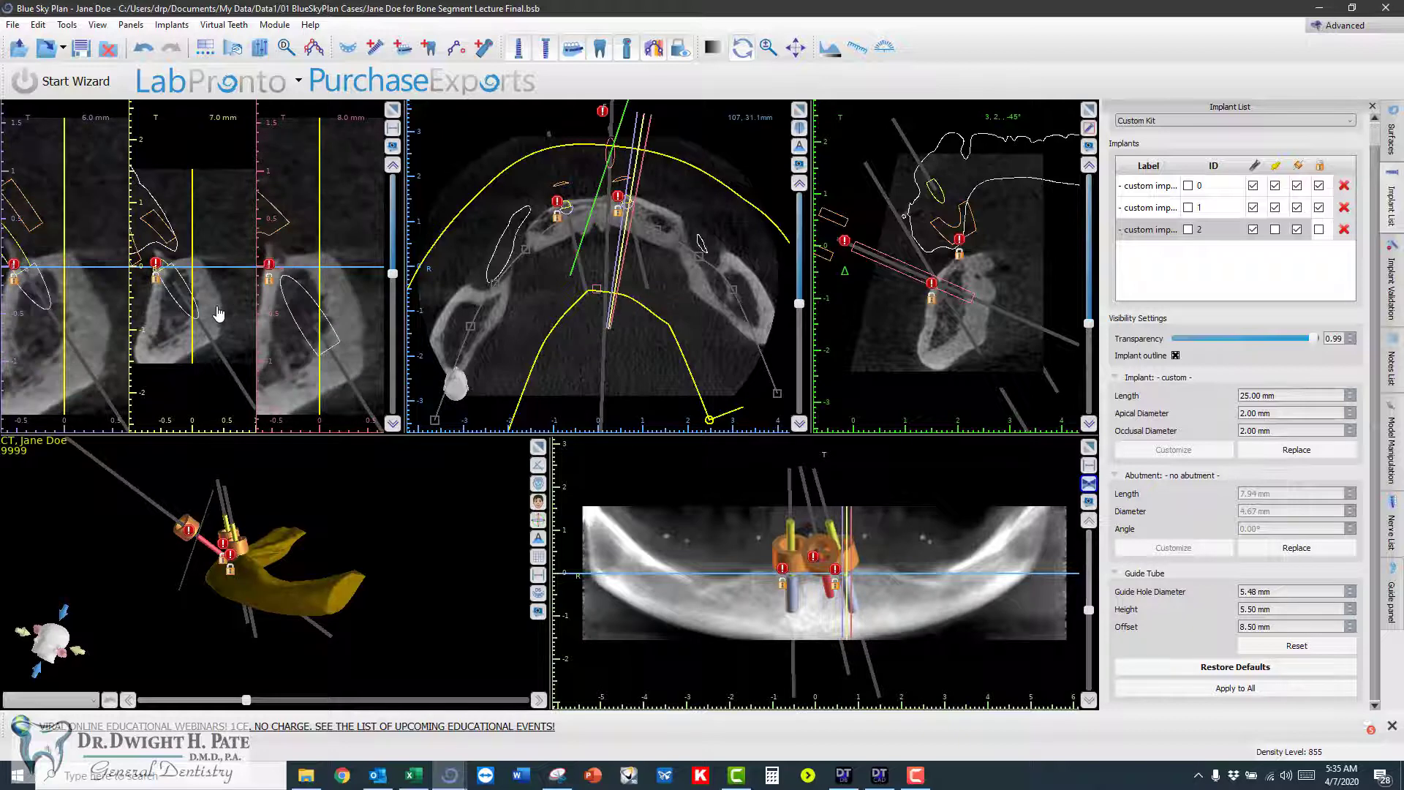
scroll(218, 313, up, 1)
scroll(218, 314, down, 1)
scroll(218, 314, up, 1)
drag(163, 627, 351, 665)
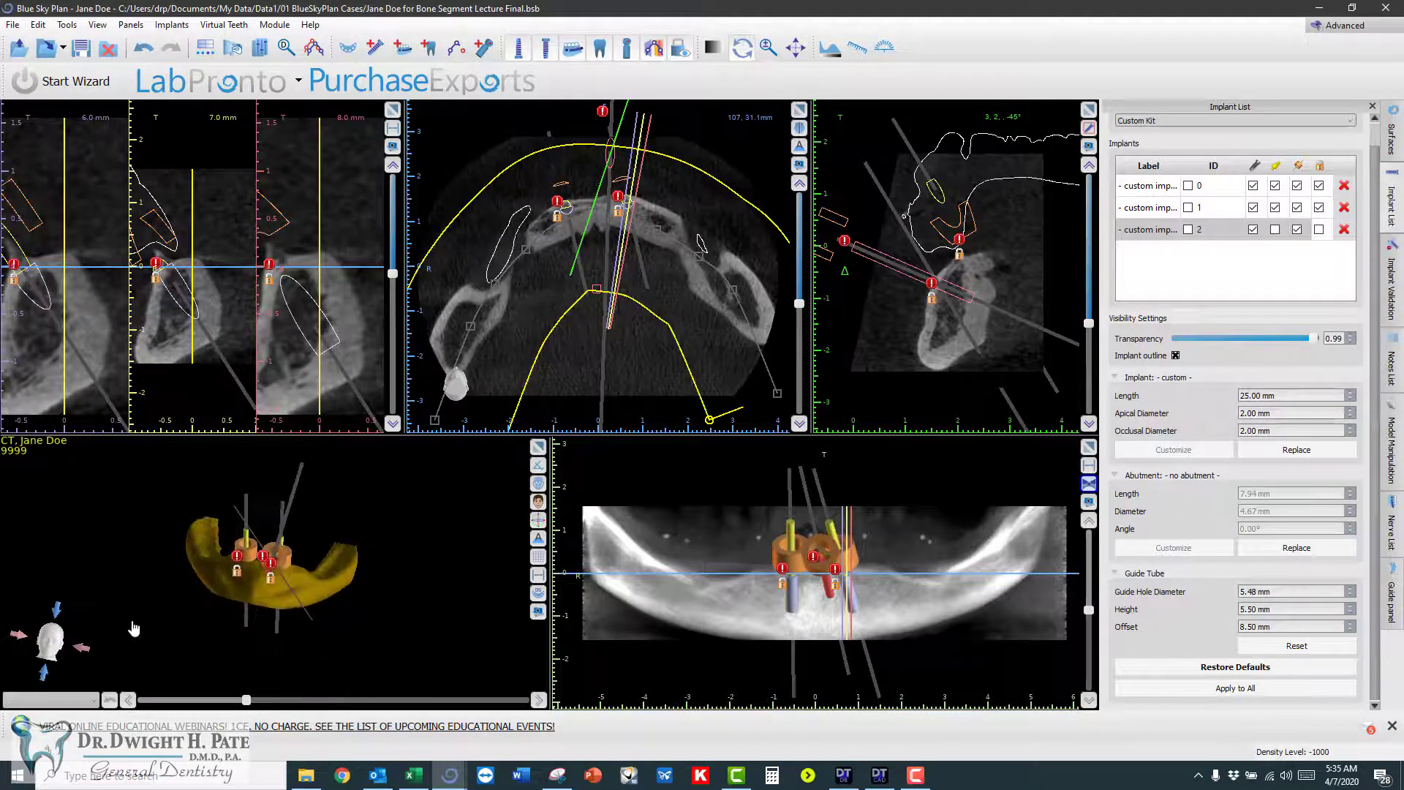
drag(134, 629, 156, 694)
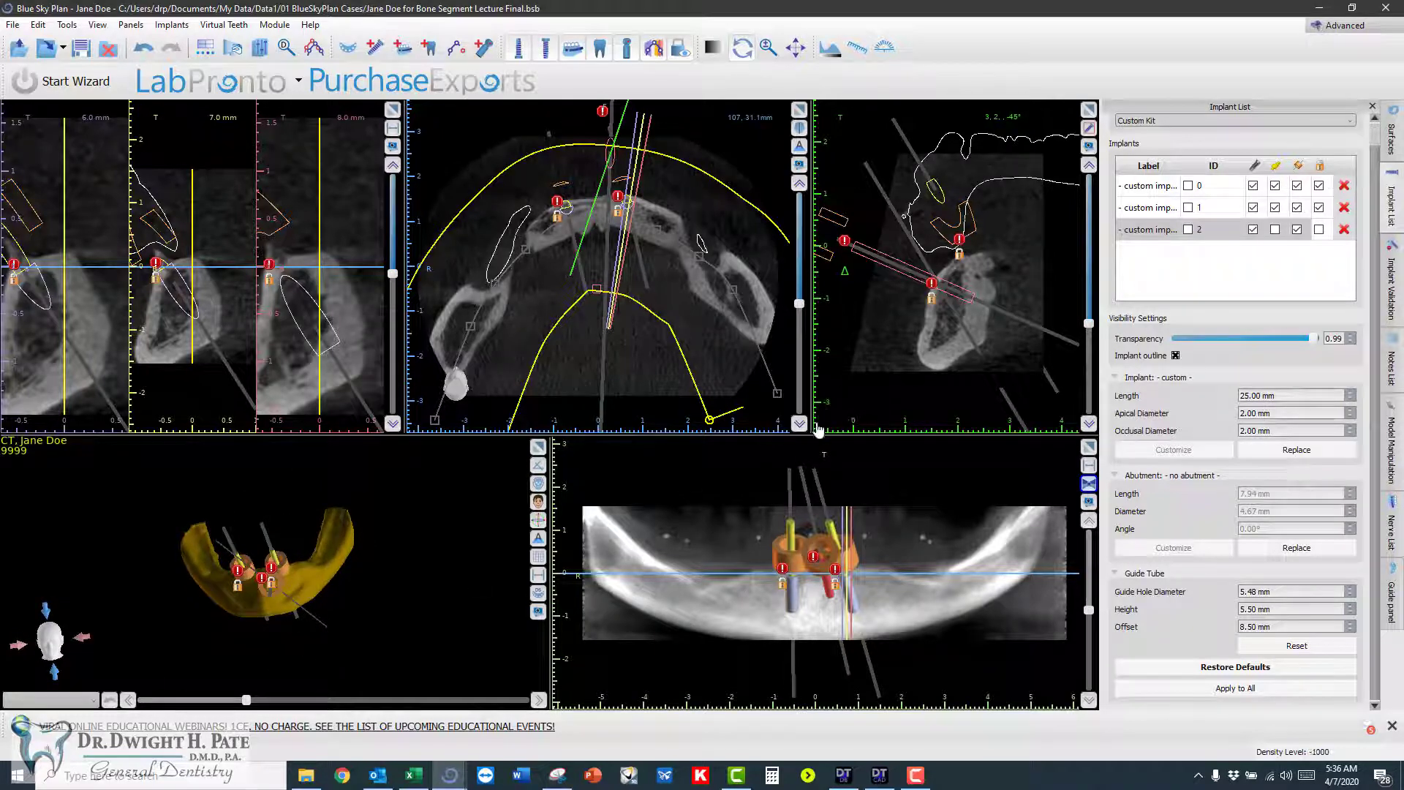
- Consult the fixation pin sleeve dimensions in the Excel data sheet, and set custom implant 2's guide hole diameter to 3.20 mm
click(414, 776)
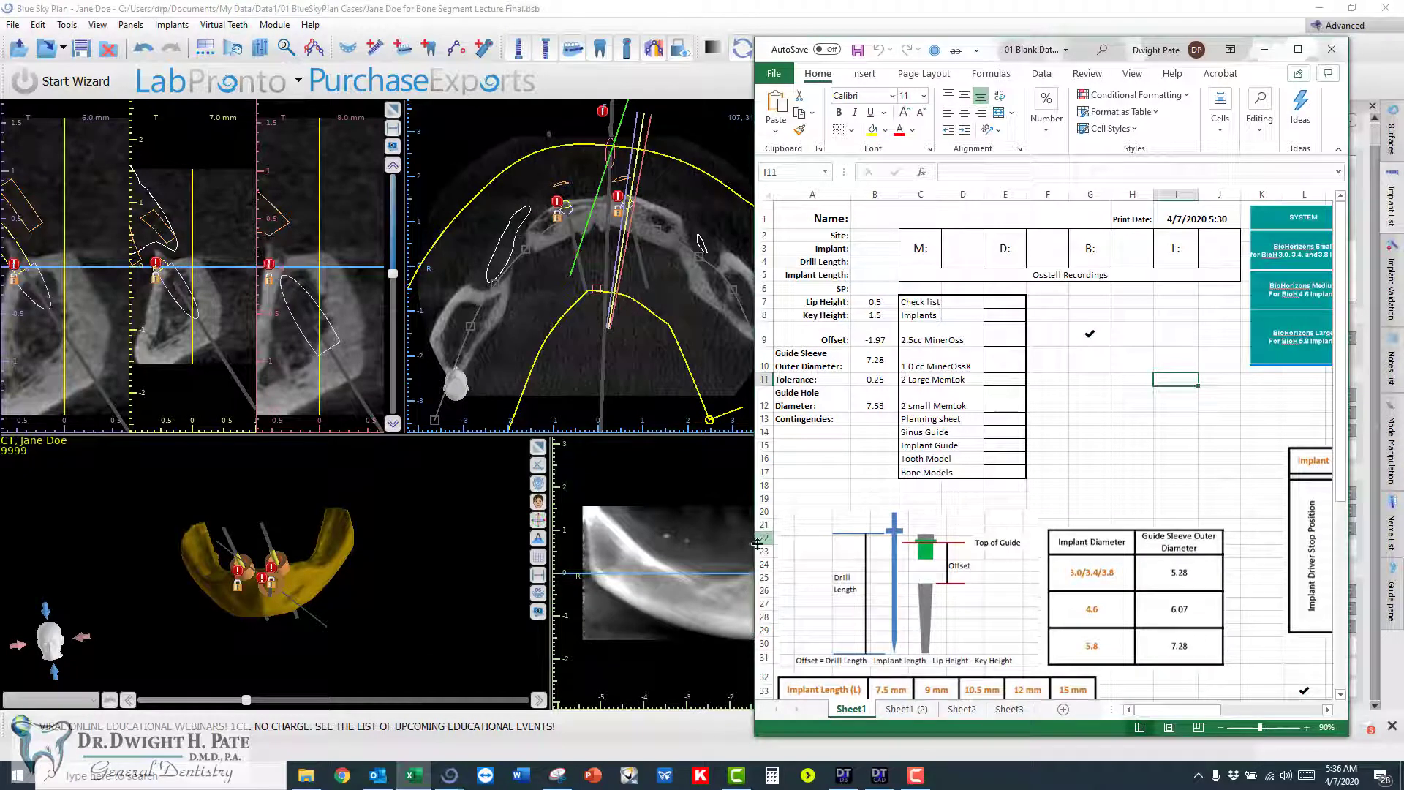
drag(753, 565, 476, 565)
scroll(1186, 585, down, 5)
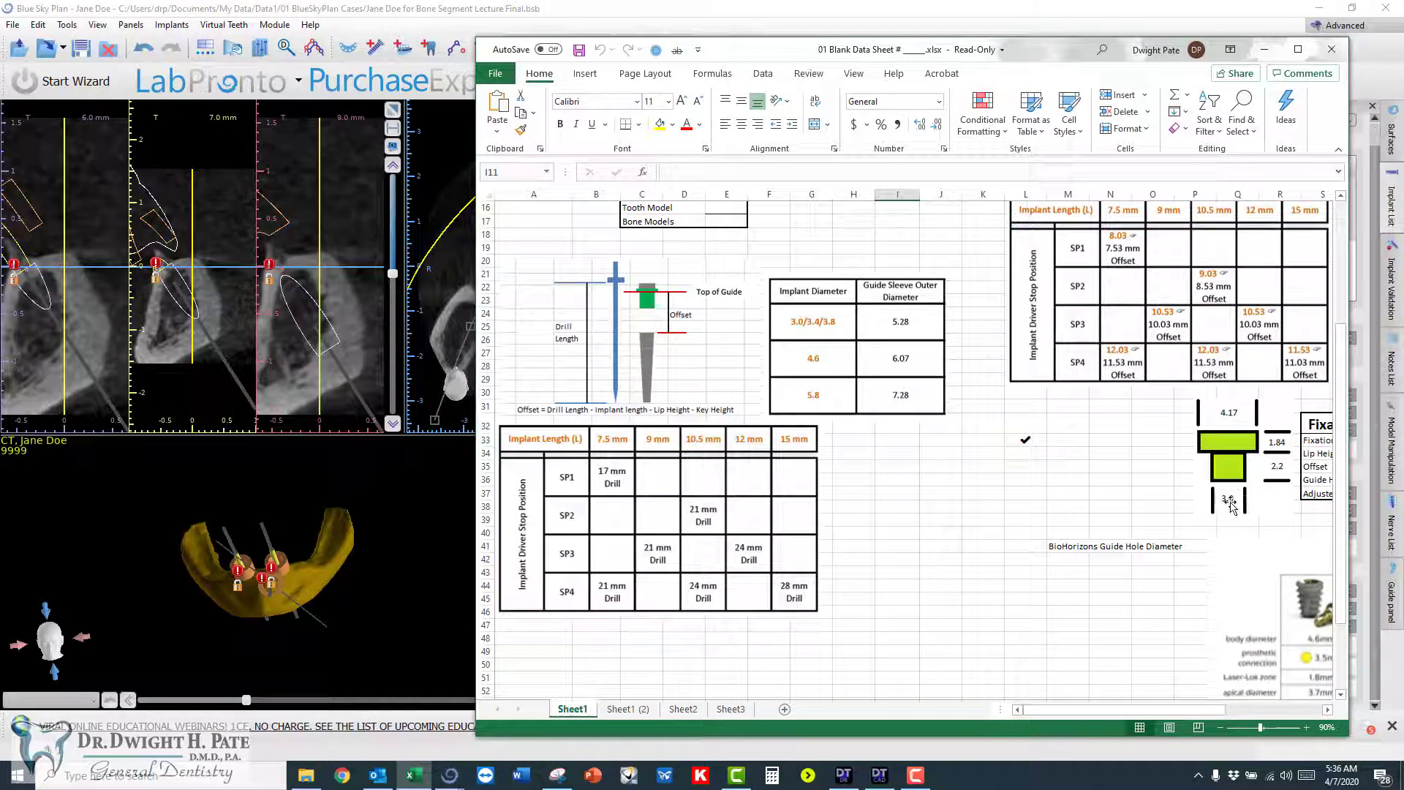
click(427, 625)
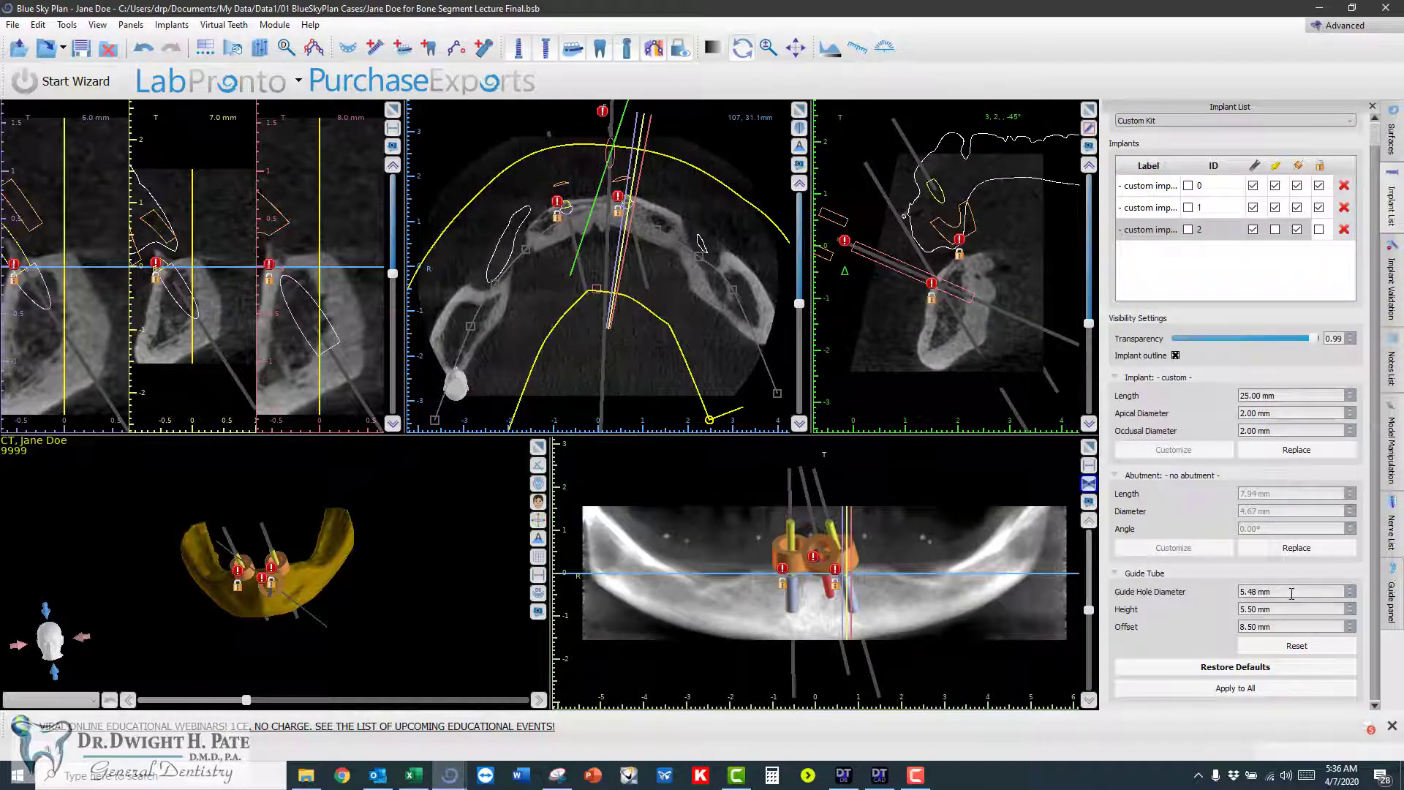
drag(1286, 593, 1174, 598)
key(Return)
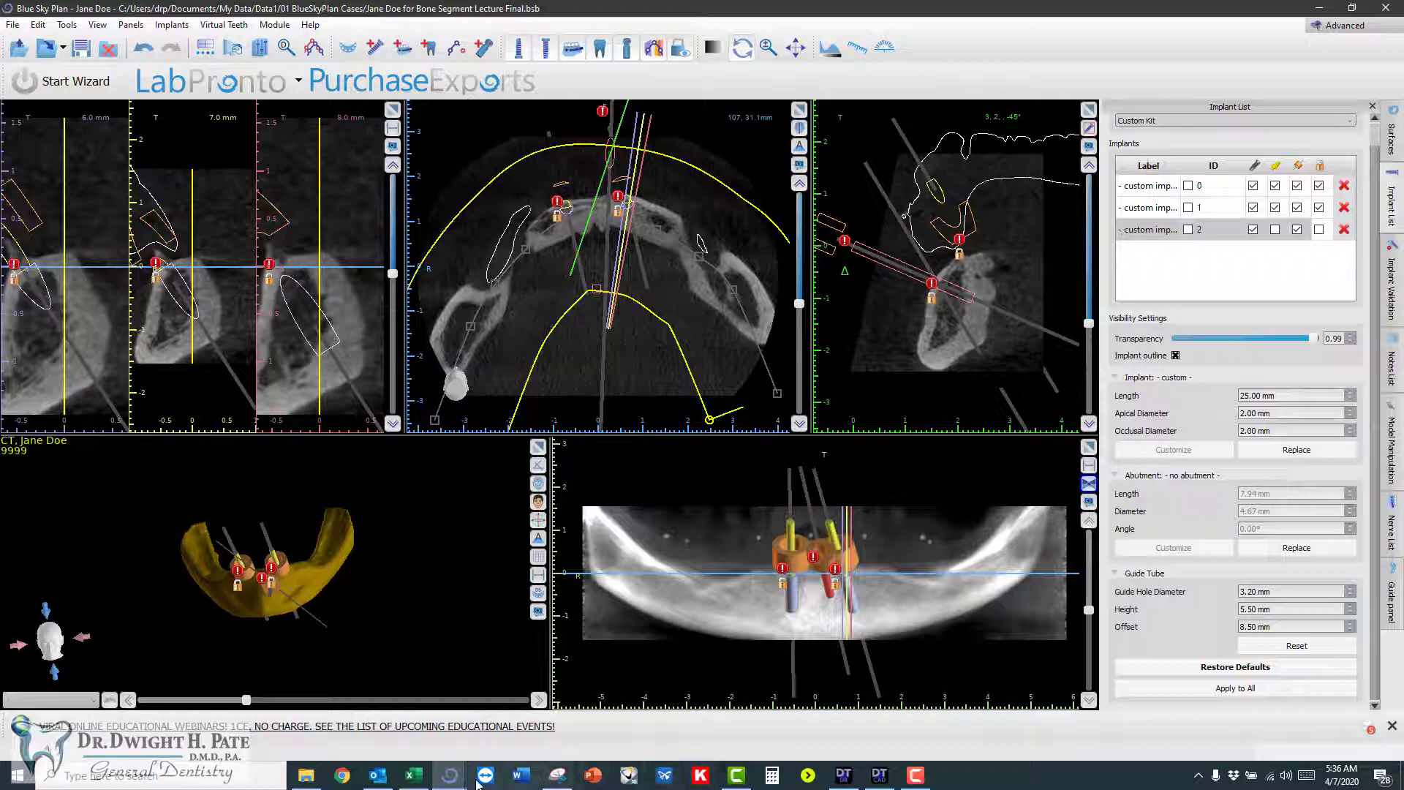
- Switch to the Excel data sheet and set the drill length under Fixation Pin Calculation to 28
click(414, 777)
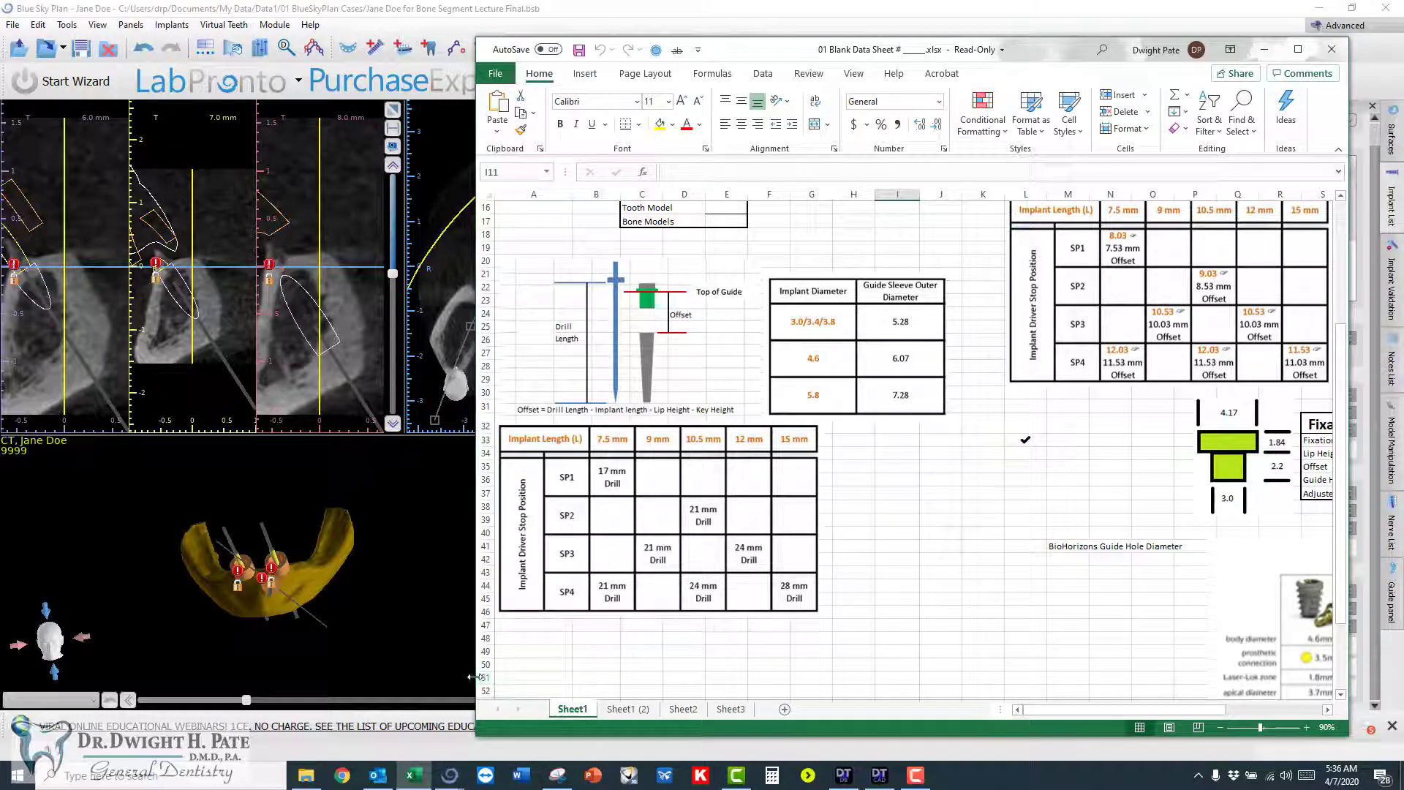
drag(471, 676, 268, 696)
click(1247, 508)
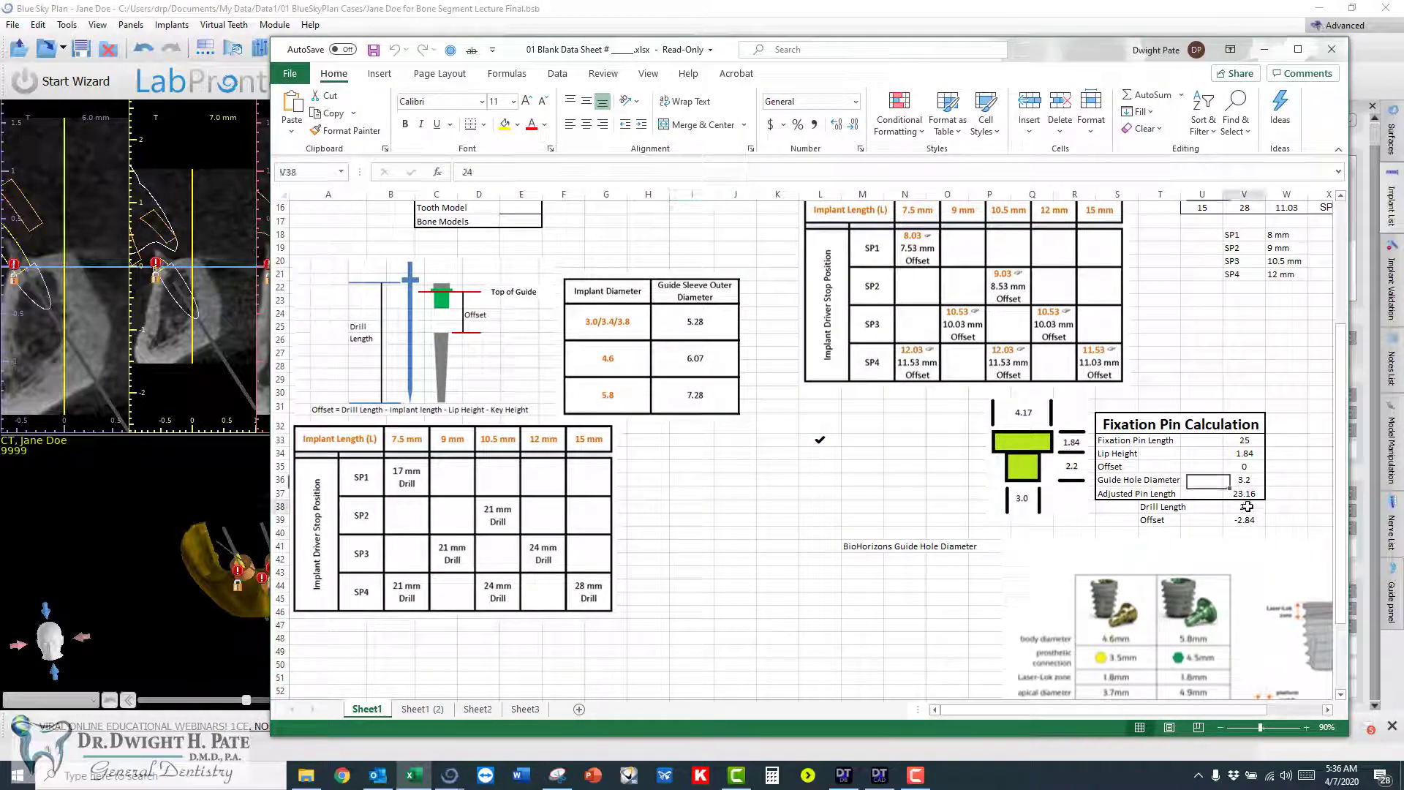
text(2)
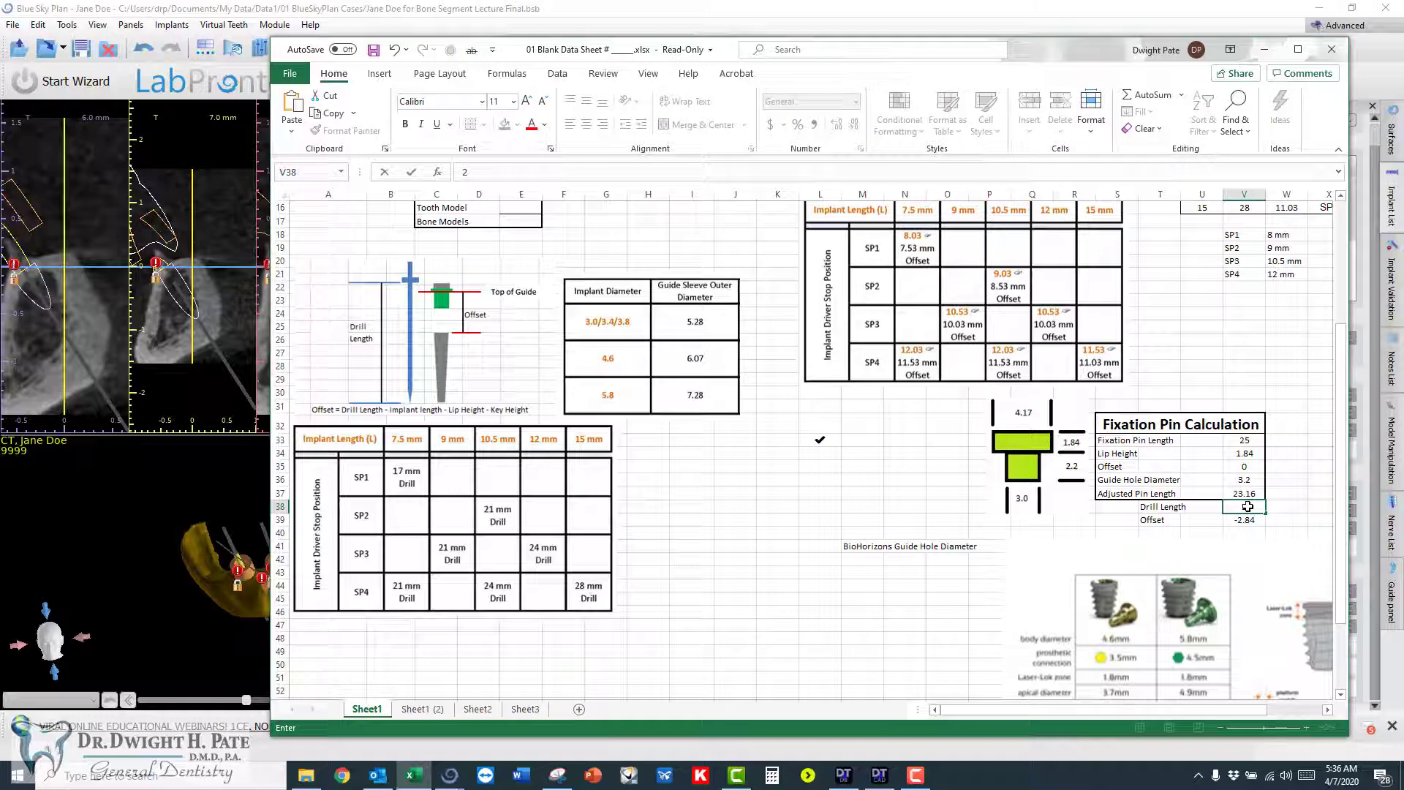
text(8)
key(Return)
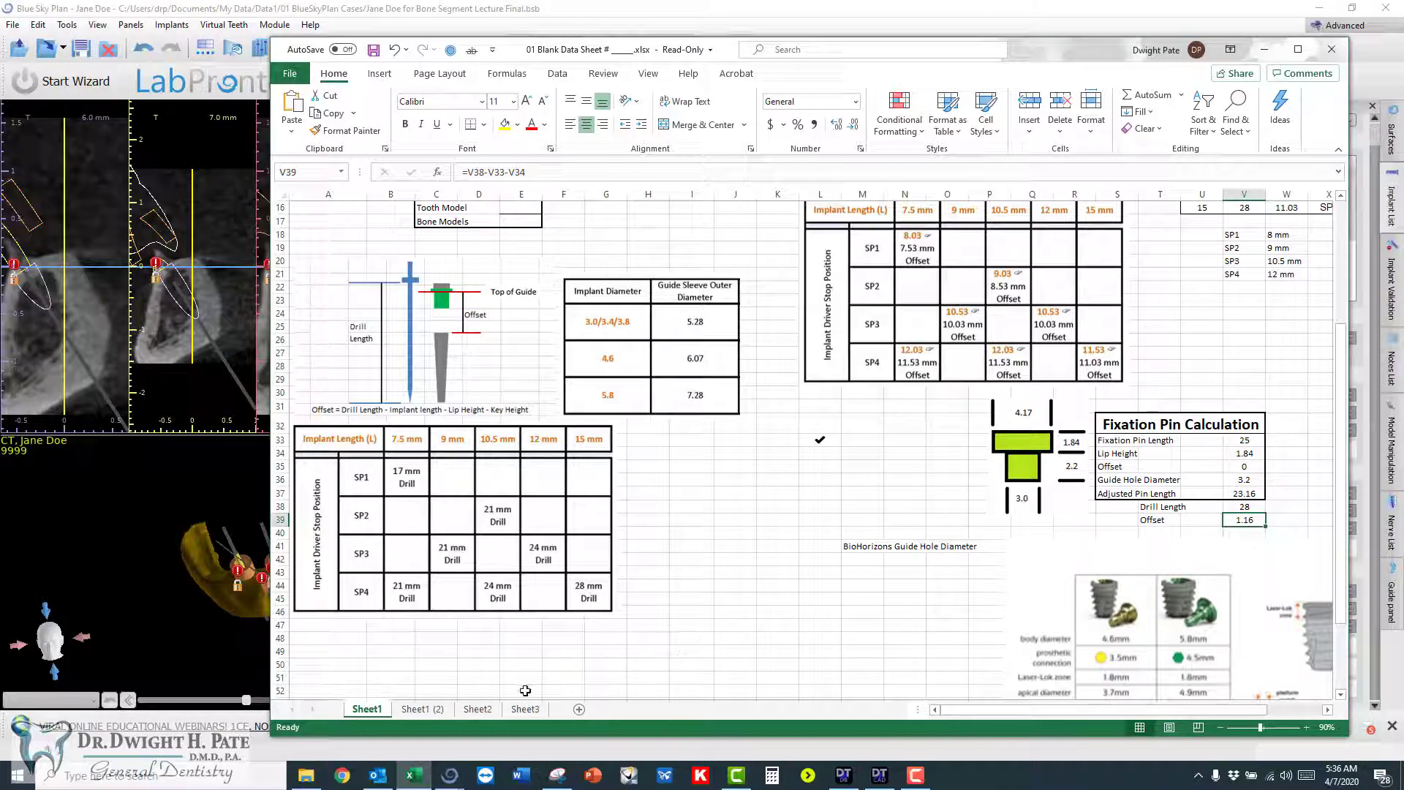
- Return to Blue Sky Plan and set the guide tube offset of custom implant 2 to 1.16 mm
click(217, 636)
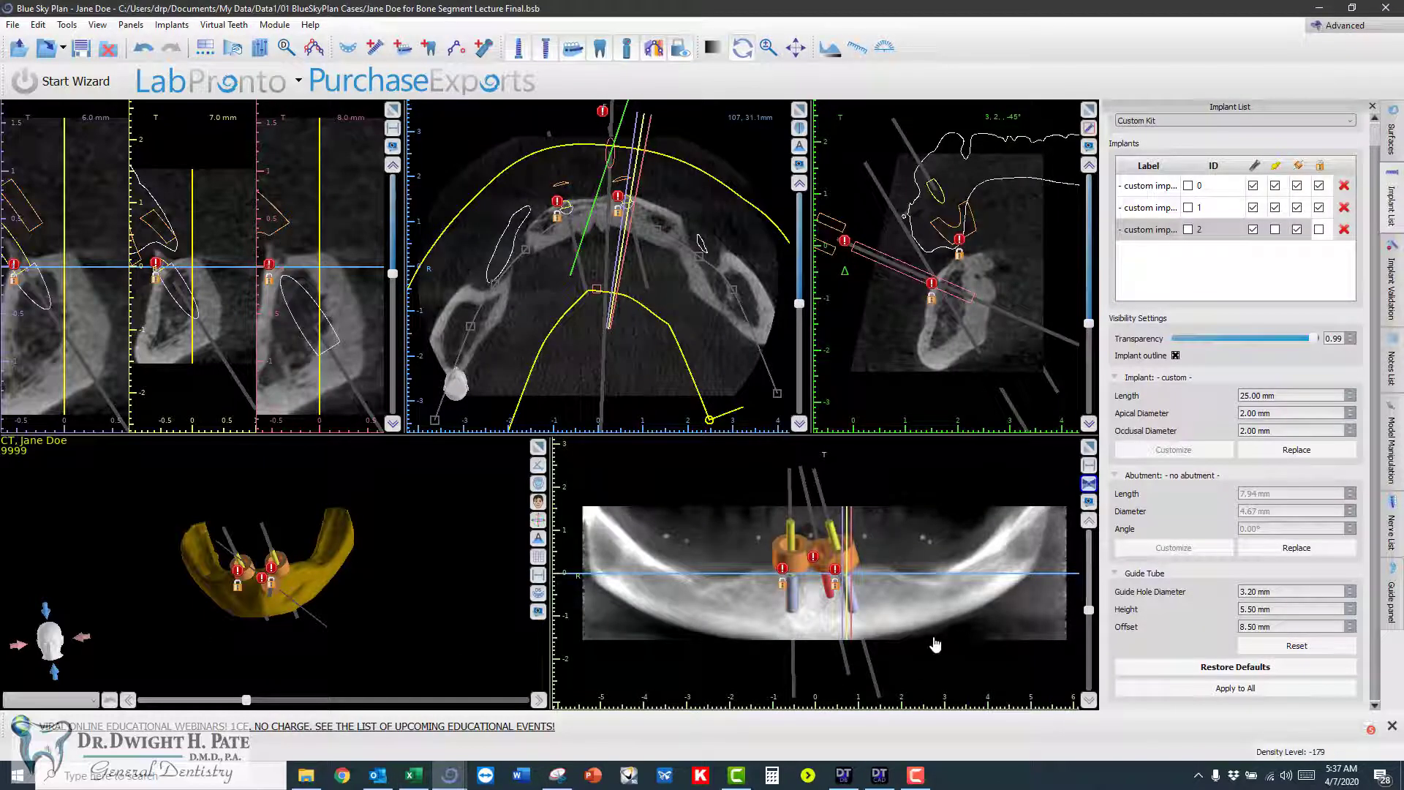
key(Return)
text(1)
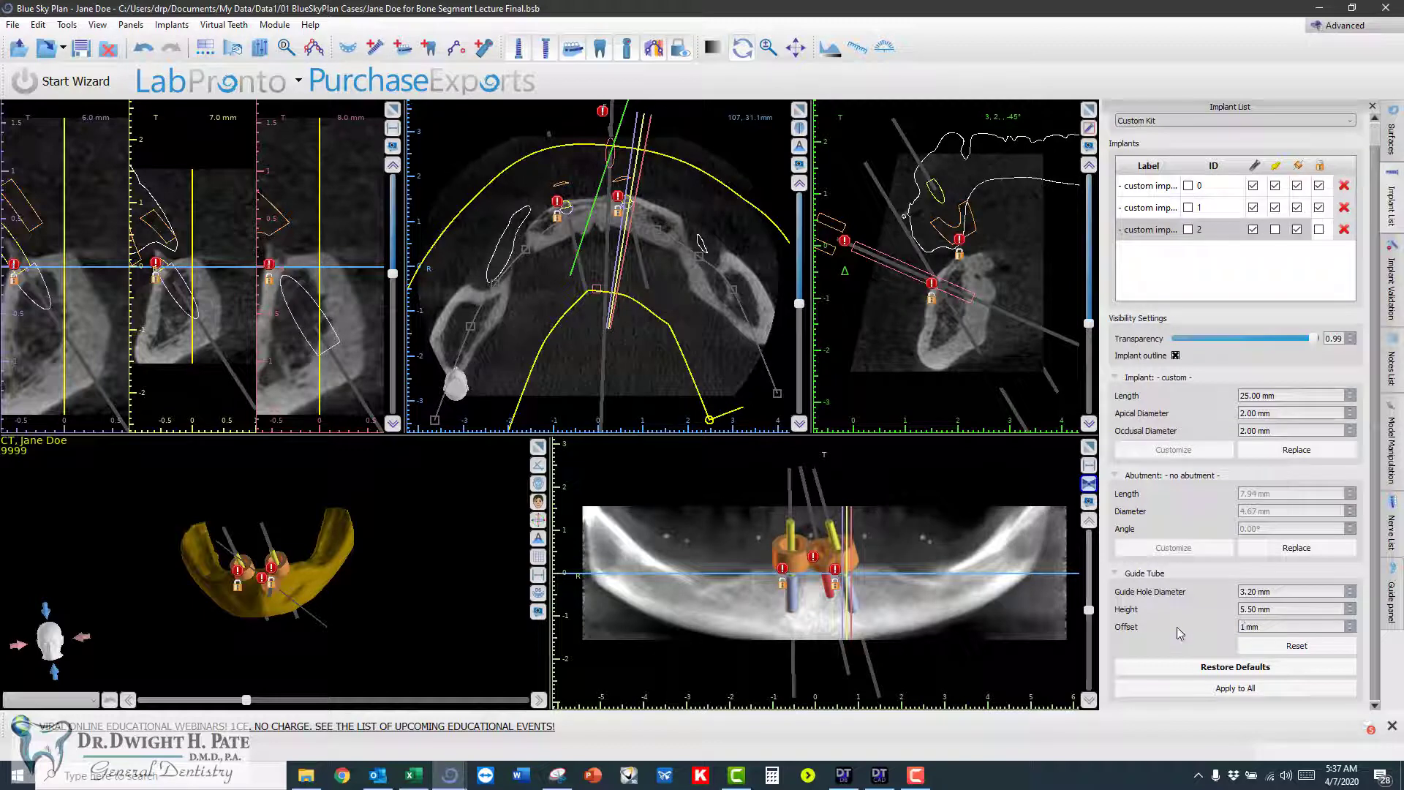
key(Return)
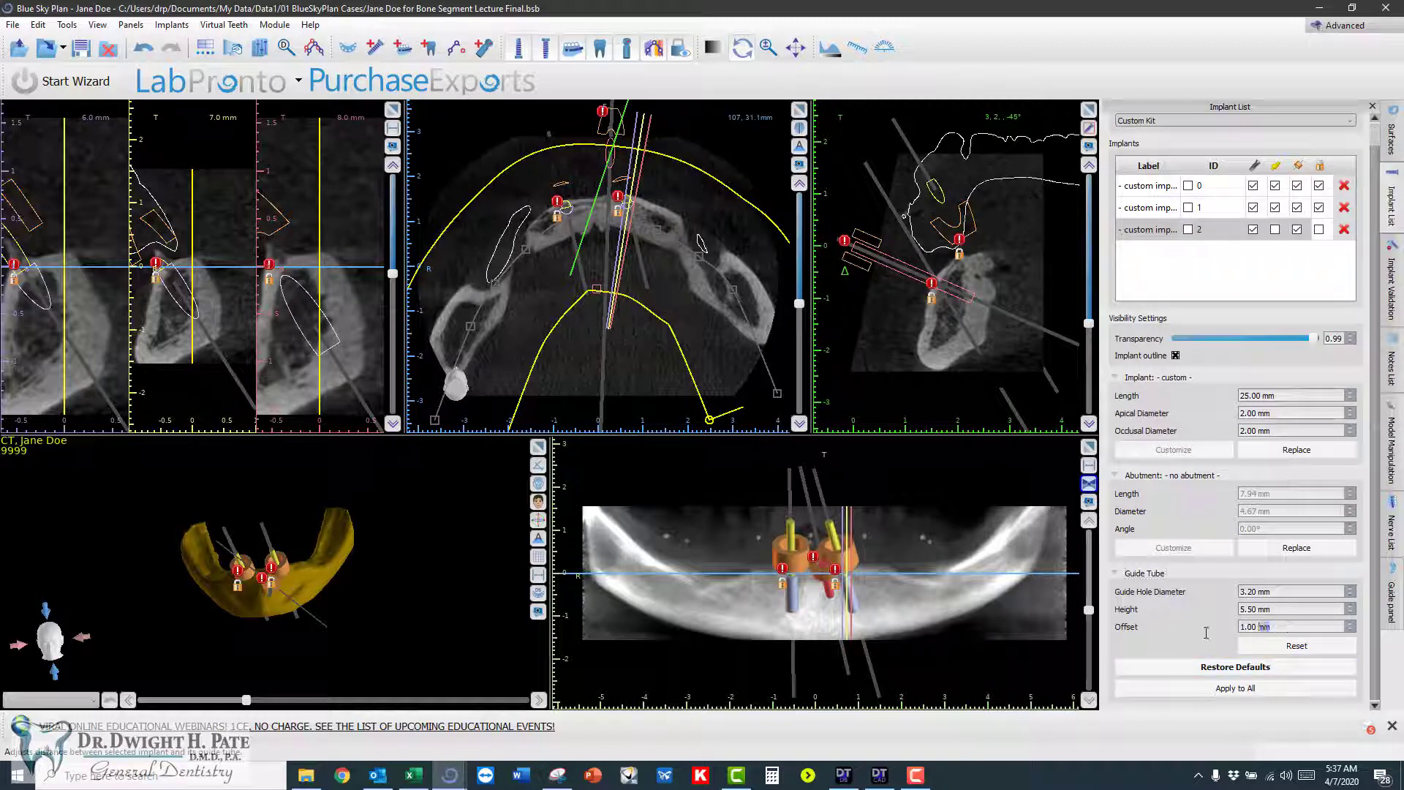
key(BackSpace)
key(BackSpace)
key(BackSpace)
key(BackSpace)
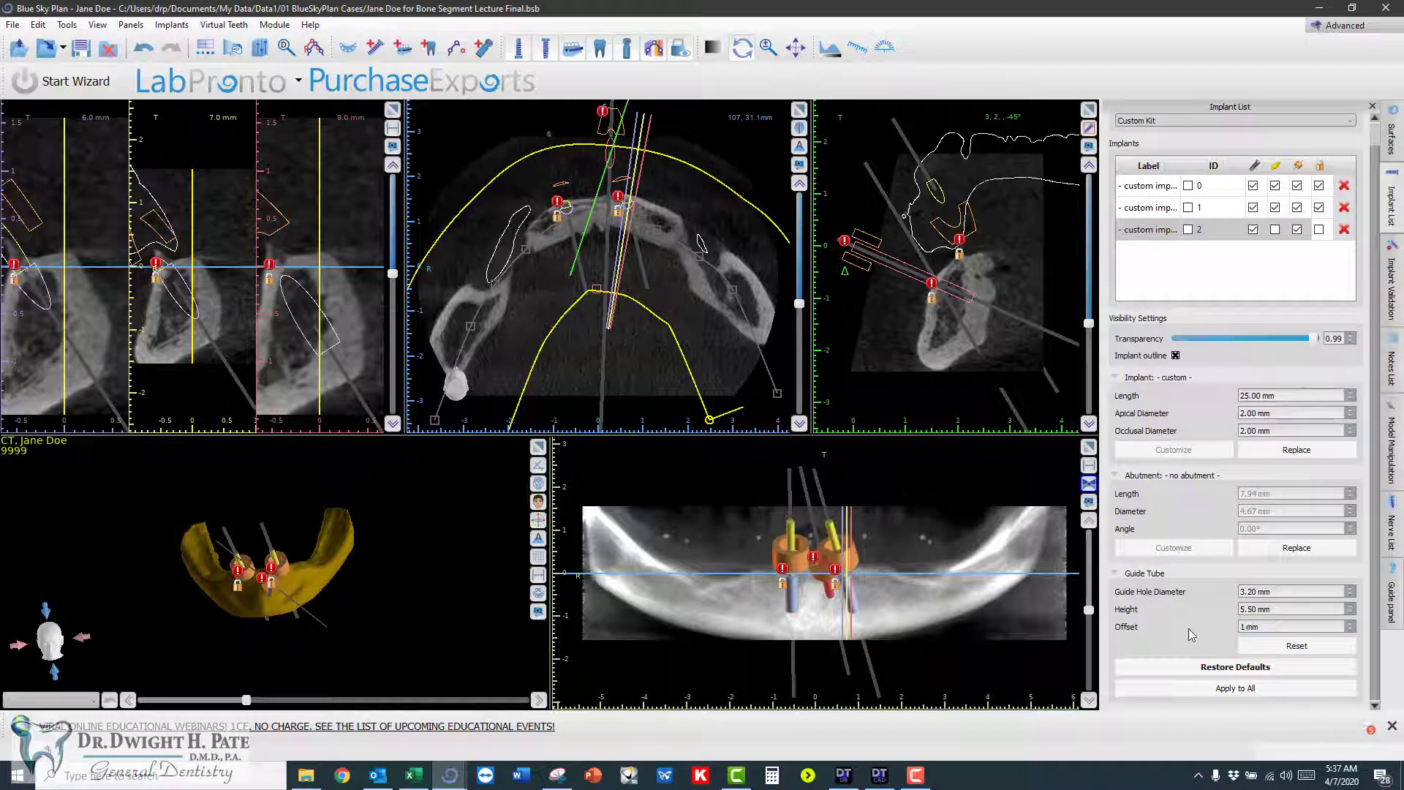
text(.16)
click(1245, 690)
- Check the sleeve height in the Excel data sheet and set custom implant 2's guide tube height to 2.20 mm
click(414, 776)
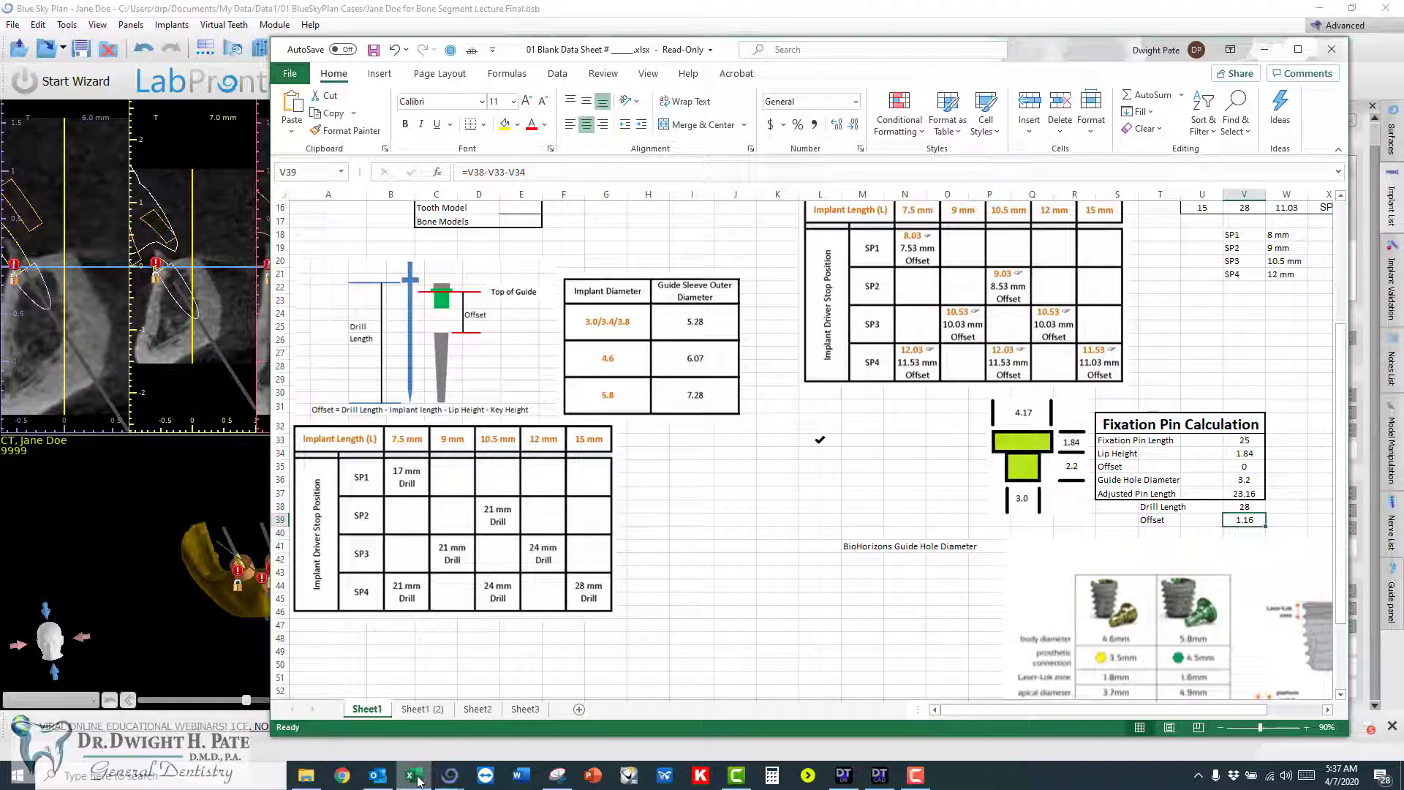
click(413, 777)
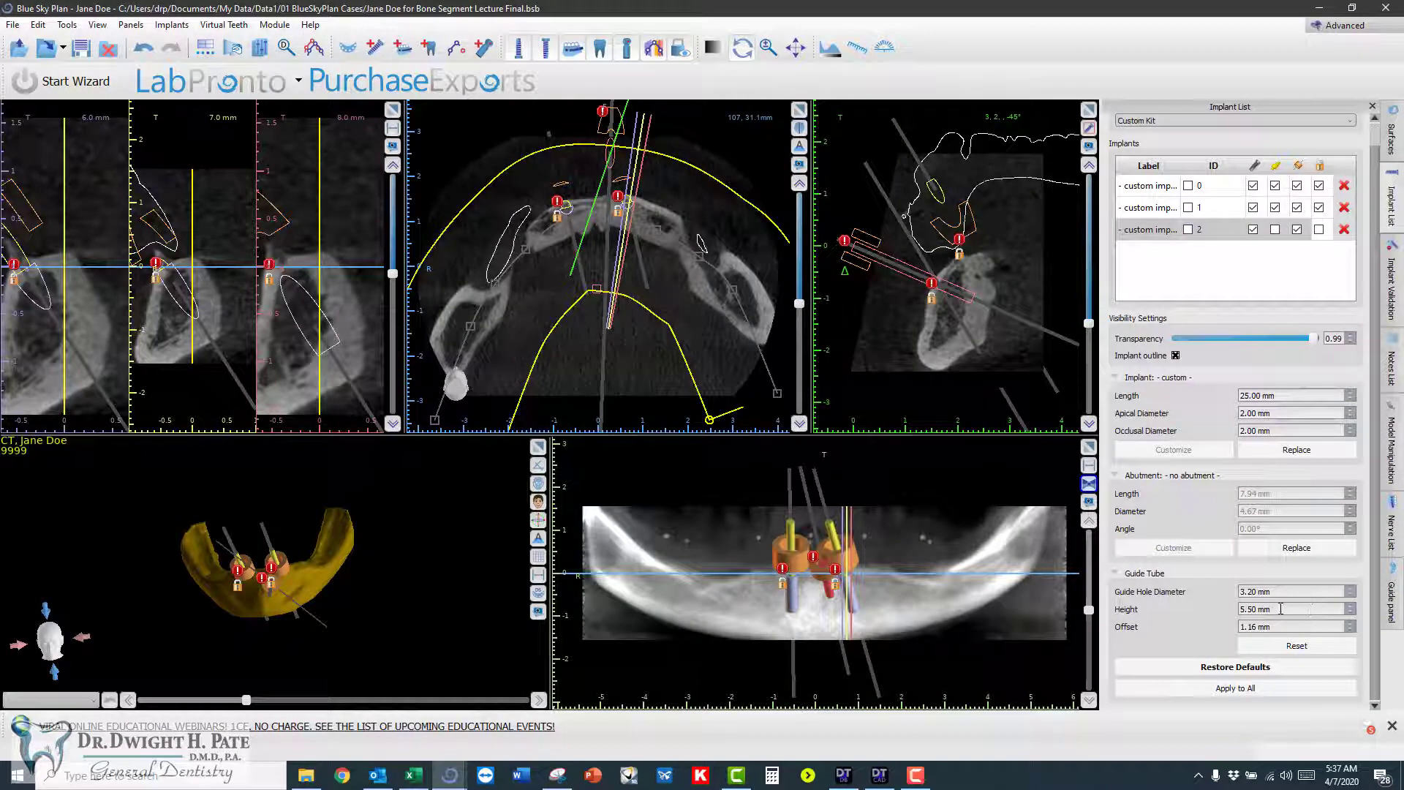
drag(1282, 609, 1157, 615)
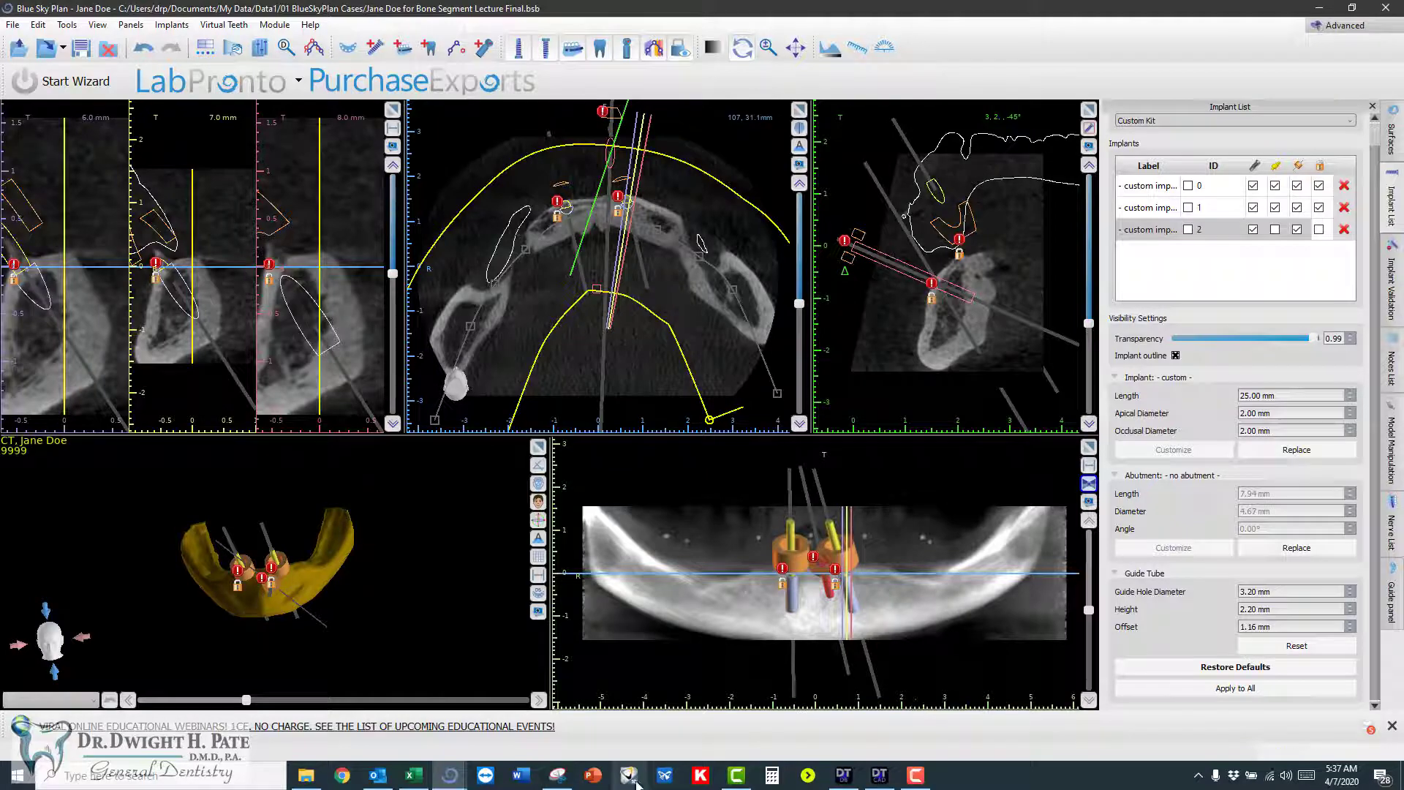
- Check the offset under Fixation Pin Calculation in the Excel data sheet, then return to Blue Sky Plan and inspect the lateral fixation pin
click(413, 775)
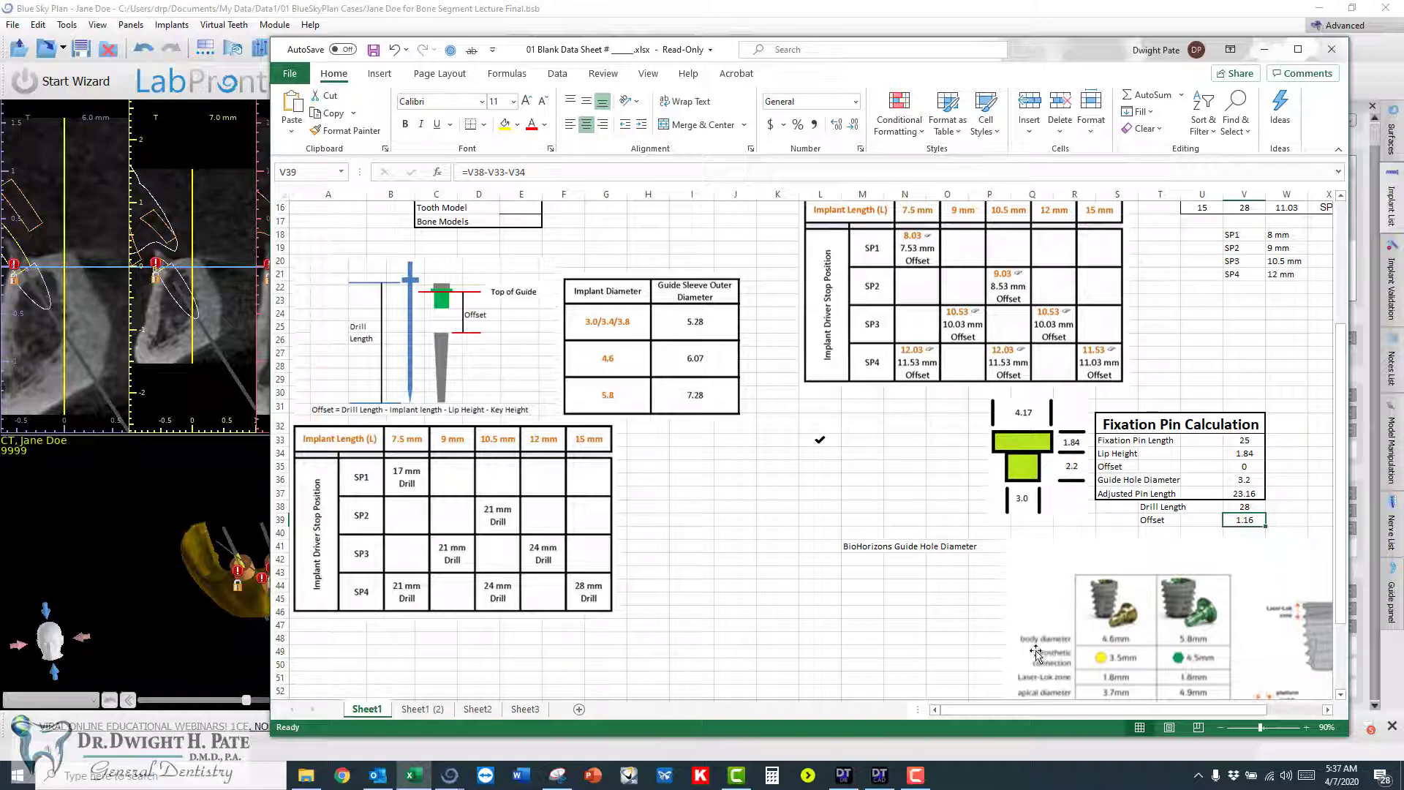
click(210, 658)
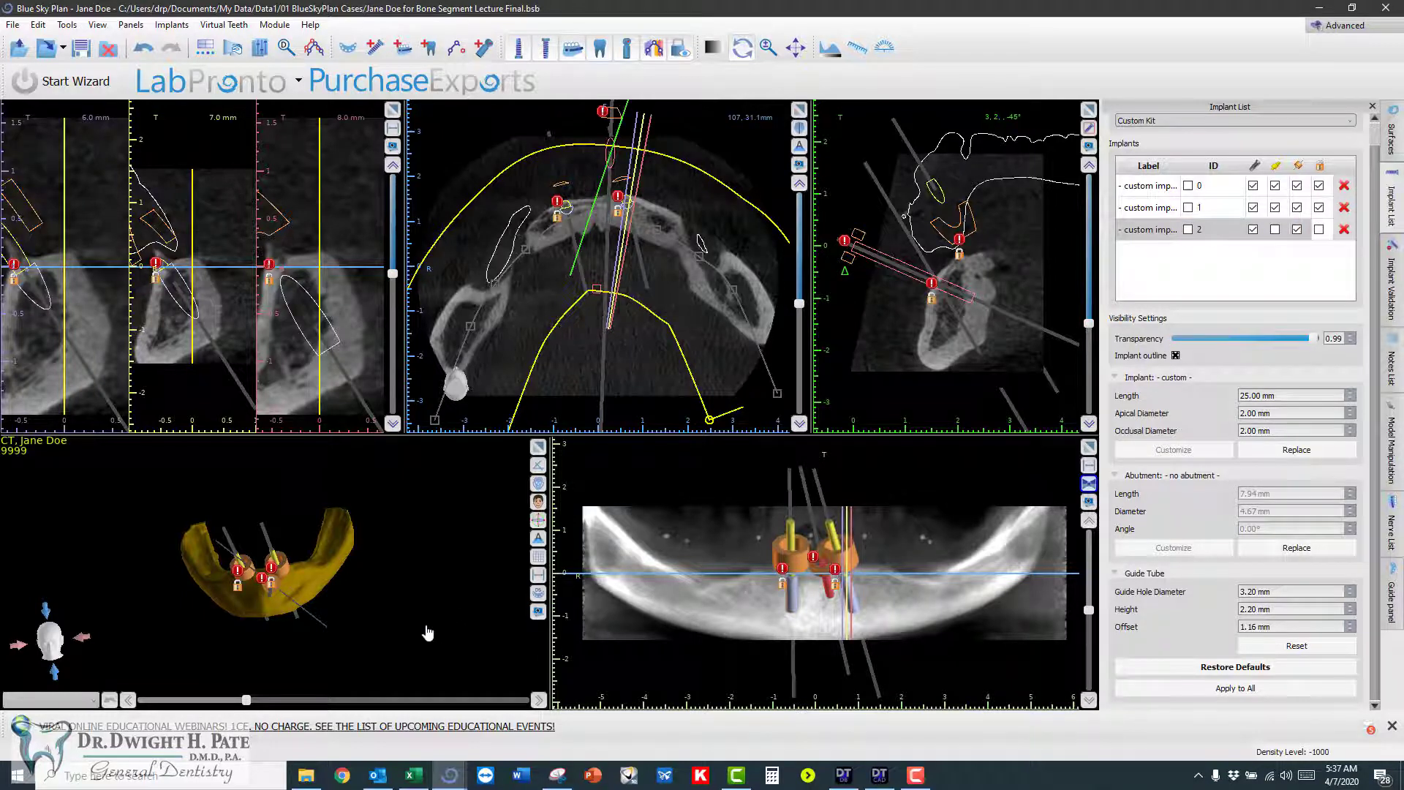
drag(425, 574, 385, 585)
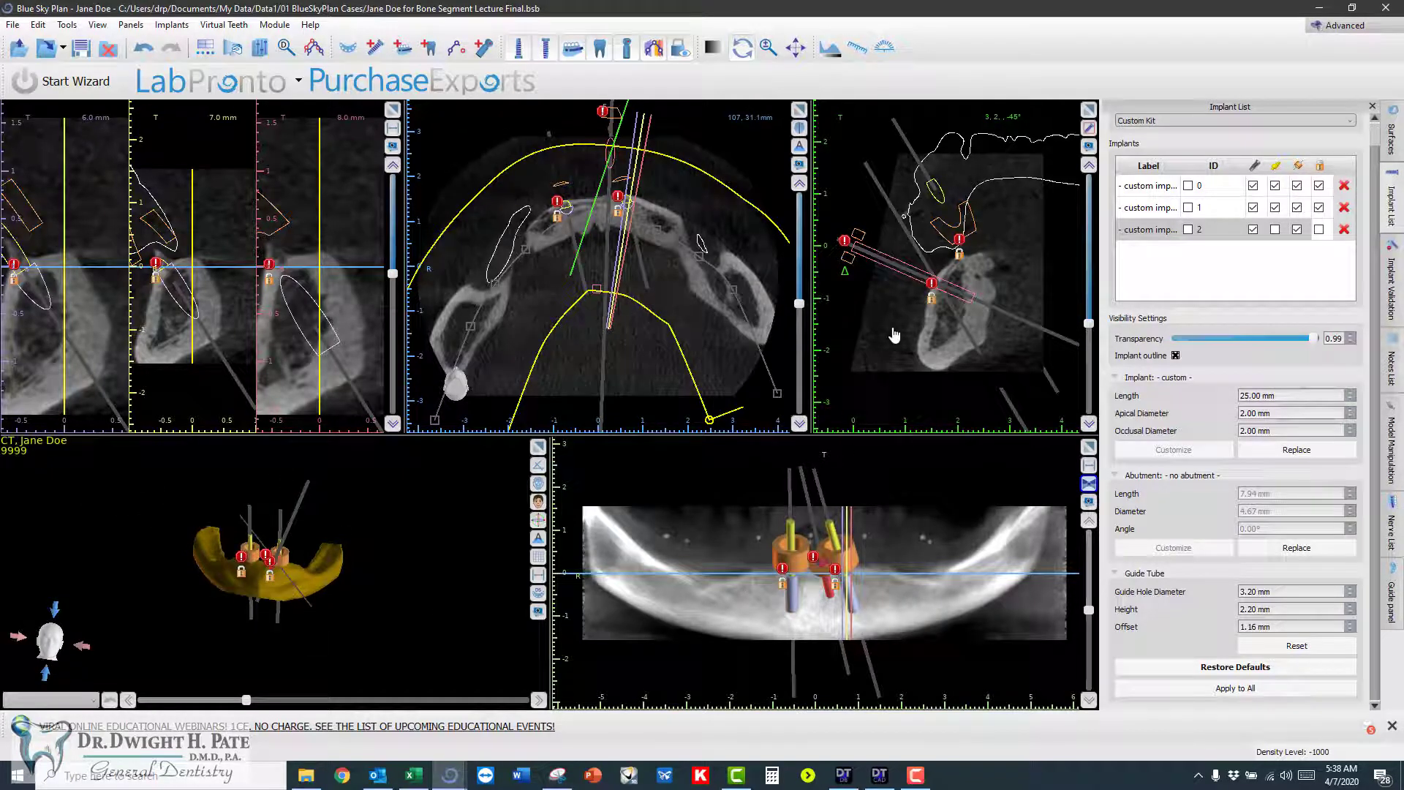
mouse_move(901, 307)
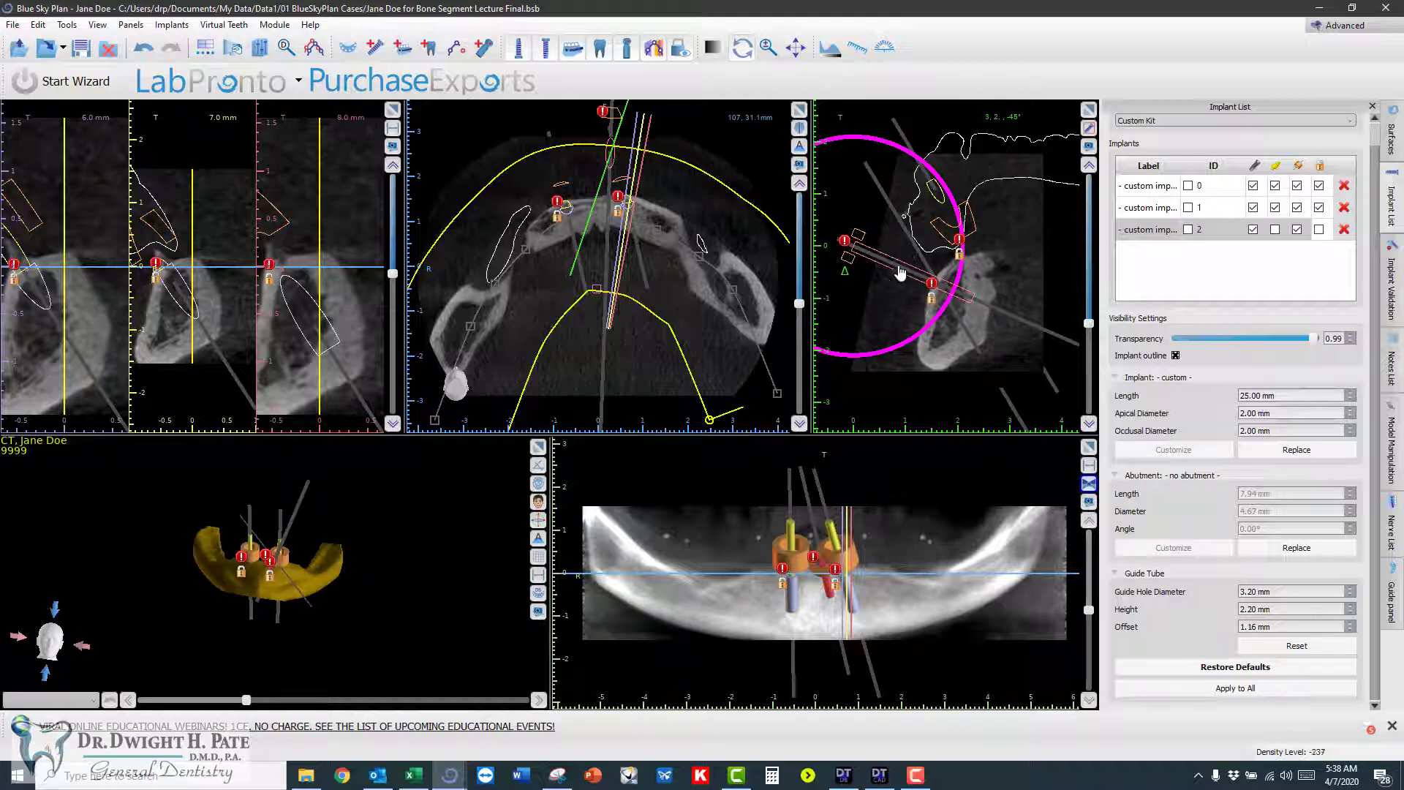
click(898, 273)
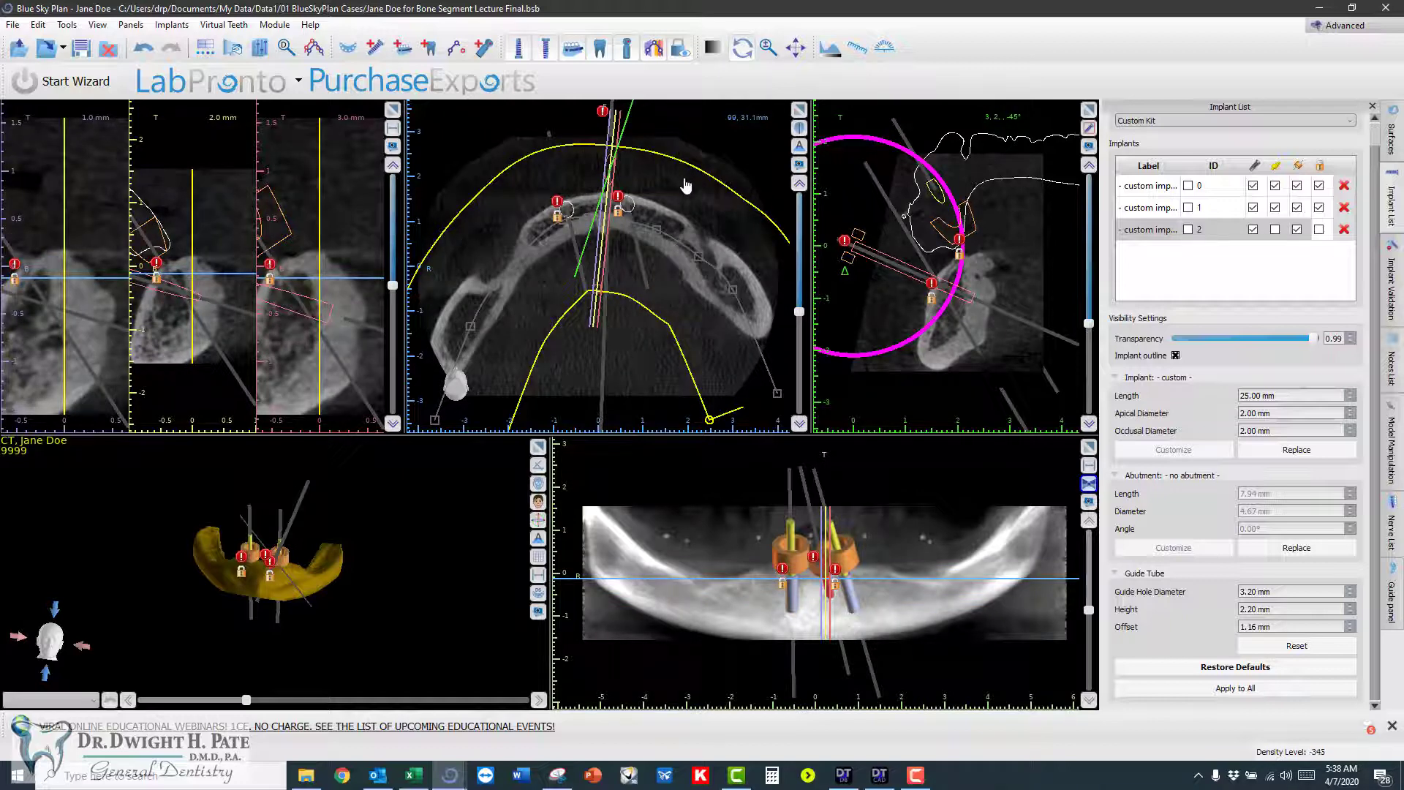
- With the curve overlays hidden, duplicate the lateral fixation pin, and shift and tilt custom implant 2 toward the patient's right in the axial view
click(653, 48)
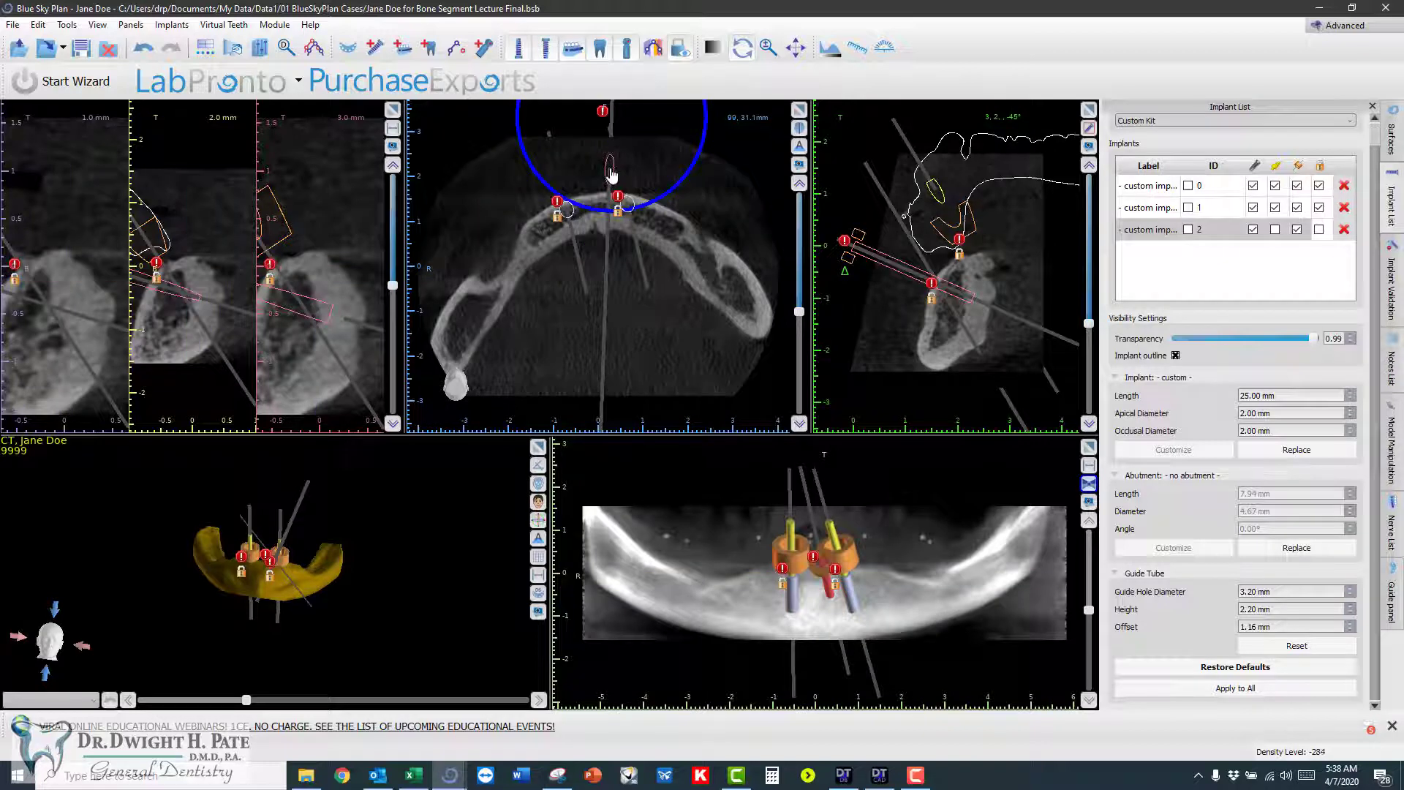
right_click(610, 171)
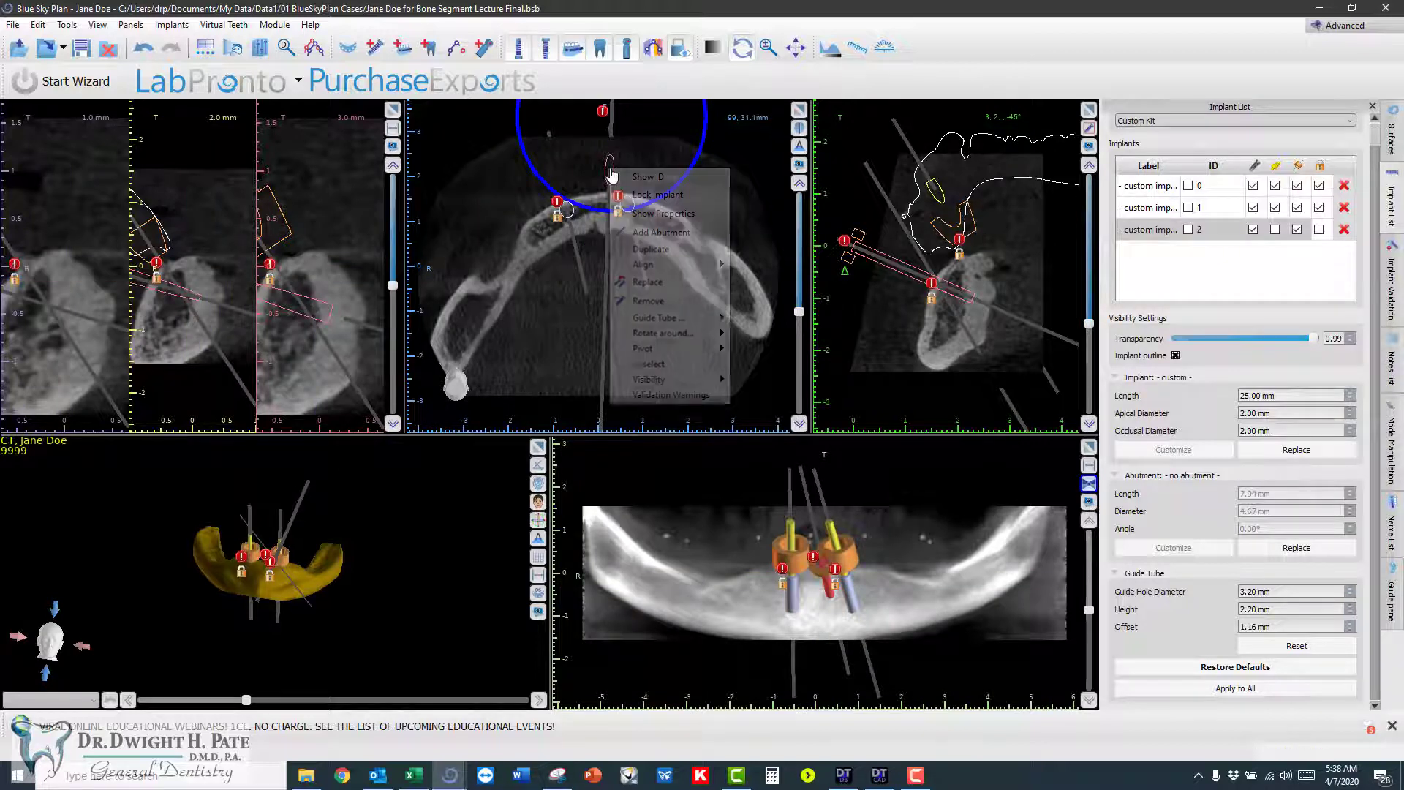
click(650, 250)
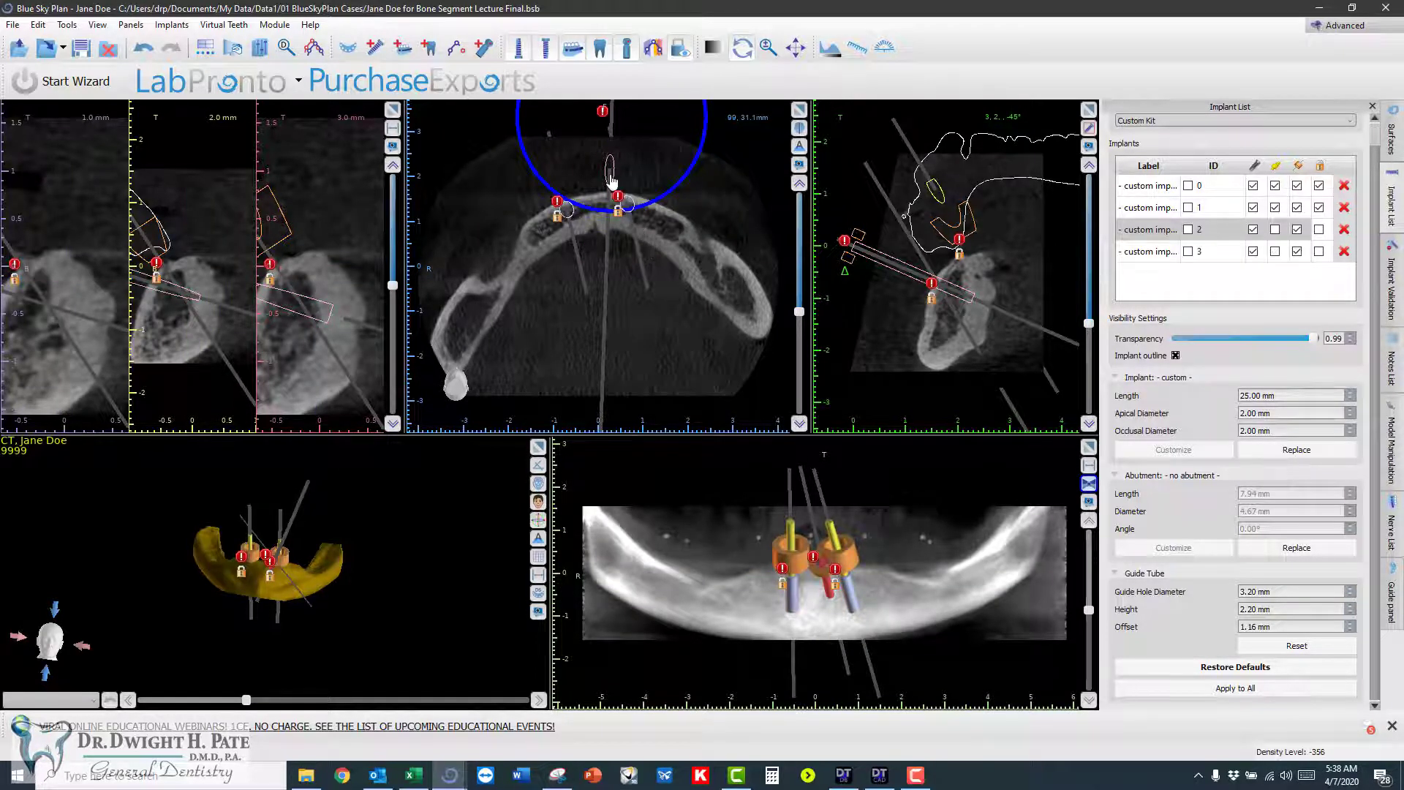
drag(609, 178, 578, 183)
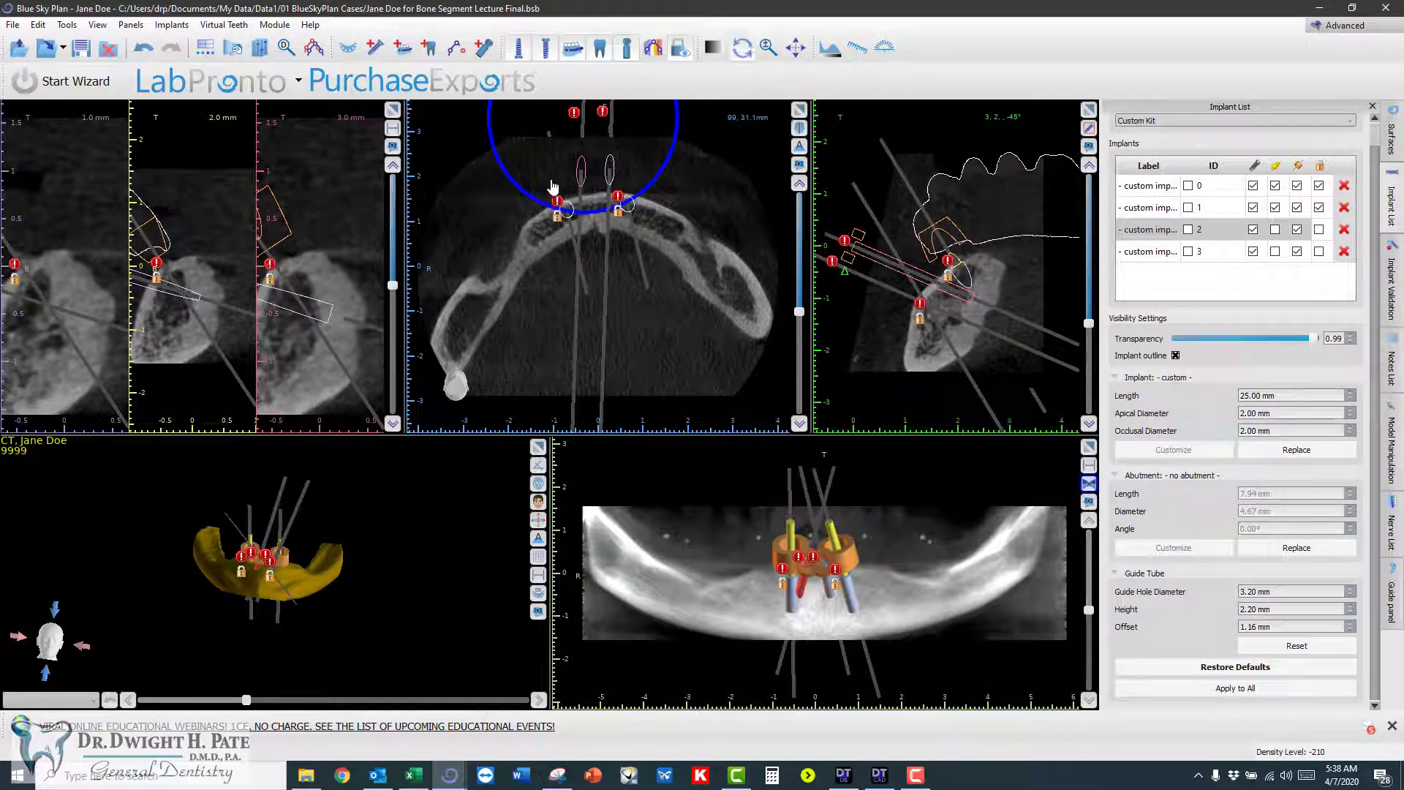
drag(509, 185, 577, 185)
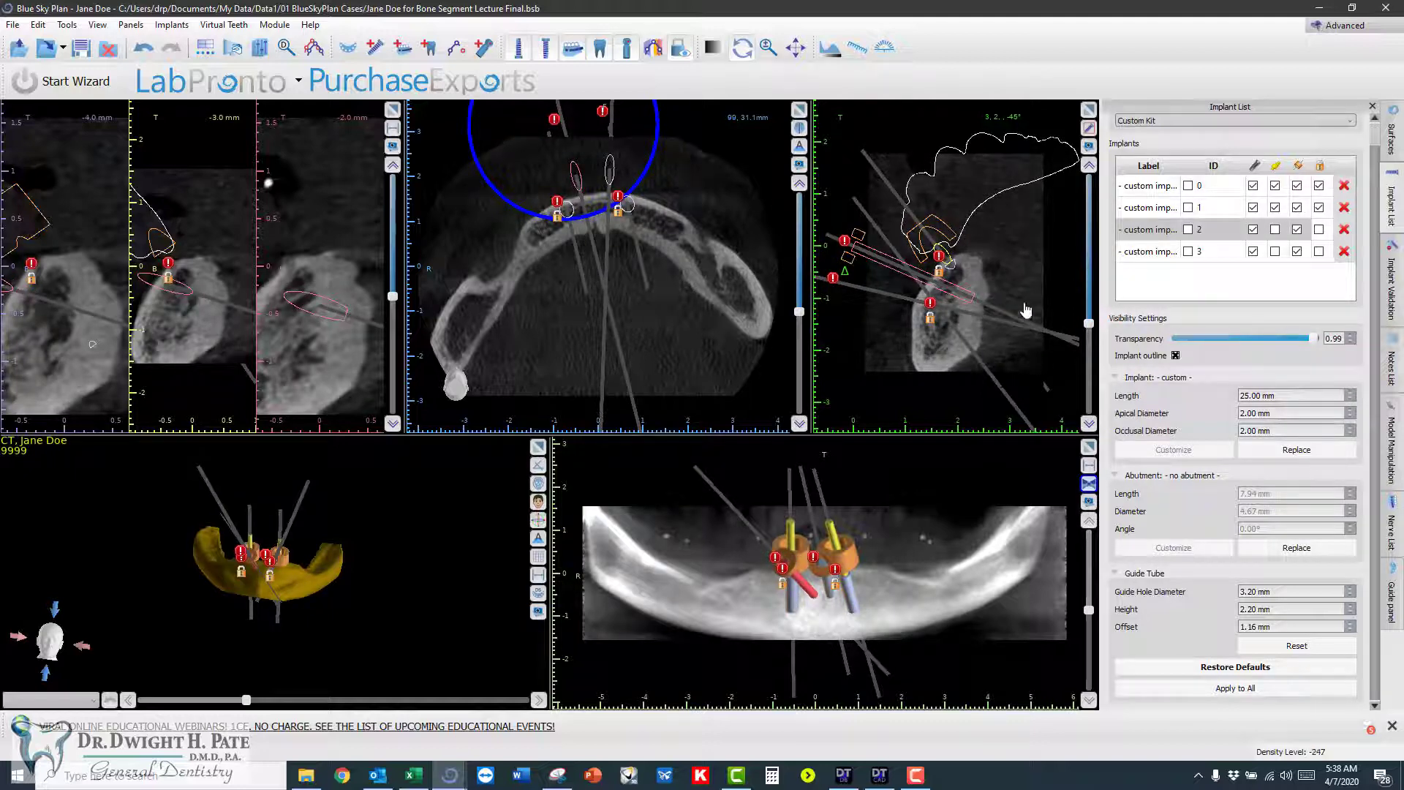
- Inspect both fixation pins in the oblique slice and 3D model, and compare the guide tube settings of custom implants 2 and 3
click(990, 320)
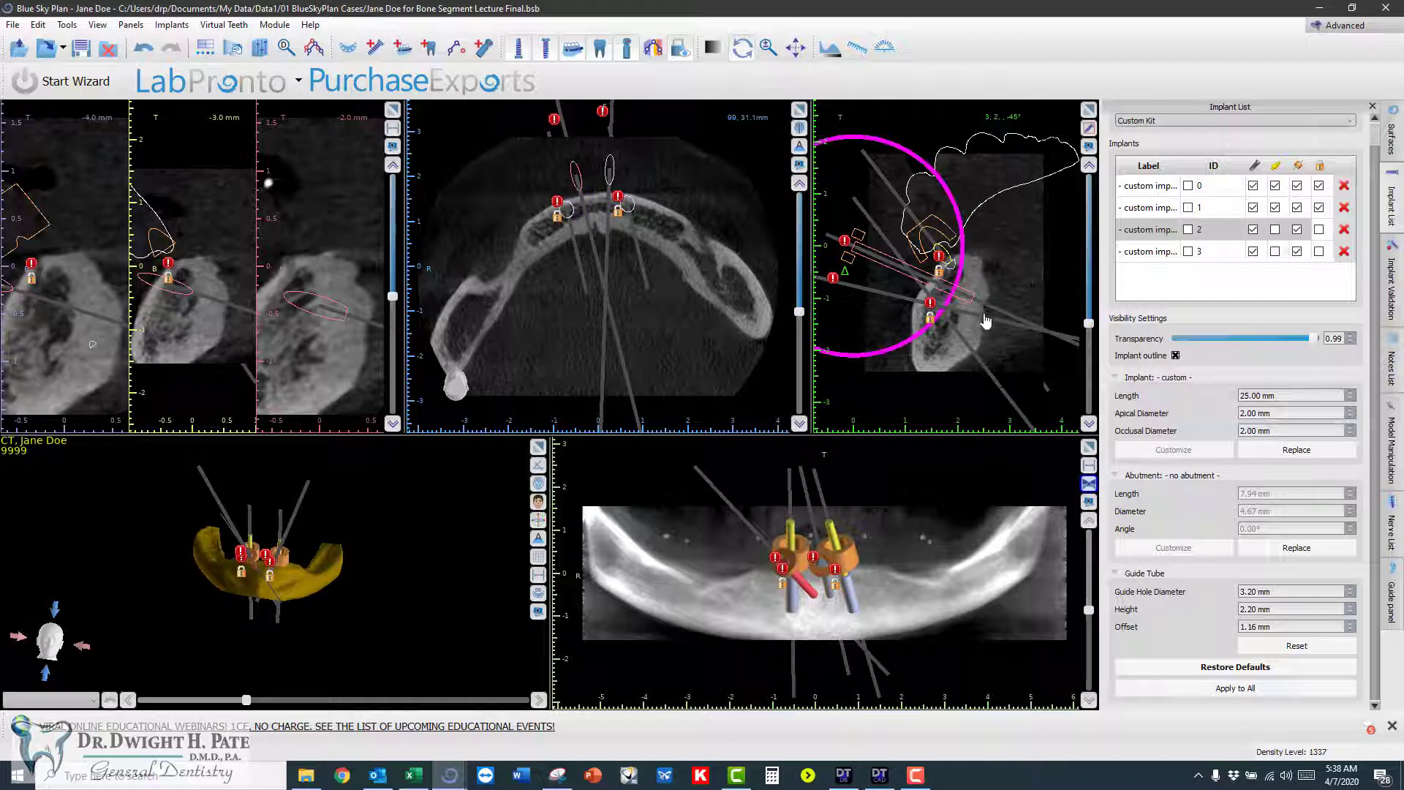
mouse_move(1019, 299)
right_down()
mouse_move(1016, 283)
mouse_move(1016, 310)
right_up()
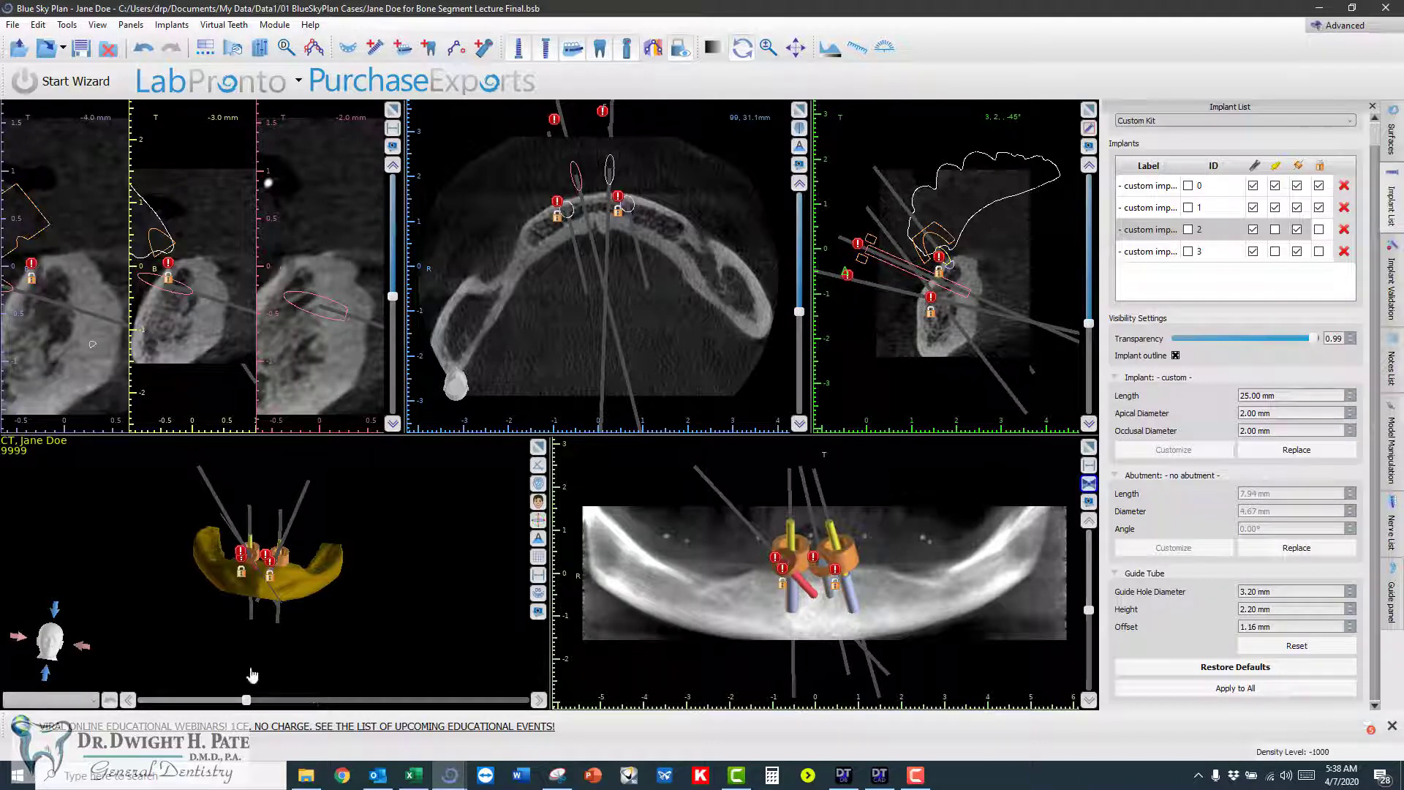
click(536, 451)
drag(367, 582, 410, 552)
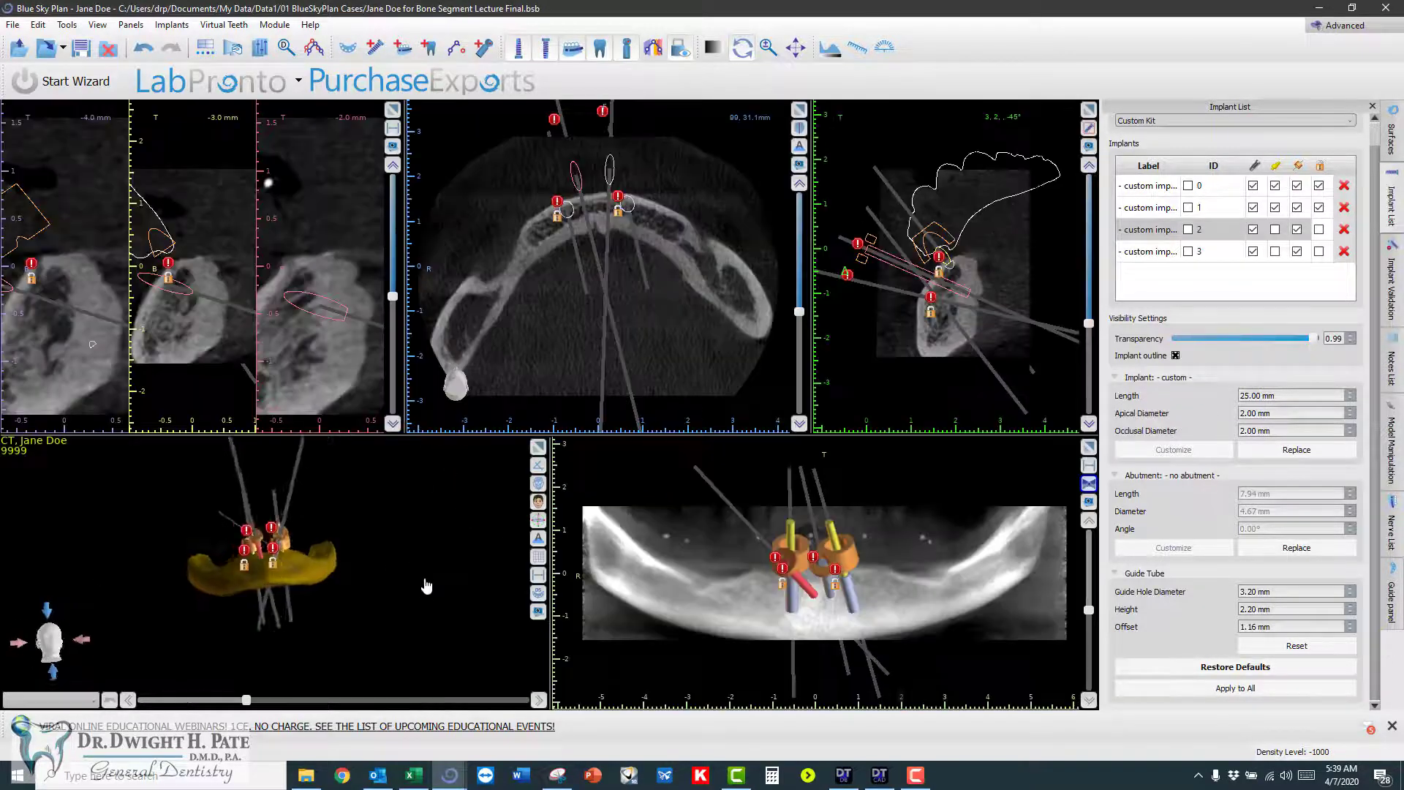
mouse_move(426, 586)
mouse_down()
mouse_move(421, 608)
mouse_move(409, 585)
mouse_up()
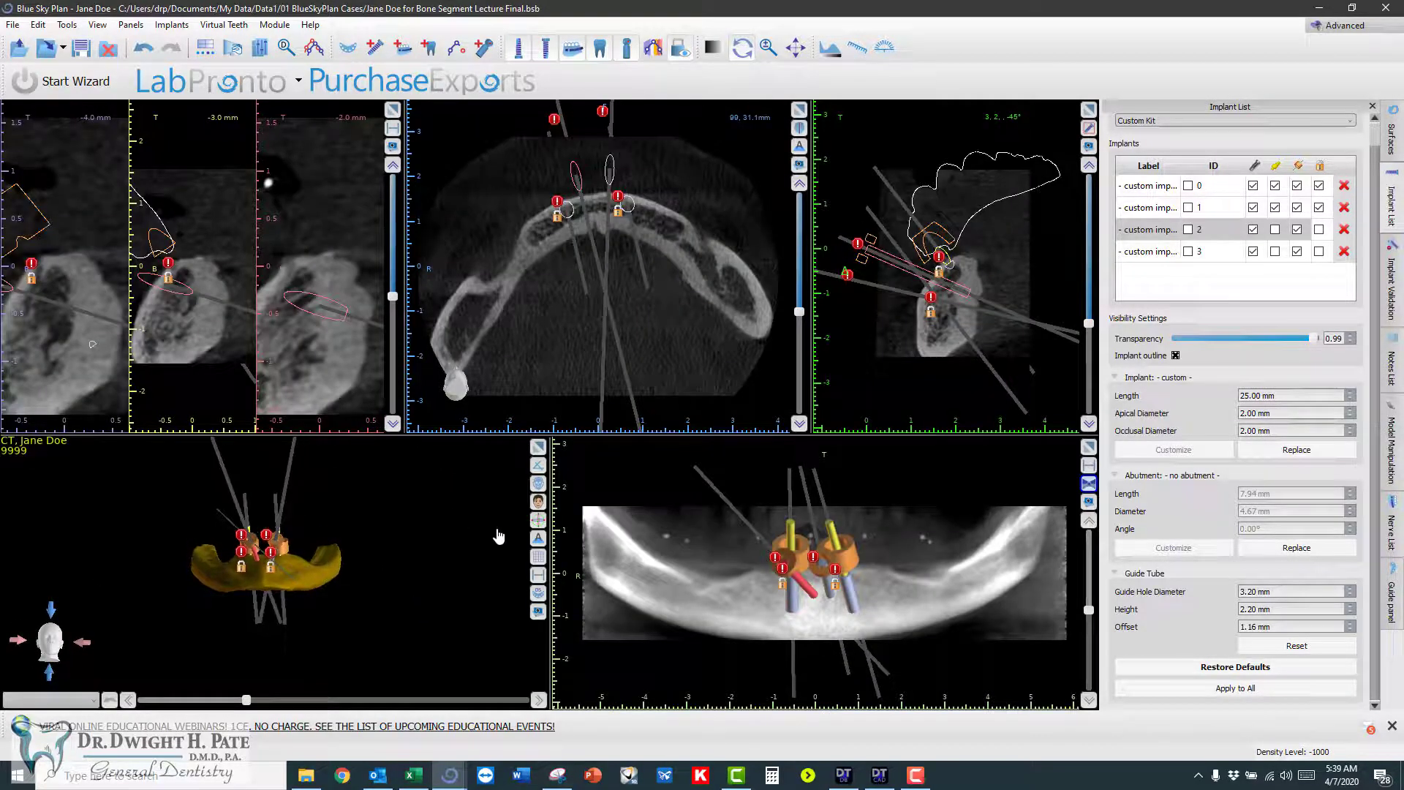
scroll(400, 521, up, 5)
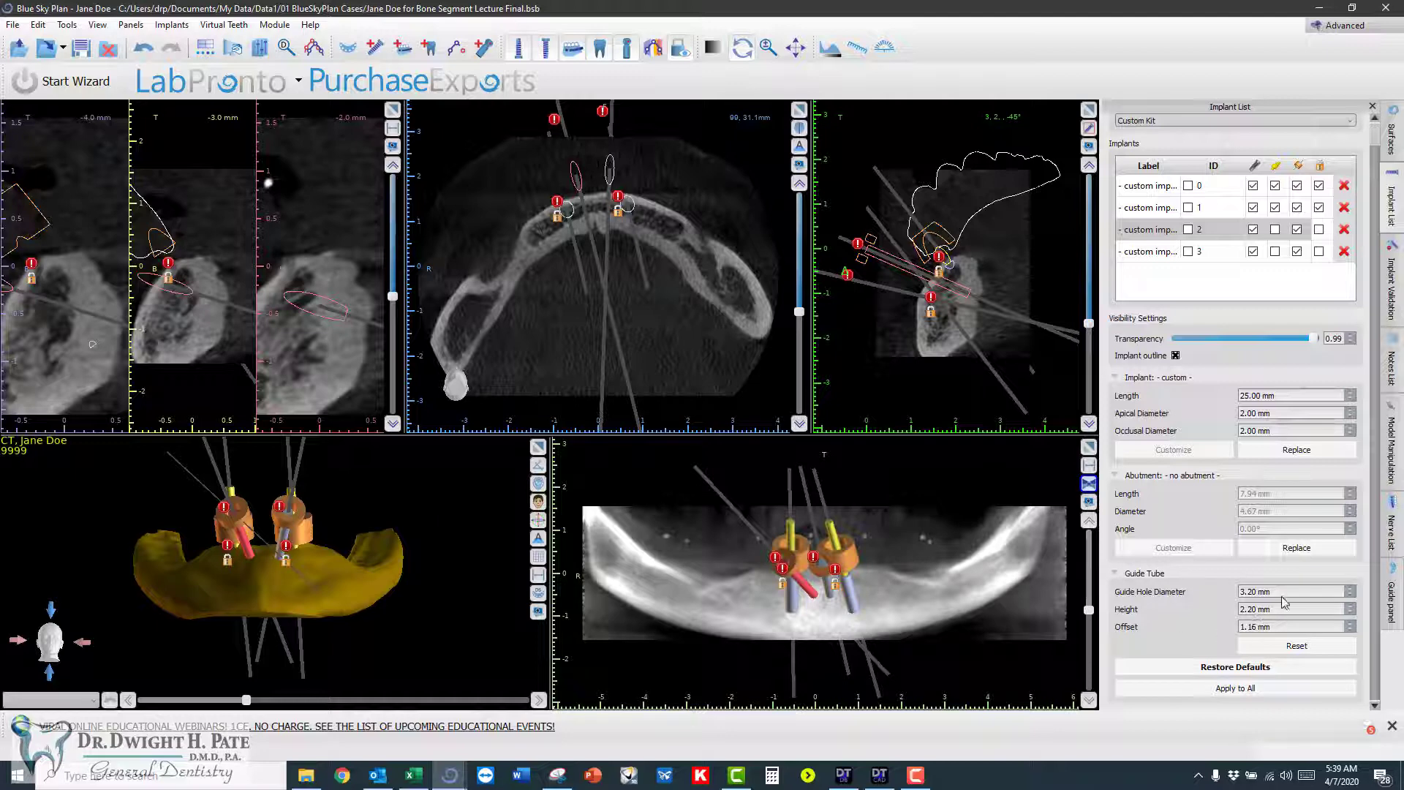
click(1153, 252)
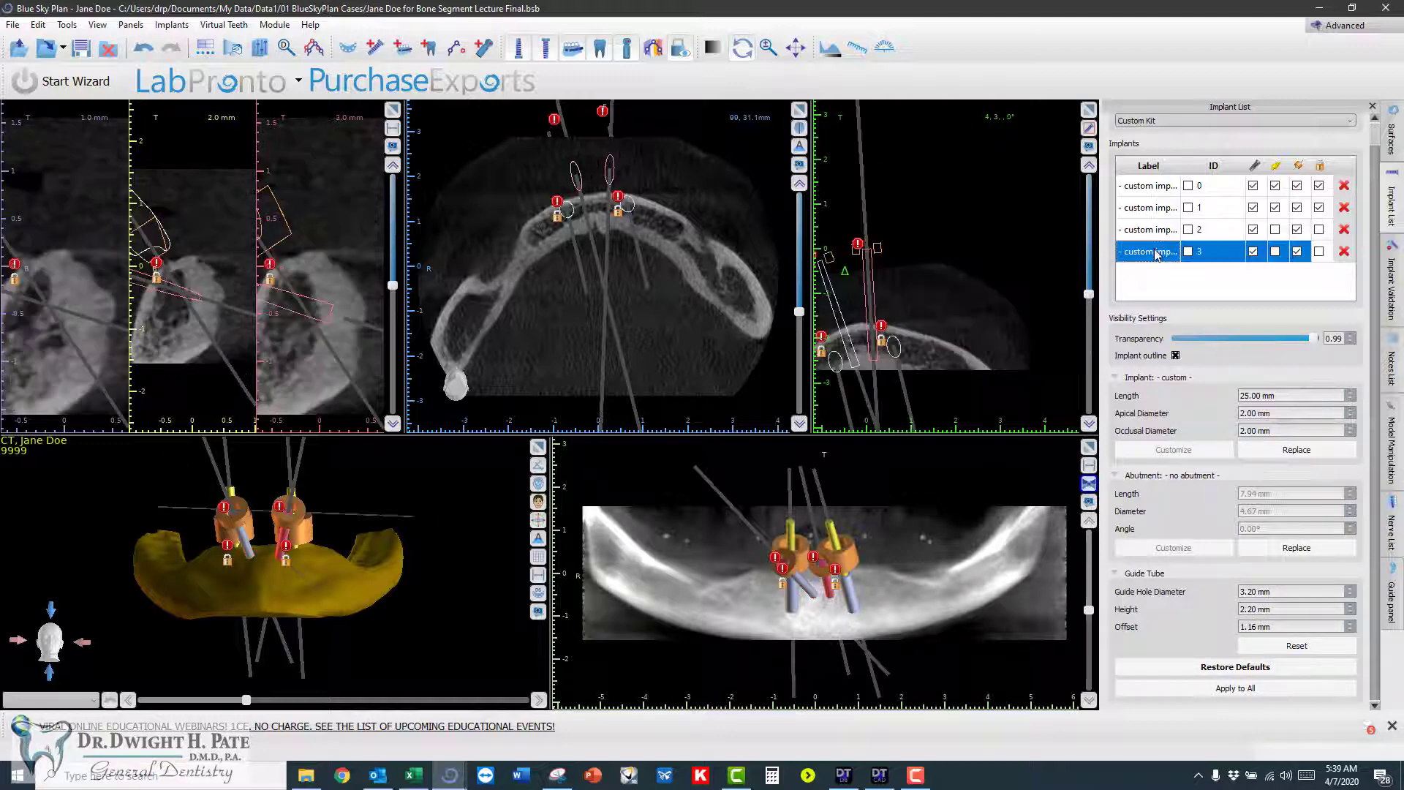
click(1154, 230)
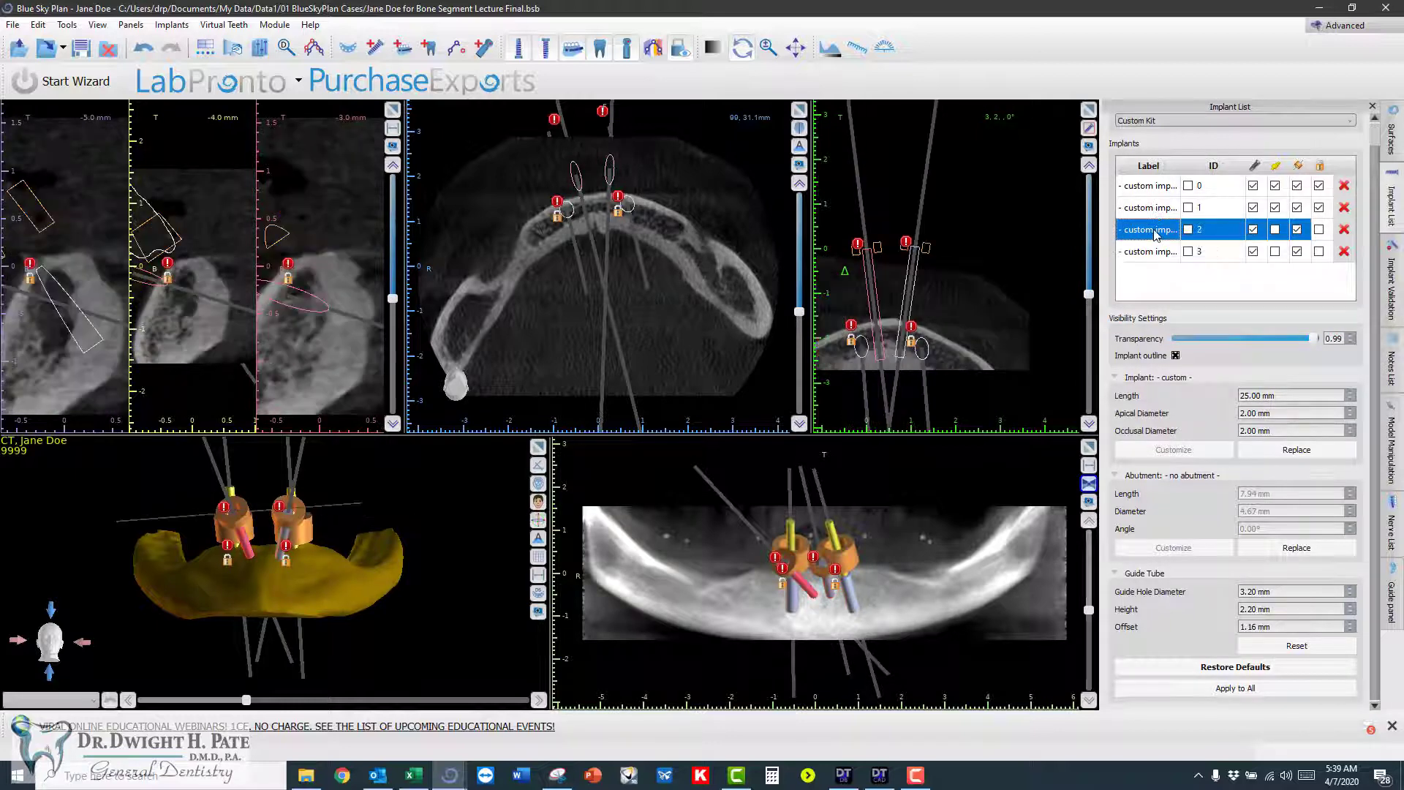
click(1154, 252)
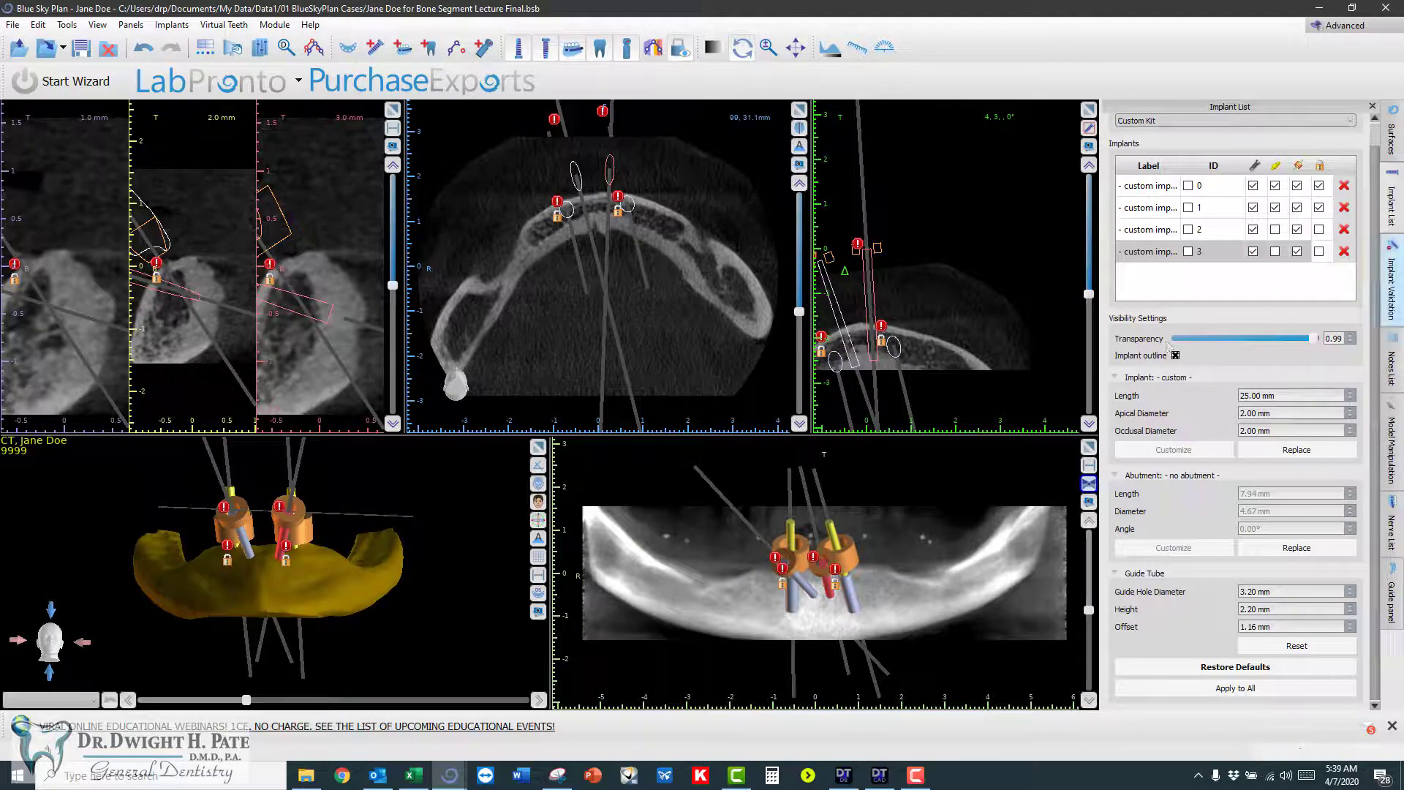
- Start a mandible surgical guide curve on the Bone Model, tracing the front of the bone from the midline toward the patient's left
click(1391, 599)
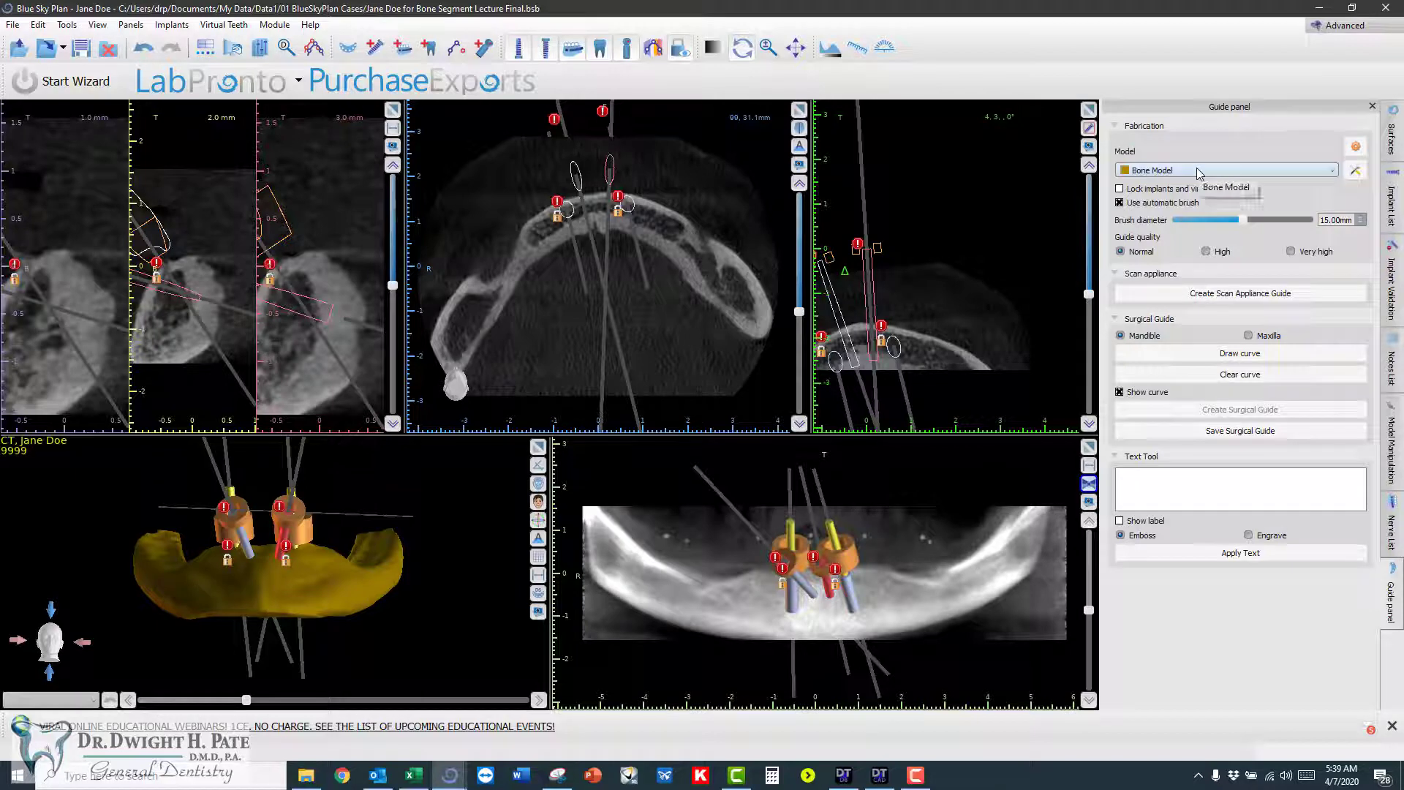
click(1245, 354)
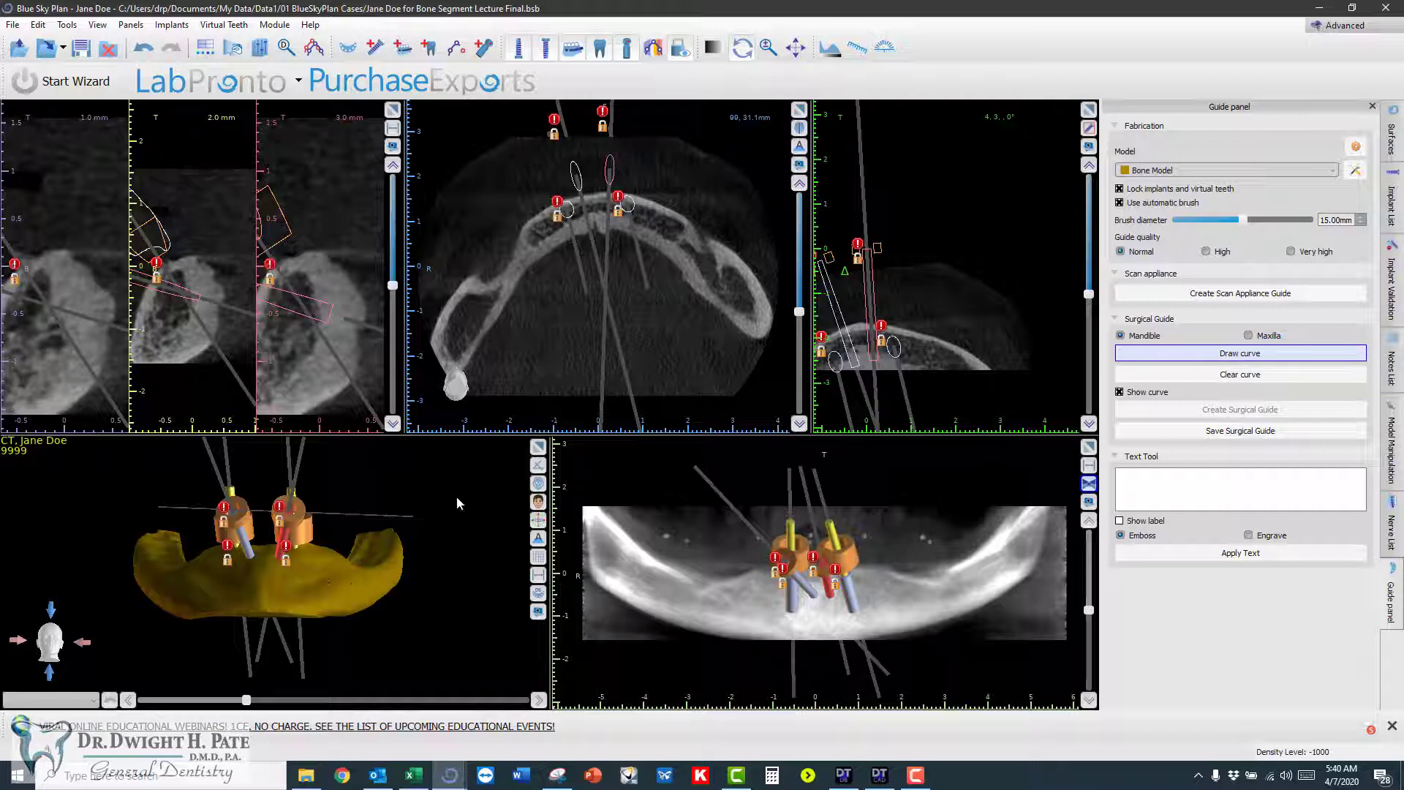
click(537, 449)
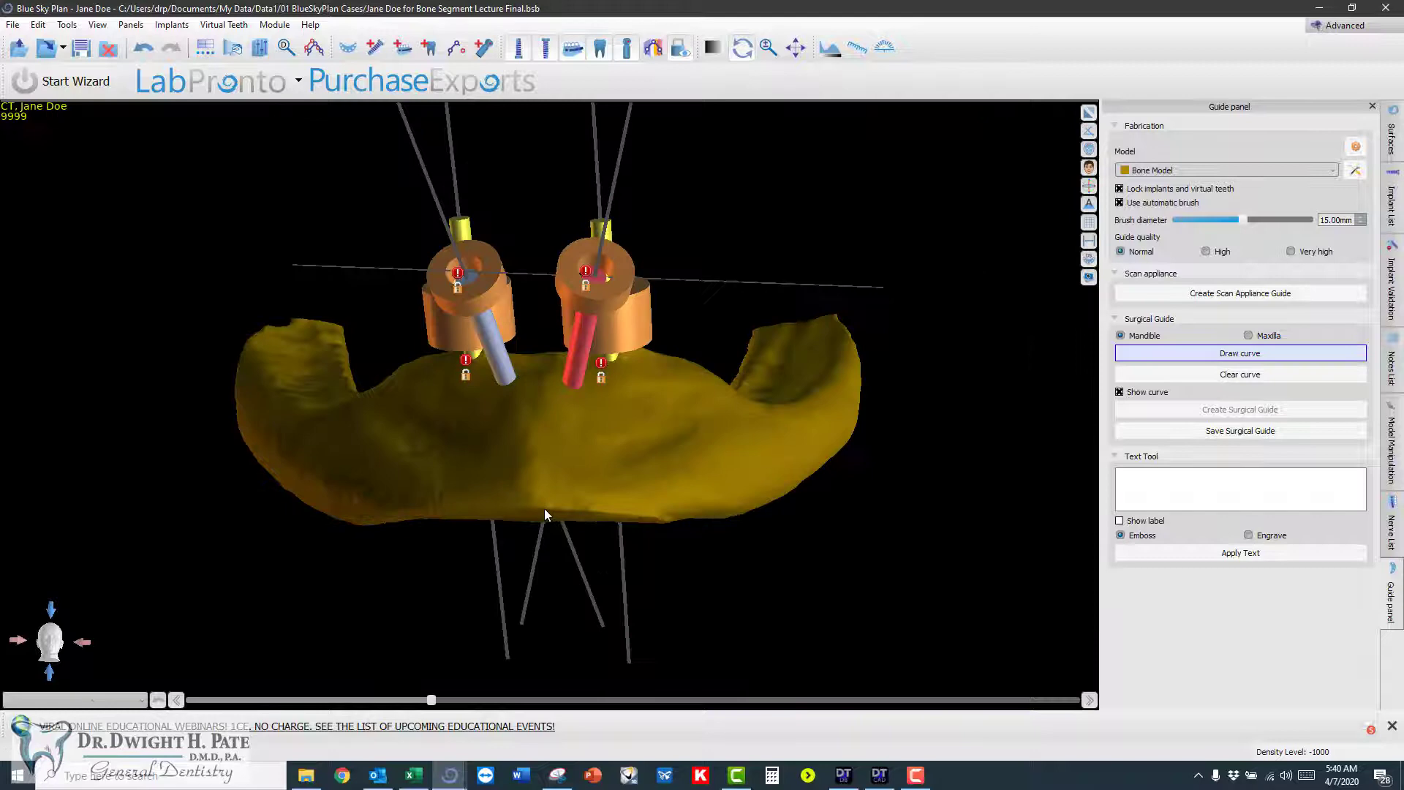
click(522, 429)
double_click(688, 372)
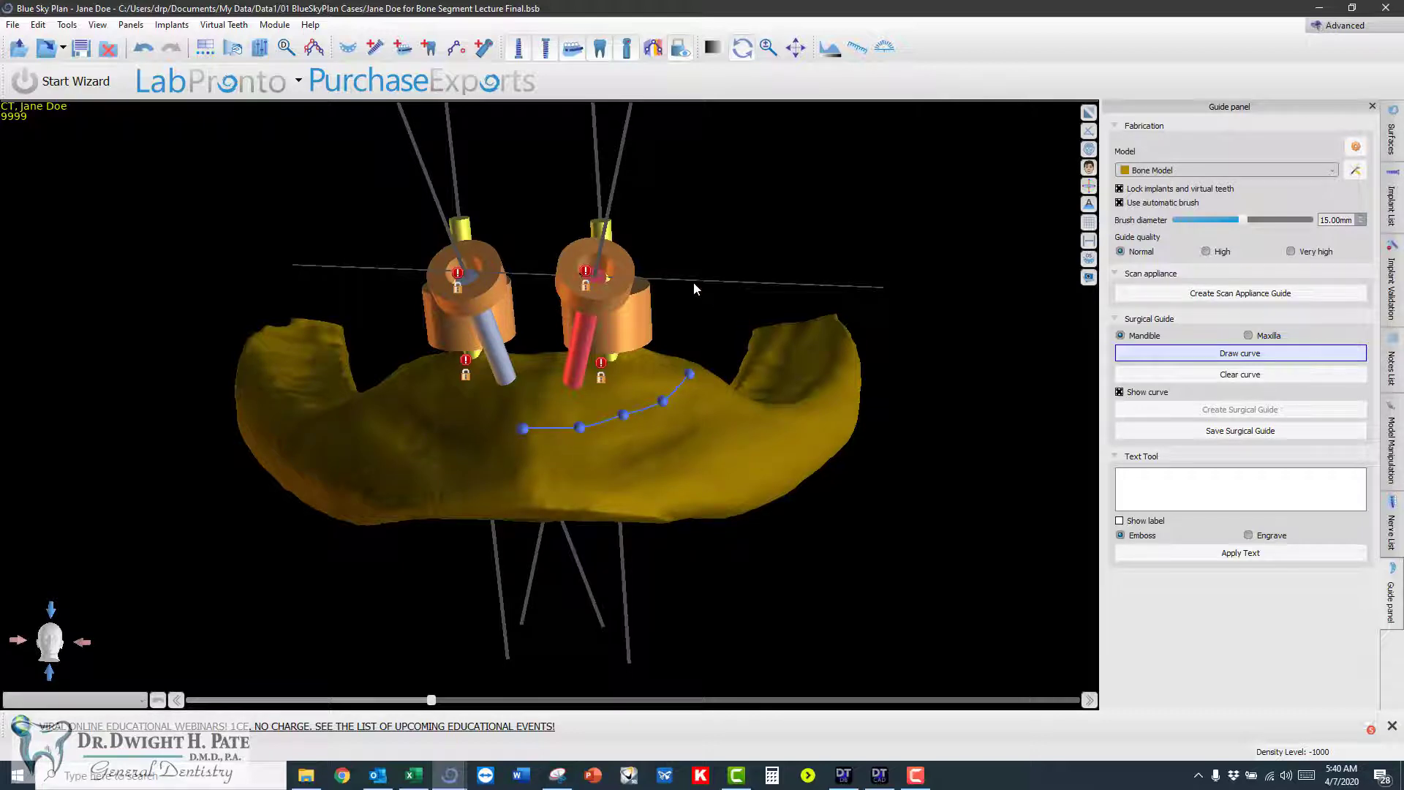
- Continue the guide curve over the ridge on the patient's left and along the inner side behind both implants
scroll(692, 283, down, 4)
scroll(685, 310, up, 5)
drag(693, 207, 611, 687)
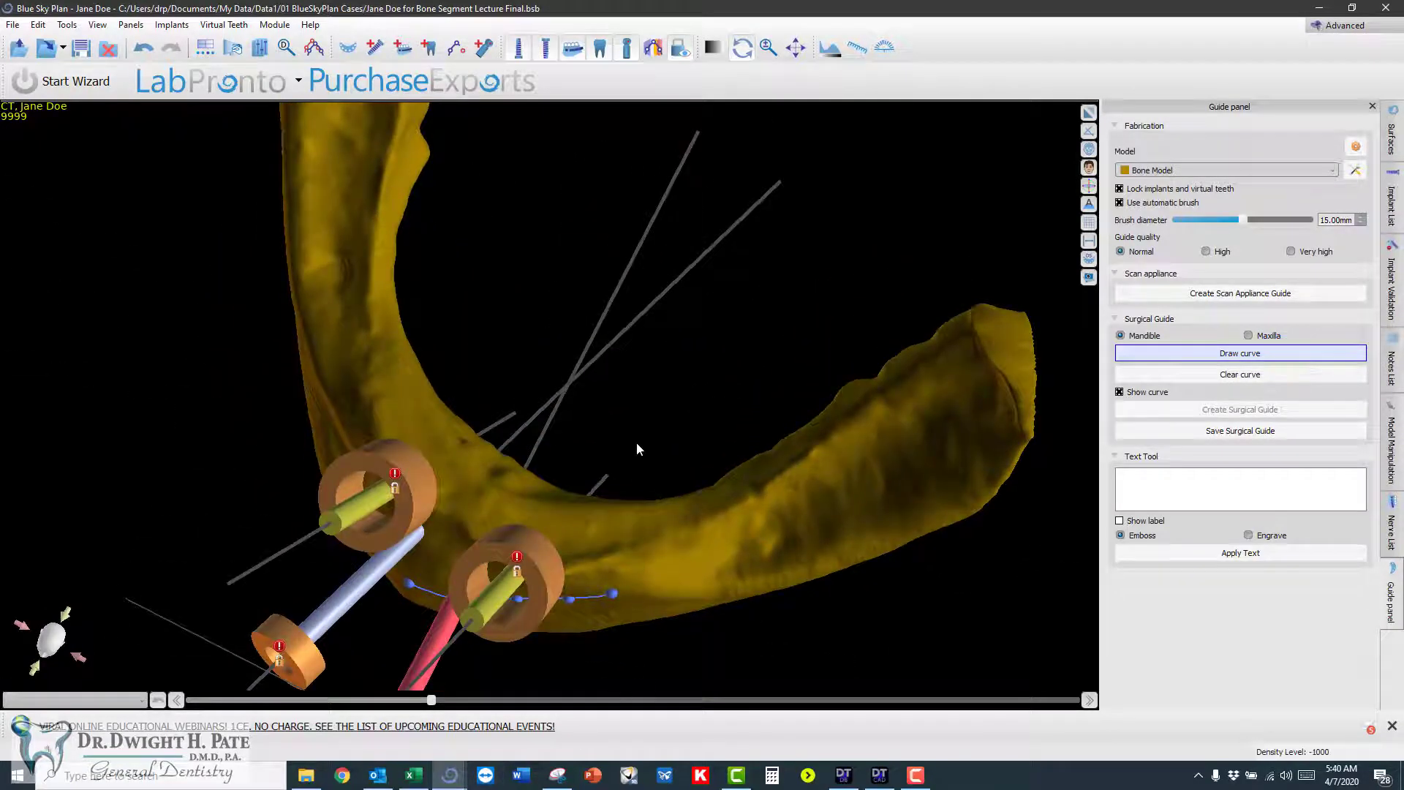
drag(636, 441, 606, 575)
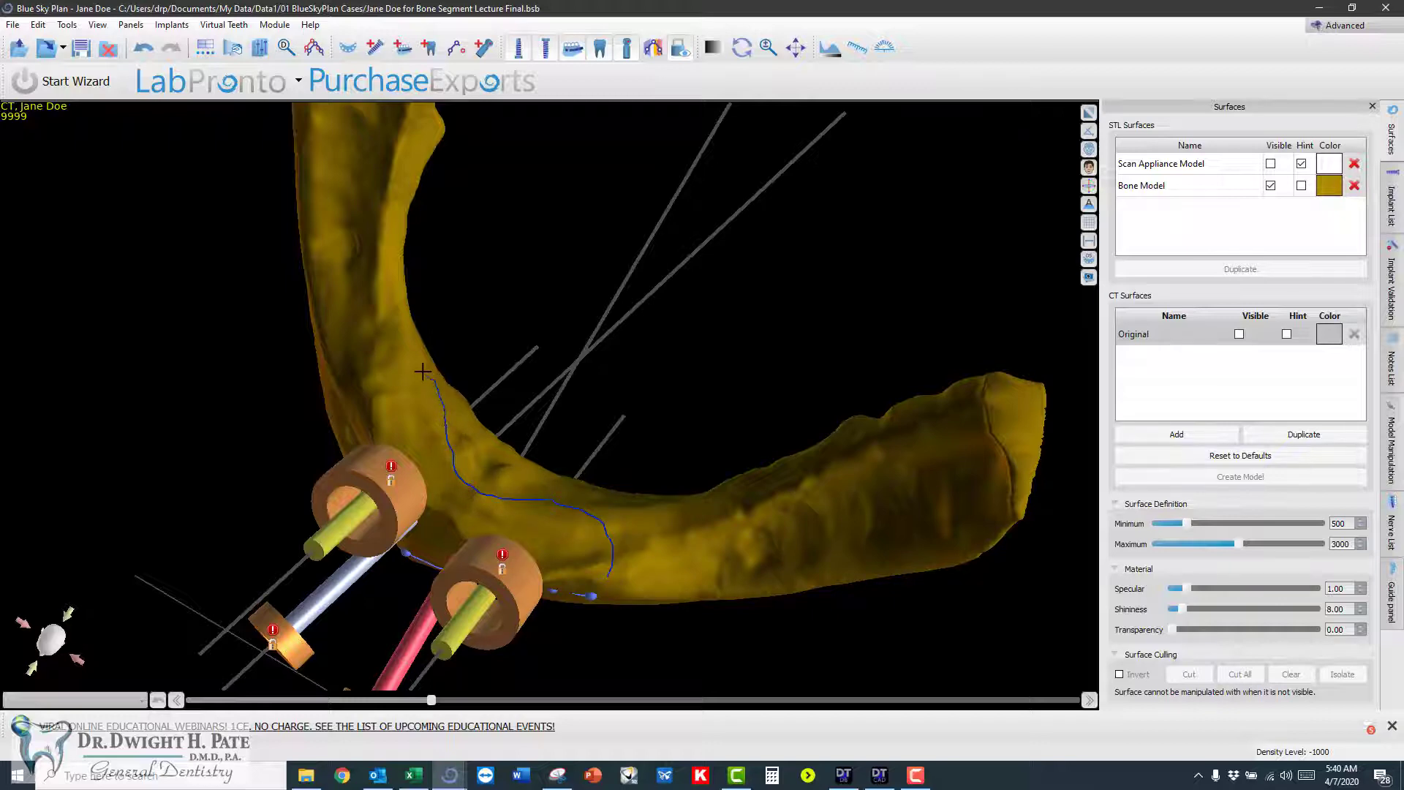
double_click(376, 362)
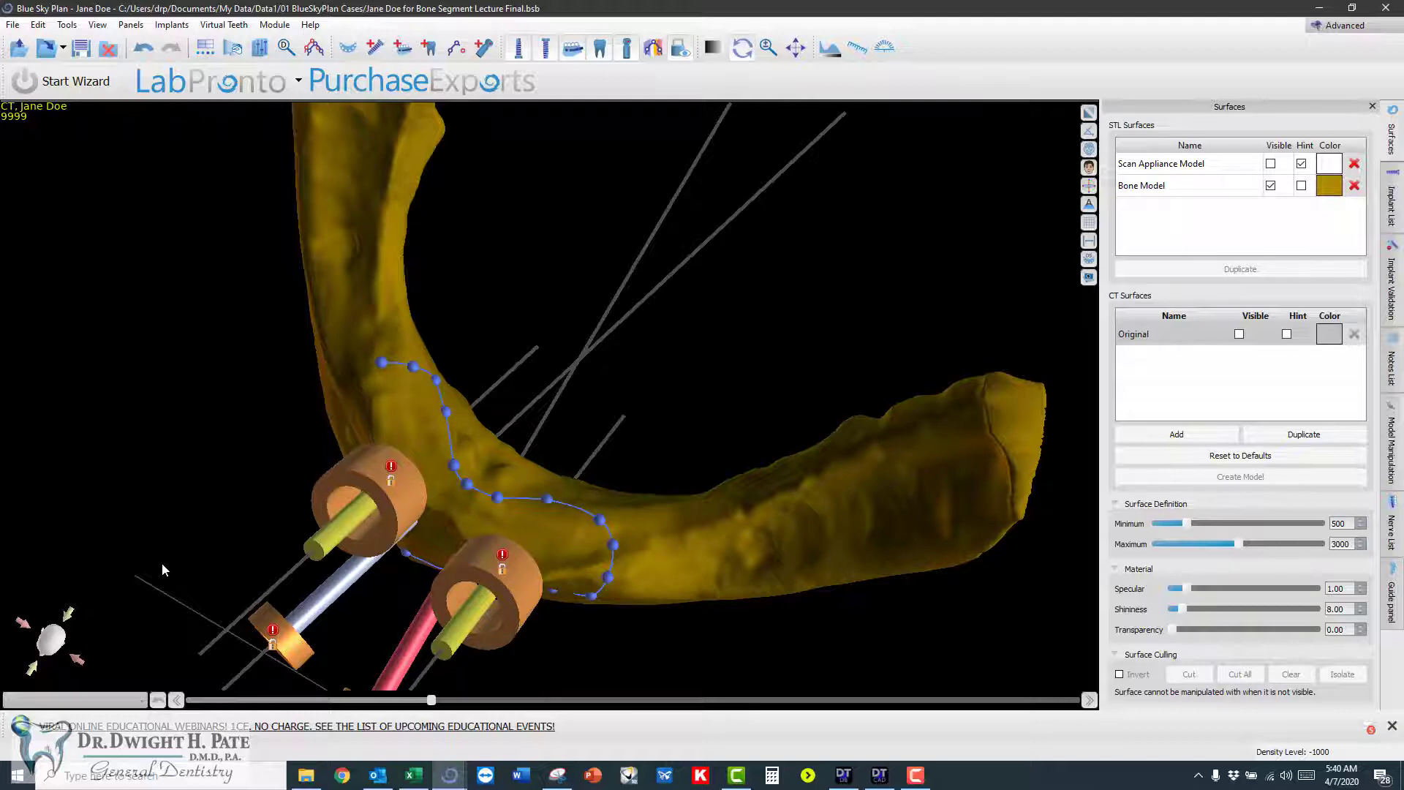
- Complete the guide curve over the ridge on the patient's right and across the front, and restore the multi-view layout
drag(155, 561, 611, 427)
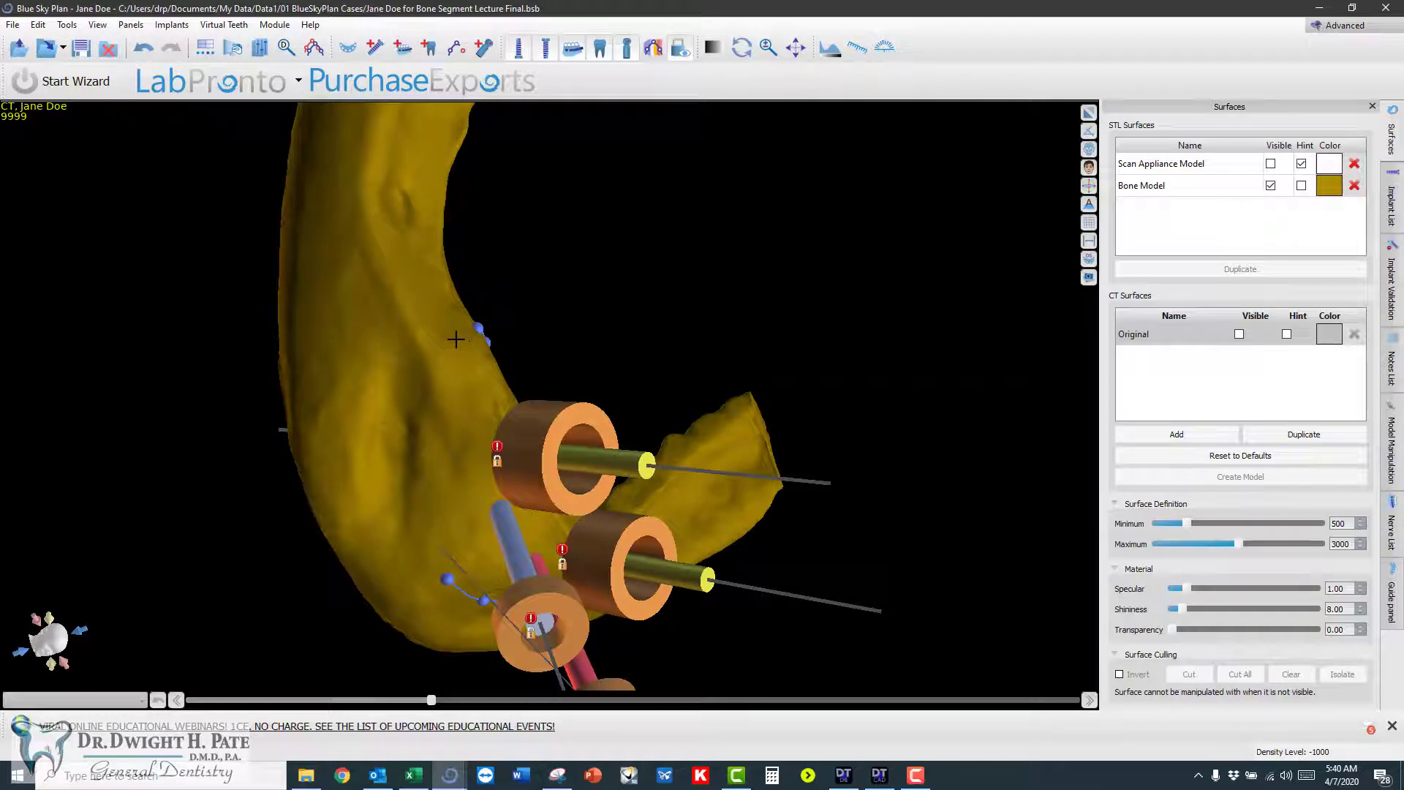
mouse_move(452, 351)
mouse_down()
mouse_move(427, 482)
mouse_move(427, 536)
mouse_move(448, 579)
mouse_up()
drag(295, 362, 326, 362)
drag(737, 302, 400, 300)
drag(757, 414, 810, 367)
drag(509, 677, 640, 553)
double_click(641, 553)
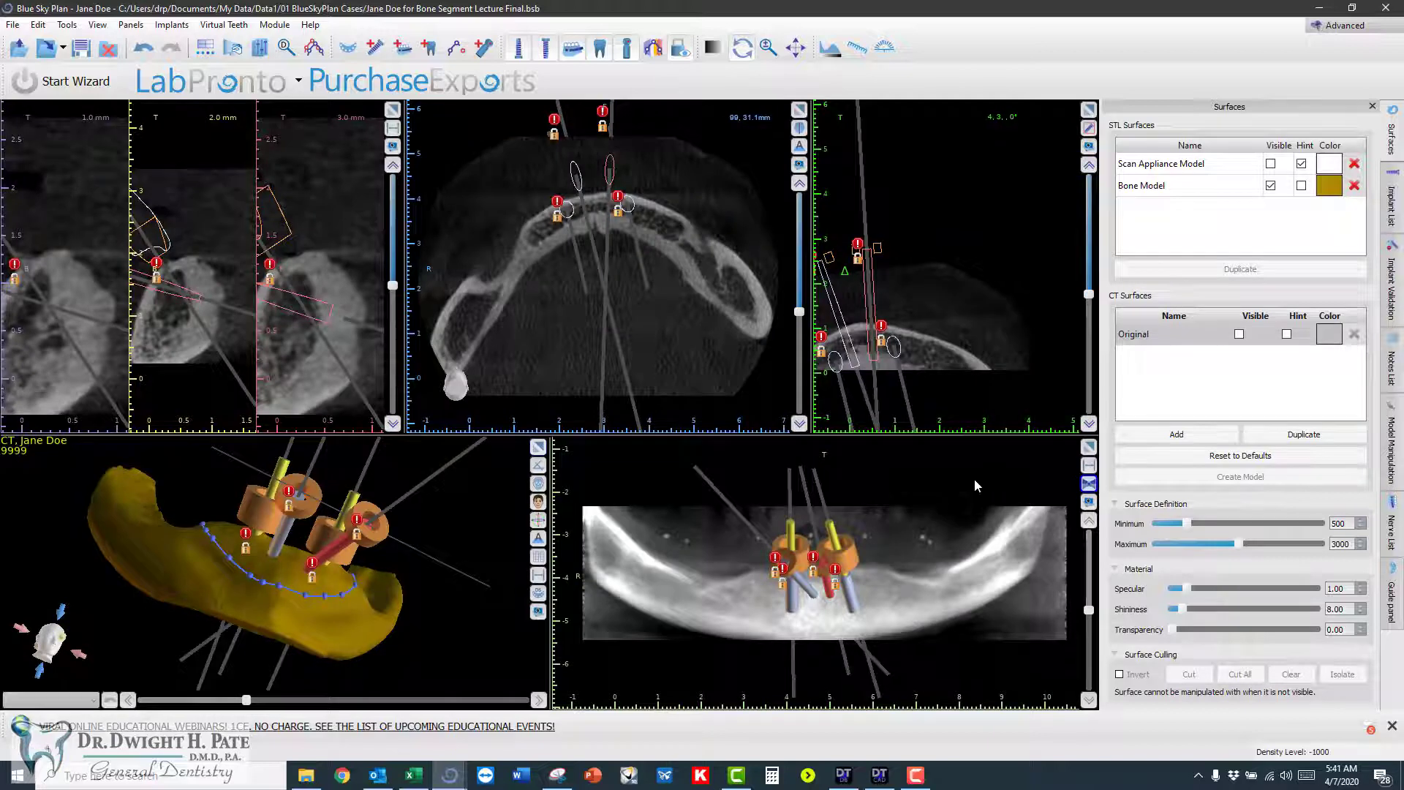
- Start marking the nerve on the patient's left in the panoramic view, placing four points from the back of the jaw forward
scroll(913, 563, down, 5)
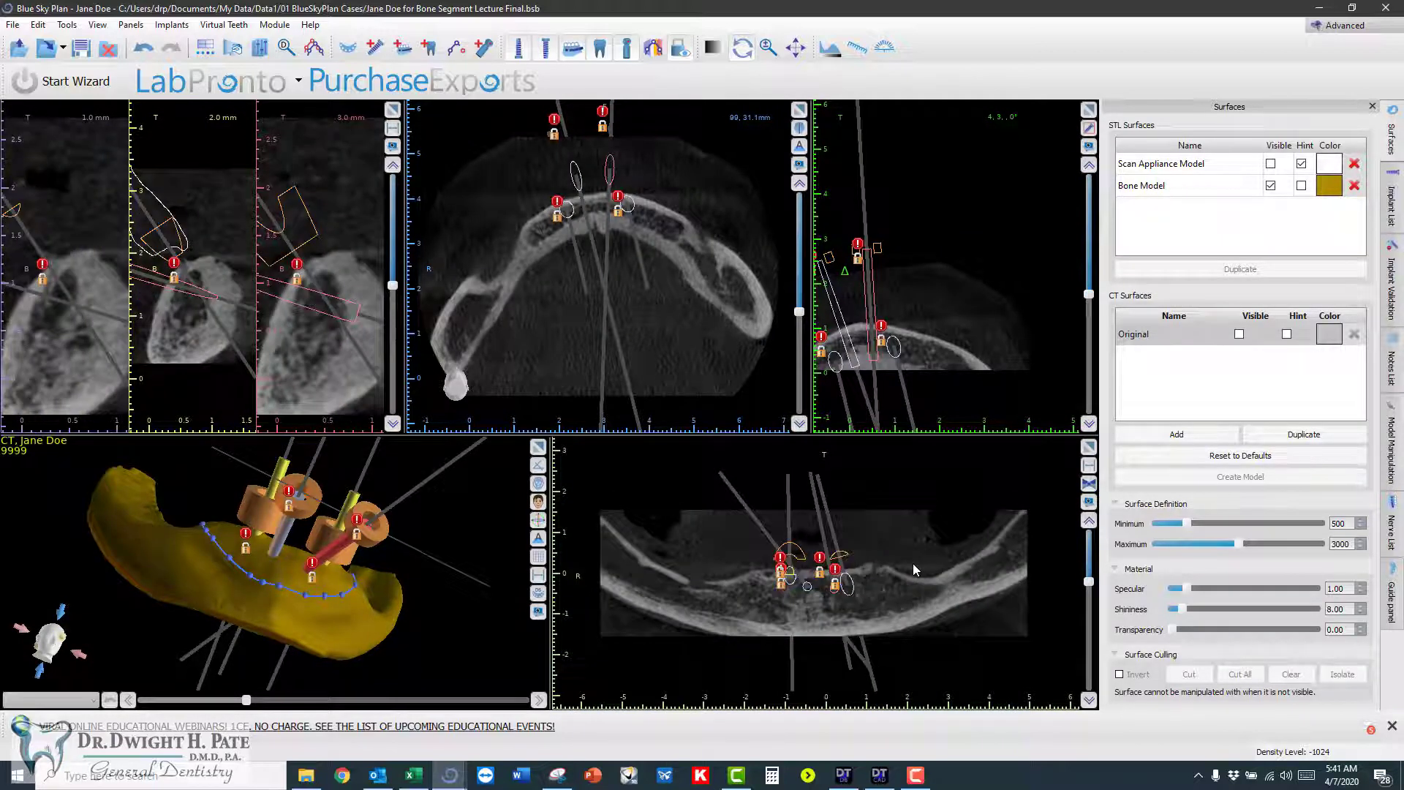
scroll(912, 563, down, 2)
scroll(912, 563, down, 2)
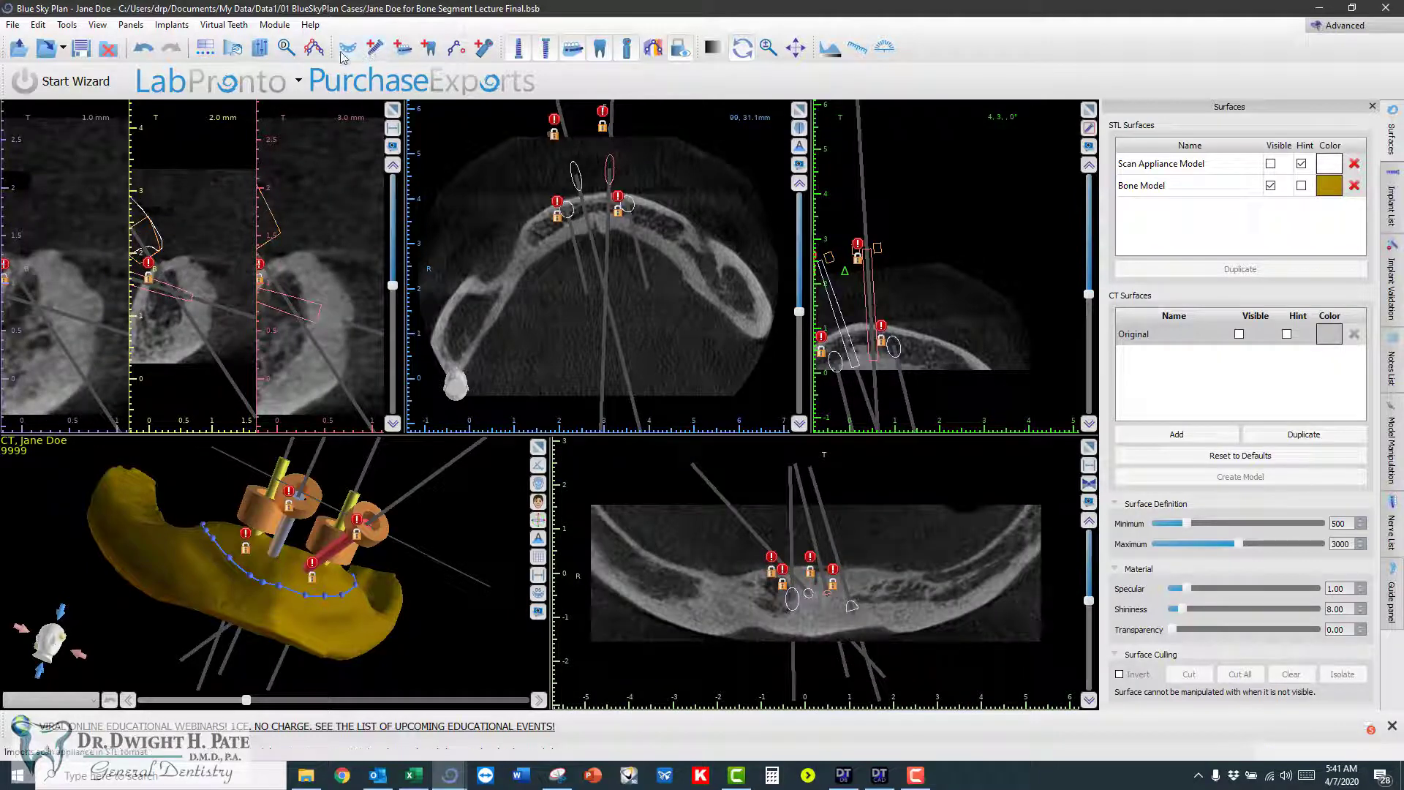
click(405, 49)
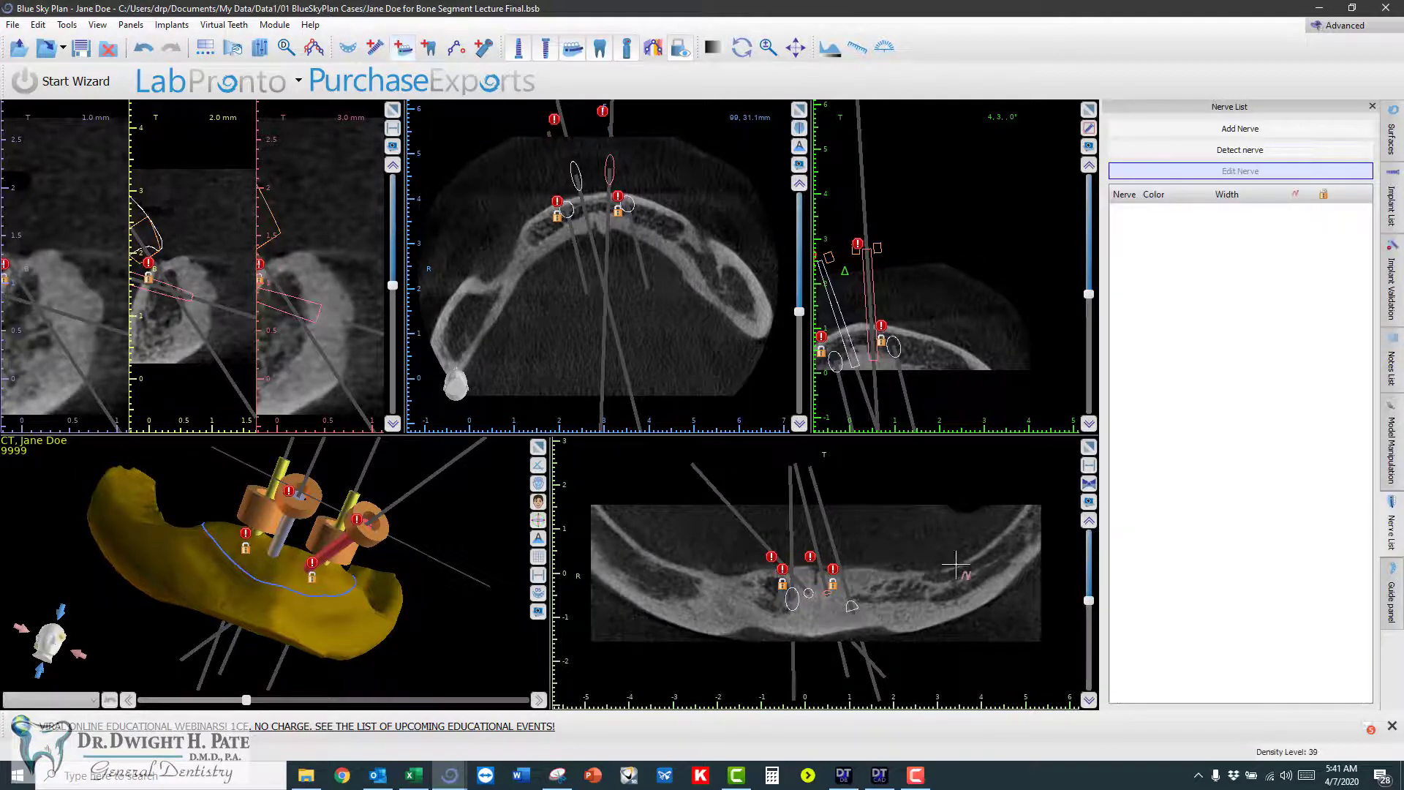
click(992, 557)
click(971, 567)
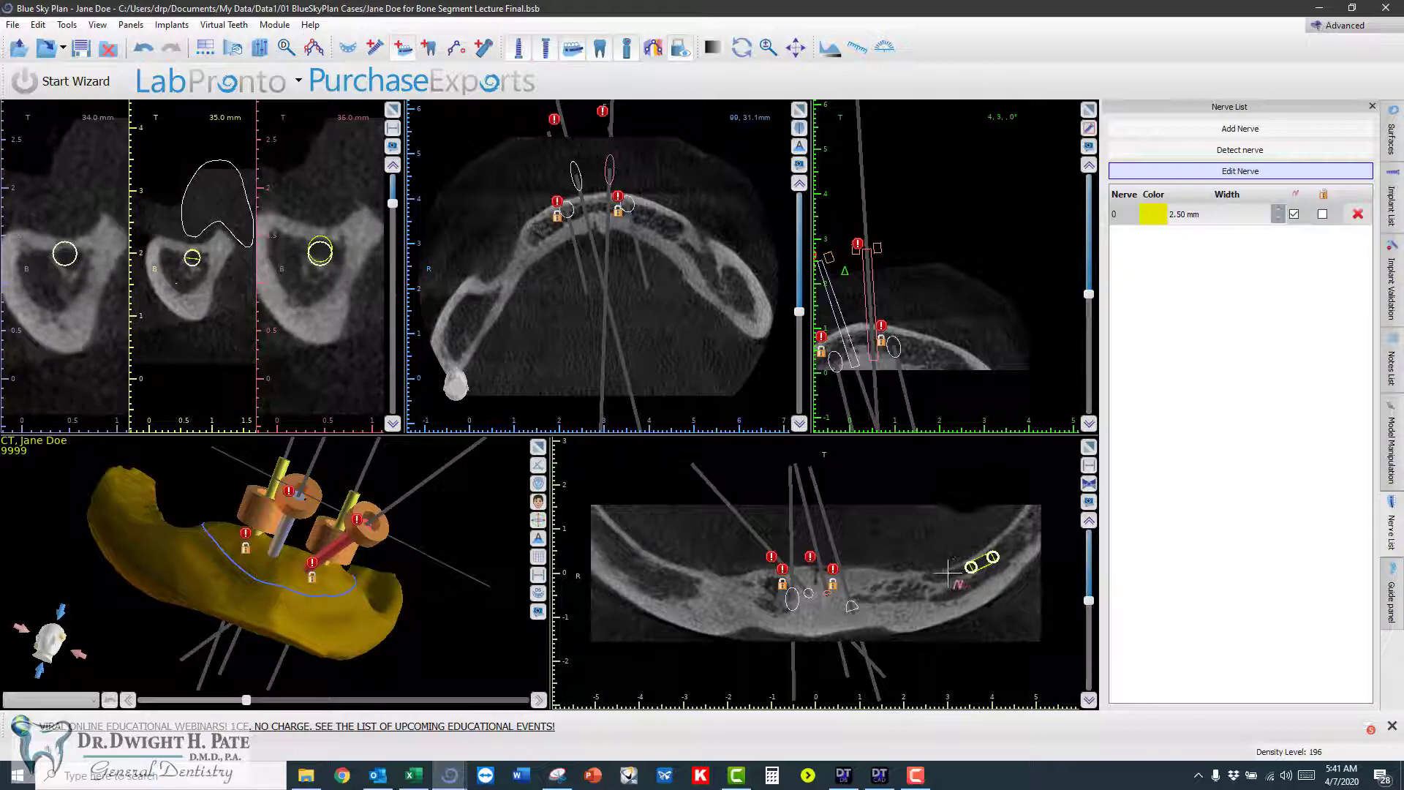
click(948, 575)
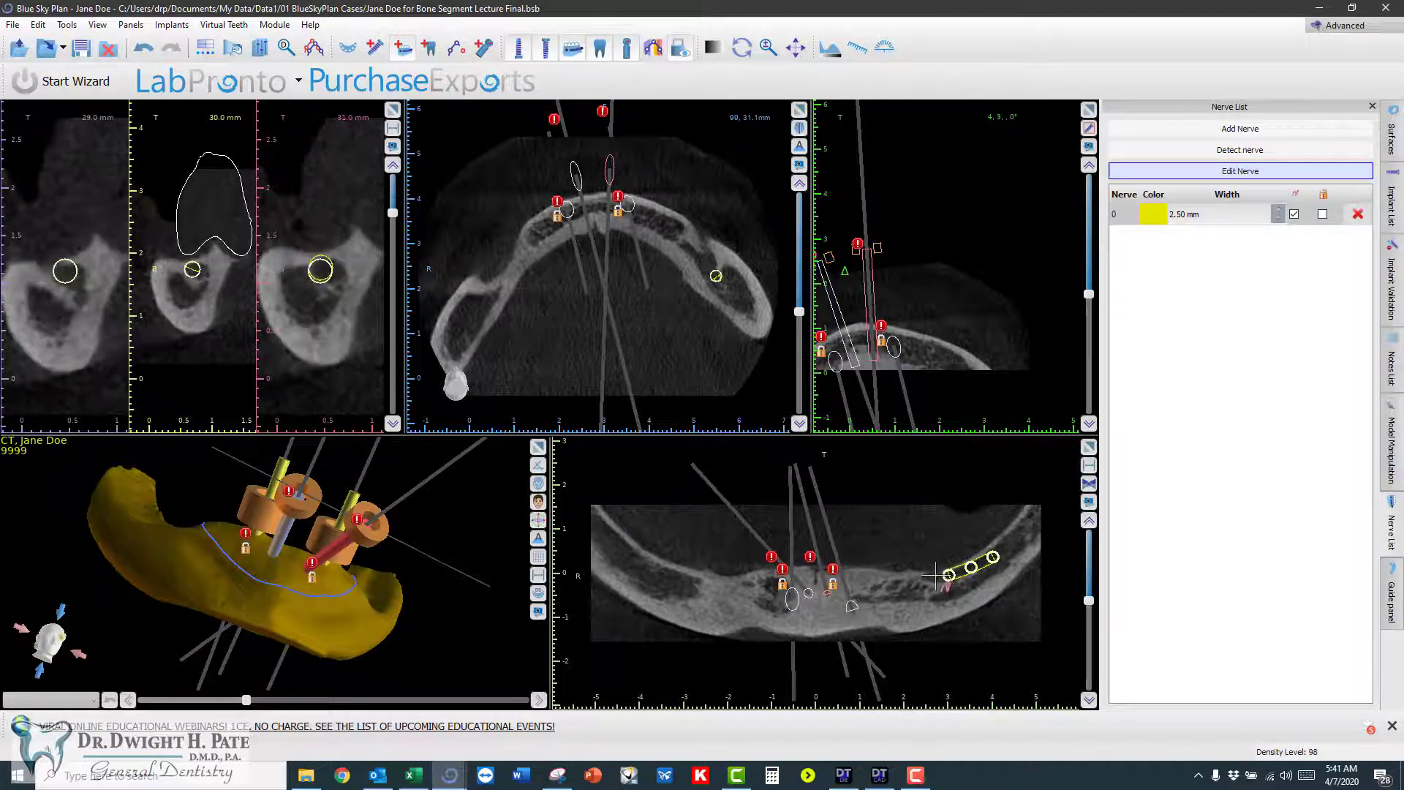
click(936, 576)
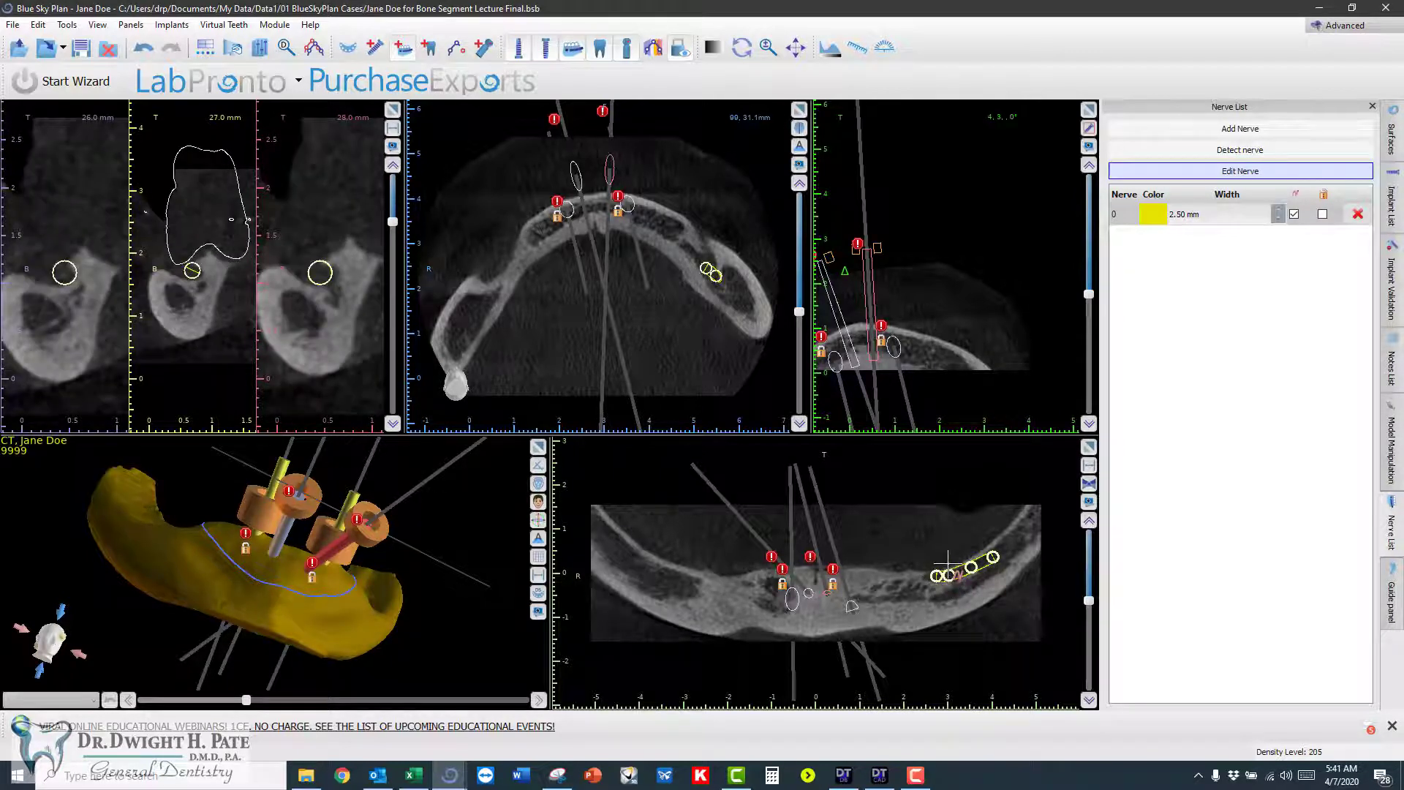
- Extend the nerve on the patient's left forward with two more points, checking its course through neighbouring panoramic slices
scroll(947, 563, up, 4)
scroll(947, 563, down, 4)
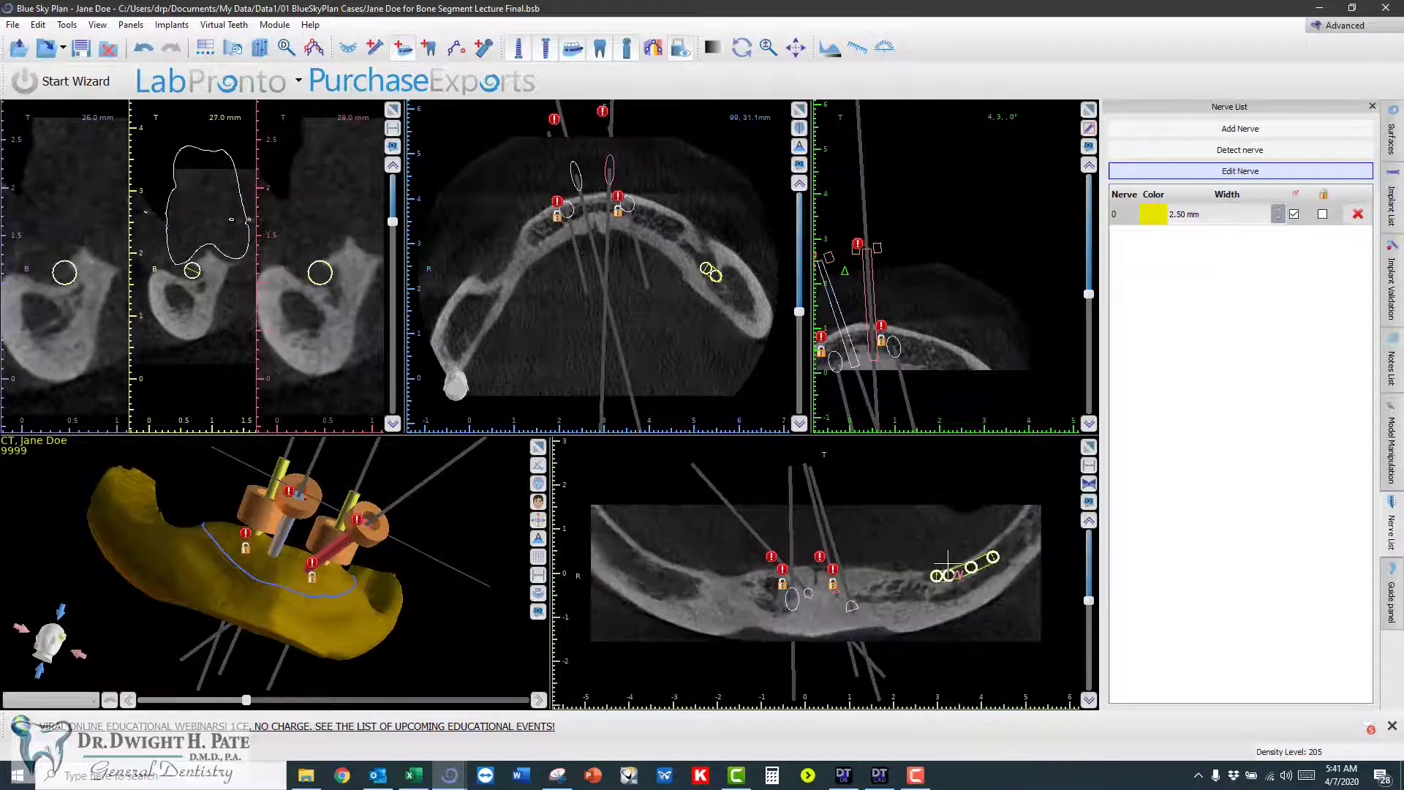
scroll(948, 563, down, 4)
scroll(947, 563, up, 4)
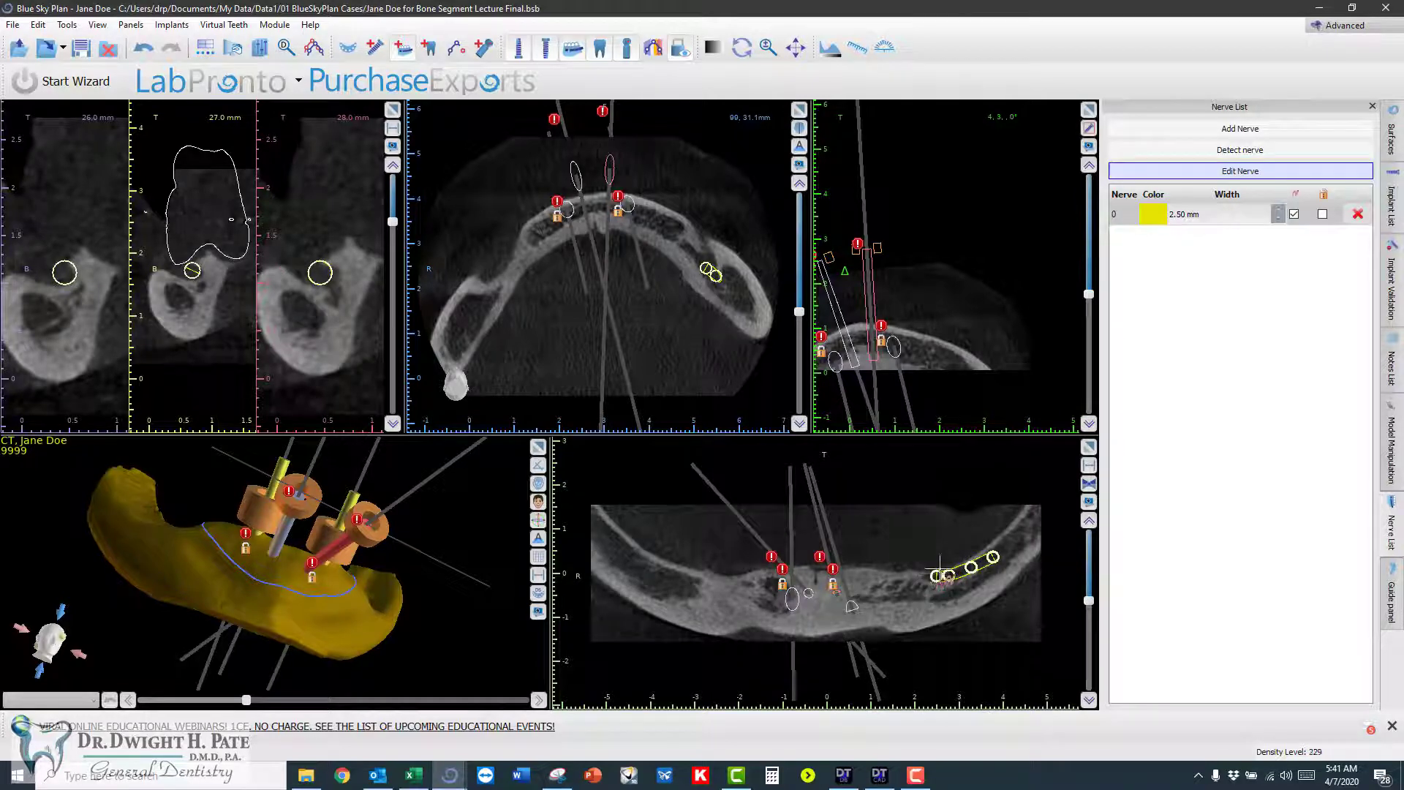
scroll(939, 571, up, 4)
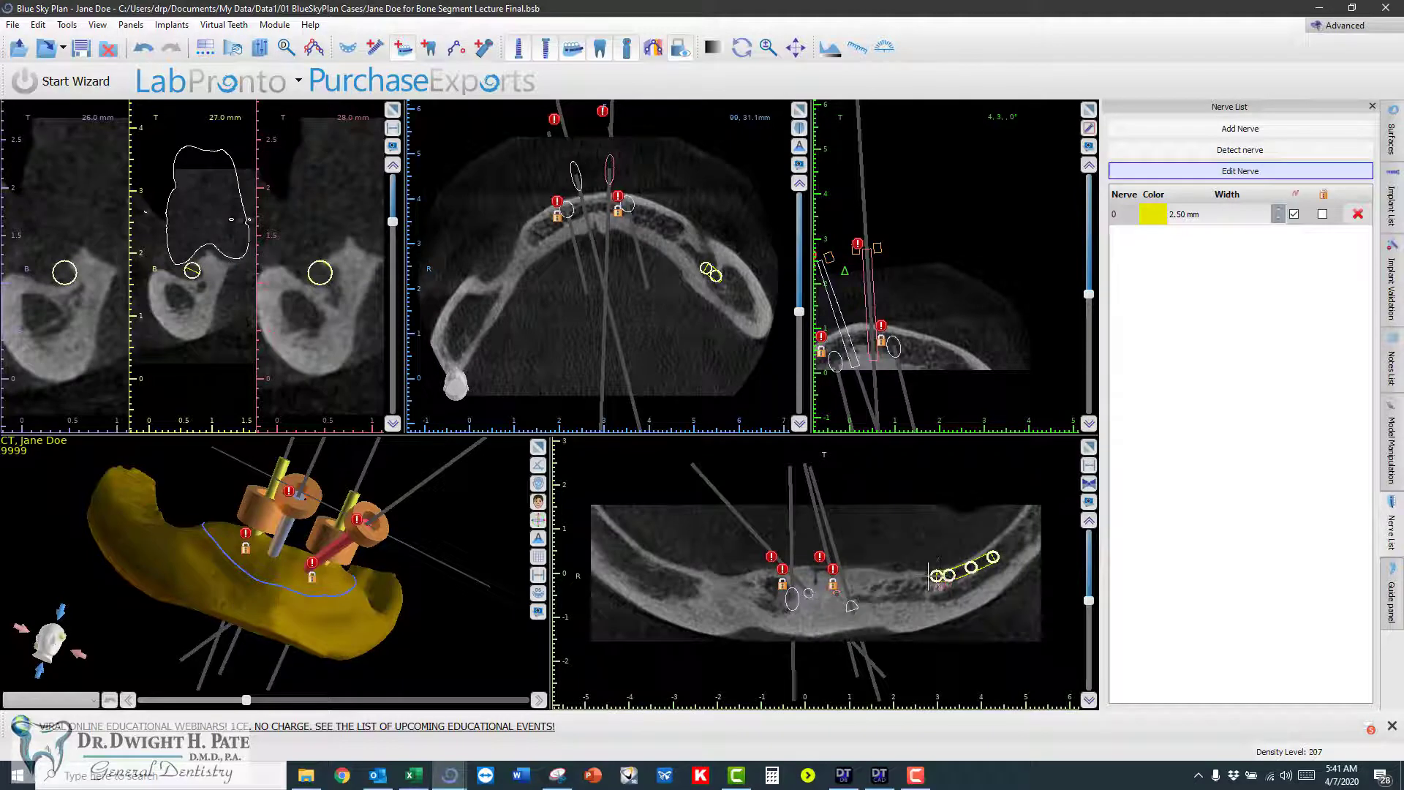
click(927, 576)
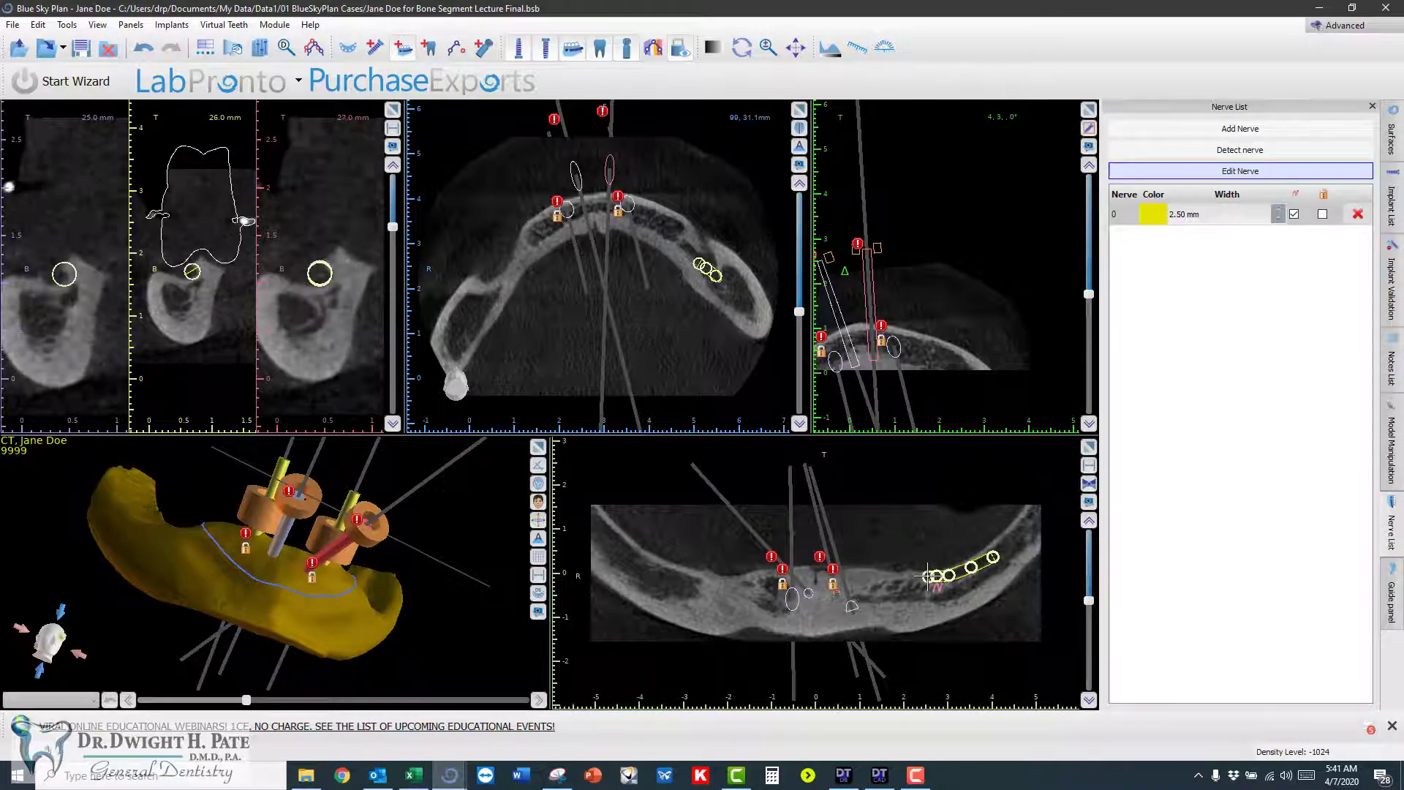
scroll(927, 575, up, 3)
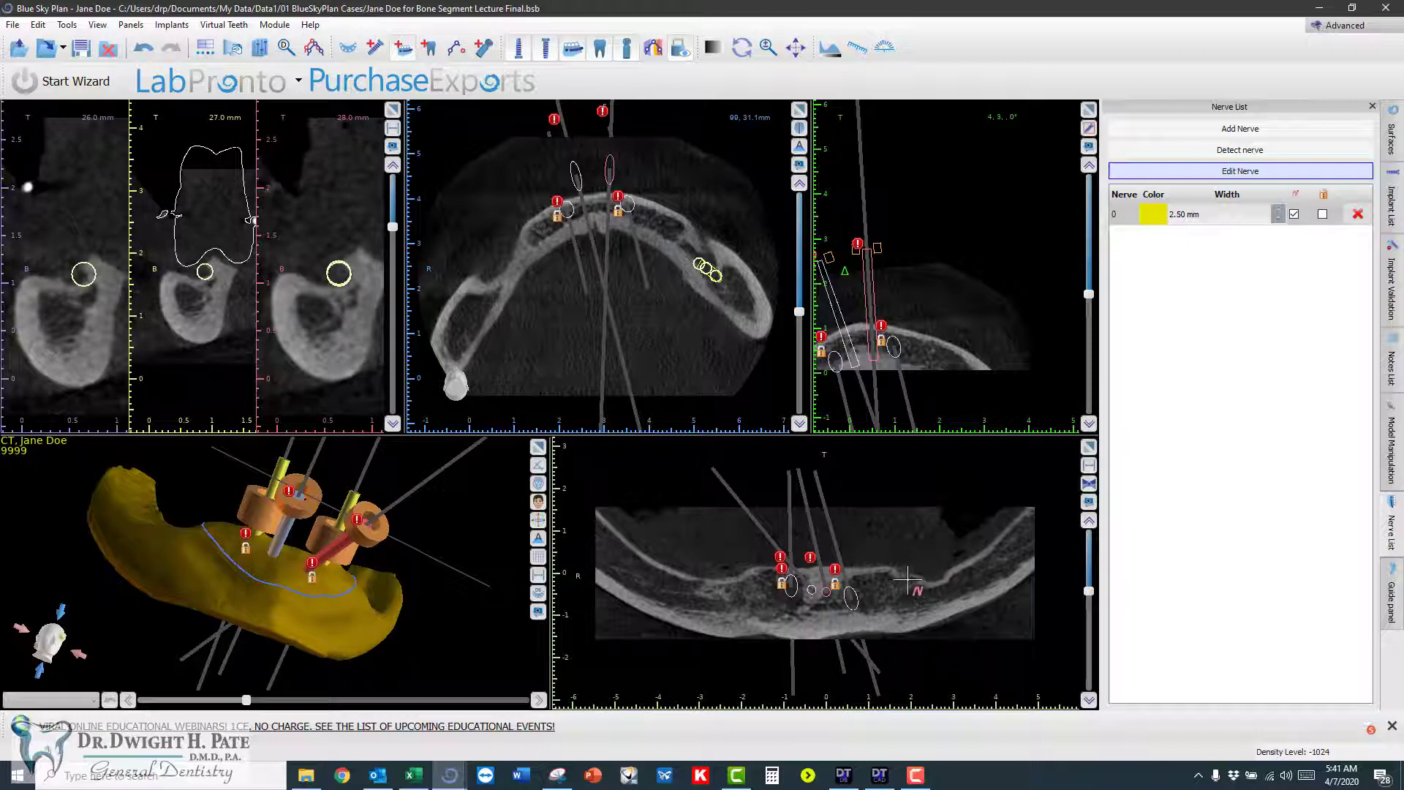
click(908, 580)
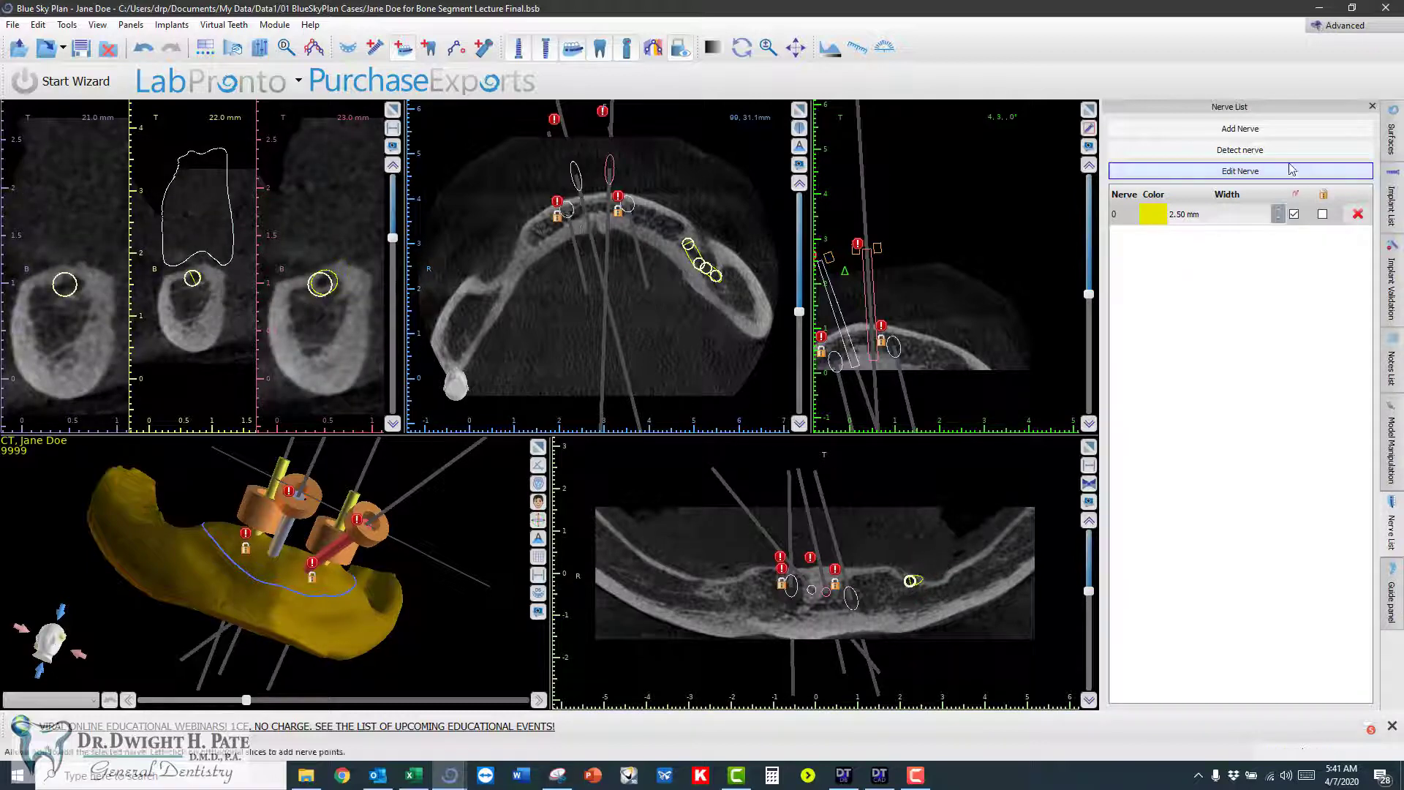
- Add a second nerve, trace it forward along the patient's right with four panoramic points, and finish nerve editing
click(1242, 130)
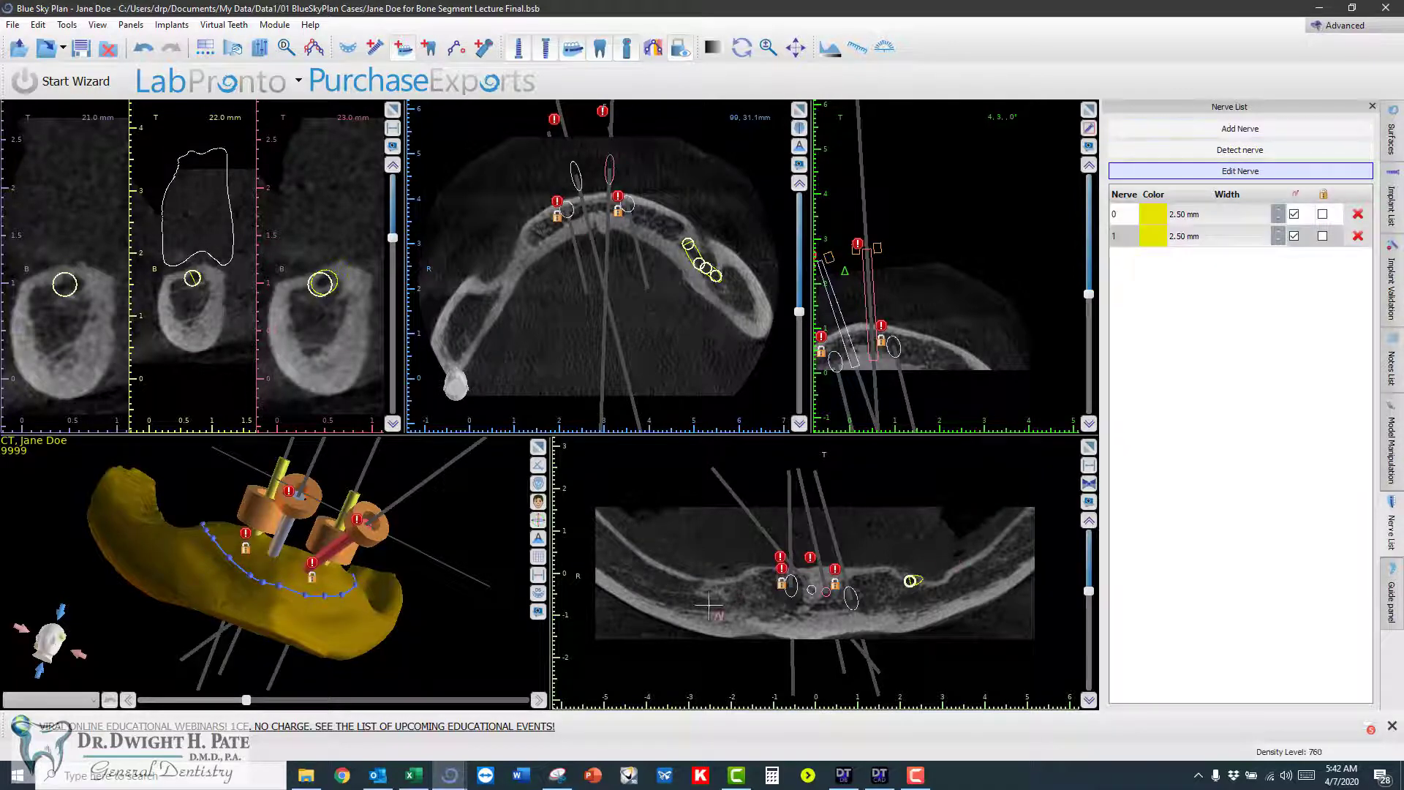
scroll(707, 604, down, 1)
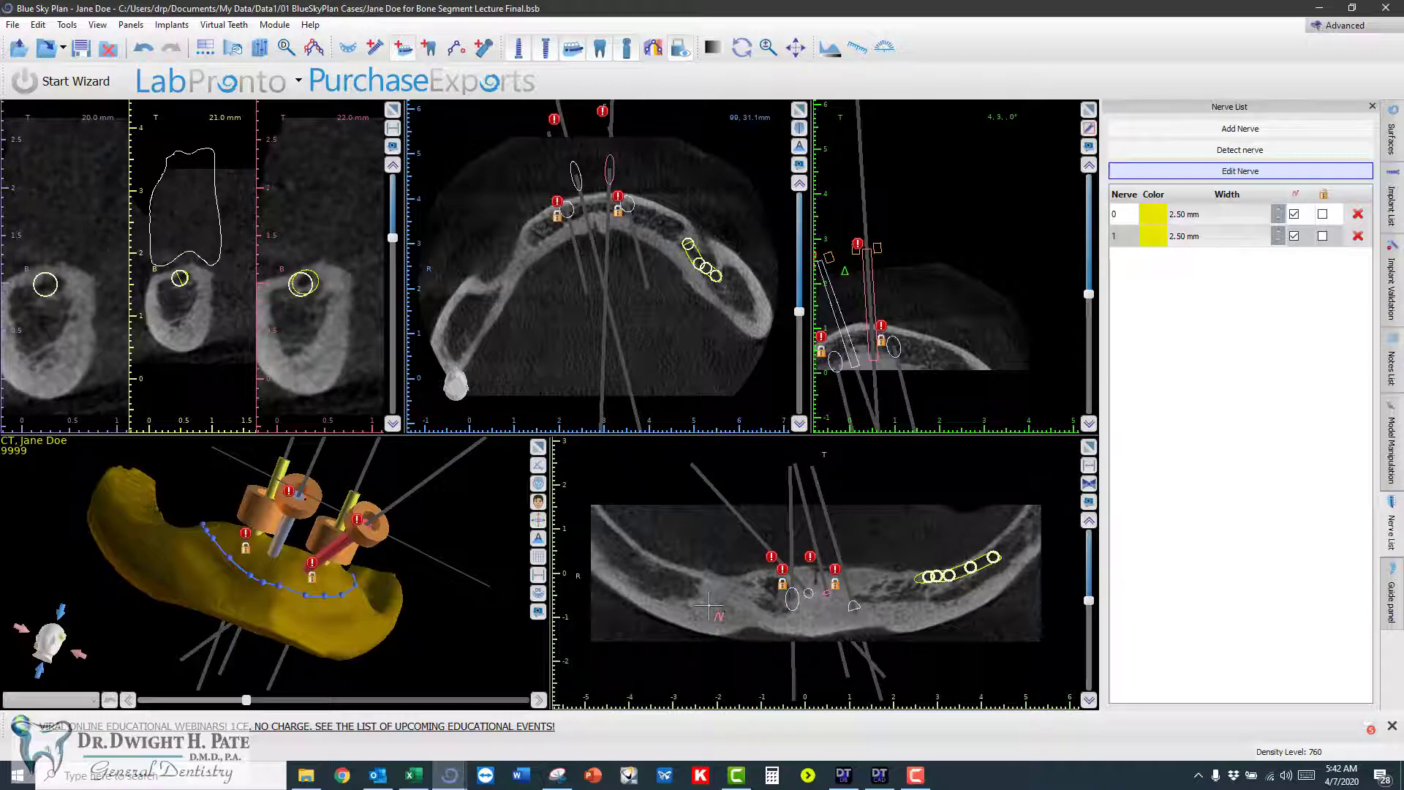
scroll(708, 604, up, 1)
scroll(707, 604, up, 1)
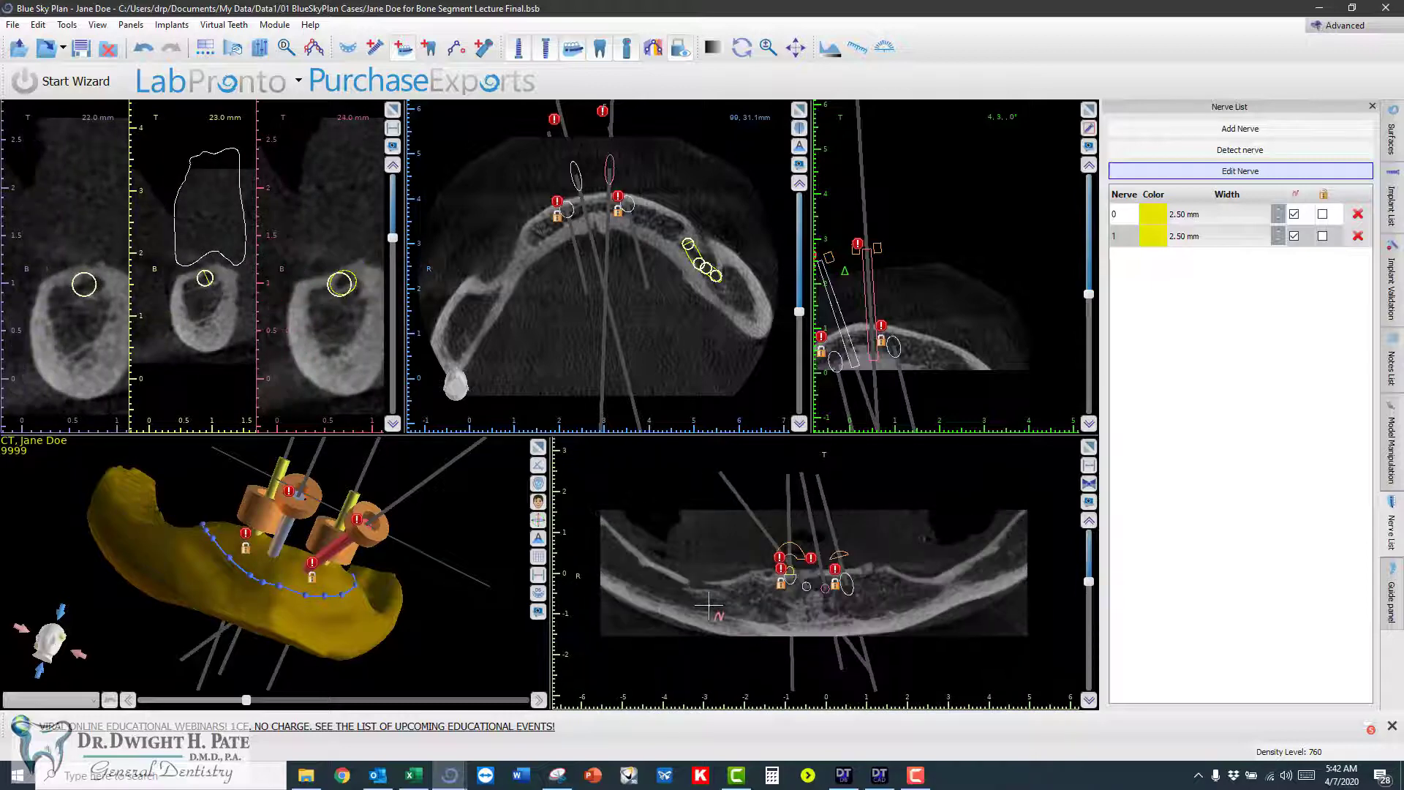
scroll(707, 604, down, 1)
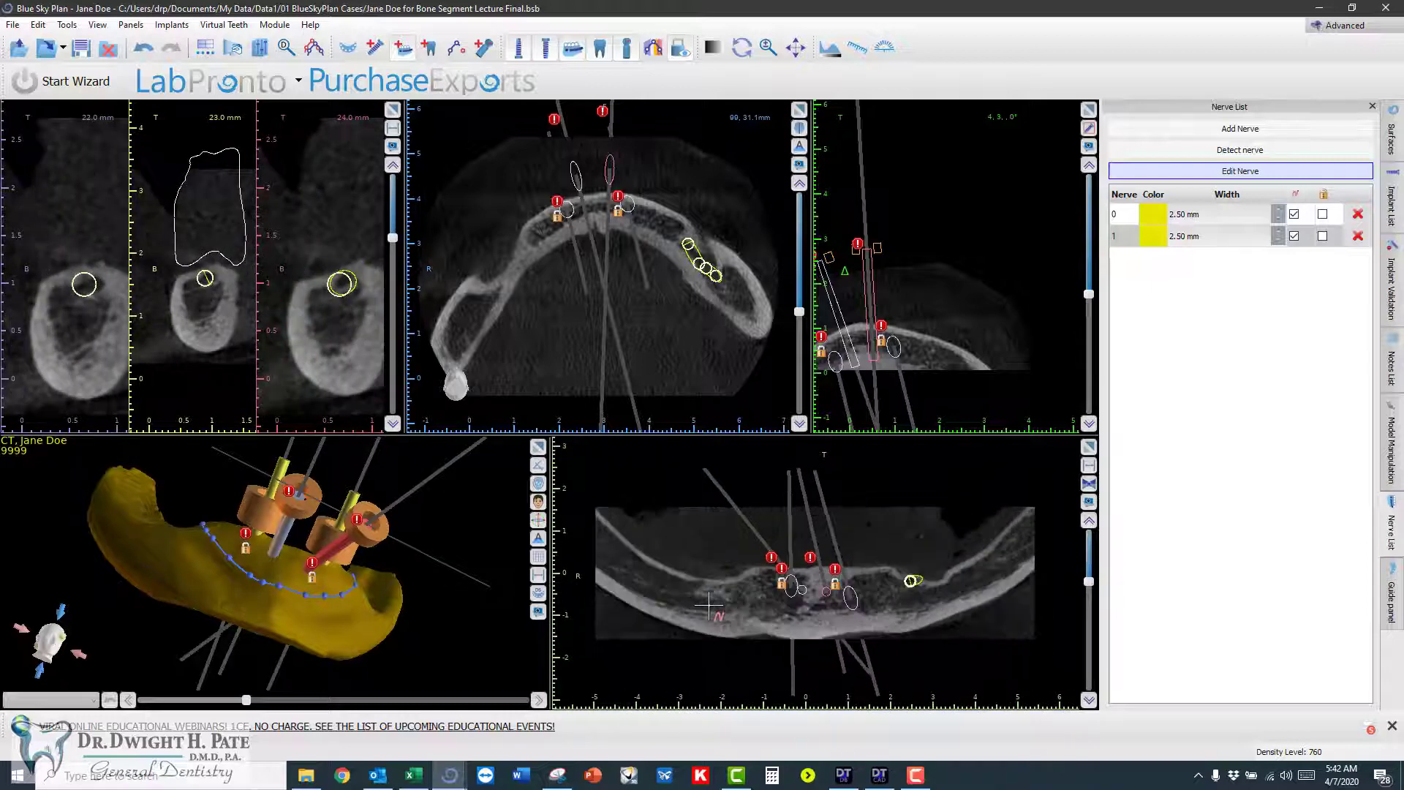
click(676, 583)
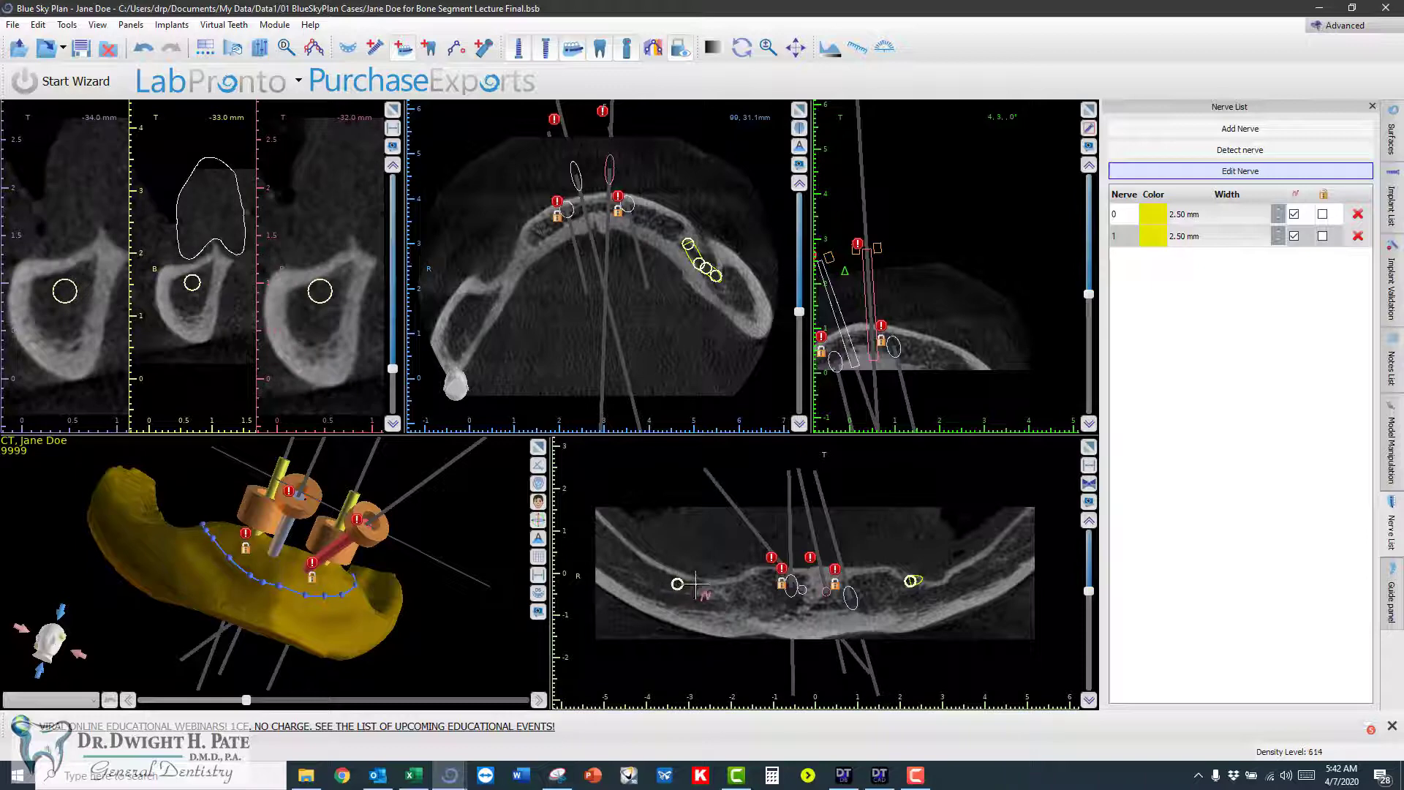
click(693, 585)
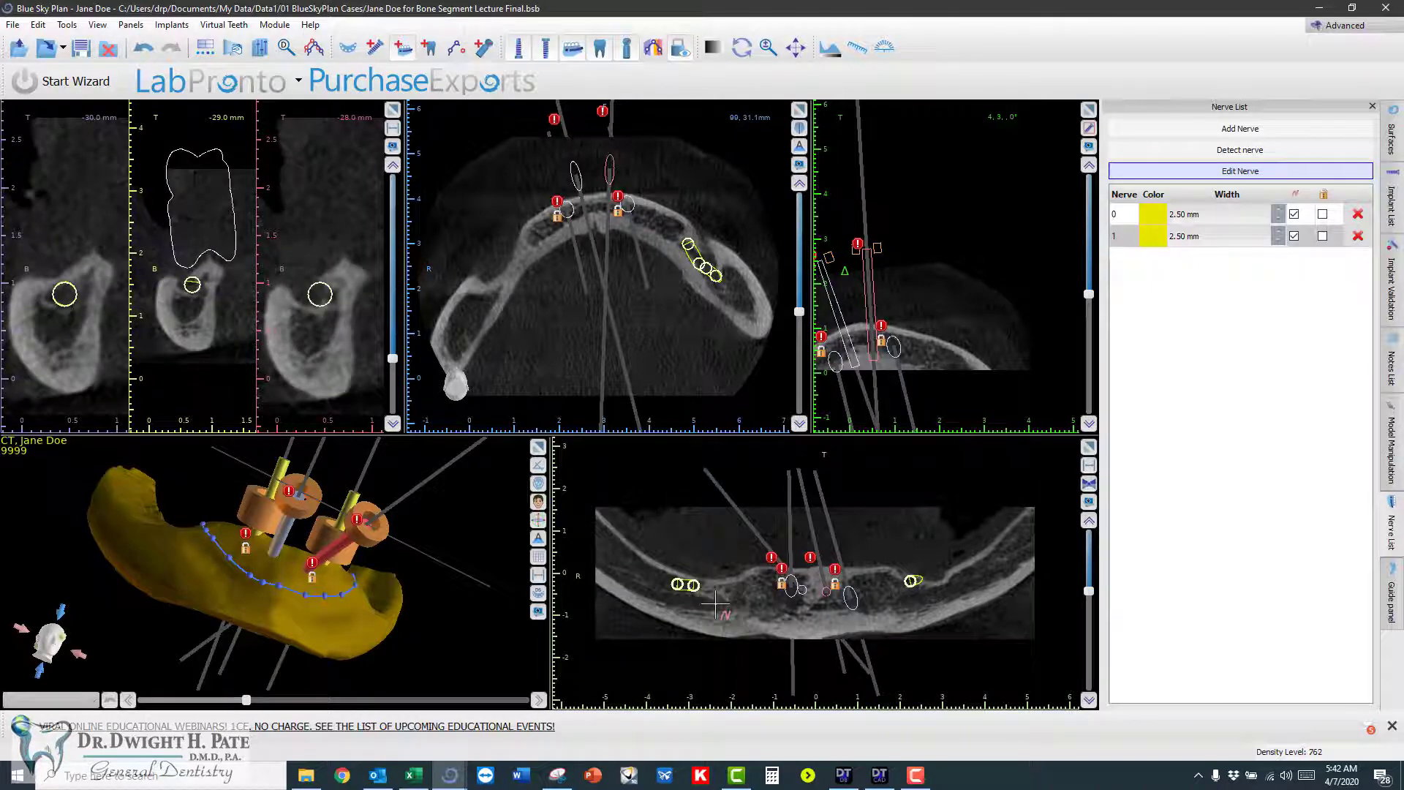
scroll(715, 604, up, 2)
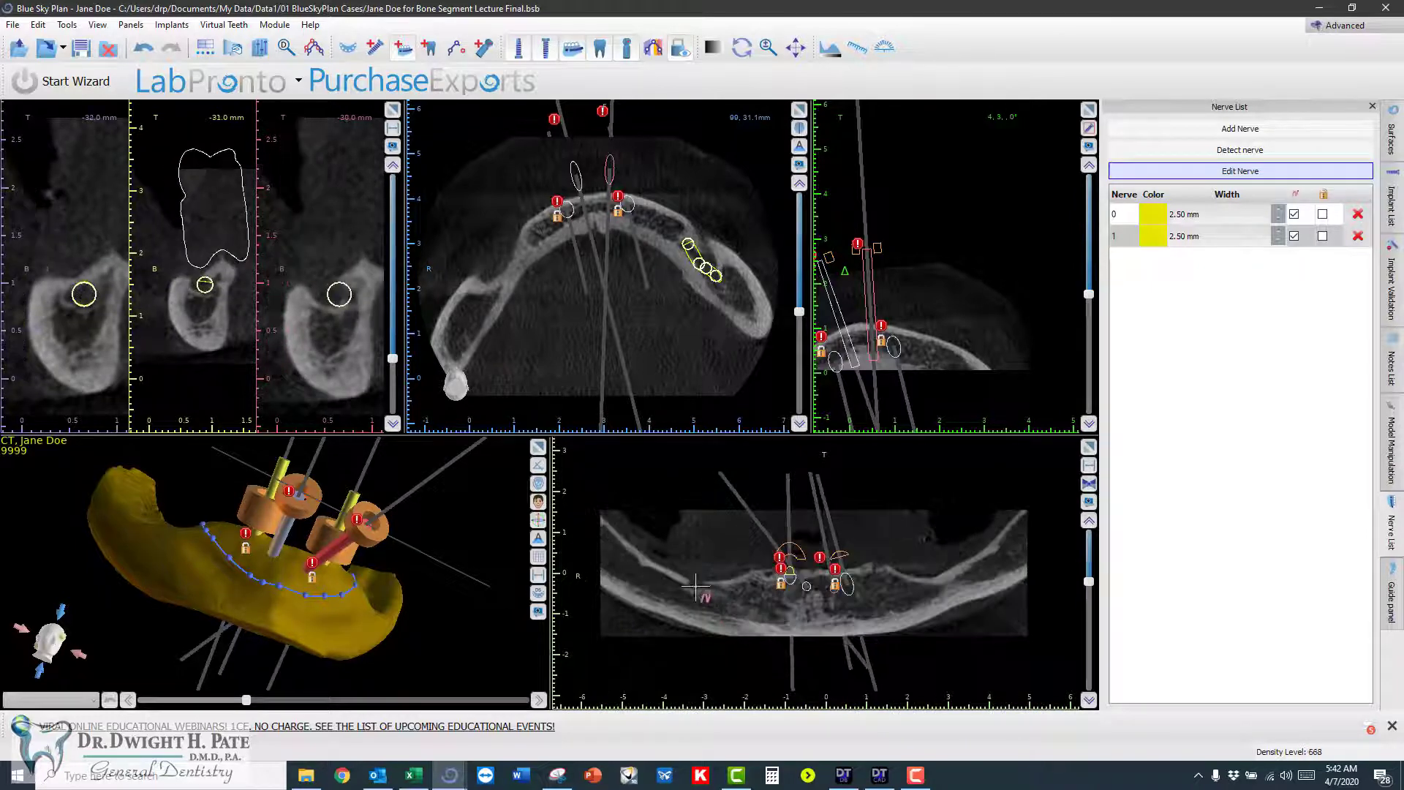
click(697, 586)
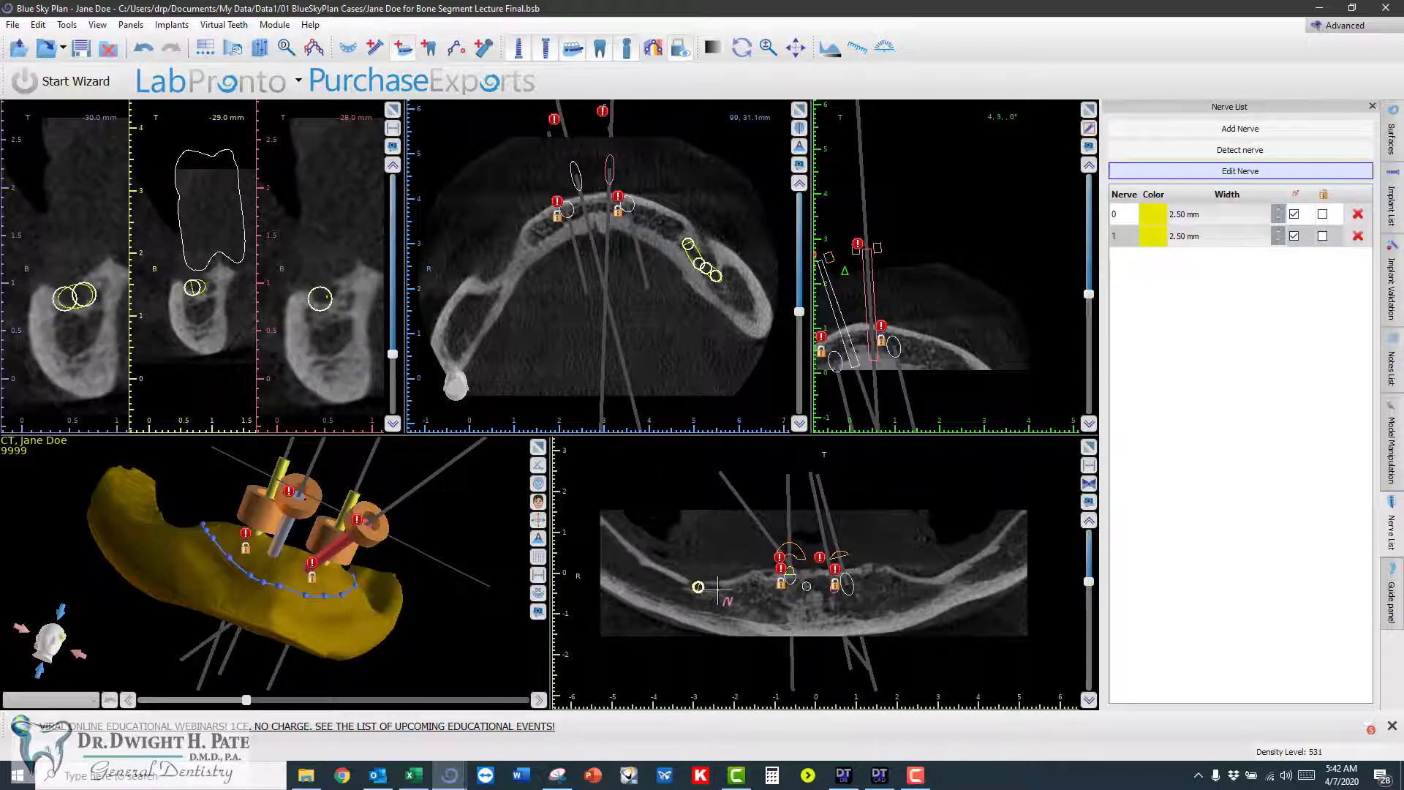
click(717, 587)
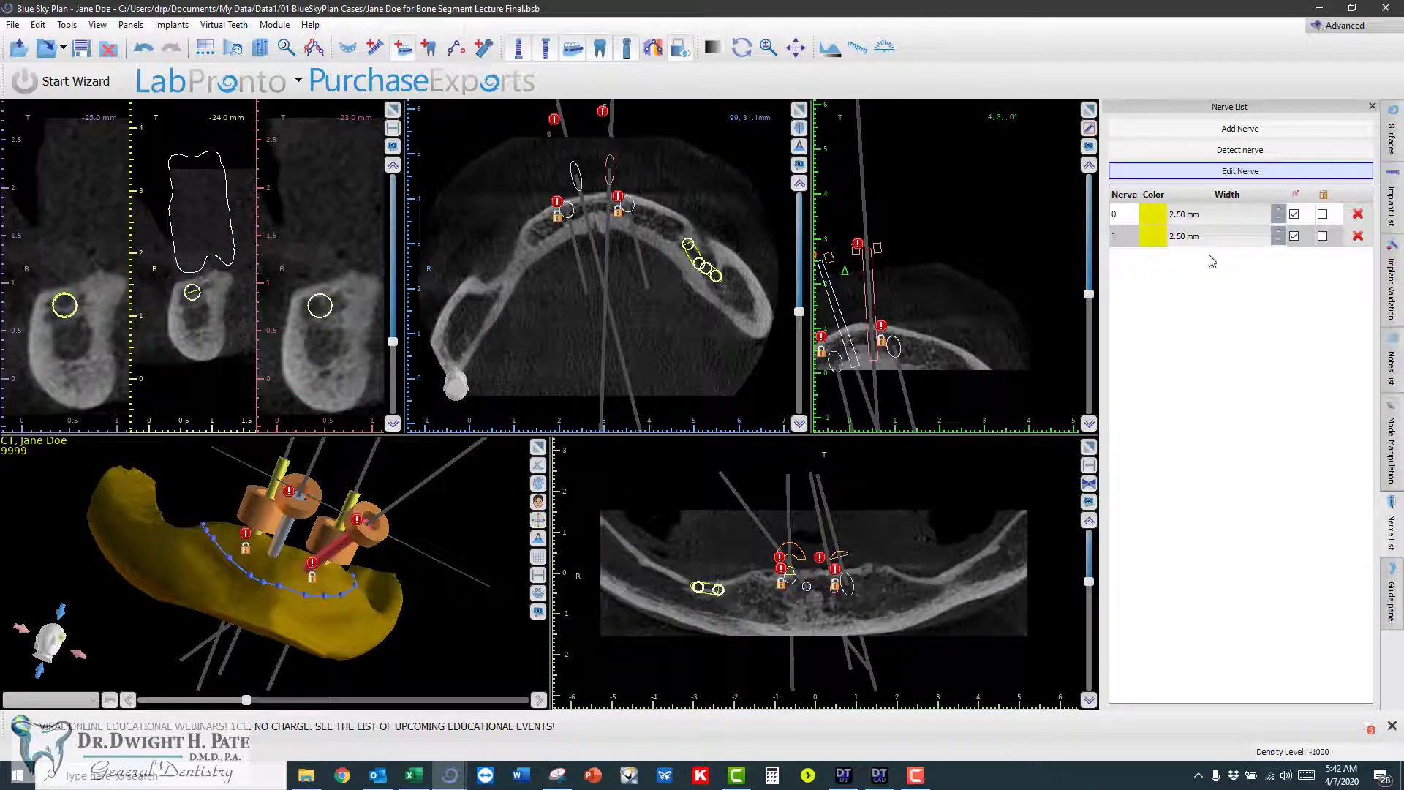
click(1250, 173)
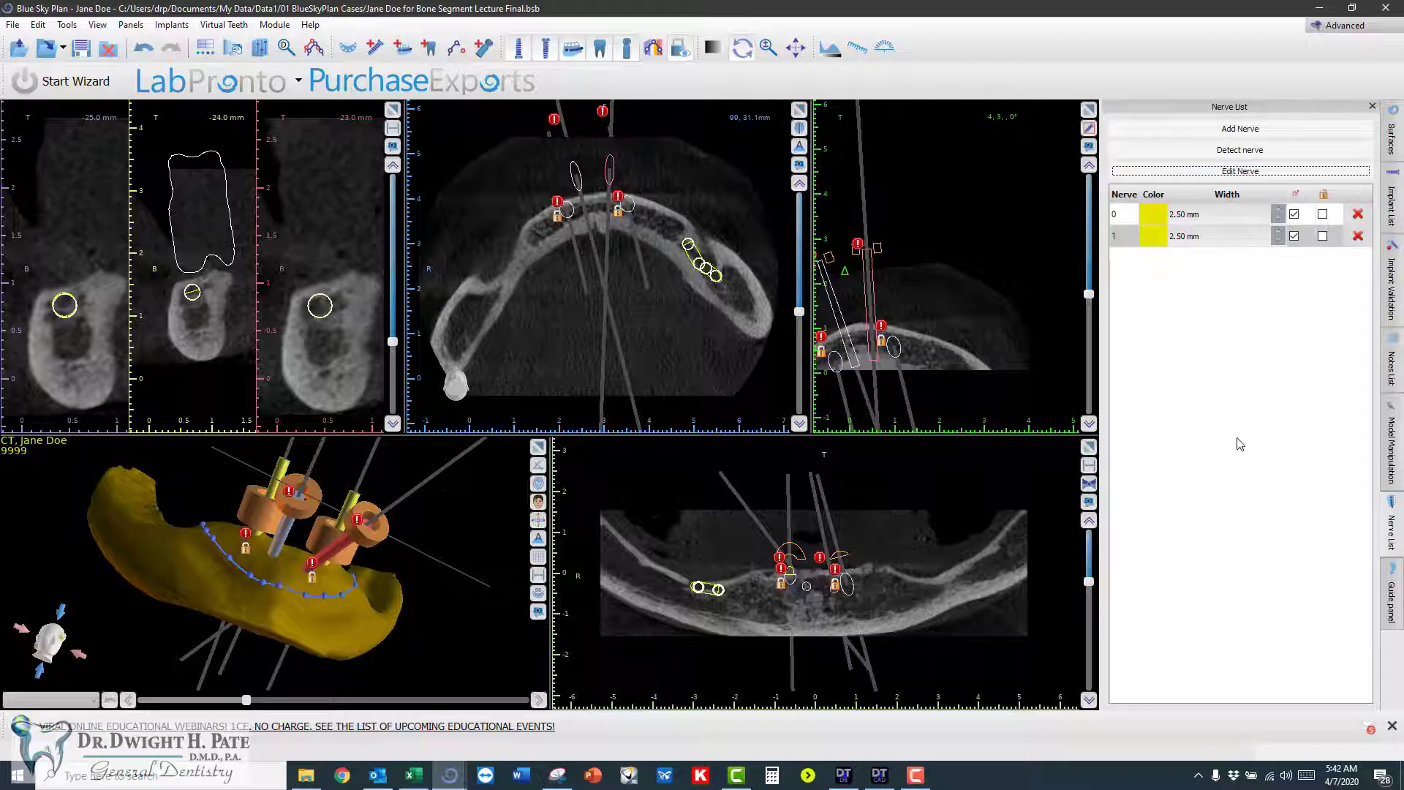
- Examine the bone model in the guide fabrication view, checking where the guide curve and pins lie relative to both nerves
click(1392, 599)
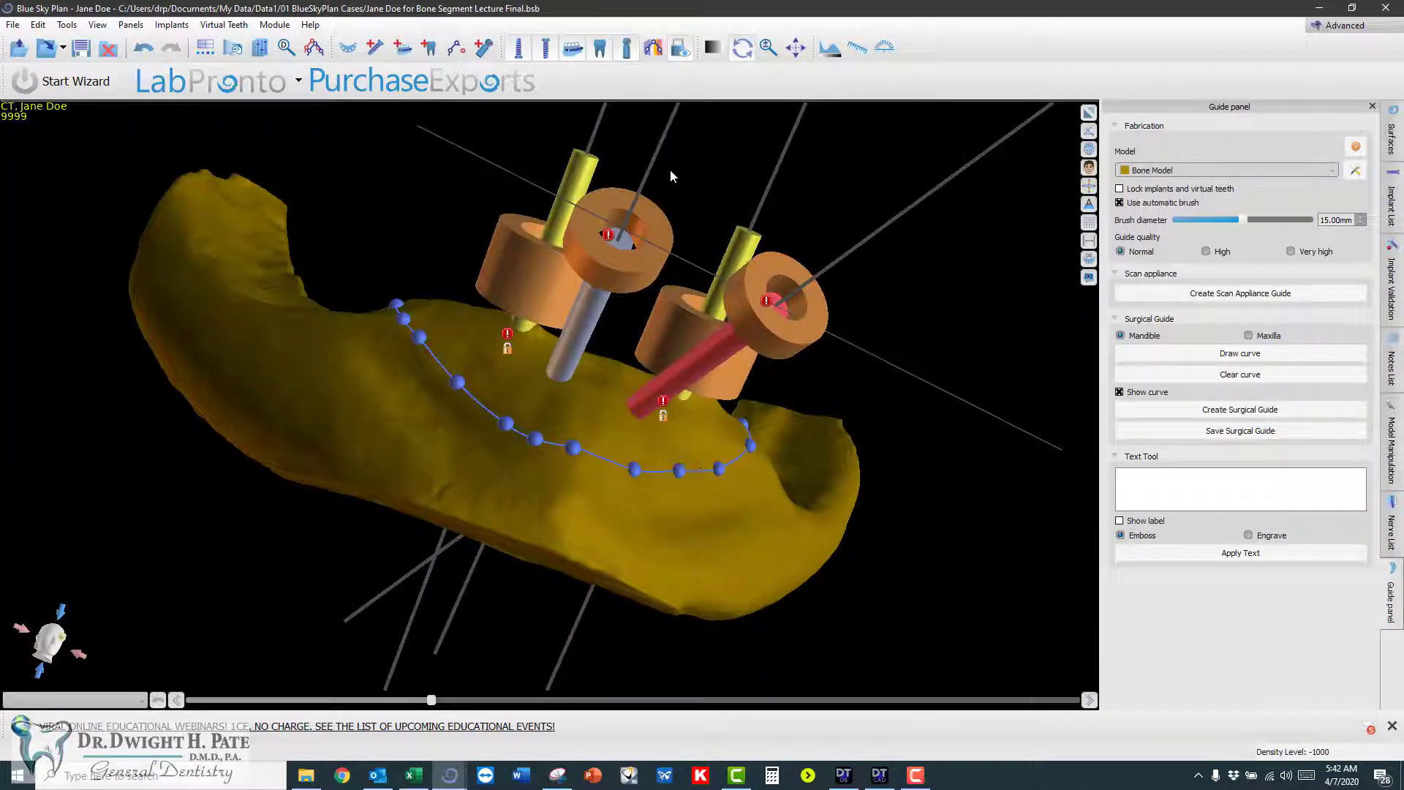
right_drag(386, 182, 430, 208)
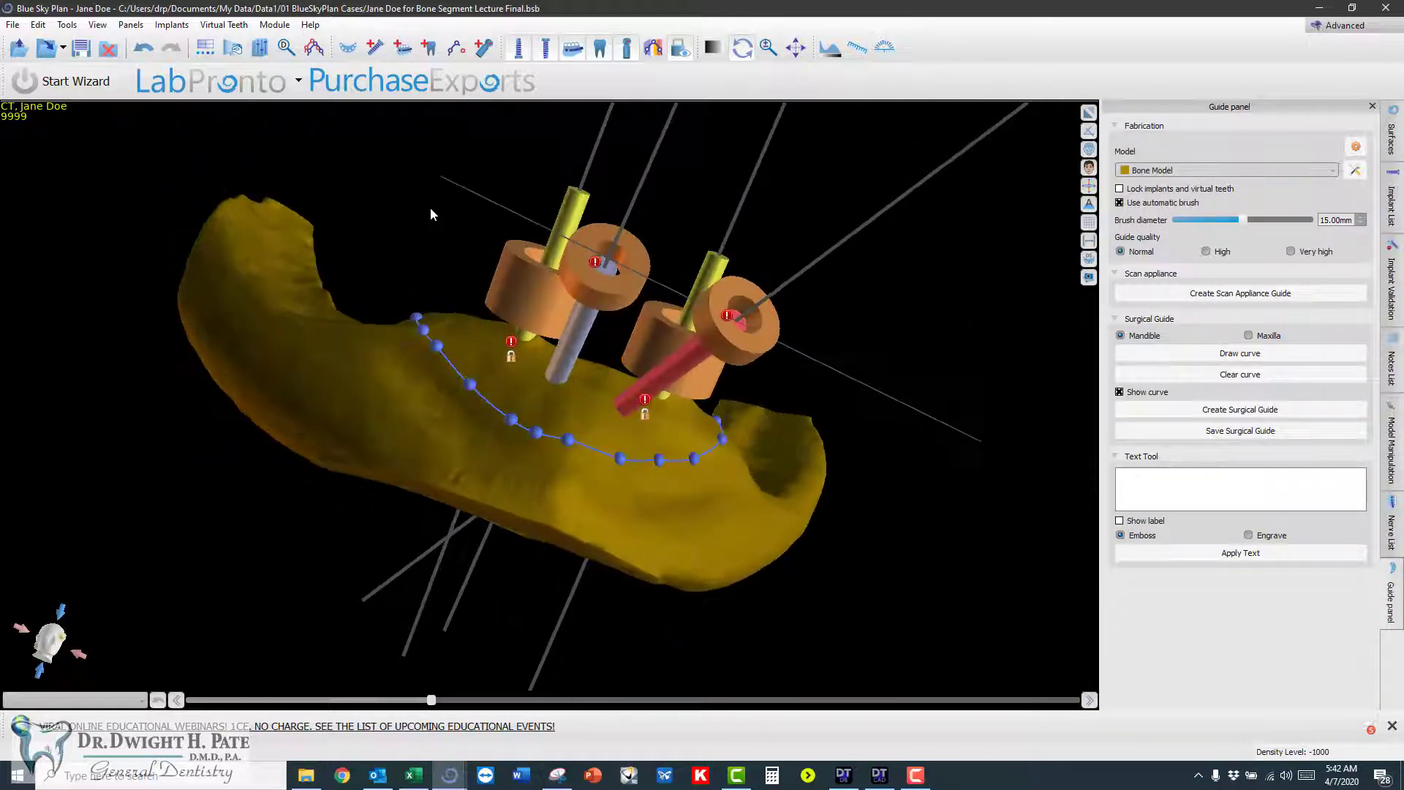
drag(430, 208, 344, 703)
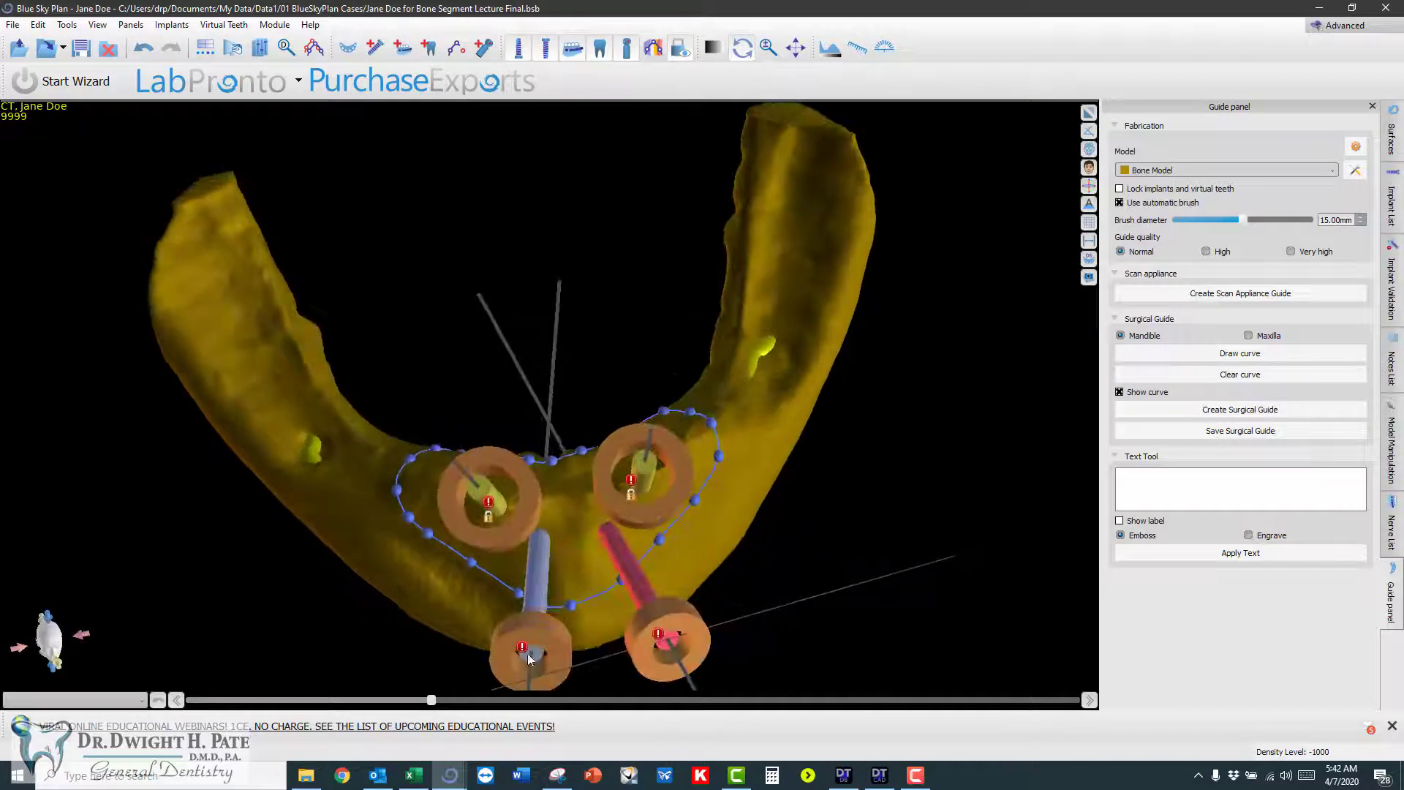
right_drag(953, 321, 887, 375)
drag(886, 375, 692, 499)
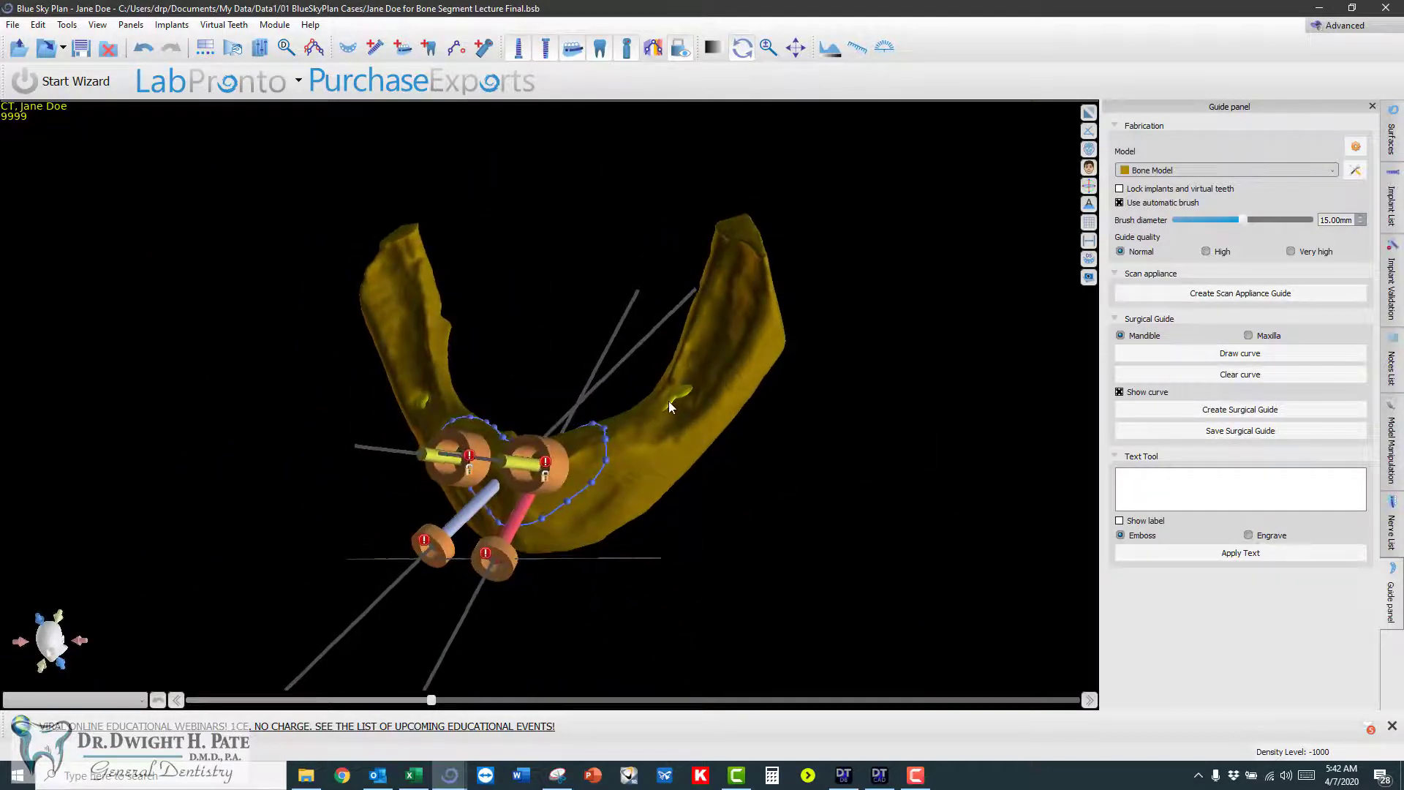
right_drag(847, 330, 805, 340)
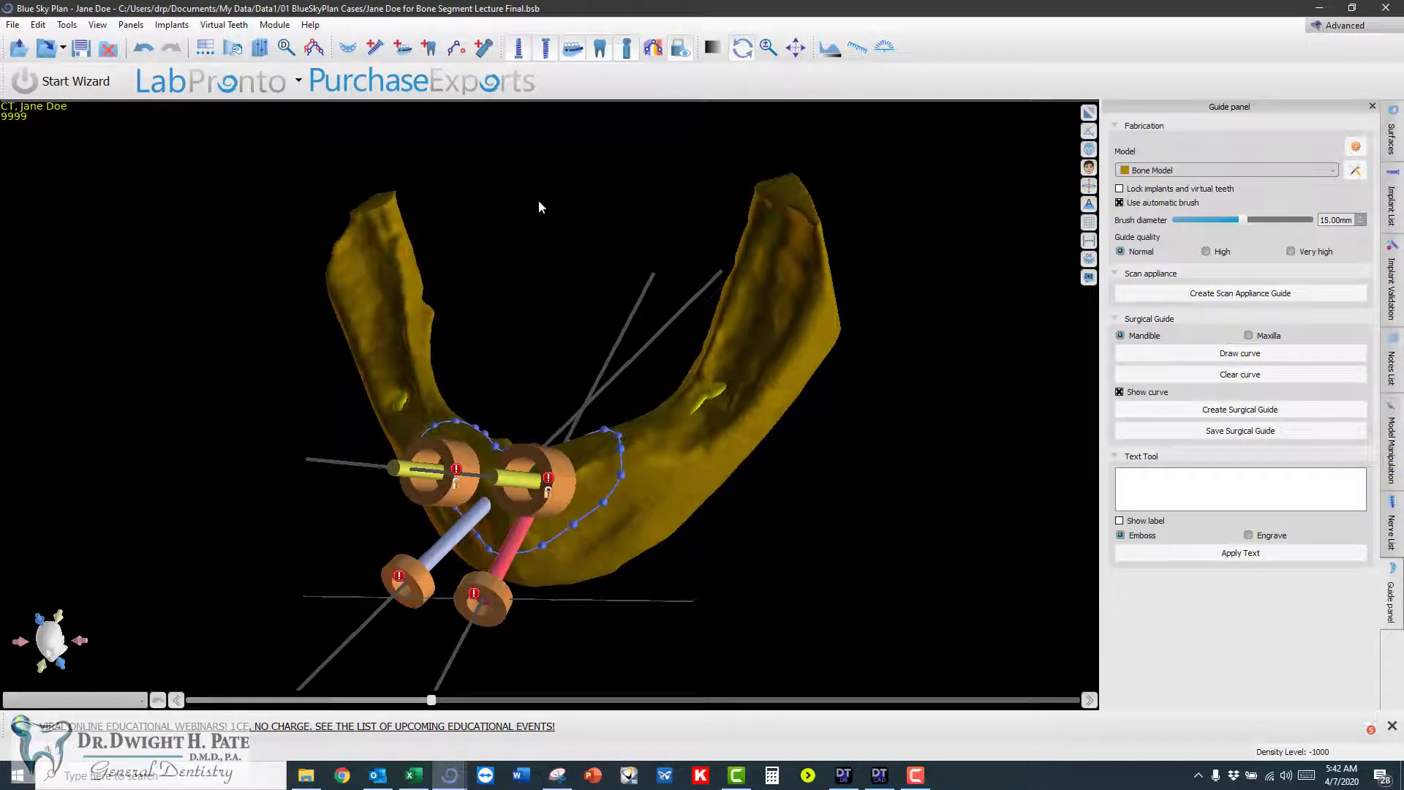
mouse_move(538, 201)
right_down()
mouse_move(556, 259)
mouse_move(537, 184)
right_up()
drag(538, 184, 807, 341)
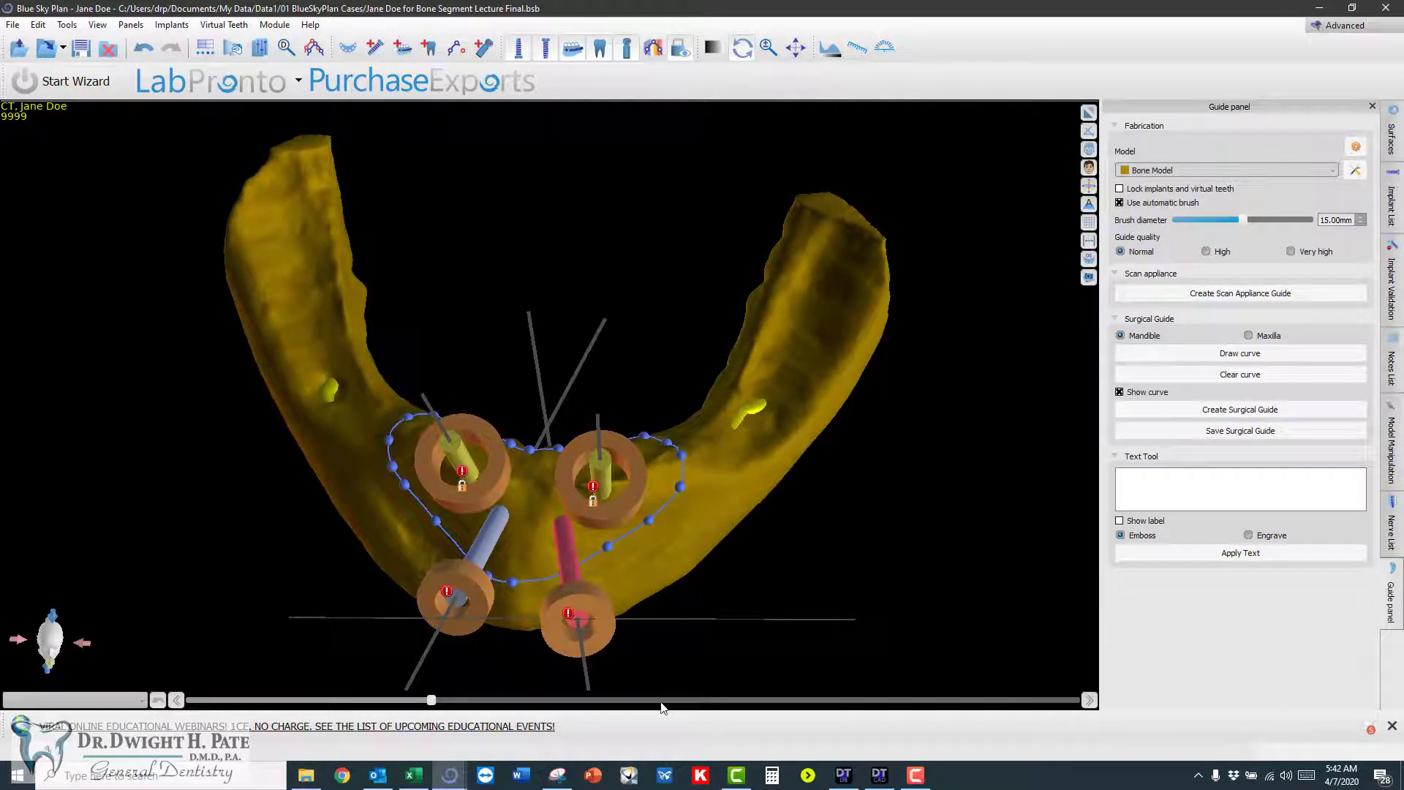
- Smooth the inner side of the guide curve by repositioning its points behind the implant on the patient's right
drag(515, 688, 669, 402)
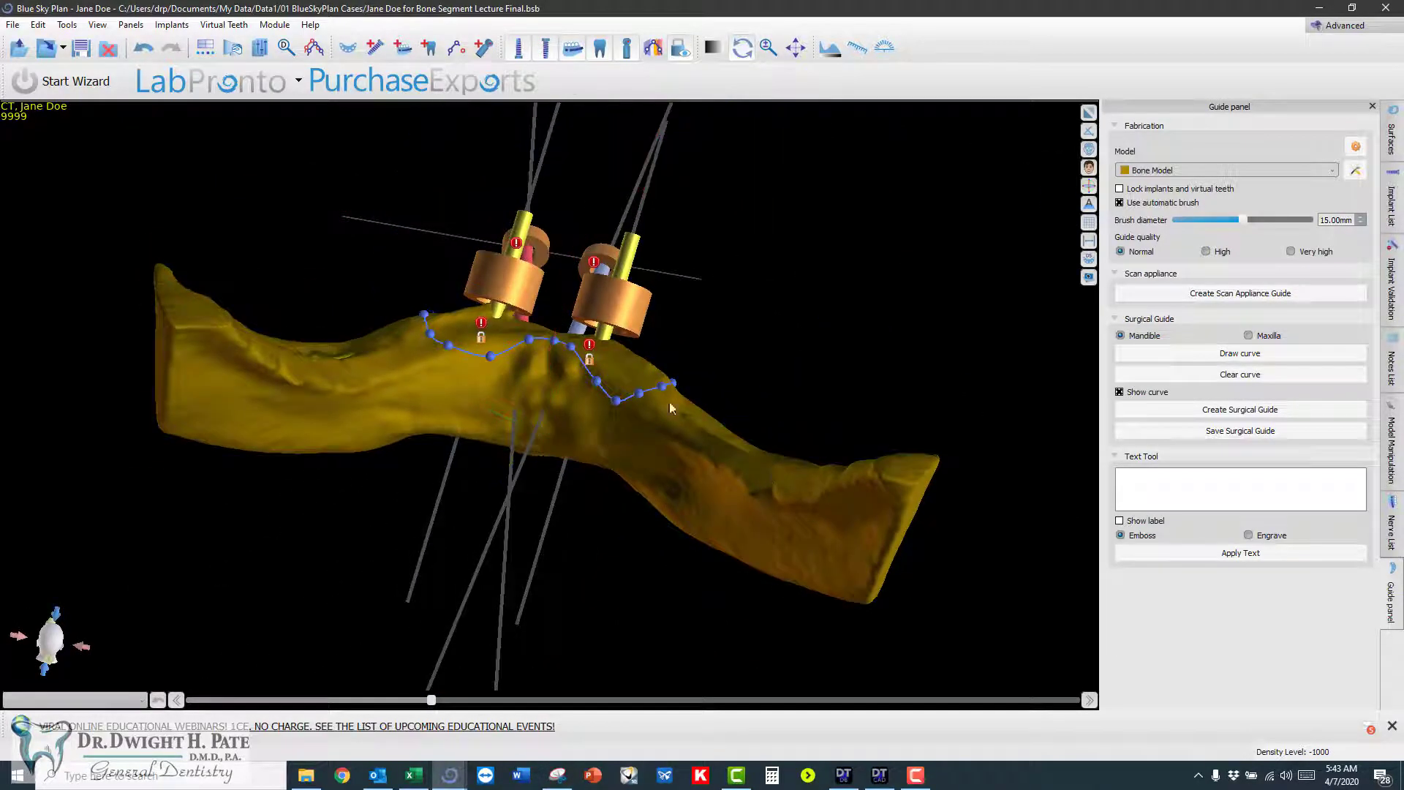
click(585, 356)
drag(596, 380, 598, 378)
drag(612, 399, 621, 400)
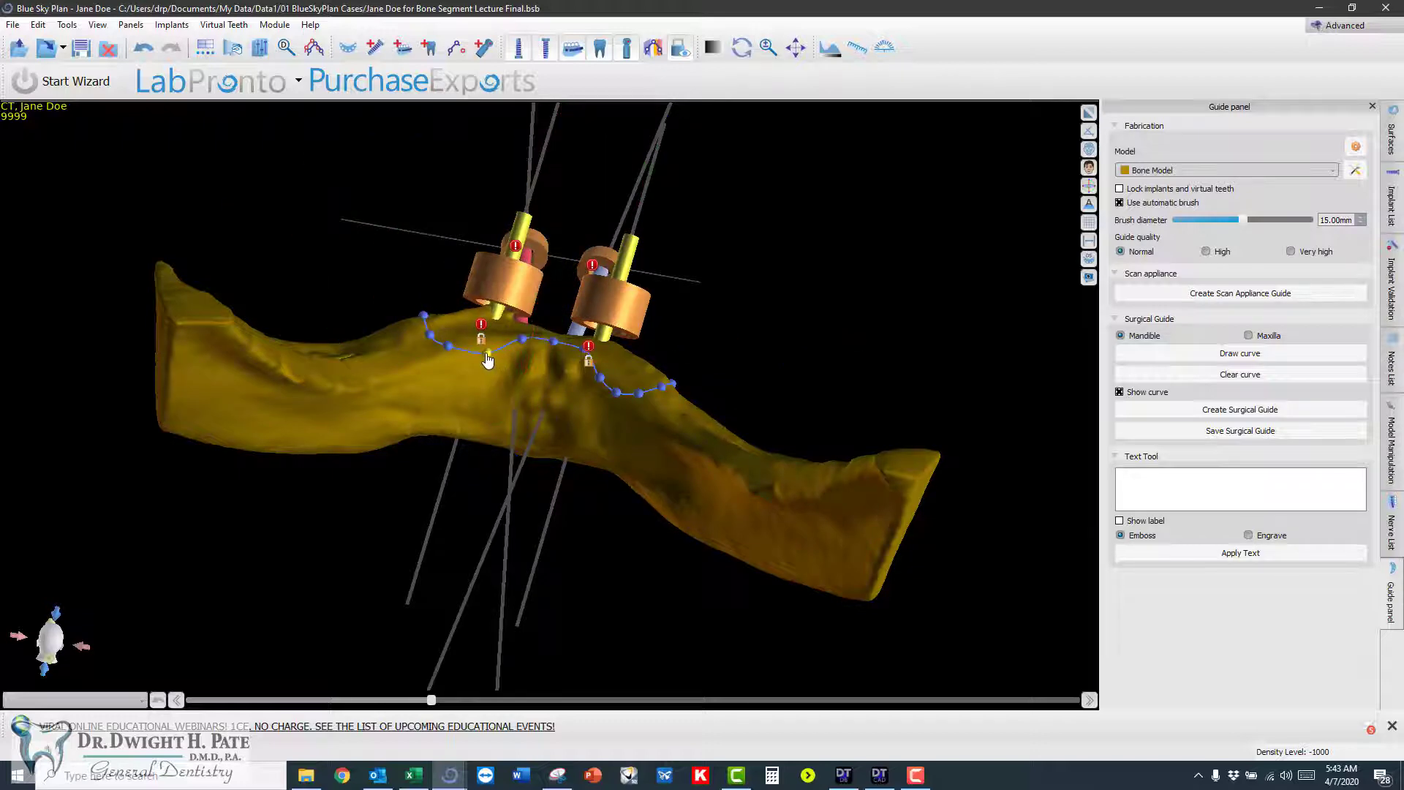
- Adjust the guide curve's points along the outer front of the bone on the patient's right and left
drag(914, 259, 136, 587)
drag(616, 688, 401, 679)
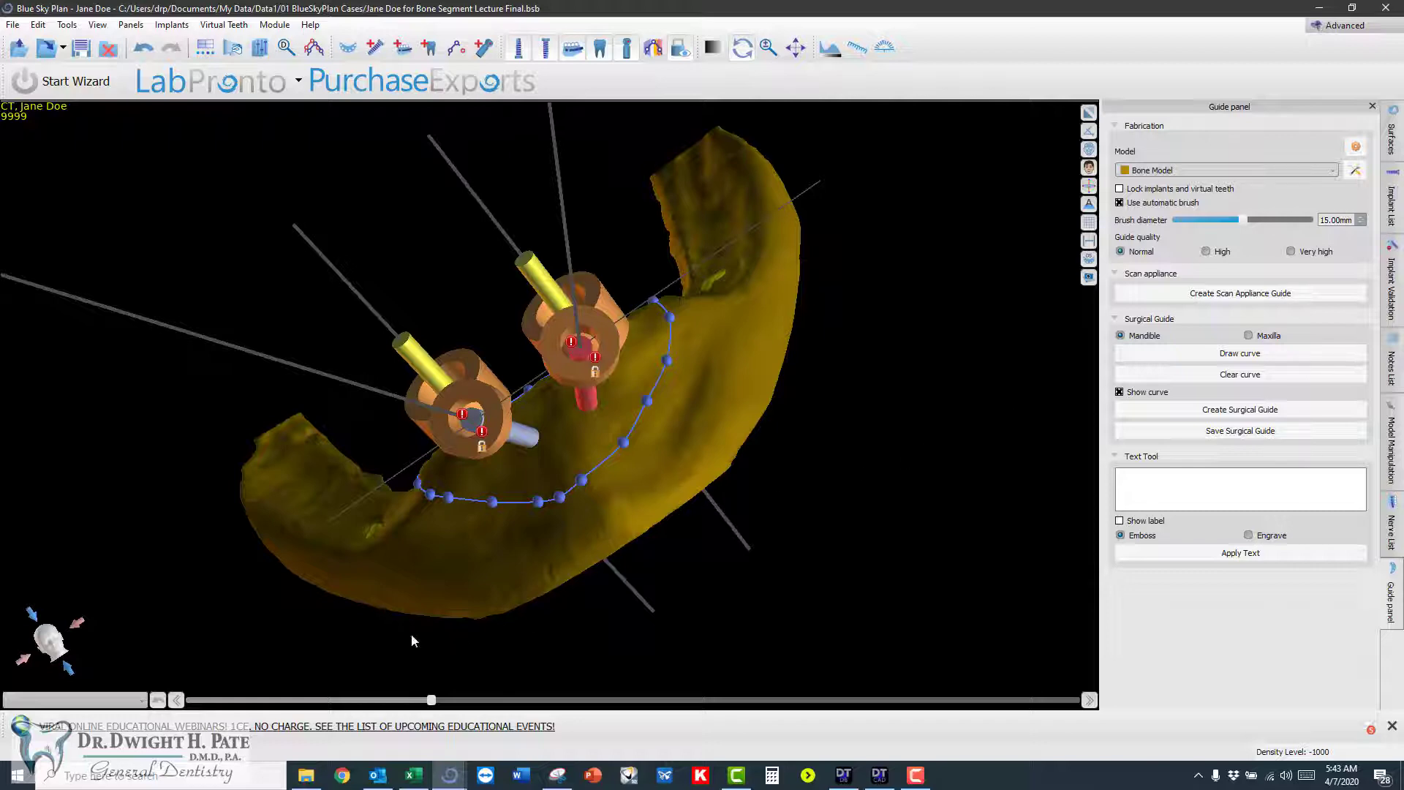
drag(412, 641, 522, 551)
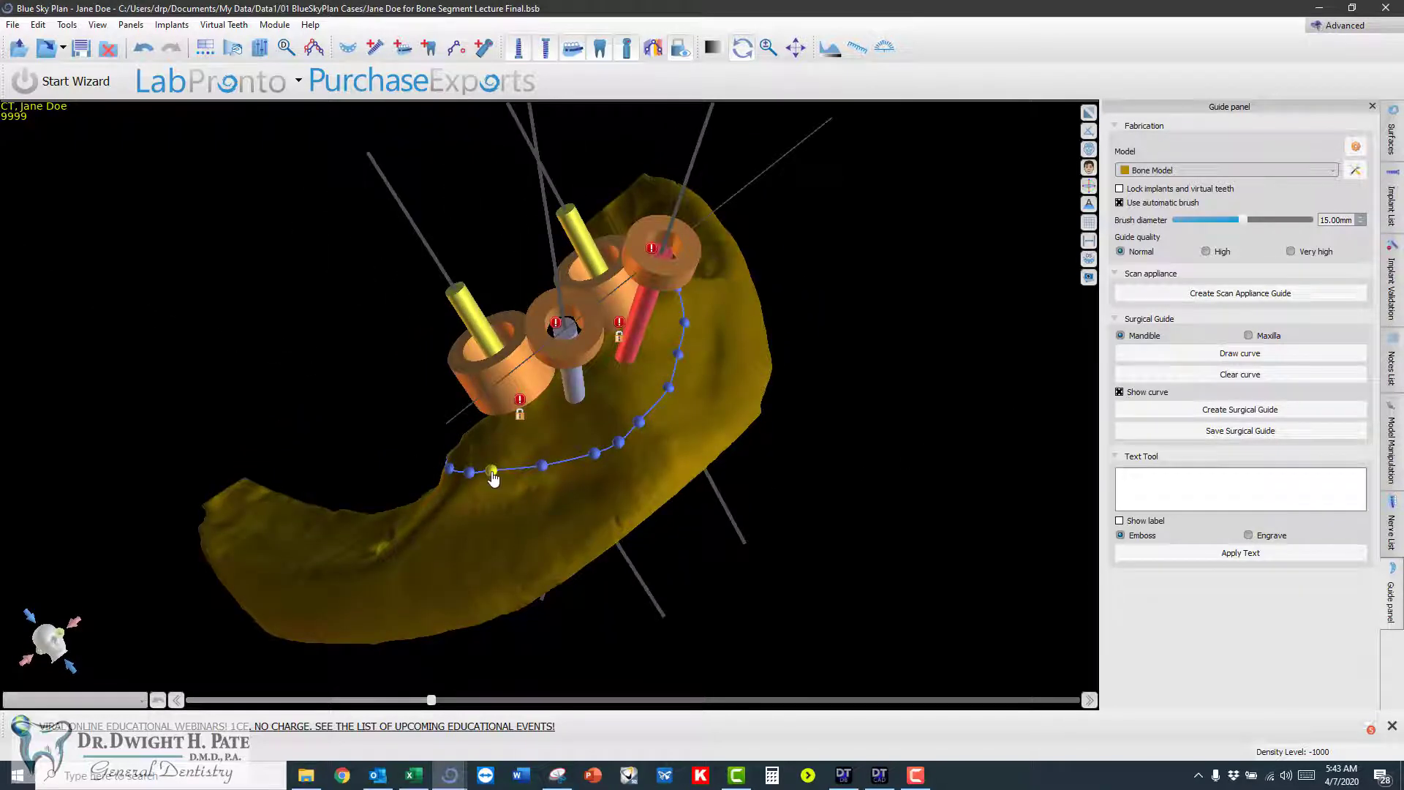
drag(493, 476, 555, 482)
drag(771, 341, 609, 414)
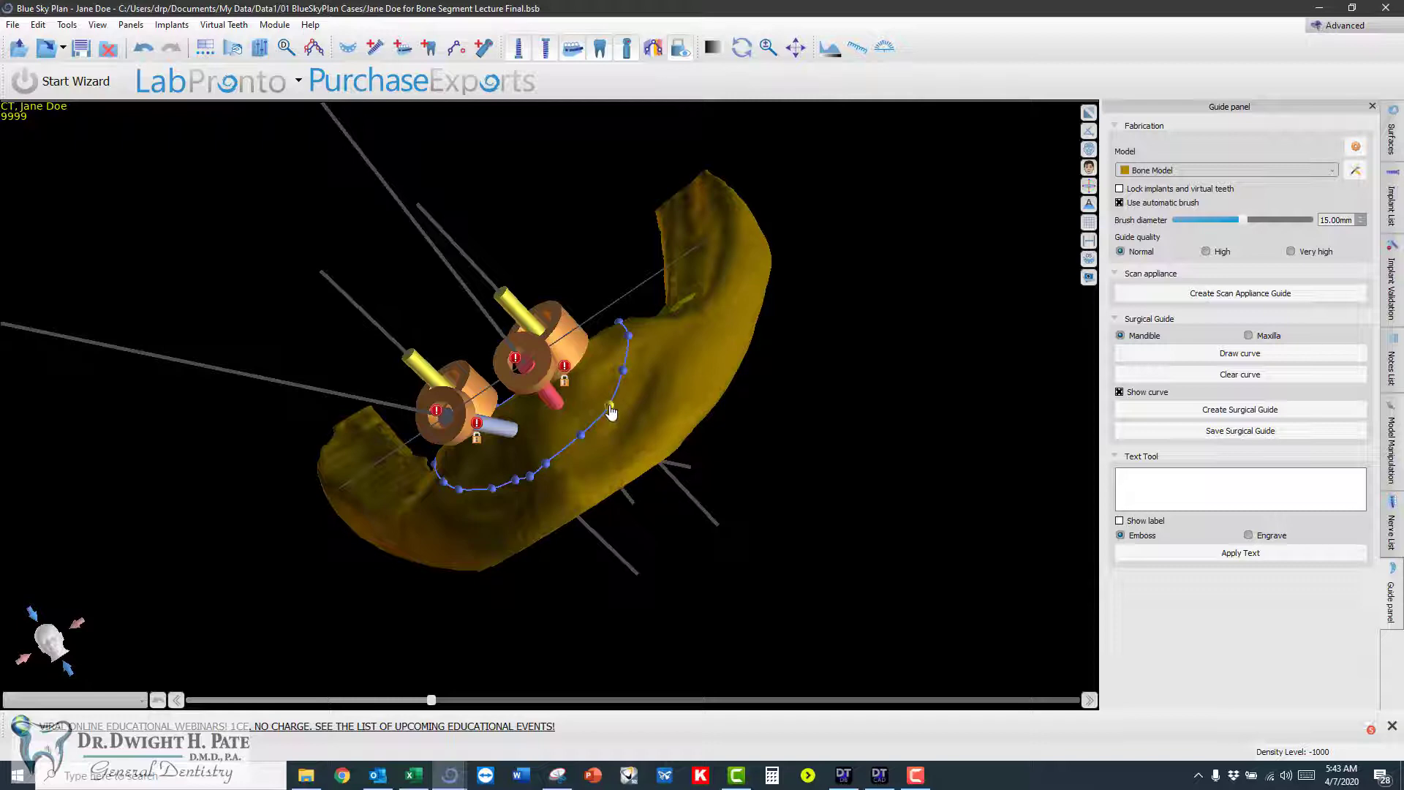
- Move the guide curve point near the front midline up toward the ridge, between the two fixation pins
drag(828, 159, 537, 479)
scroll(539, 437, up, 5)
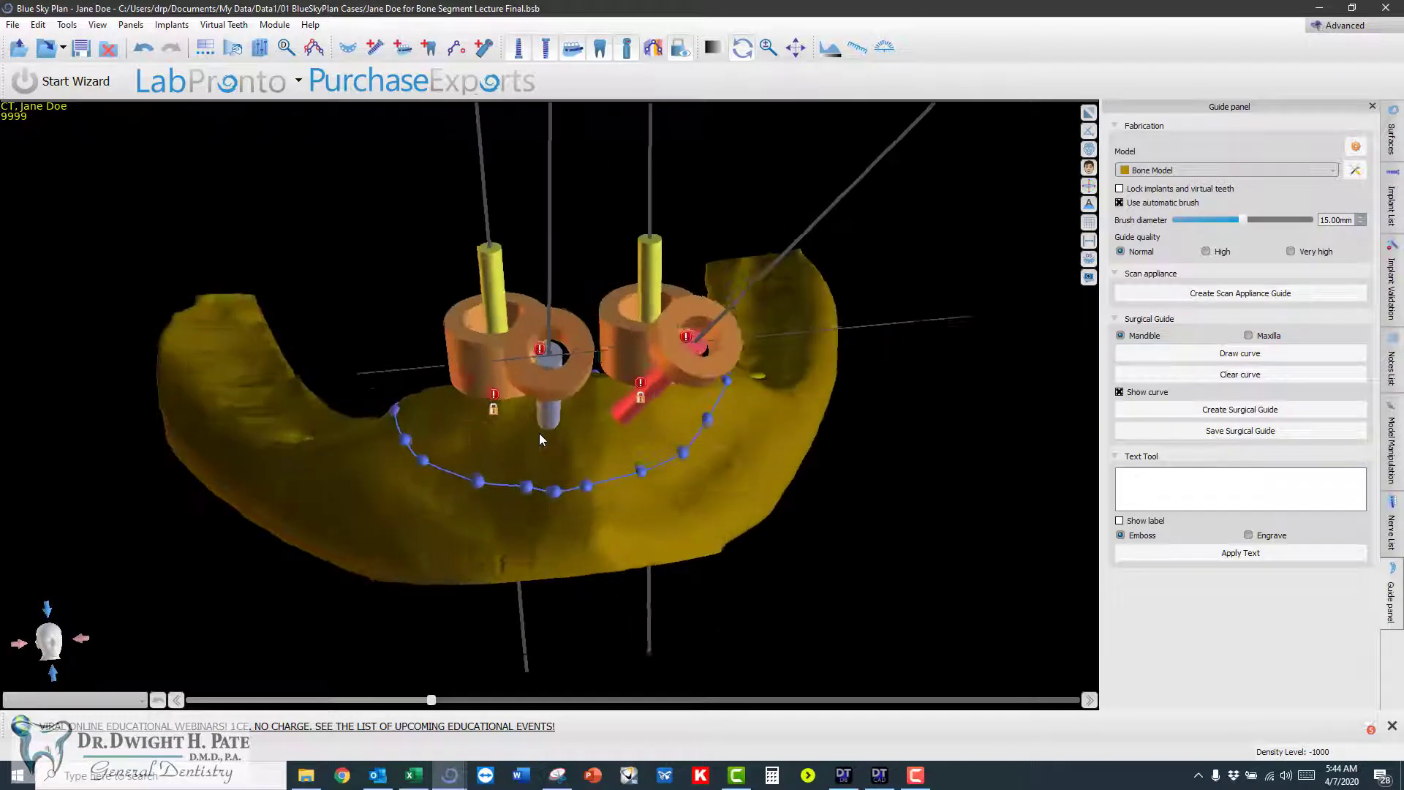
drag(561, 526, 611, 492)
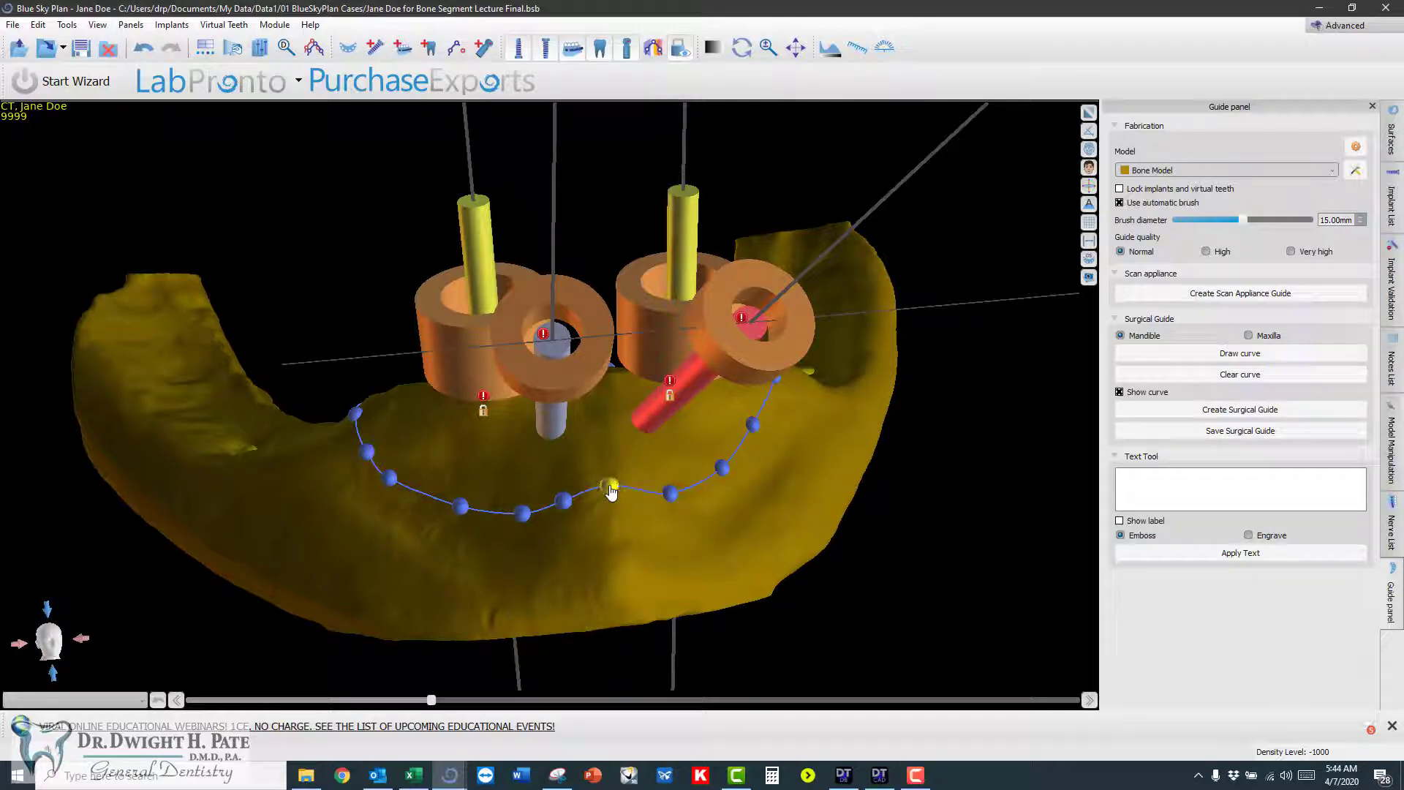
- Smooth the front edge of the guide curve by nudging its points below the fixation pins on both sides of the midline
drag(642, 572, 495, 649)
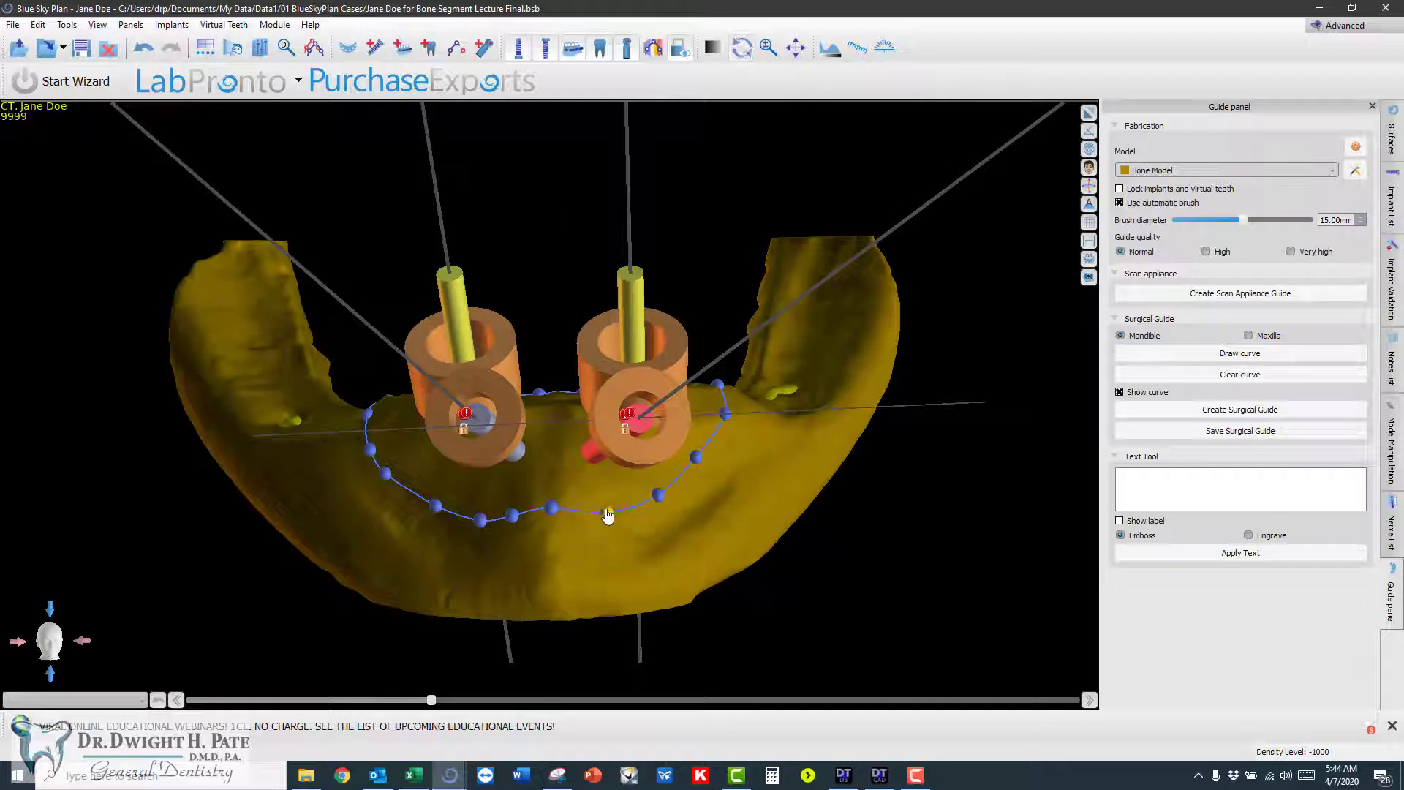
drag(478, 526, 471, 518)
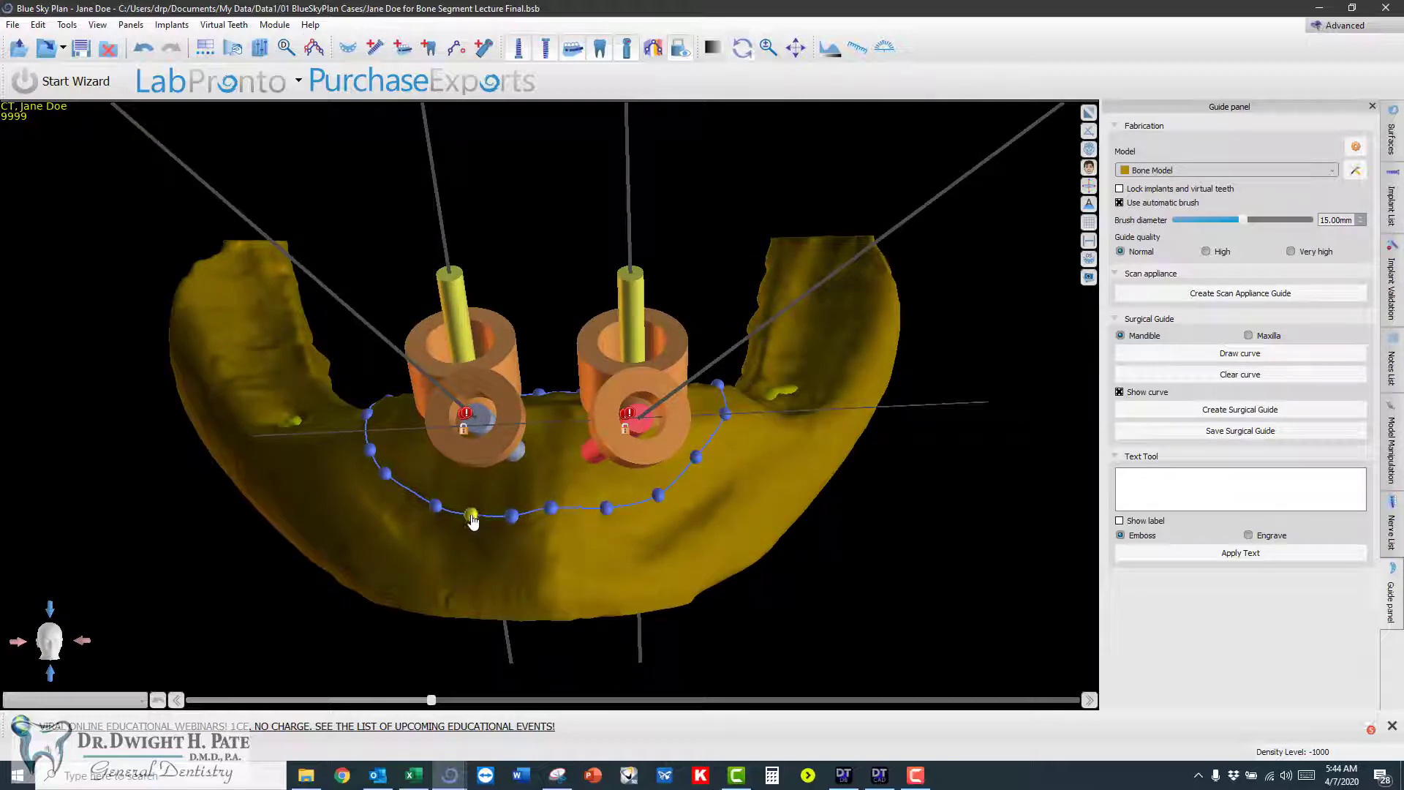
scroll(900, 489, up, 3)
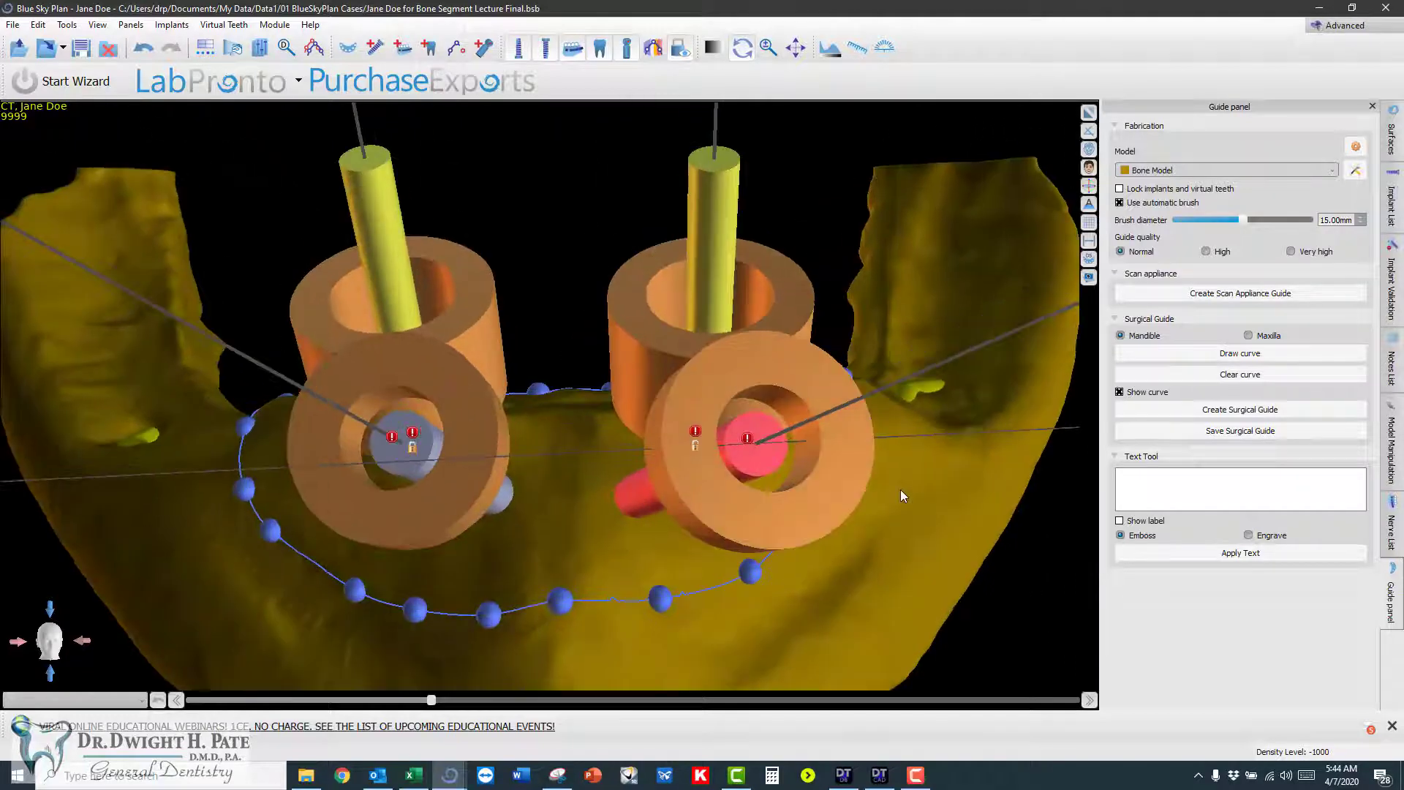
scroll(978, 608, down, 5)
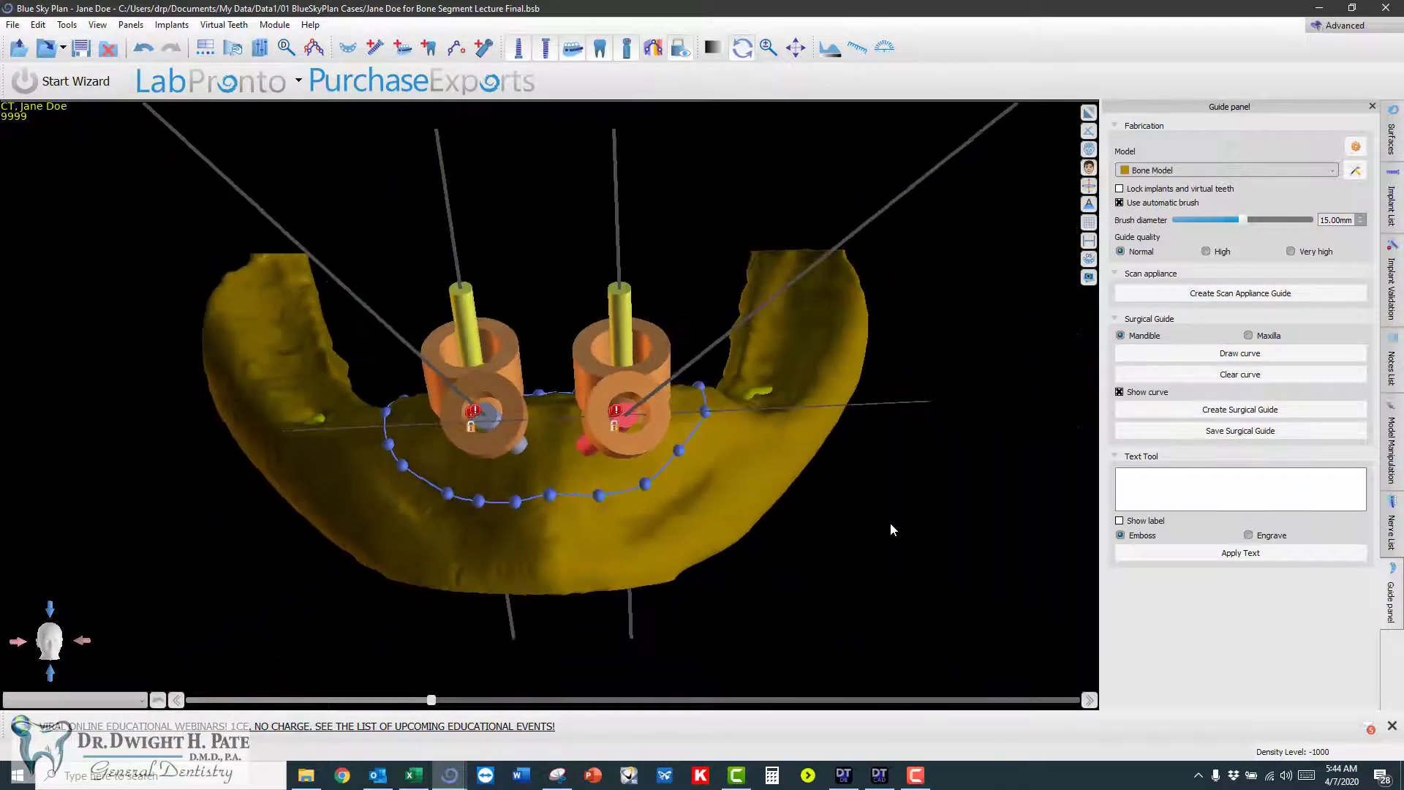
- Generate the mandible surgical guide from the finished curve on the bone model at normal quality
scroll(876, 537, up, 3)
drag(876, 537, 864, 460)
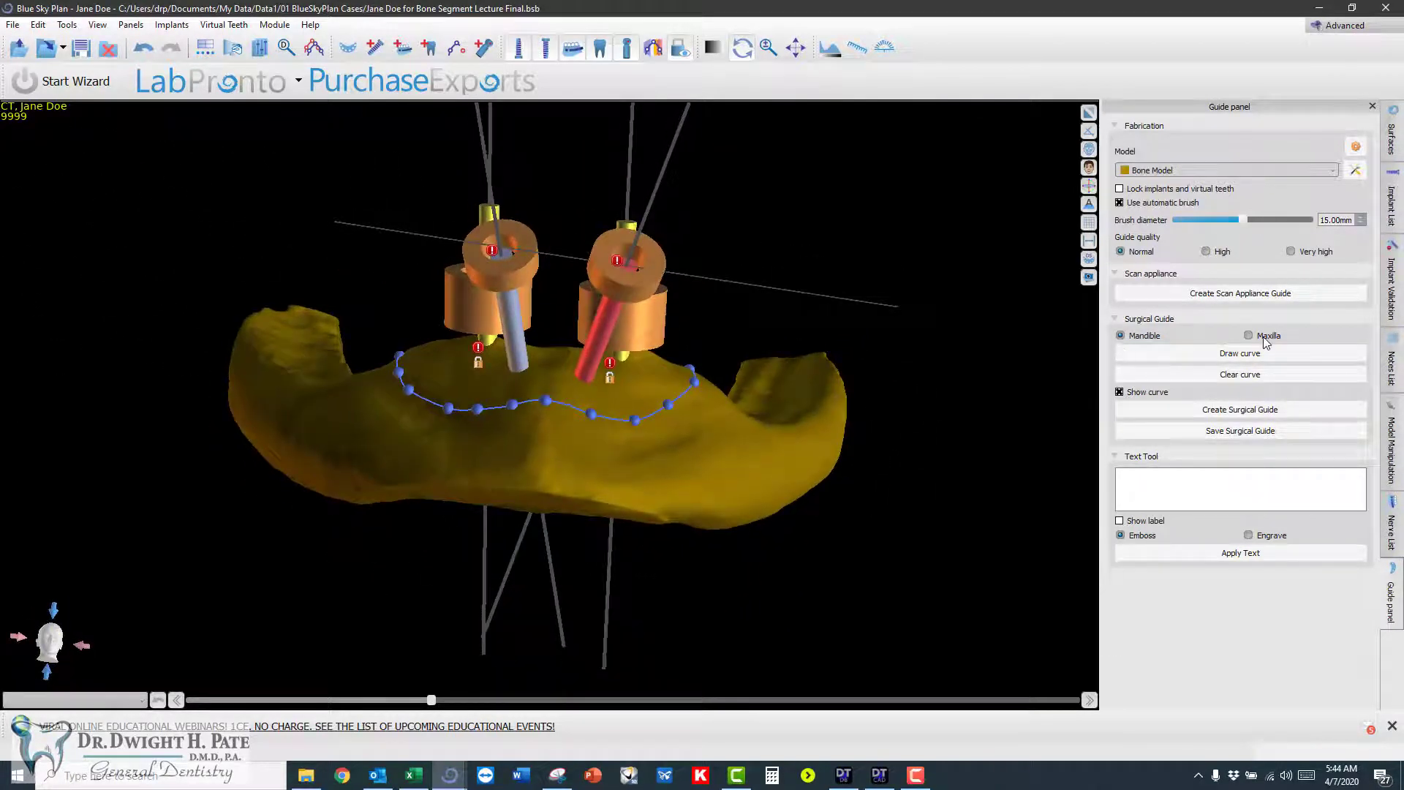
click(1267, 411)
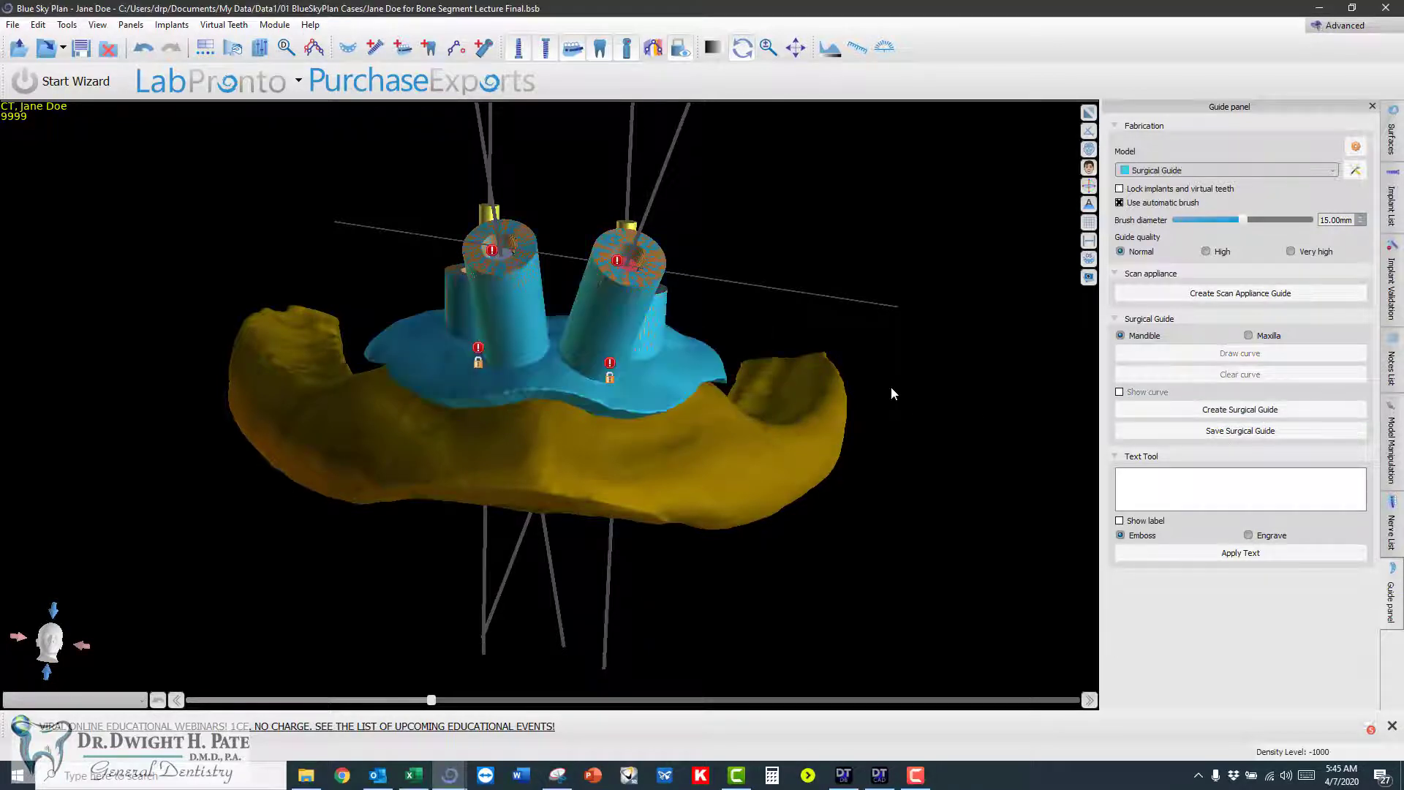
- Examine the generated surgical guide on the bone from the front, tongue side and underneath
scroll(907, 340, down, 2)
scroll(895, 318, up, 4)
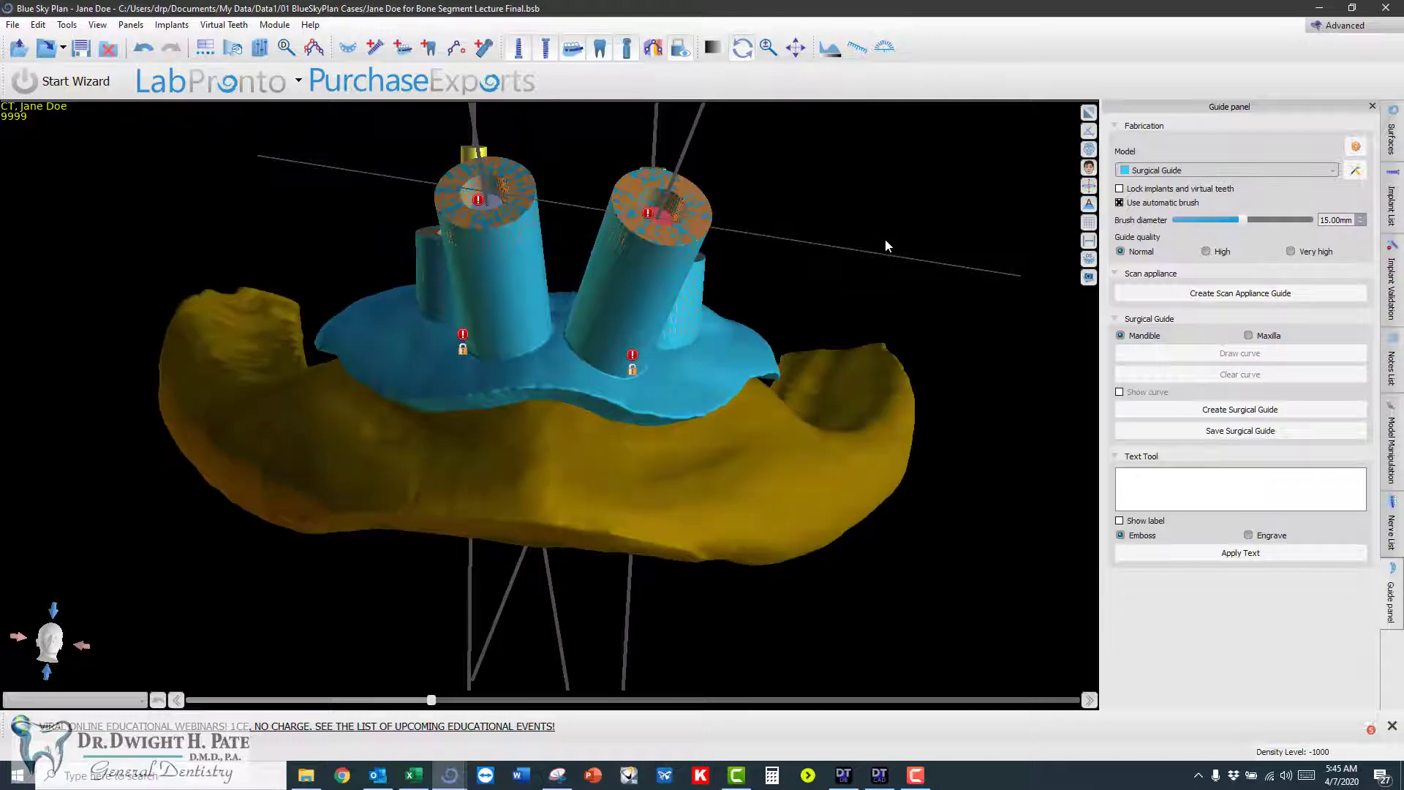
drag(885, 238, 2, 562)
drag(570, 667, 676, 563)
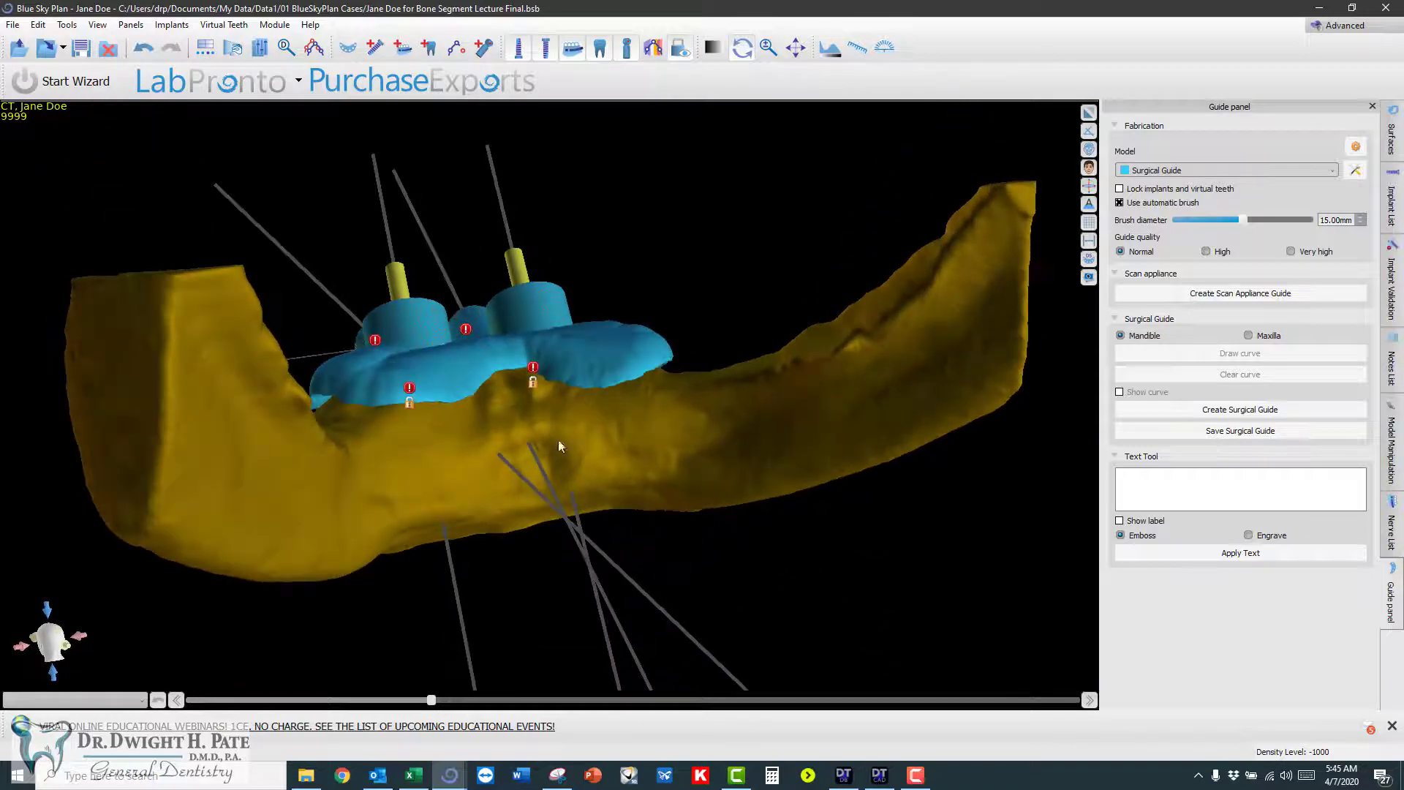
drag(558, 441, 489, 225)
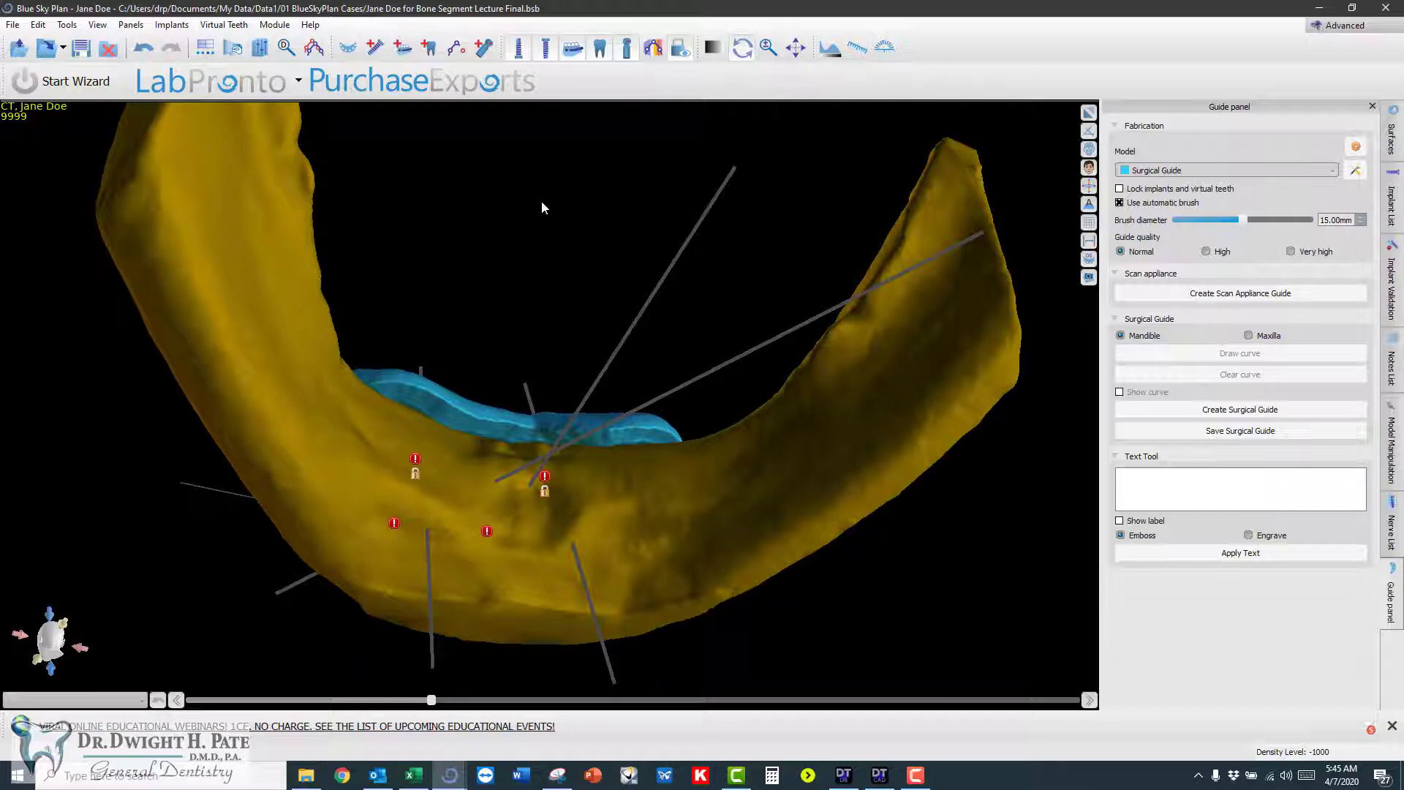
drag(541, 201, 307, 476)
drag(104, 365, 930, 326)
drag(288, 495, 568, 553)
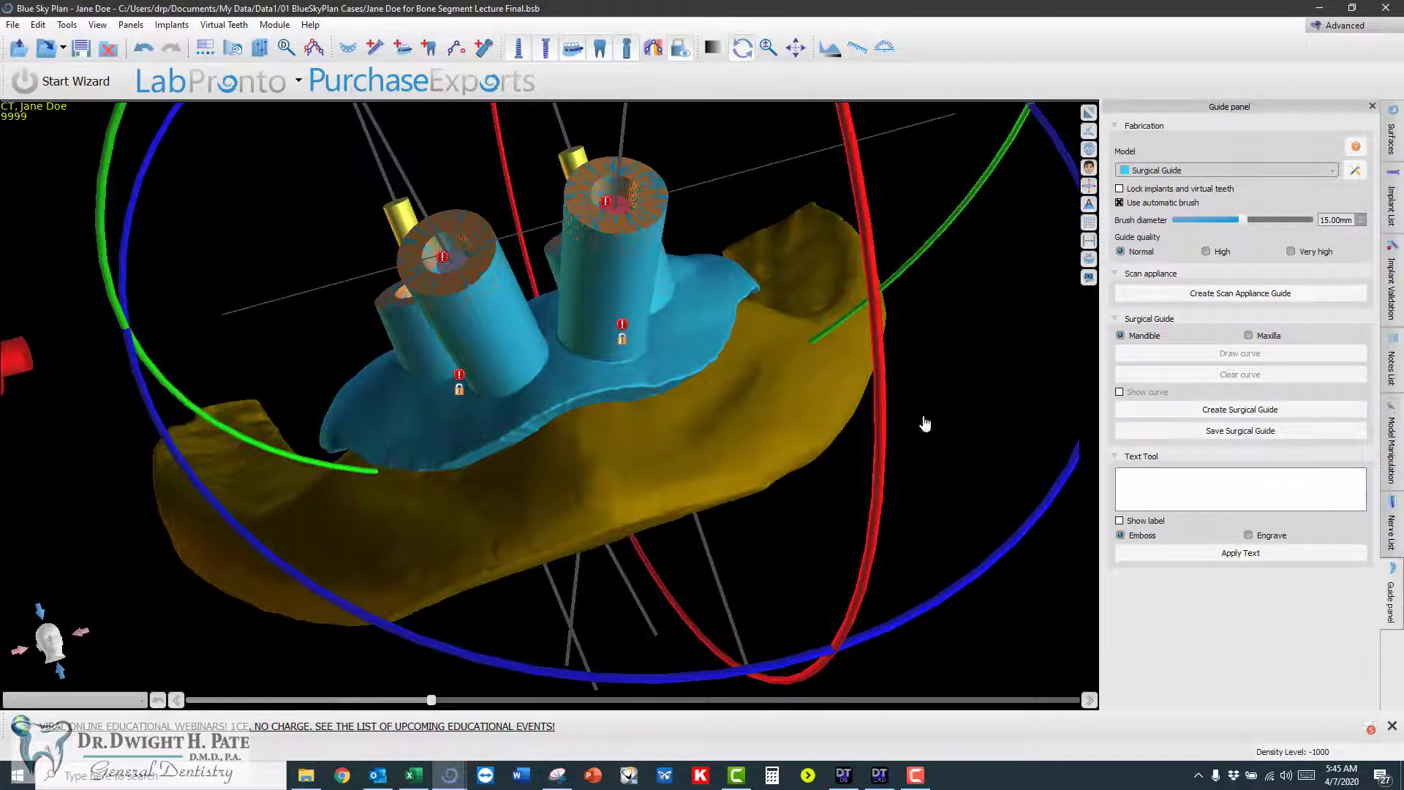
- Lock all four implants in the implant list, including the two lateral fixation pins
click(1392, 207)
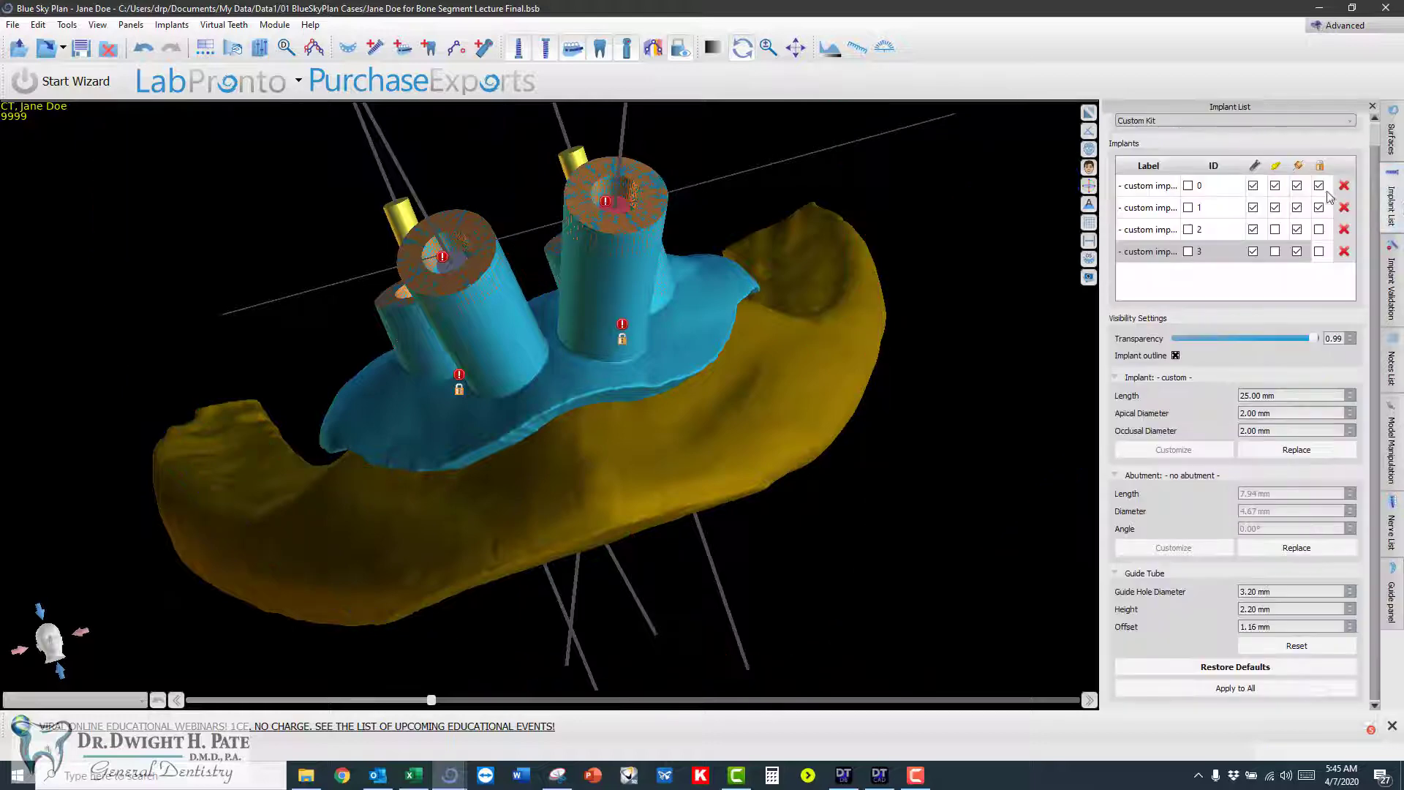
click(1319, 167)
click(1320, 168)
- Inspect the surgical guide and the implant and pin axes around the bone model from above and below
drag(917, 262, 880, 482)
drag(614, 276, 548, 511)
drag(532, 635, 407, 529)
drag(399, 153, 496, 399)
drag(550, 504, 573, 672)
drag(567, 502, 563, 146)
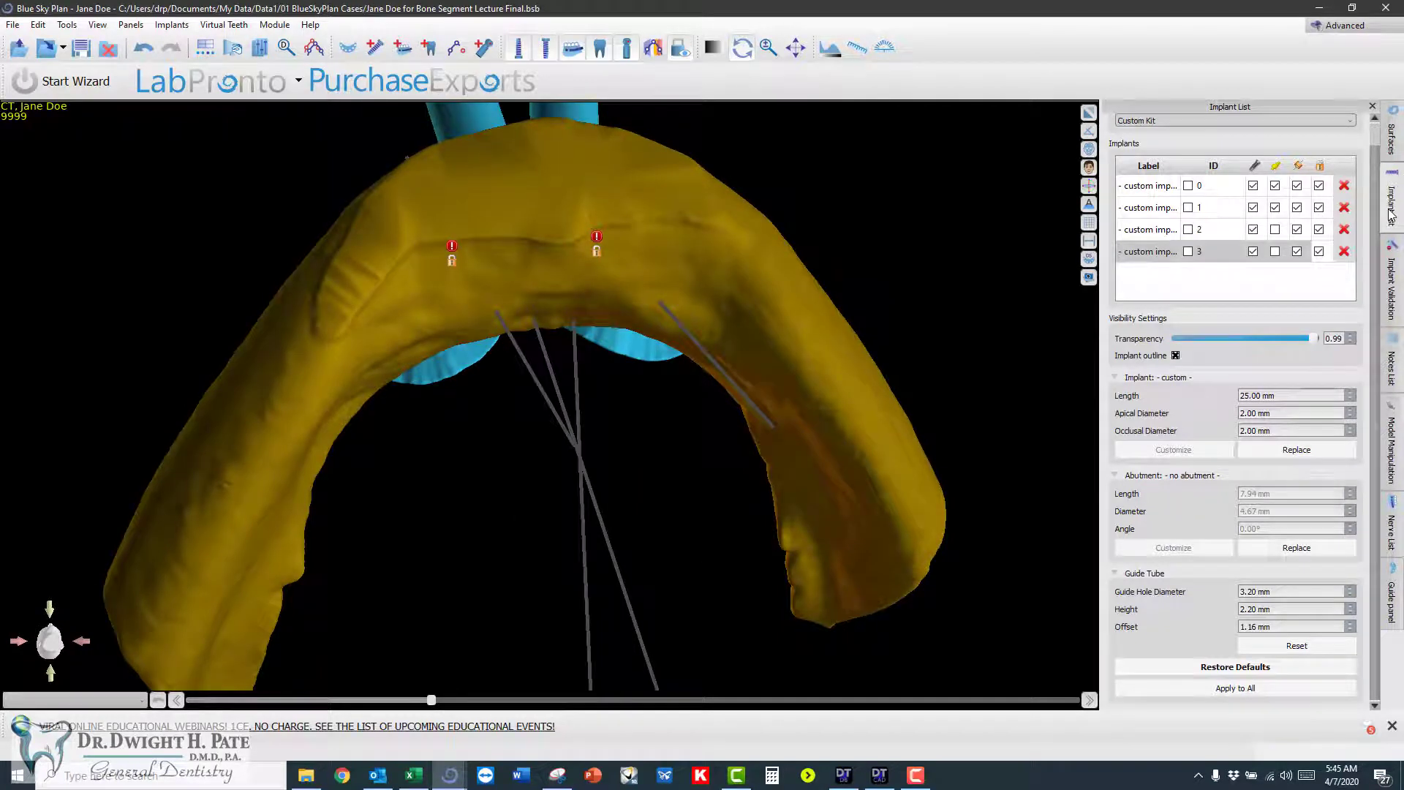
- Hide the bone model to examine the guide's underside against the implants and nerves, and show the bone model again
click(1392, 138)
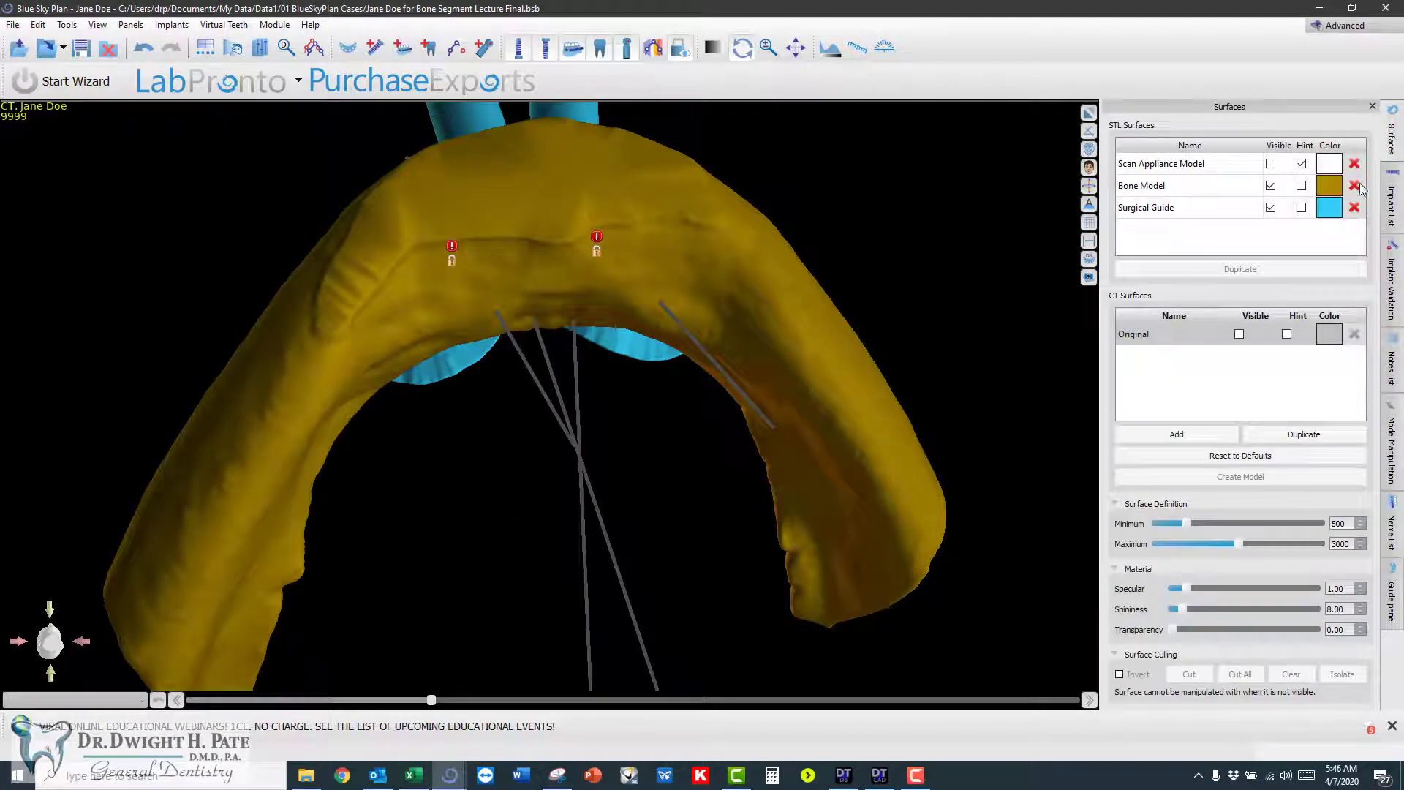
click(1270, 187)
drag(915, 260, 665, 397)
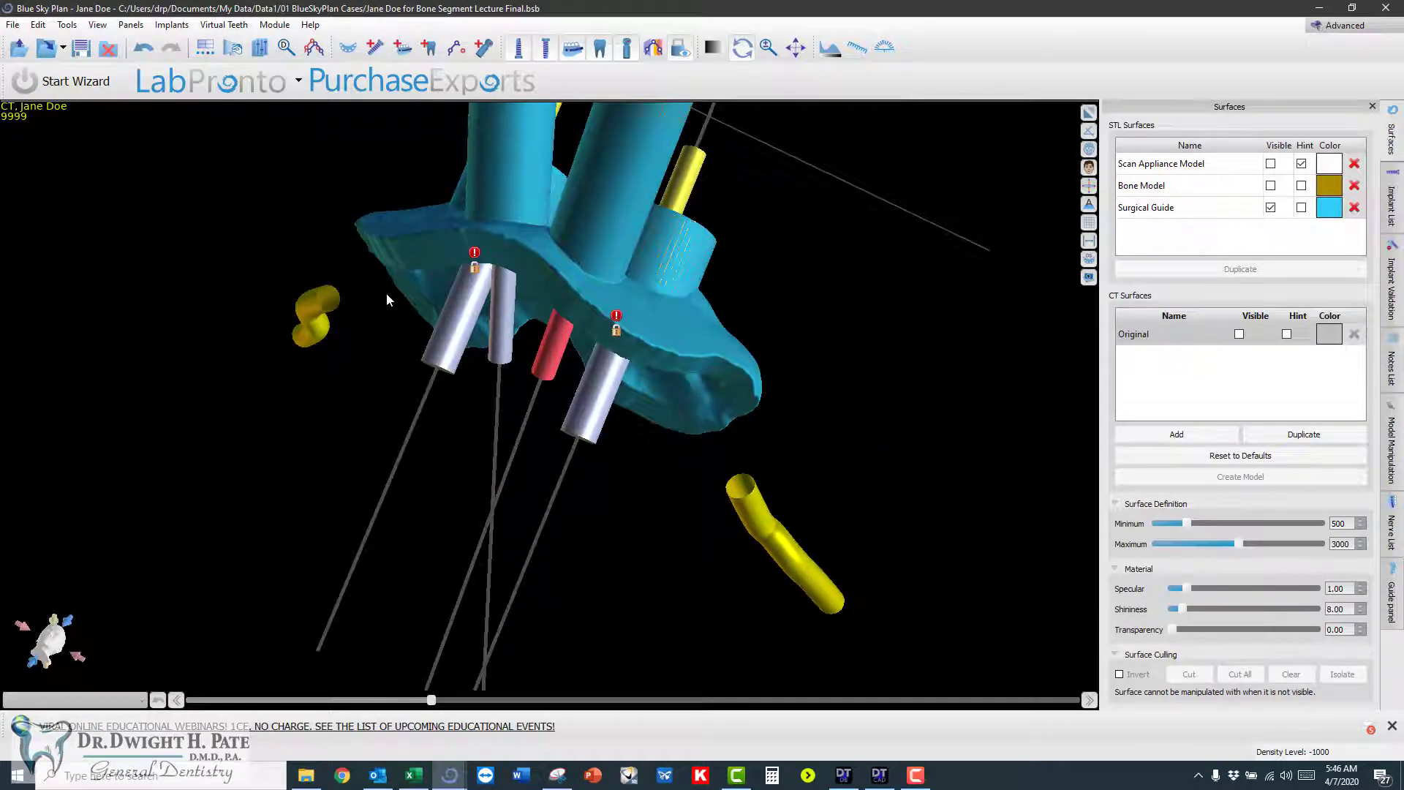
drag(334, 179, 365, 653)
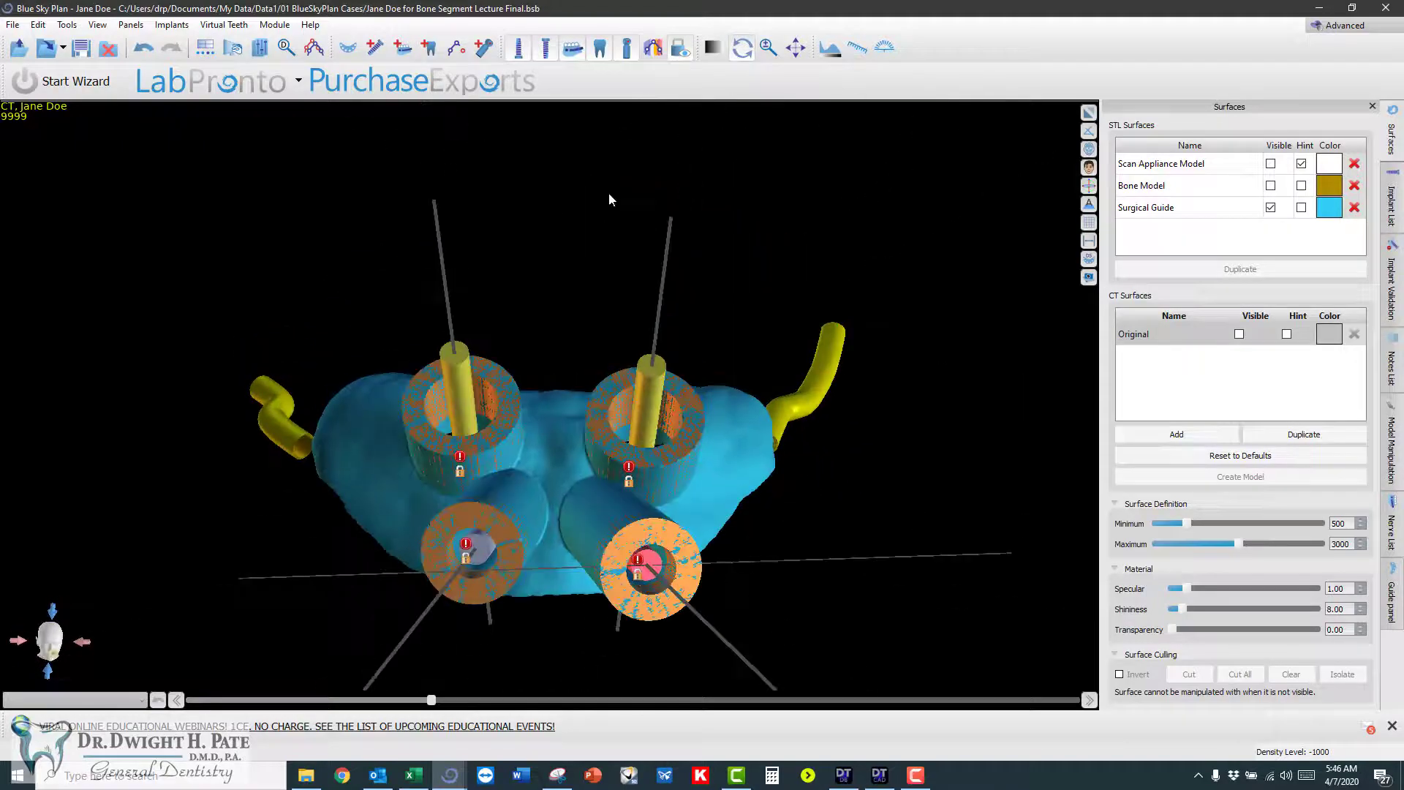
mouse_move(609, 194)
mouse_down()
mouse_move(563, 475)
mouse_move(643, 157)
mouse_move(594, 378)
mouse_move(612, 178)
mouse_up()
drag(548, 573, 518, 520)
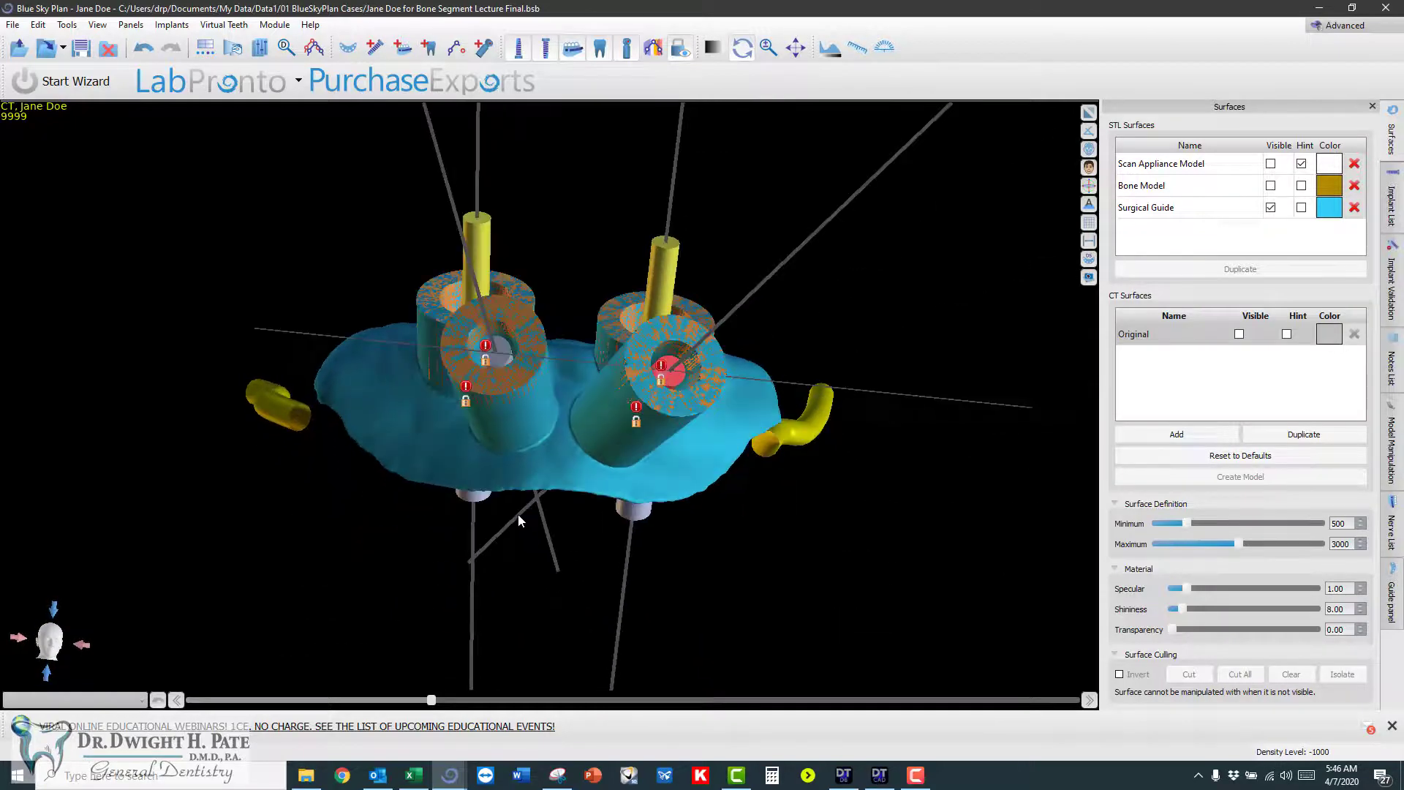
click(1270, 186)
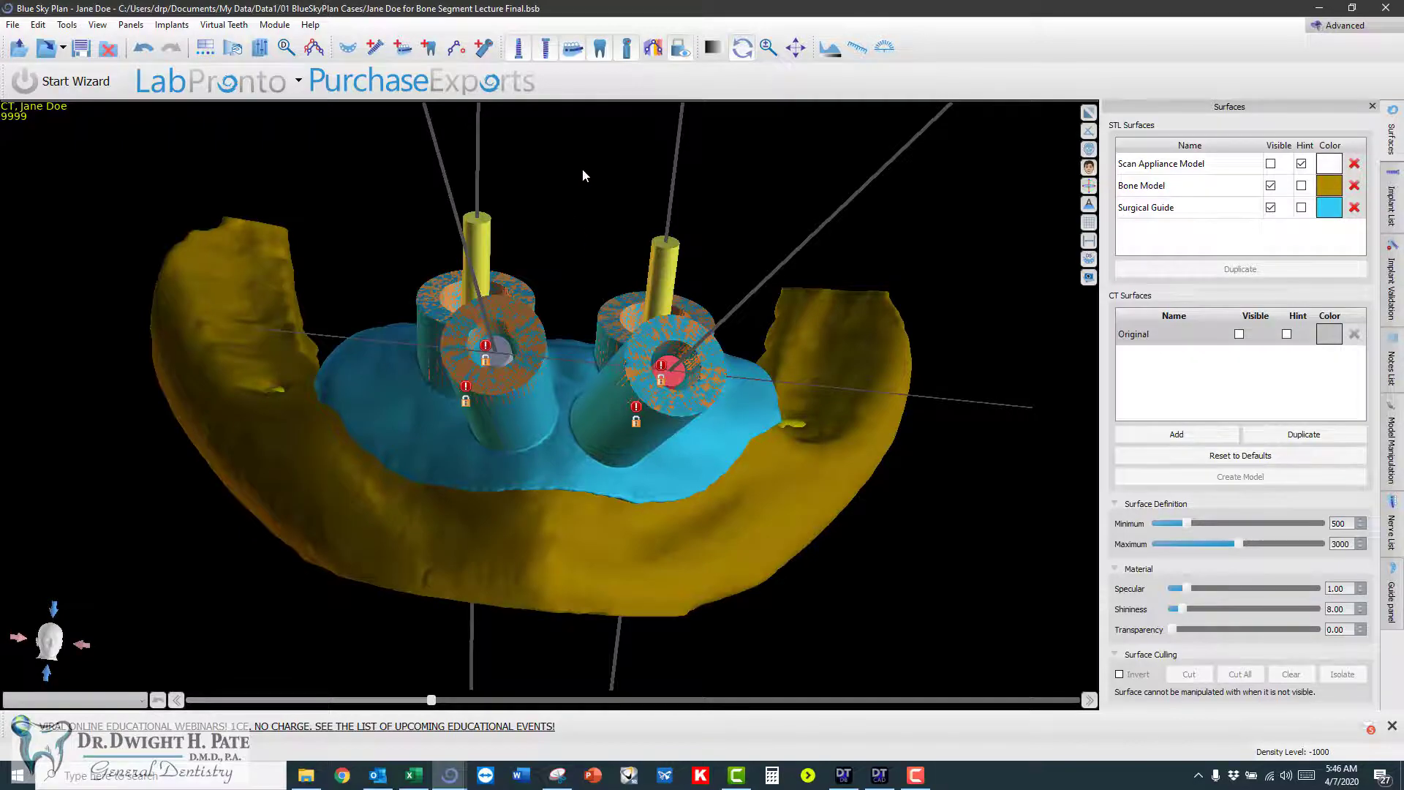
drag(582, 170, 558, 228)
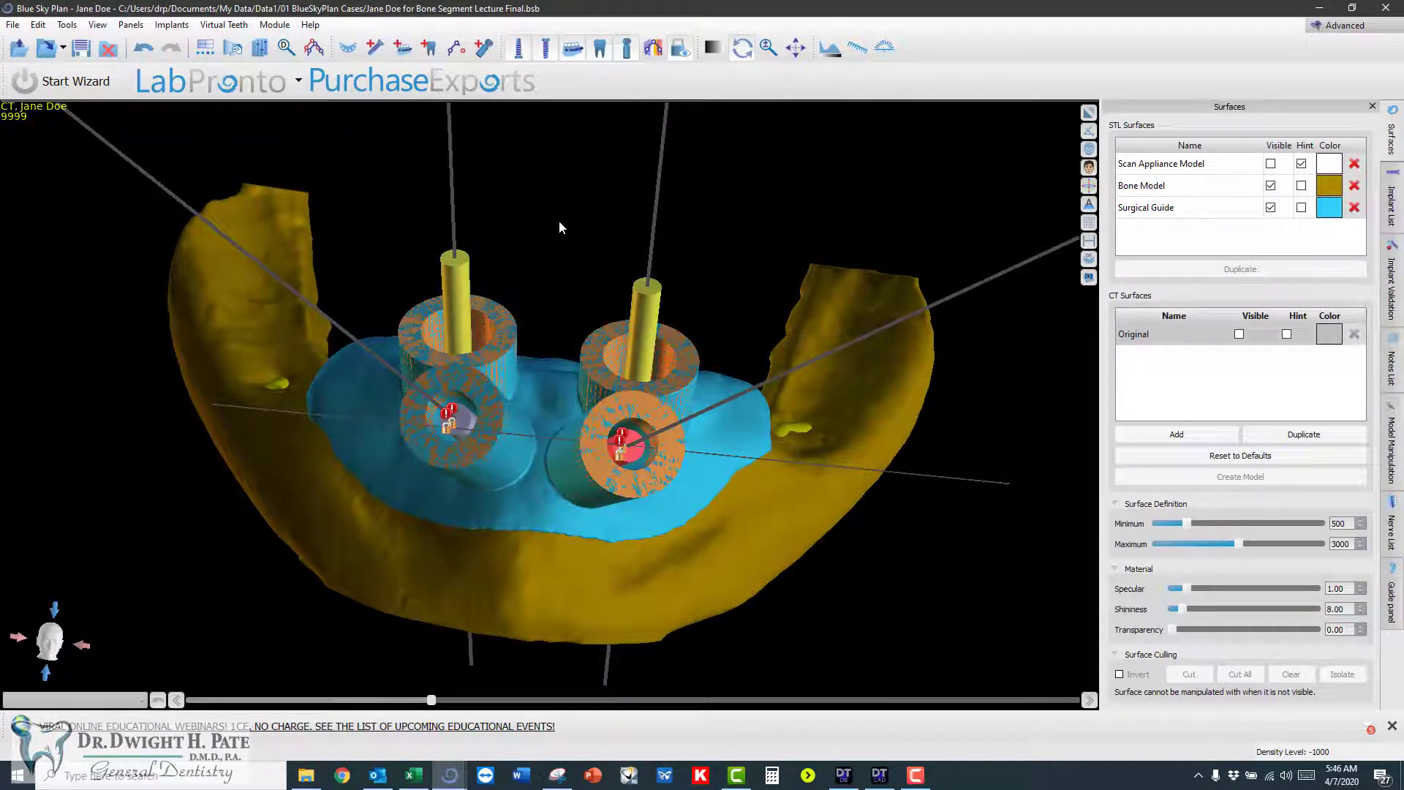
drag(542, 680, 587, 585)
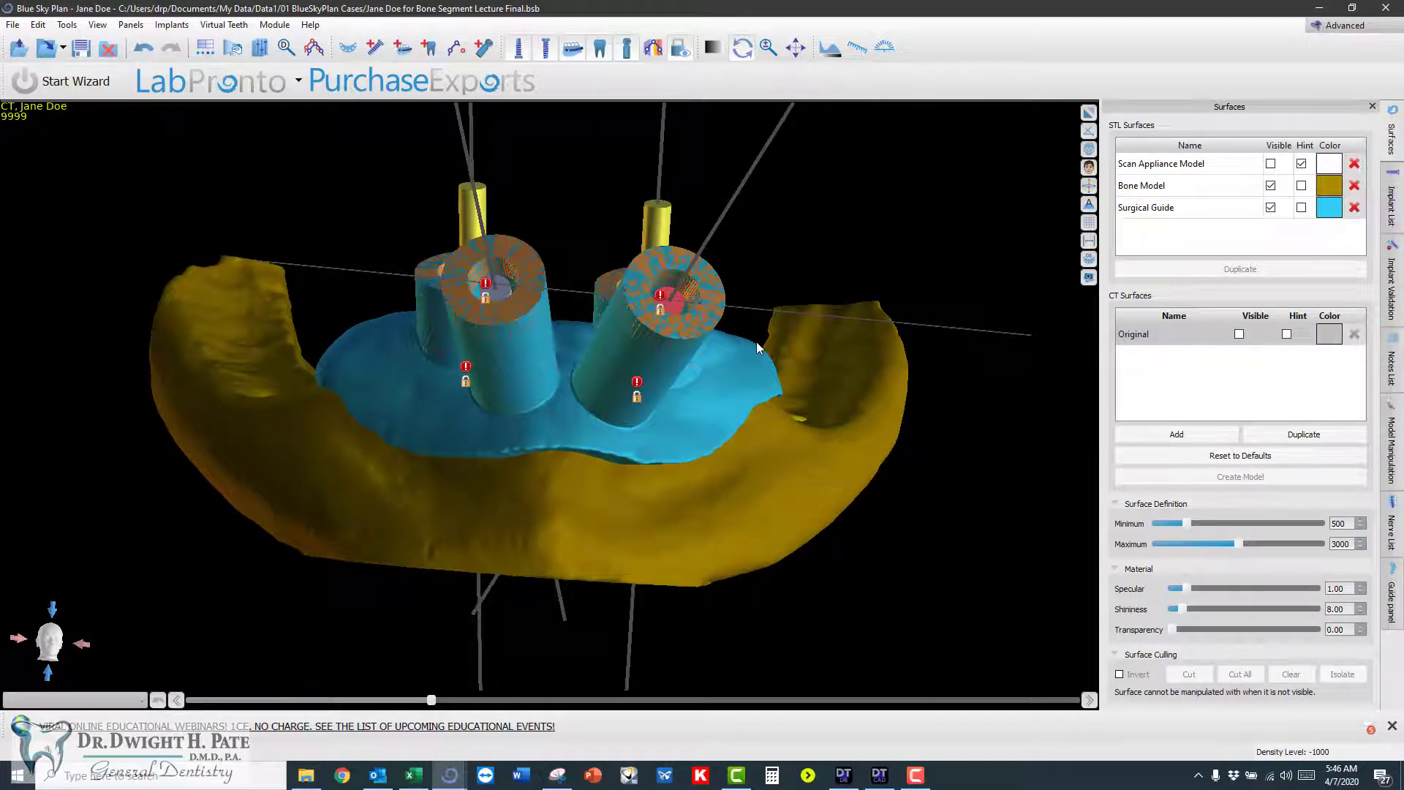
- Set up a data export of only the Bone Model and Surgical Guide as separate files, excluding nerves, implants, abutments and guide tubes
click(14, 25)
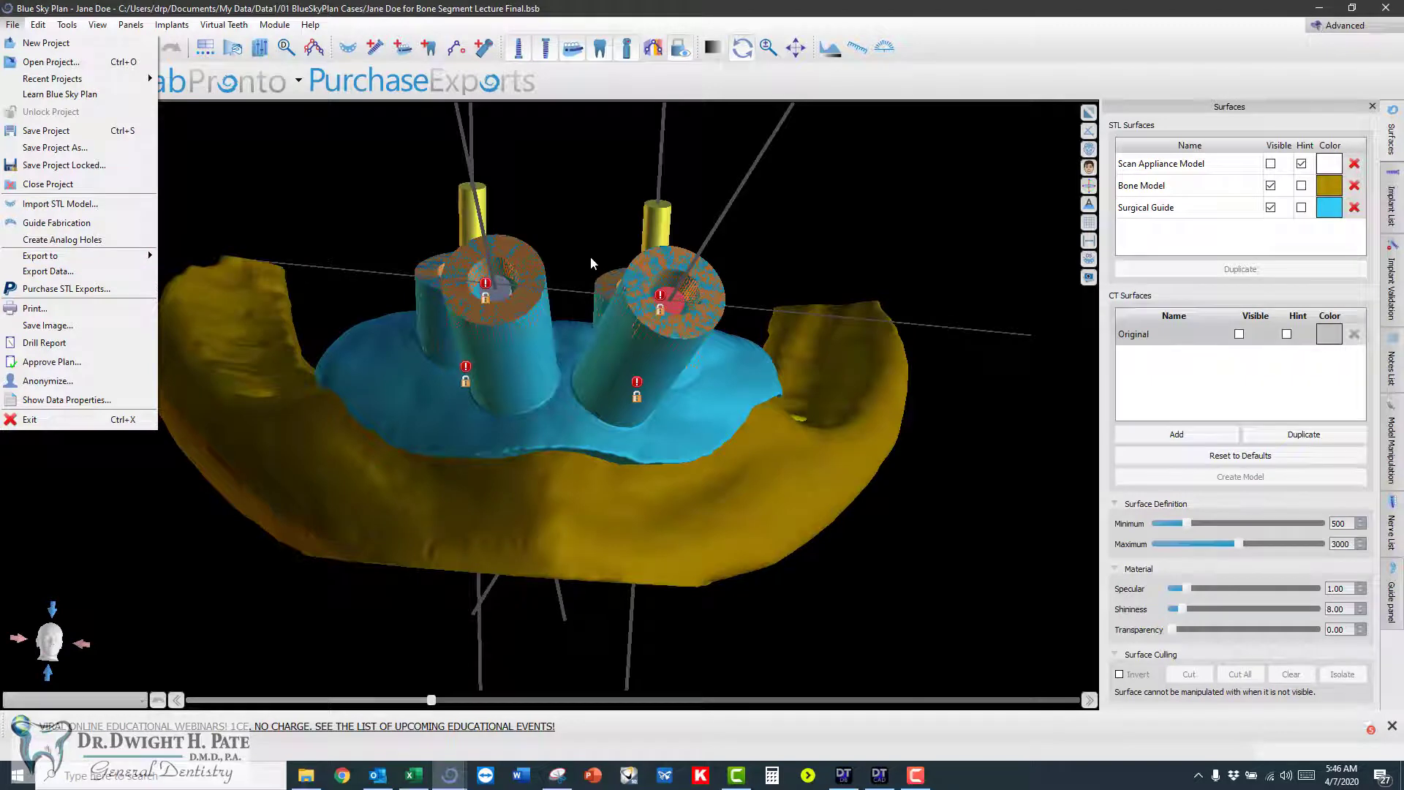
click(44, 272)
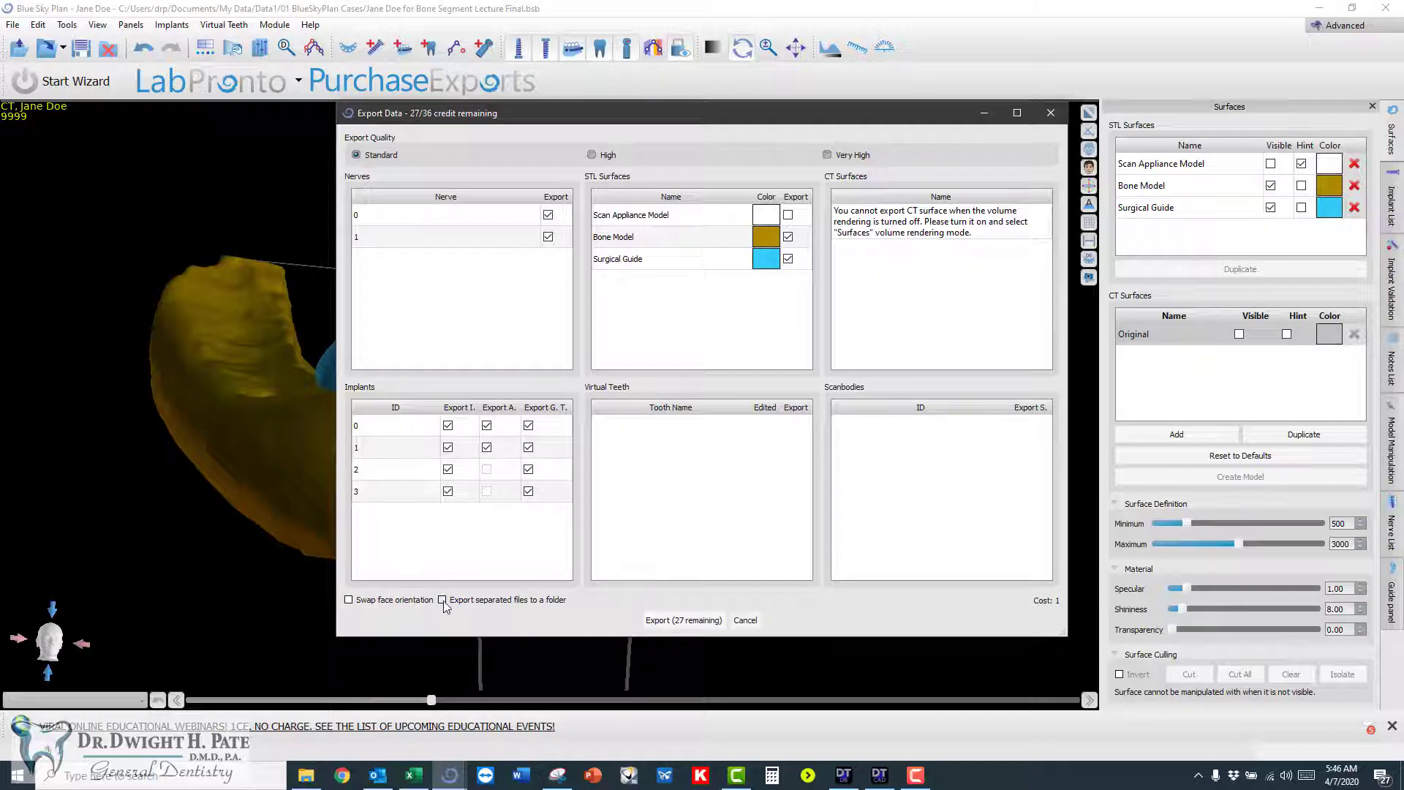
click(541, 407)
click(498, 407)
click(459, 407)
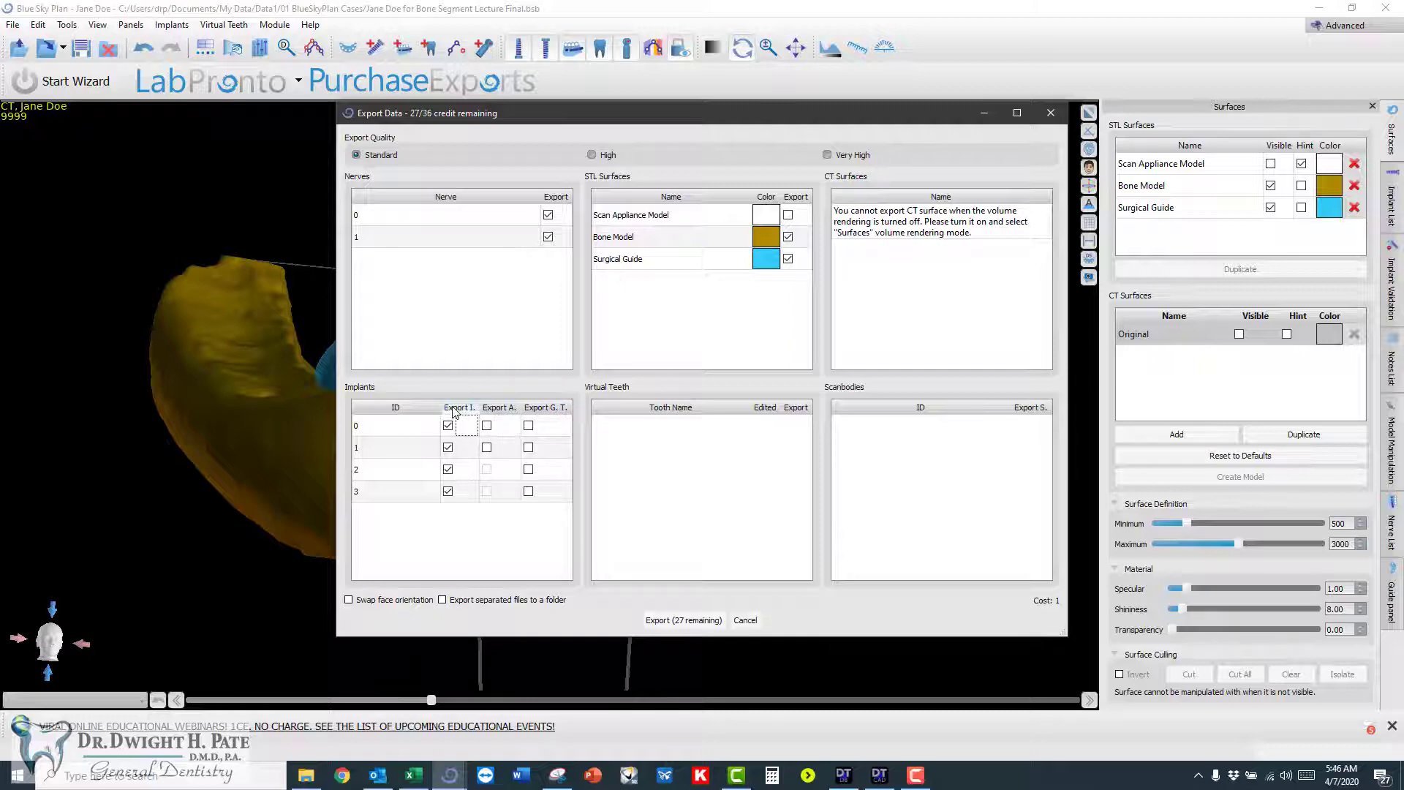
click(557, 197)
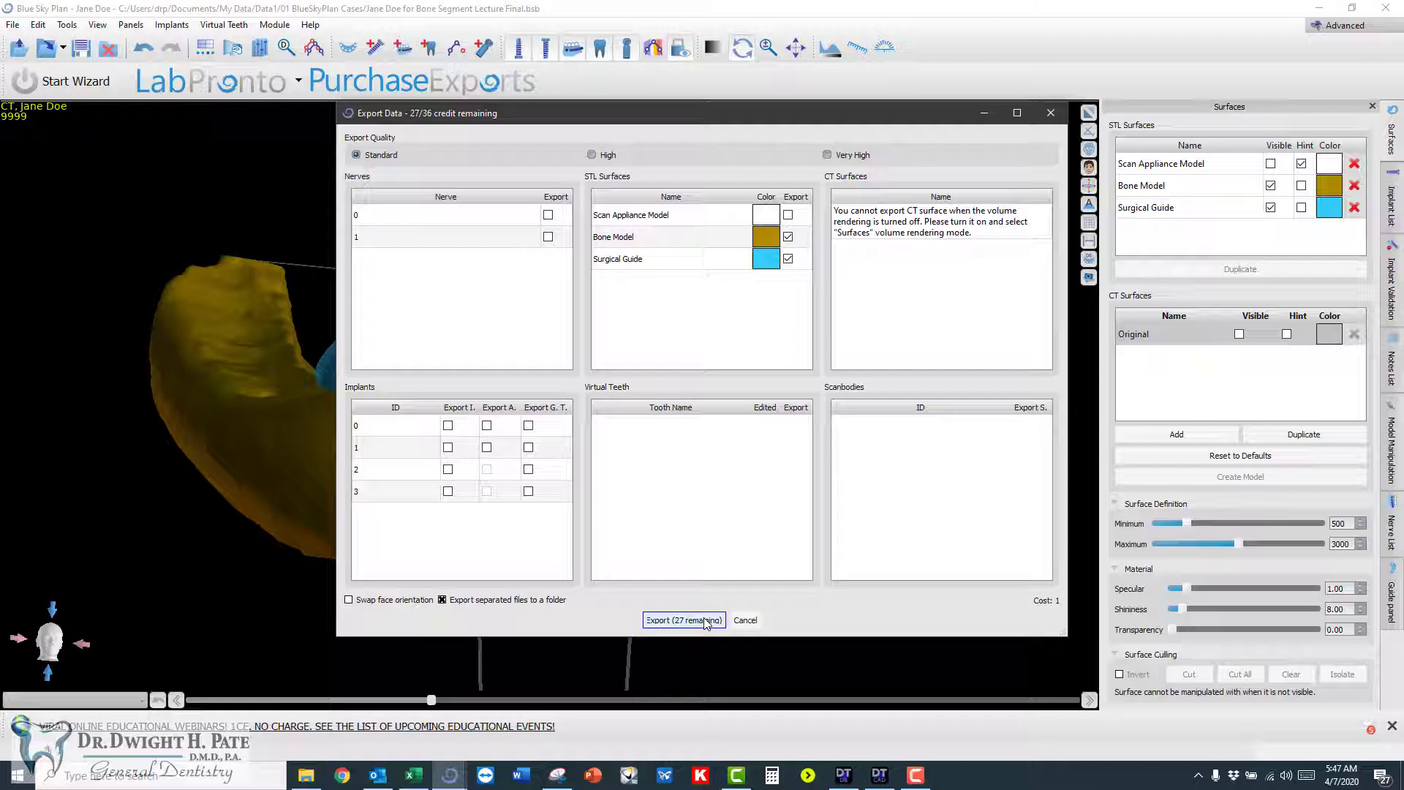
- Export the selected models, accepting the credit charge, into a new Desktop folder named after the patient
click(684, 620)
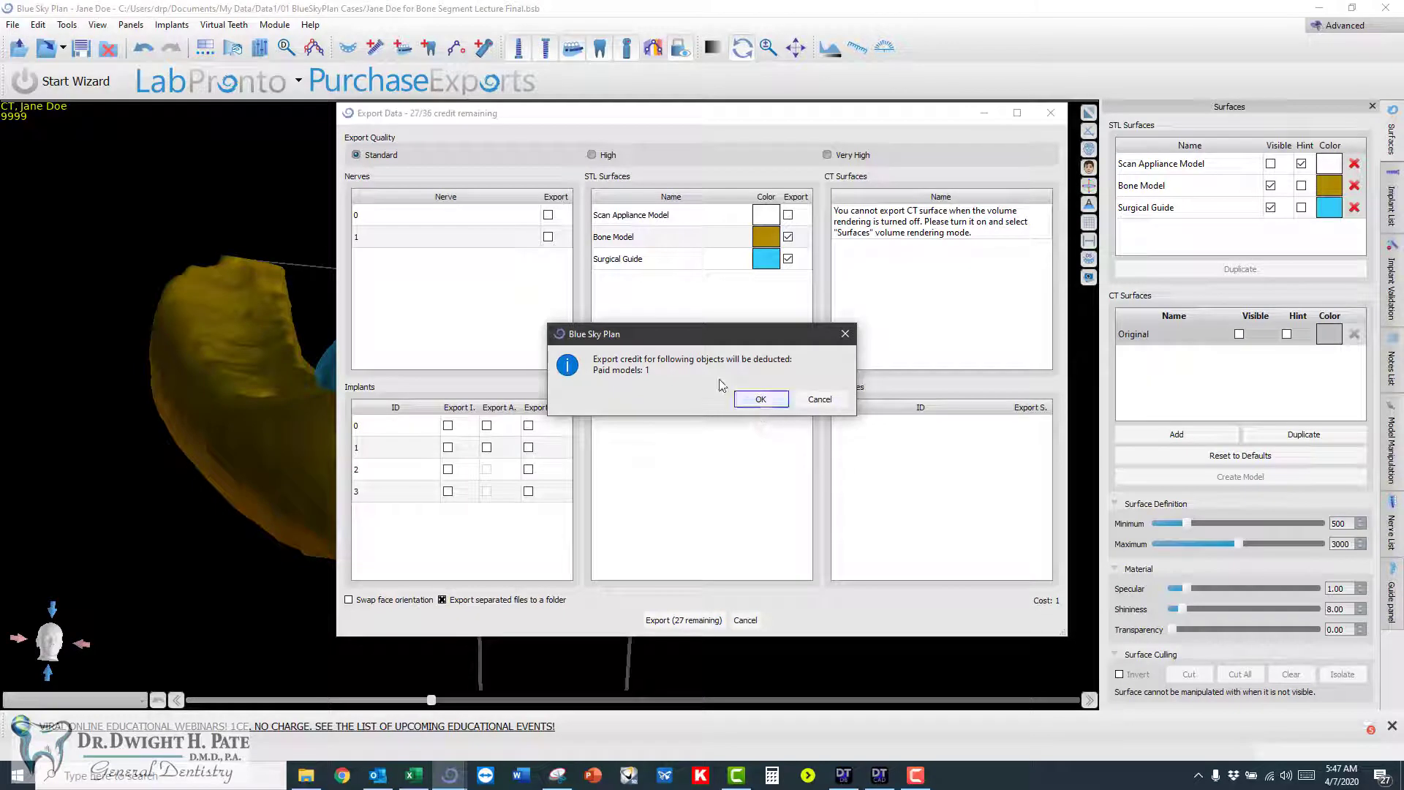
click(760, 399)
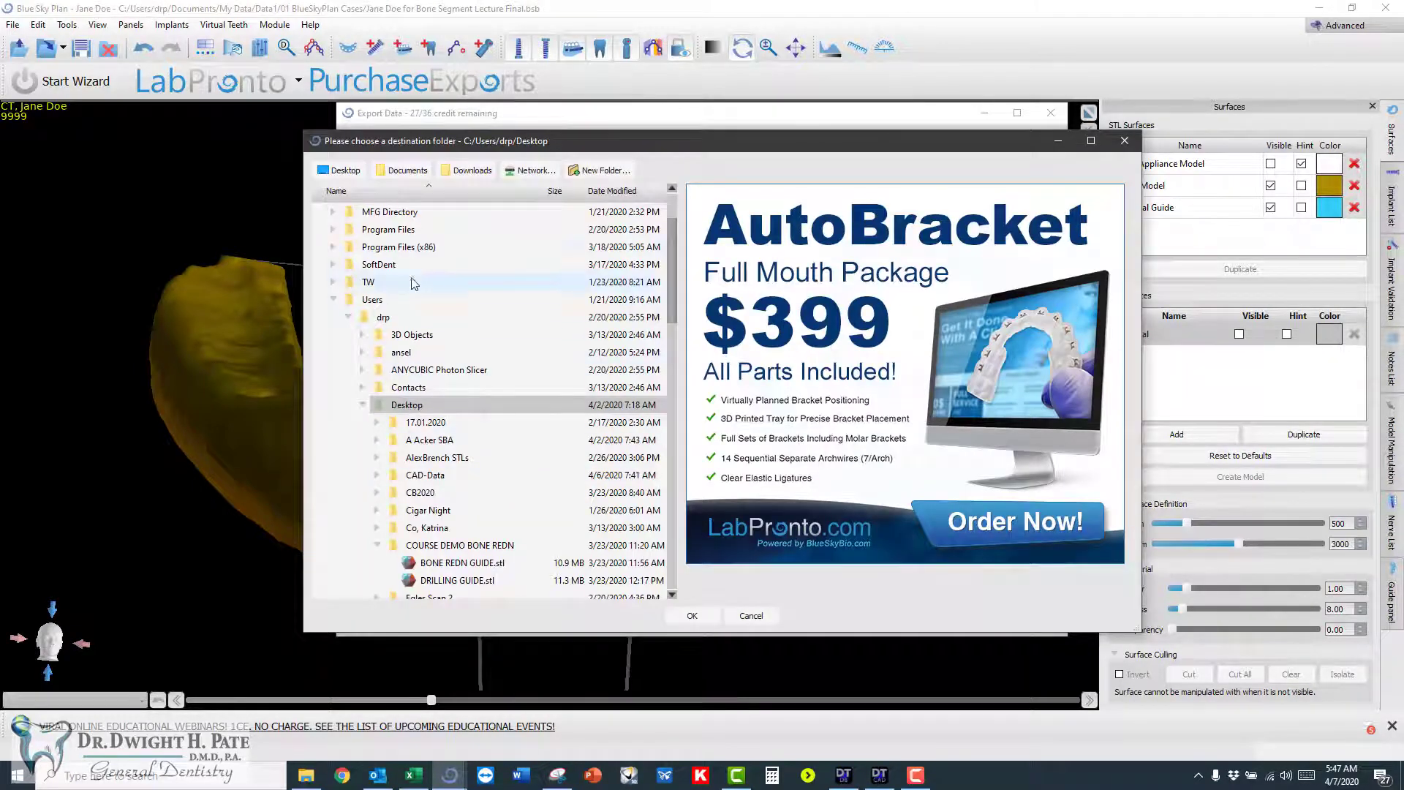
click(598, 173)
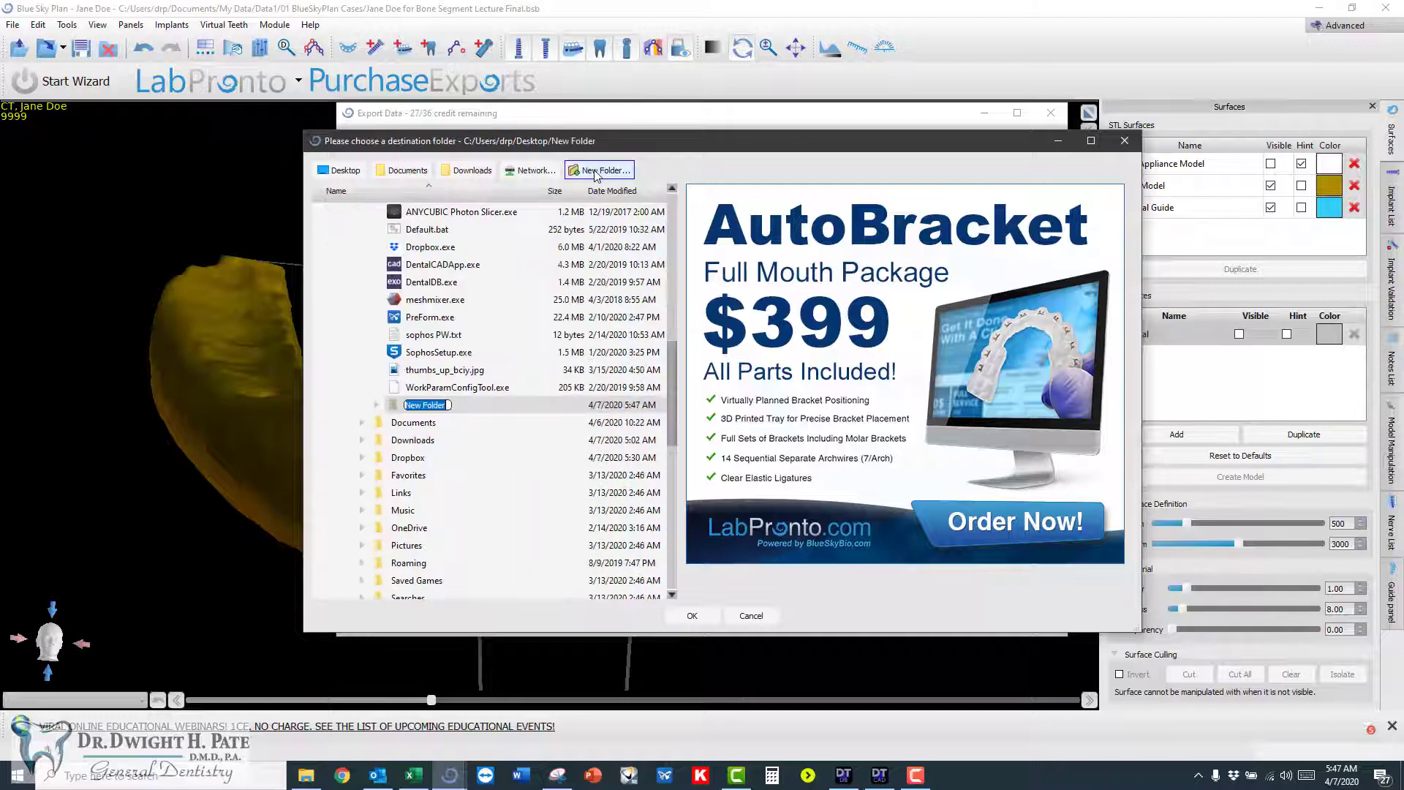
key(BackSpace)
text(Jane Doe)
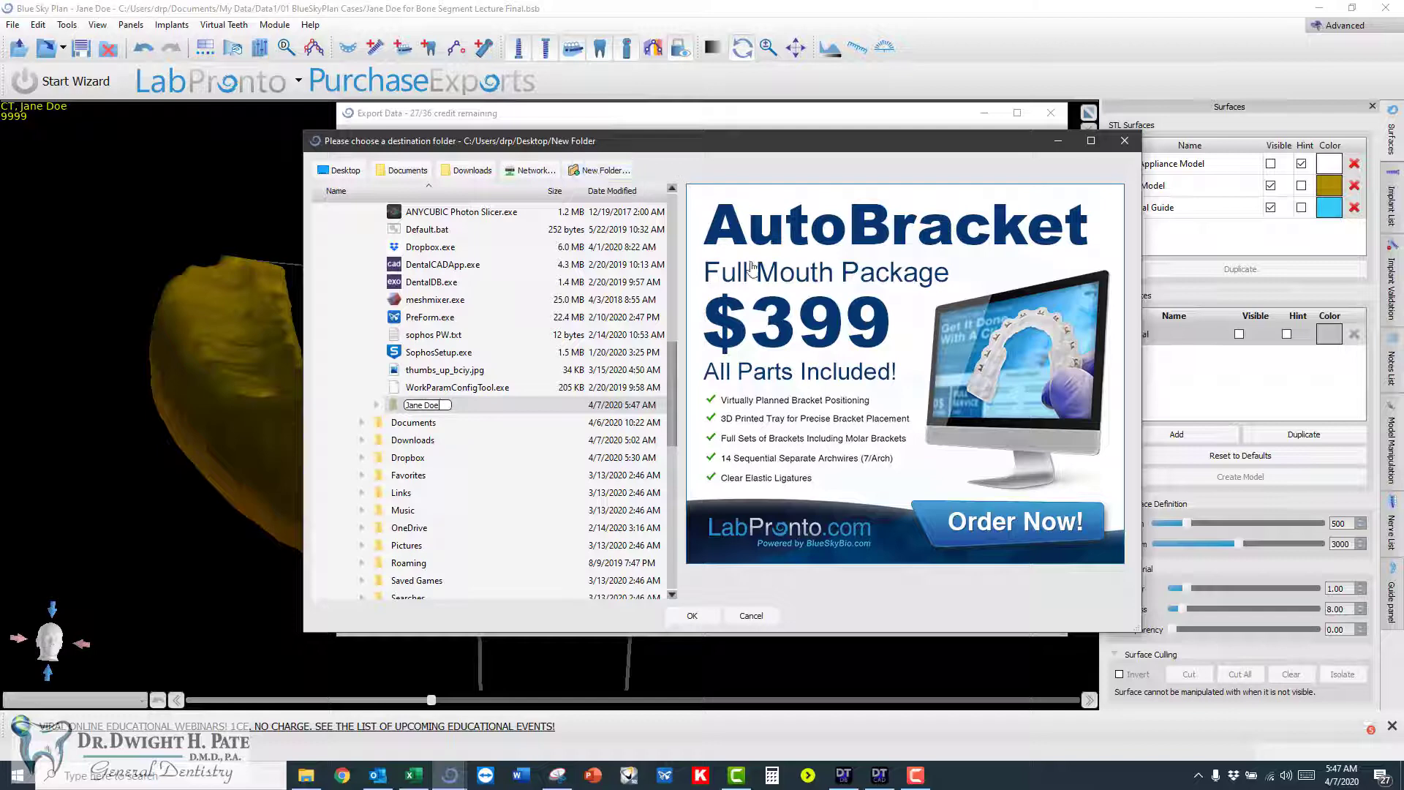
click(691, 617)
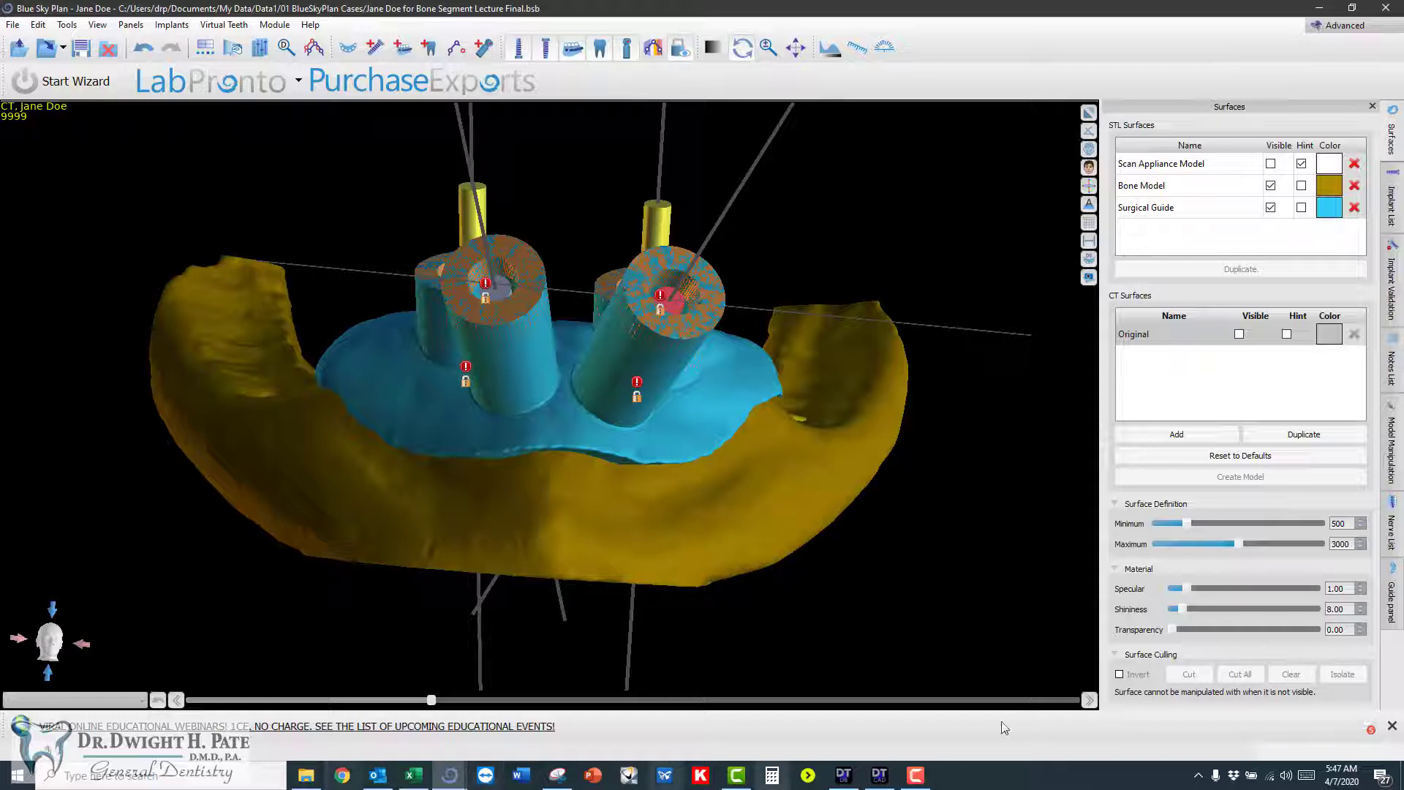
- Show the Windows desktop, move the exported patient folder to a free area and open it
click(1398, 781)
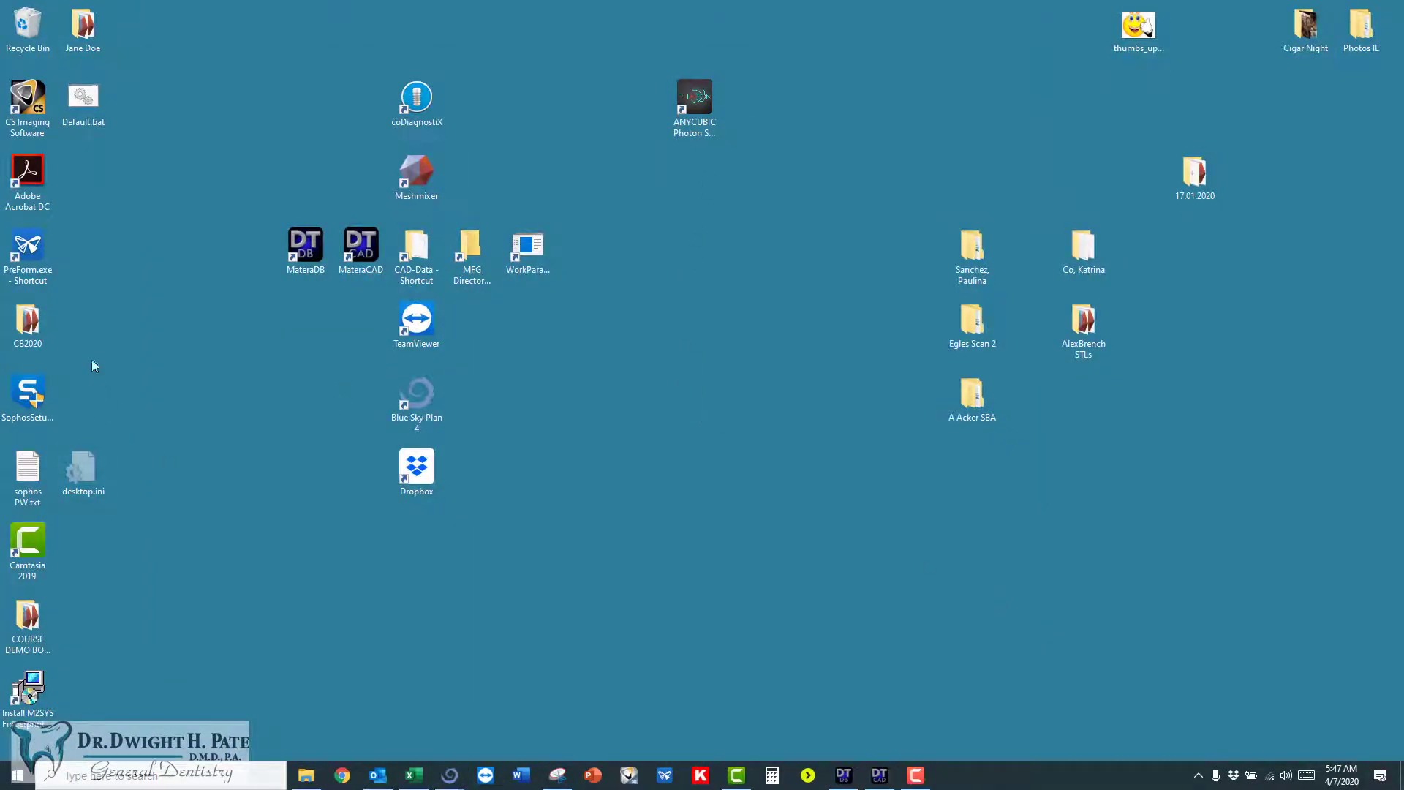
drag(82, 29, 1020, 552)
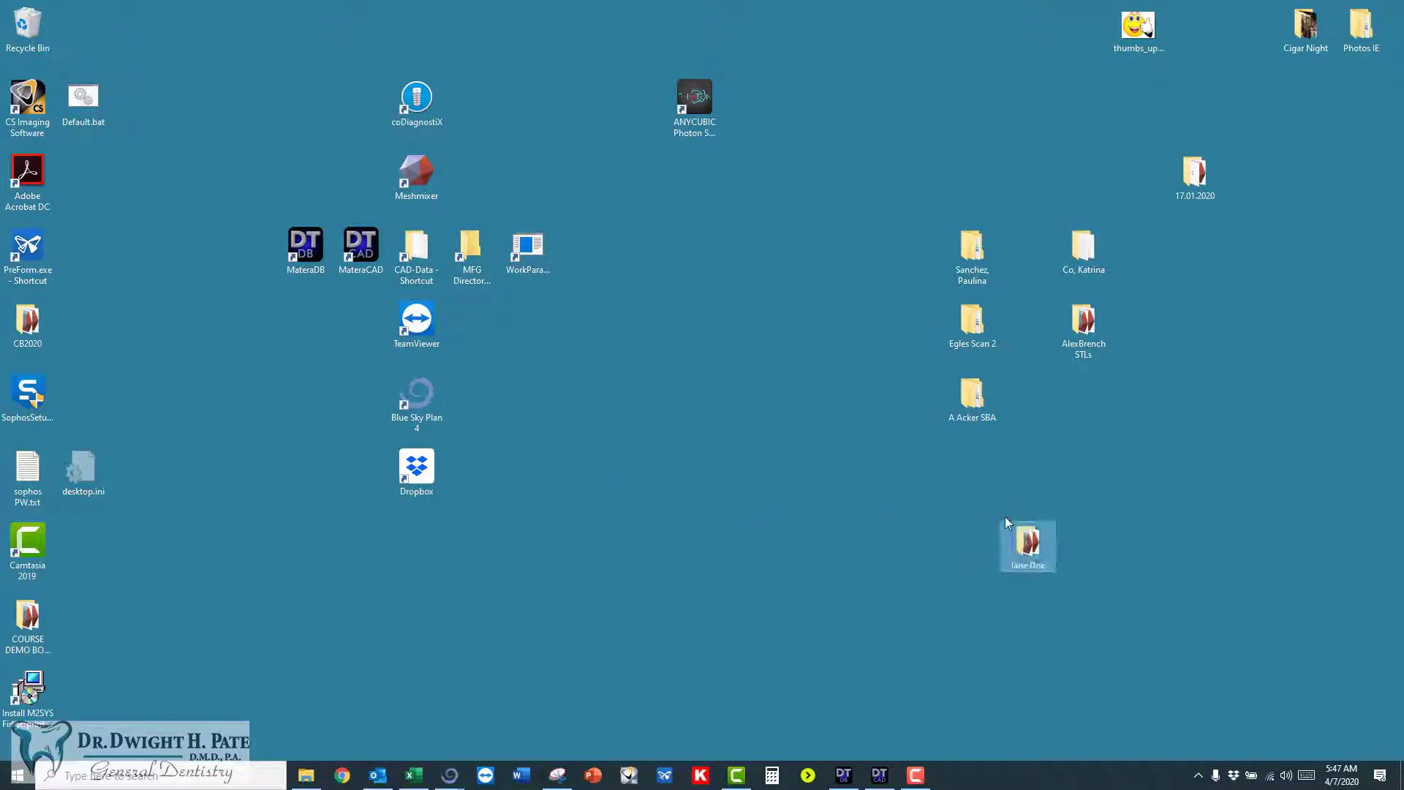
double_click(1023, 548)
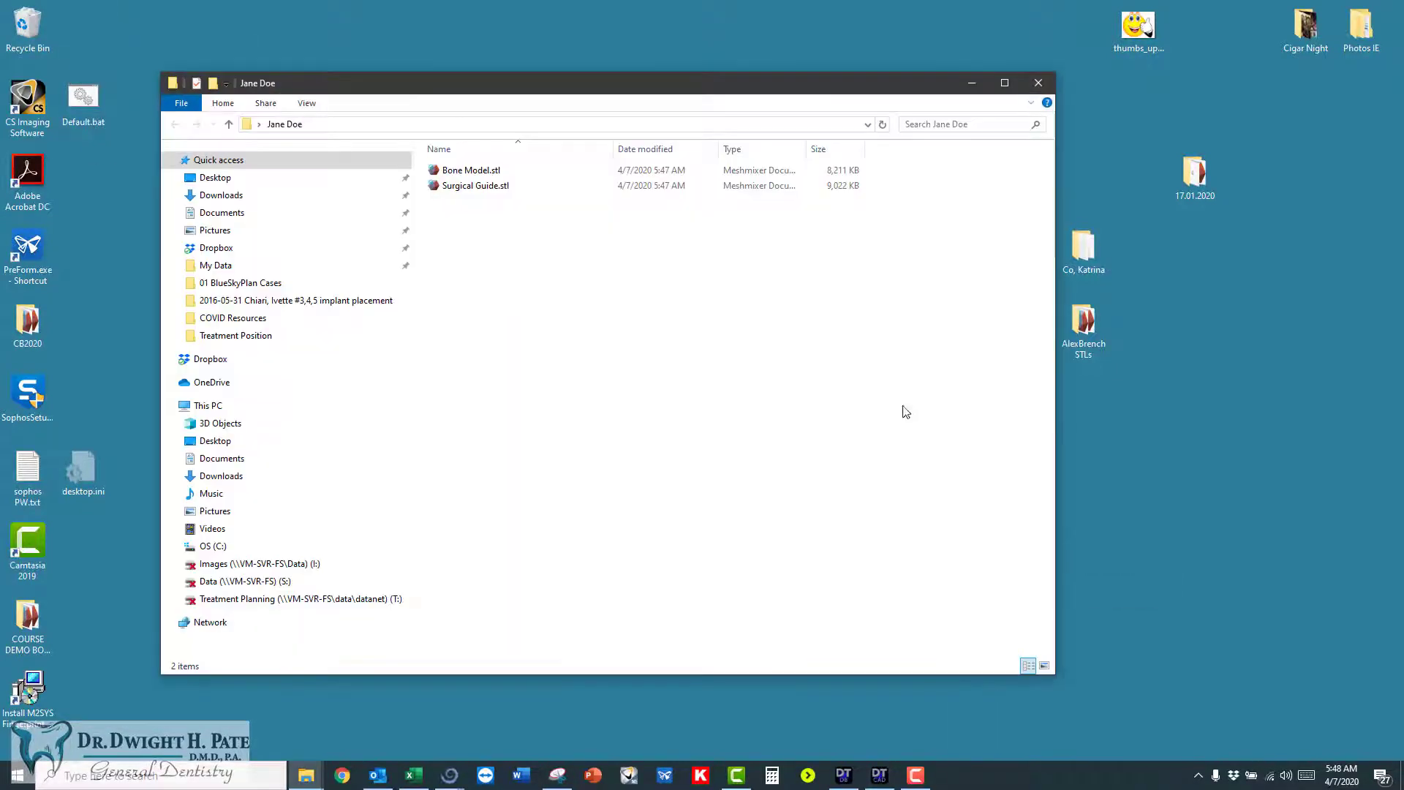
- Open Bone Model.stl in Meshmixer, add Surgical Guide.stl to the same scene, and view both models from the front
click(482, 176)
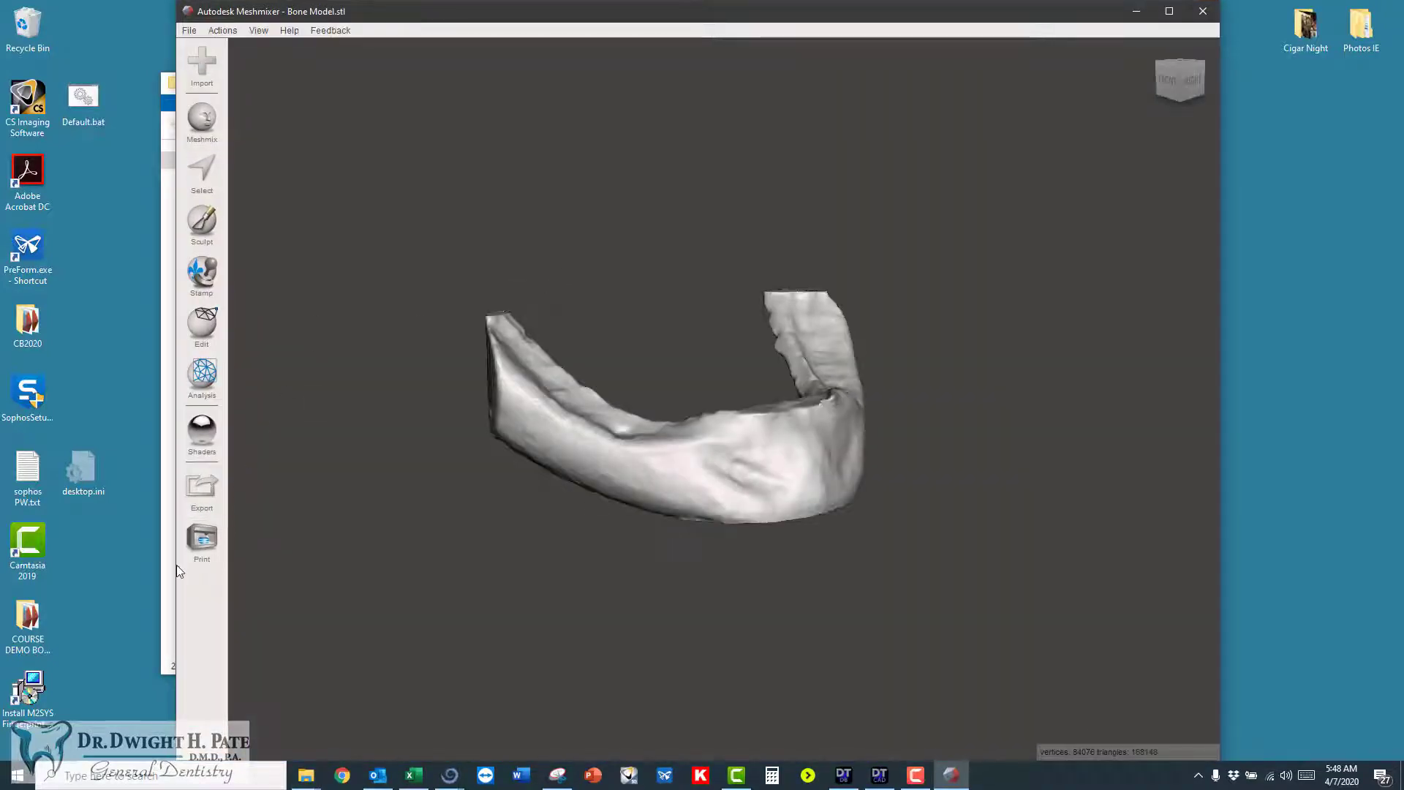
click(170, 588)
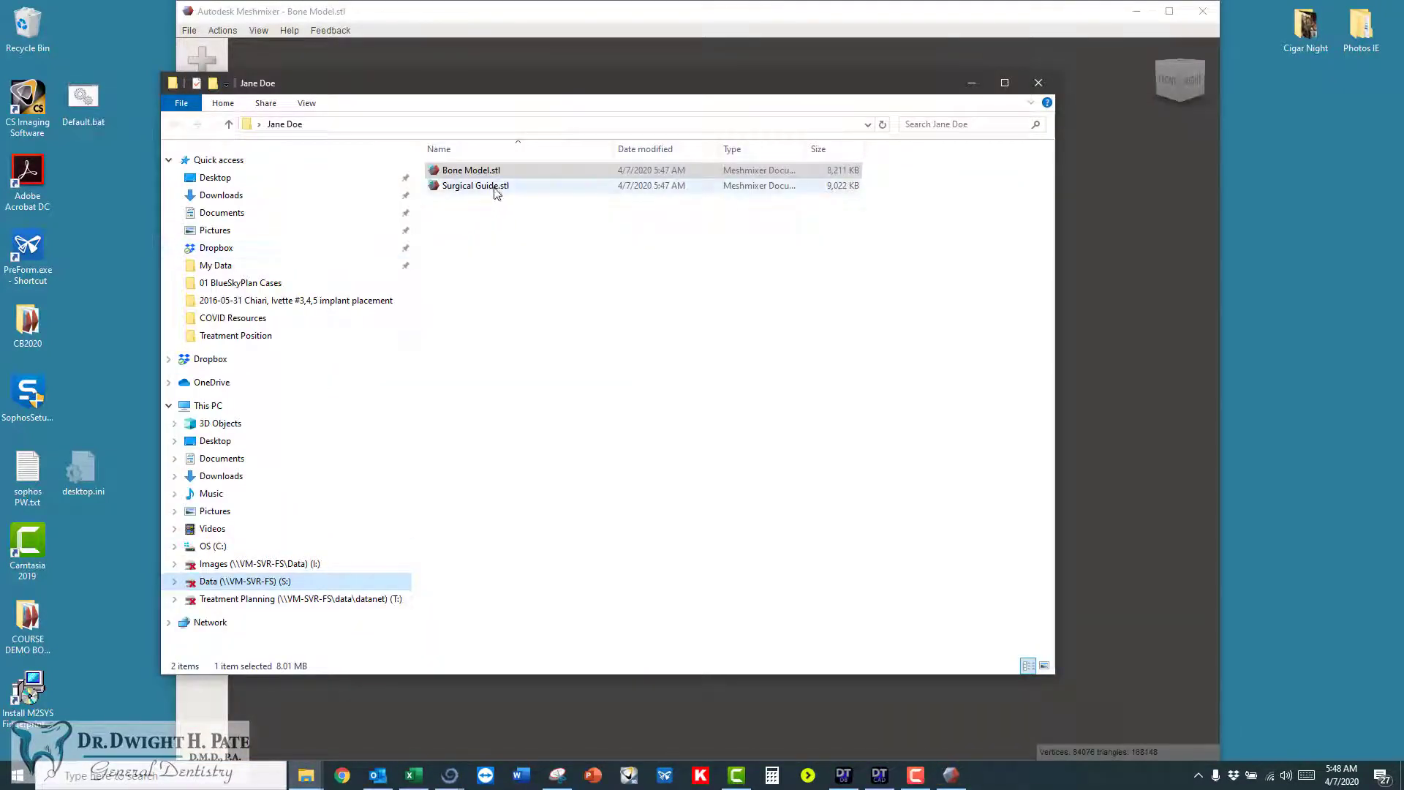
drag(496, 190, 1080, 323)
click(1091, 349)
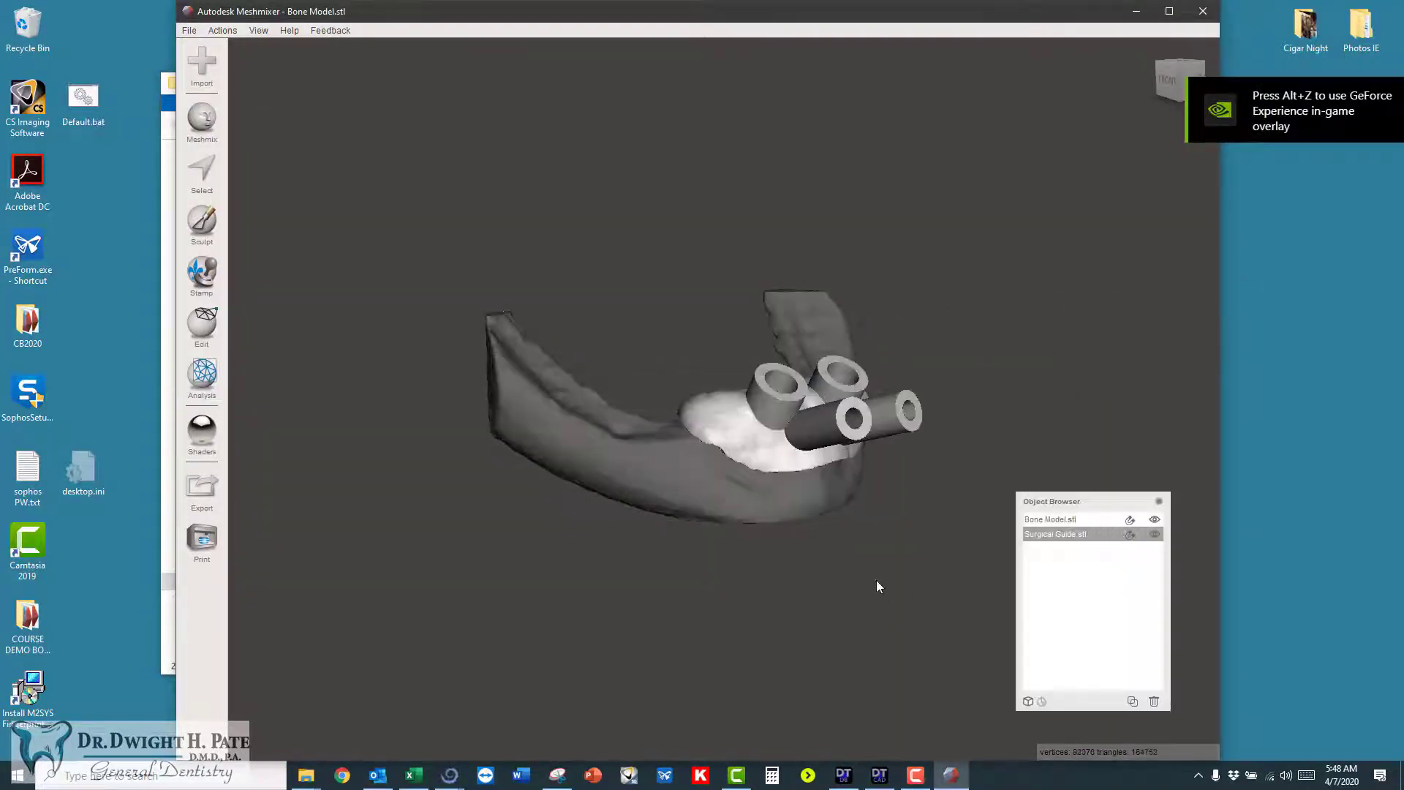
right_drag(877, 582, 714, 495)
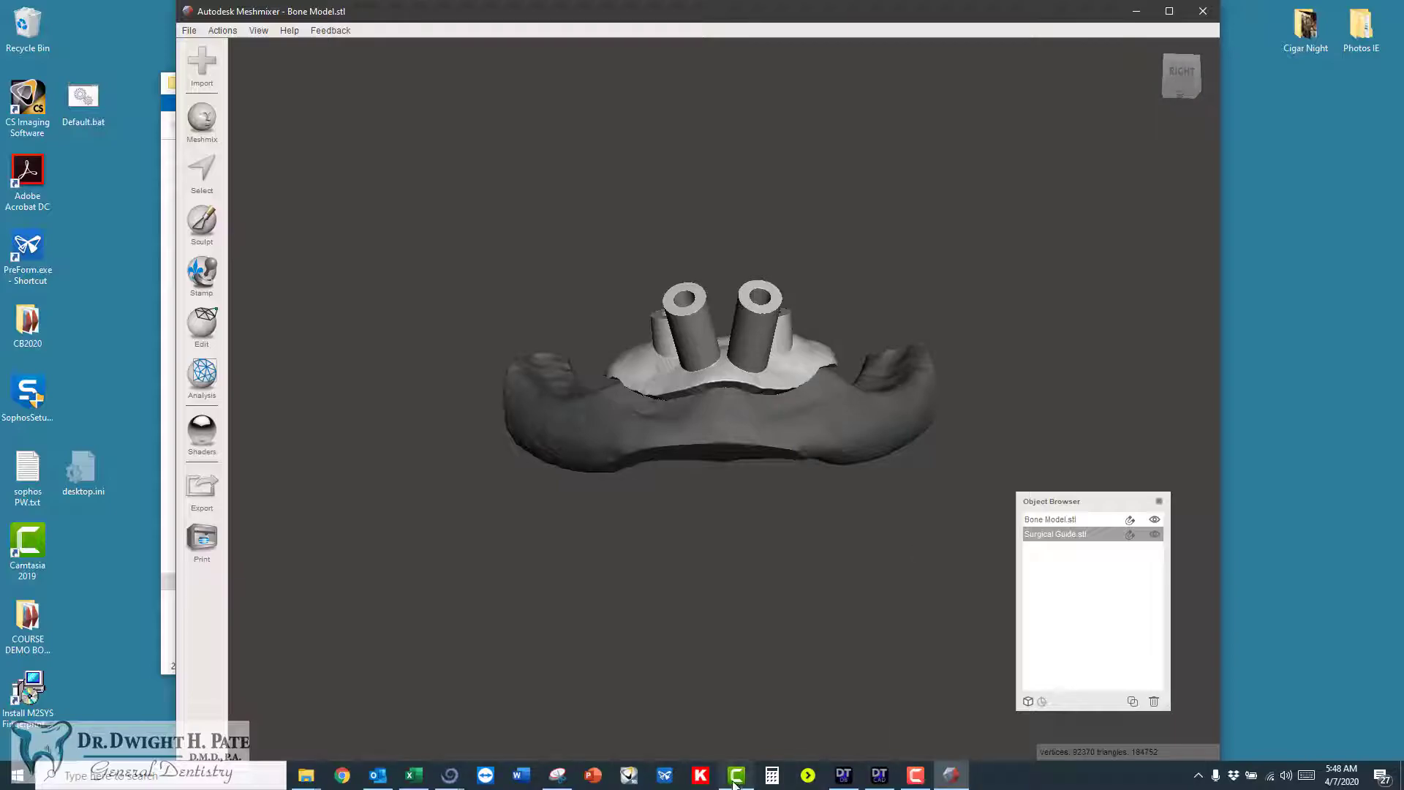
click(735, 775)
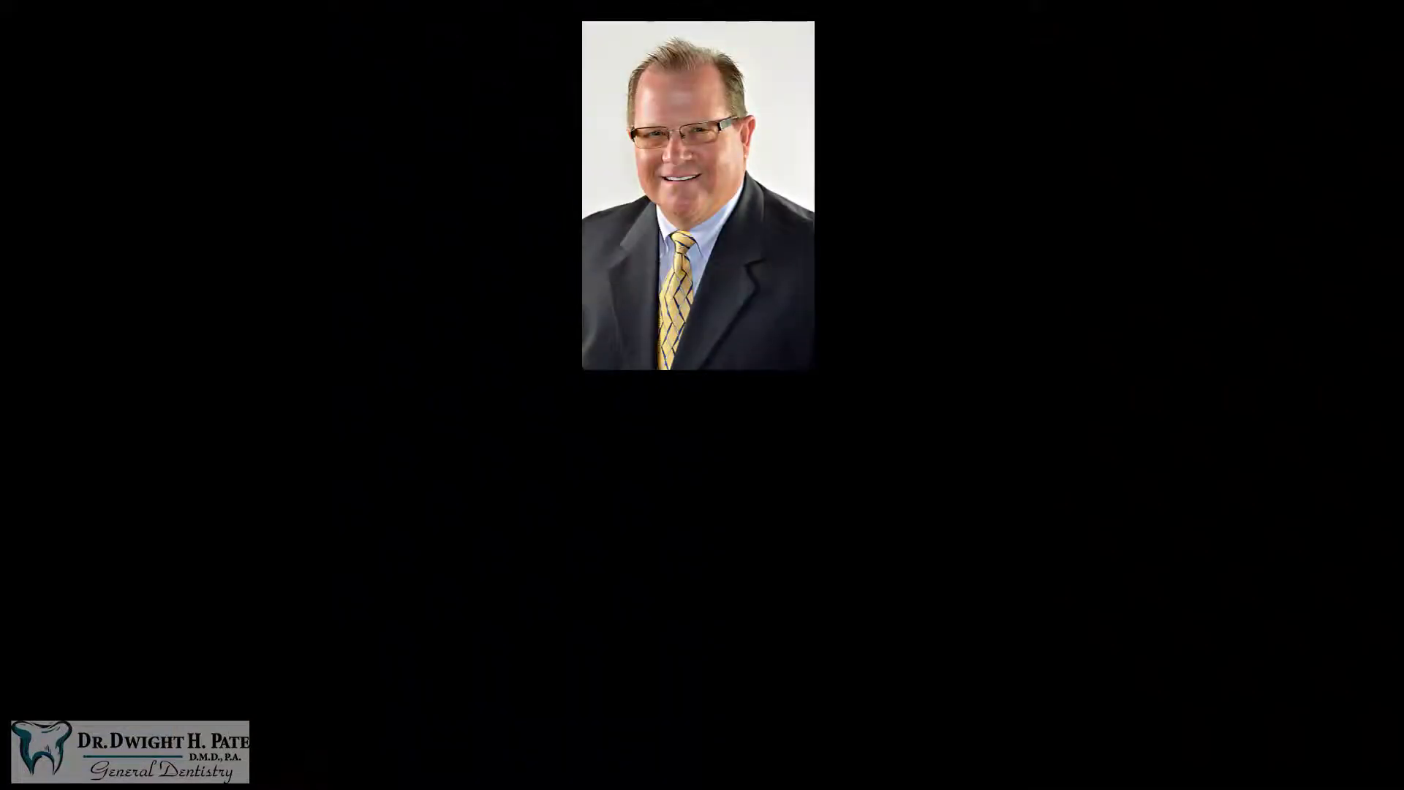